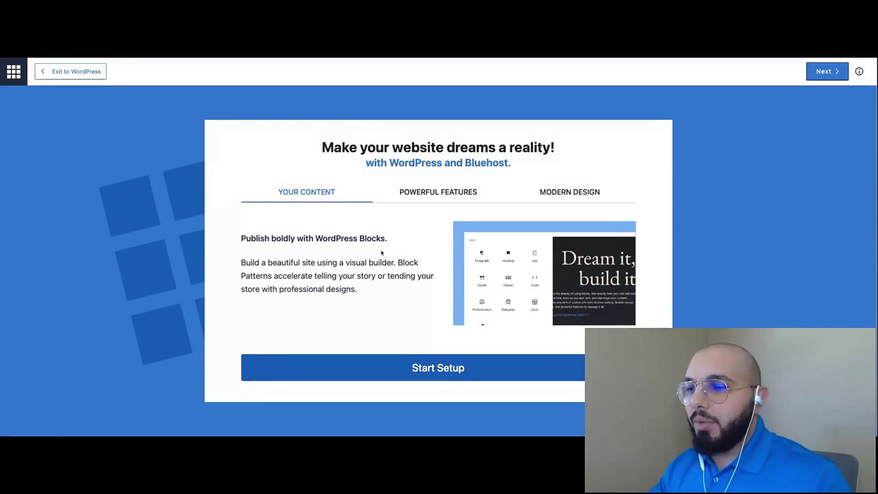
# Start the site setup and set the WordPress experience level to "Never used it"
pyautogui.click(428, 371)
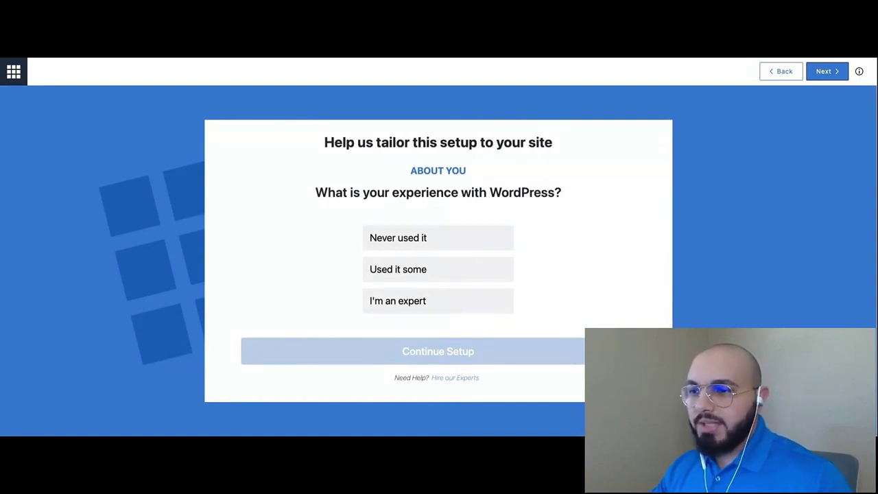
pyautogui.click(389, 240)
pyautogui.click(456, 359)
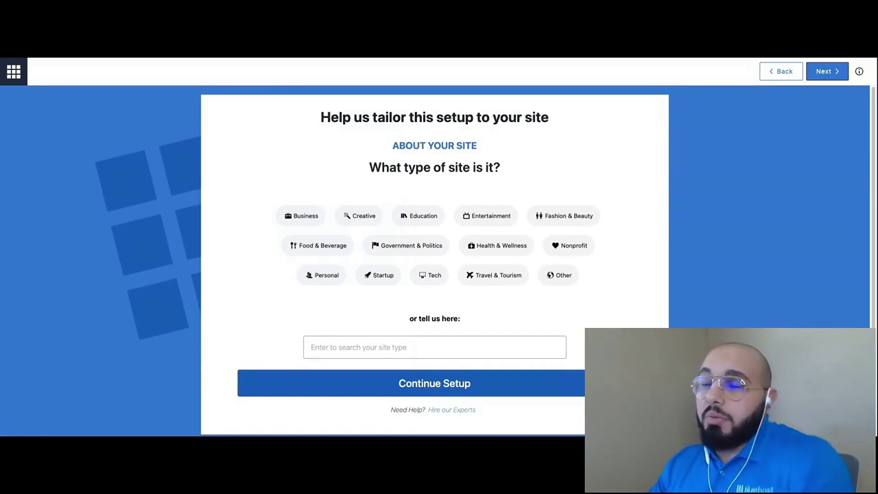
# Set the site type to Personal with the Blog subcategory, and keep Publishing as the top priority
pyautogui.click(317, 280)
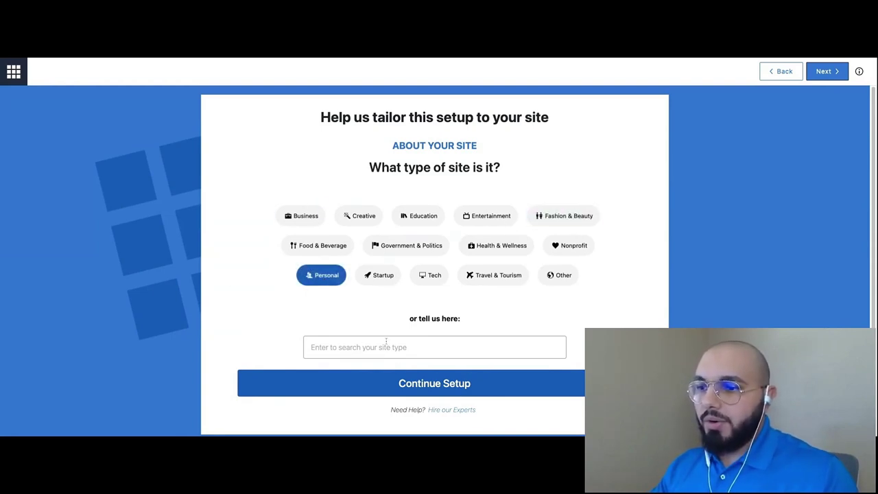
pyautogui.click(374, 383)
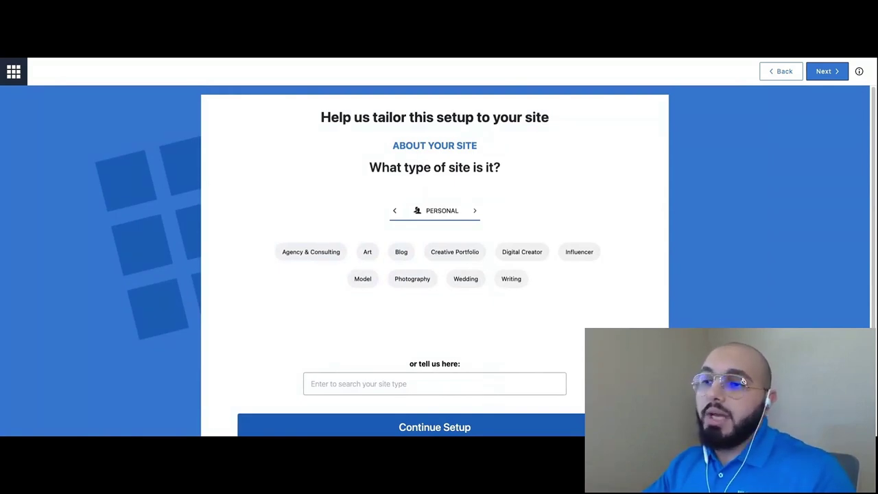
pyautogui.click(401, 255)
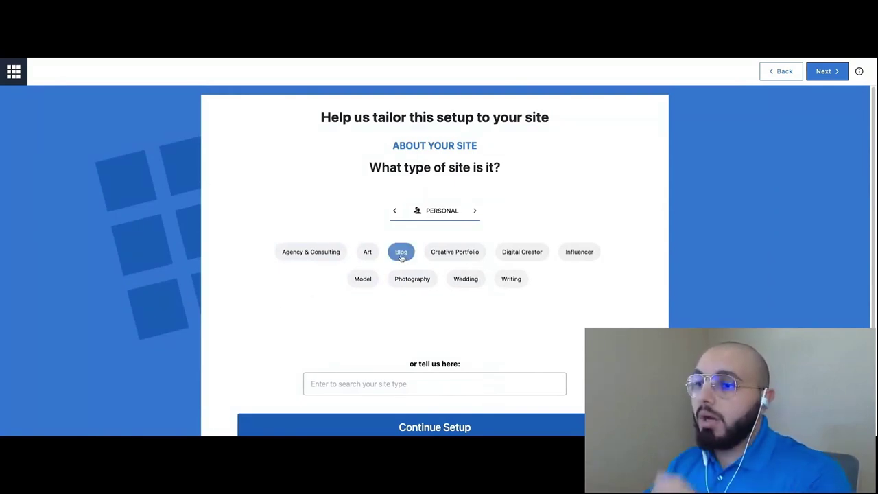
pyautogui.scroll(-1, 235, 294)
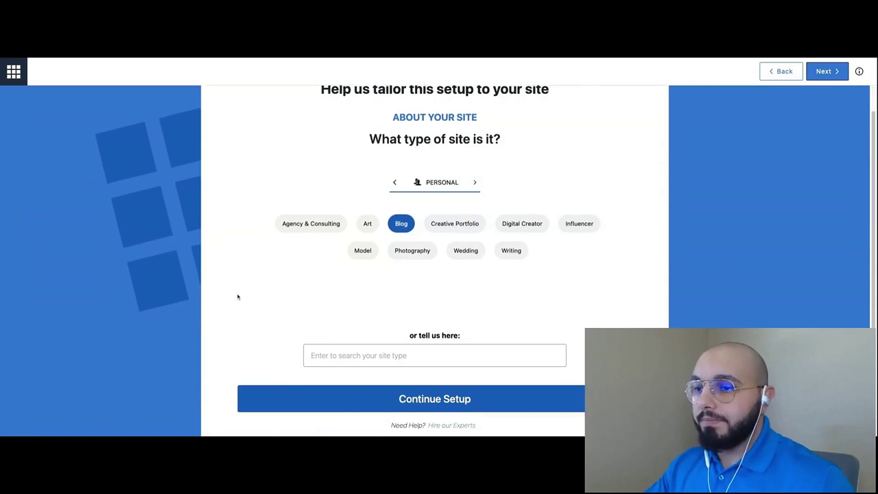
pyautogui.click(375, 388)
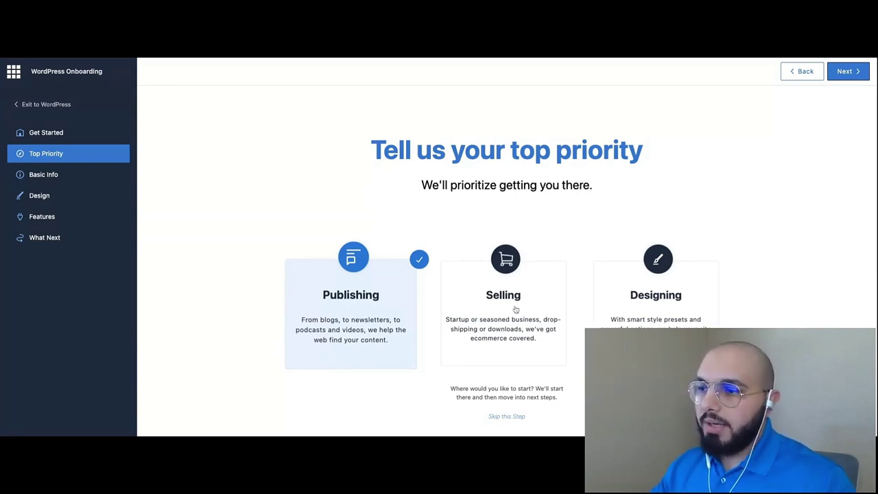
pyautogui.click(849, 71)
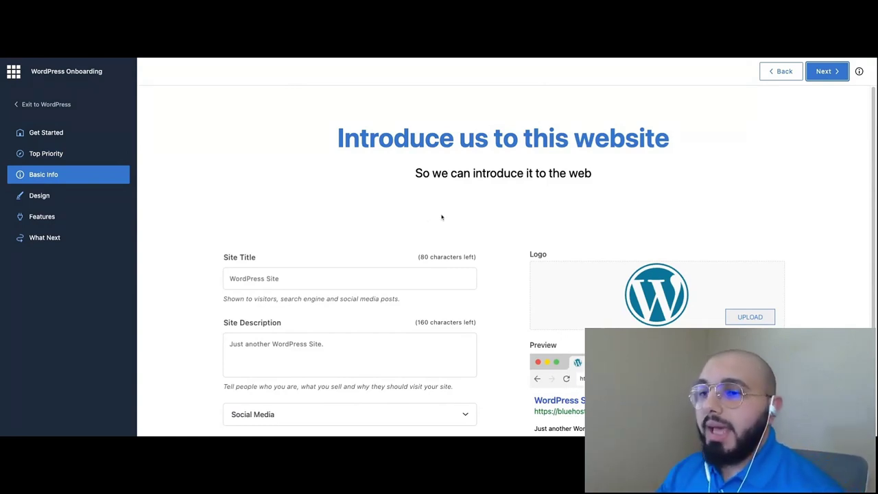
# Set the site title to the owner's name in possessive form followed by "Blog"
pyautogui.scroll(-1, 391, 228)
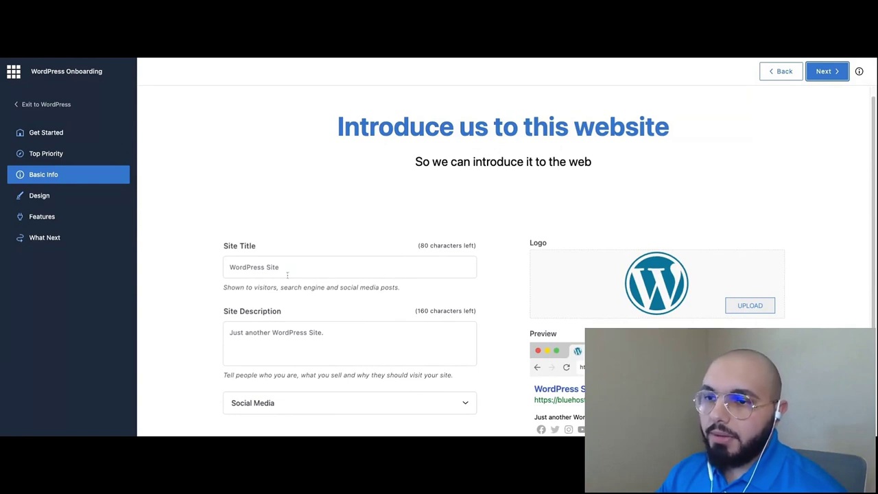
pyautogui.scroll(-1, 308, 288)
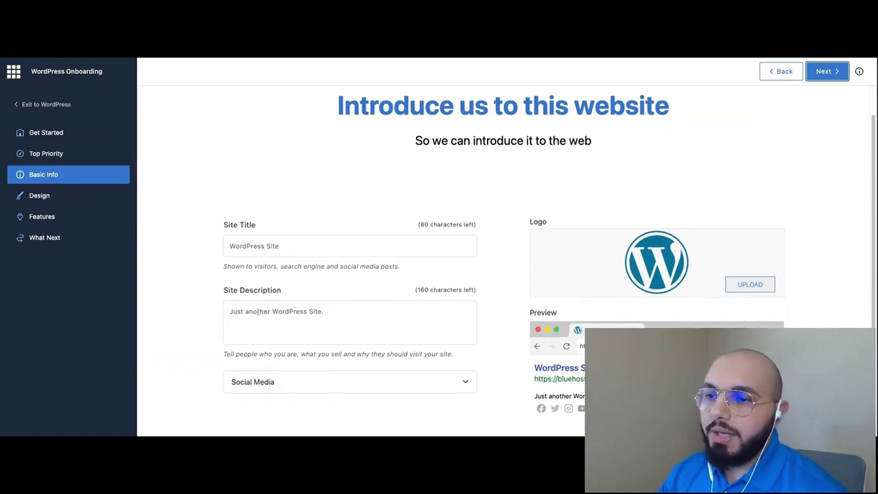
pyautogui.scroll(-1, 179, 316)
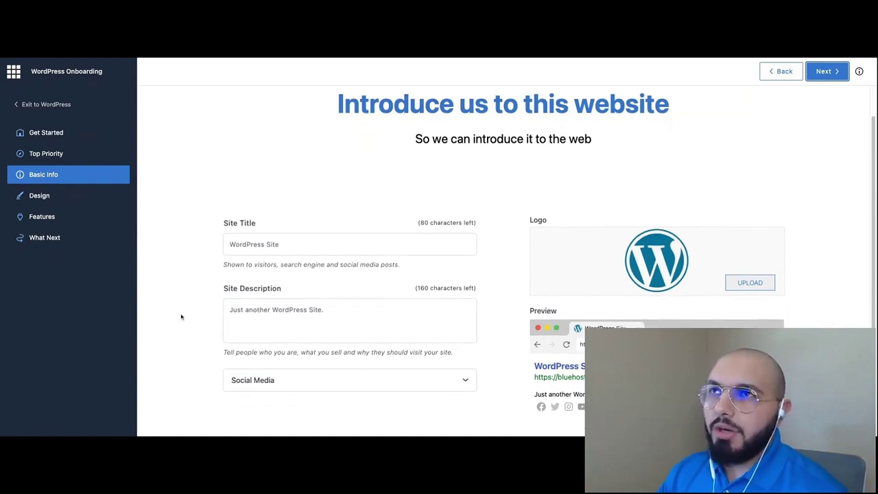
pyautogui.scroll(-1, 196, 310)
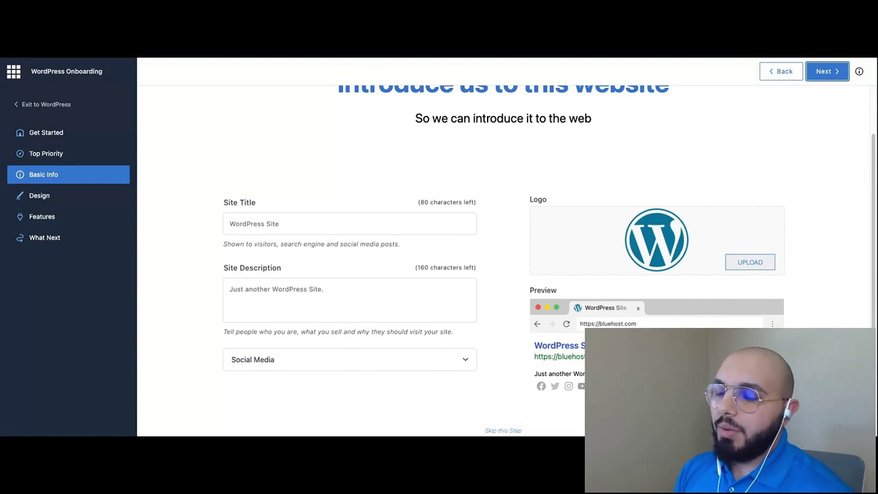
pyautogui.scroll(-1, 199, 277)
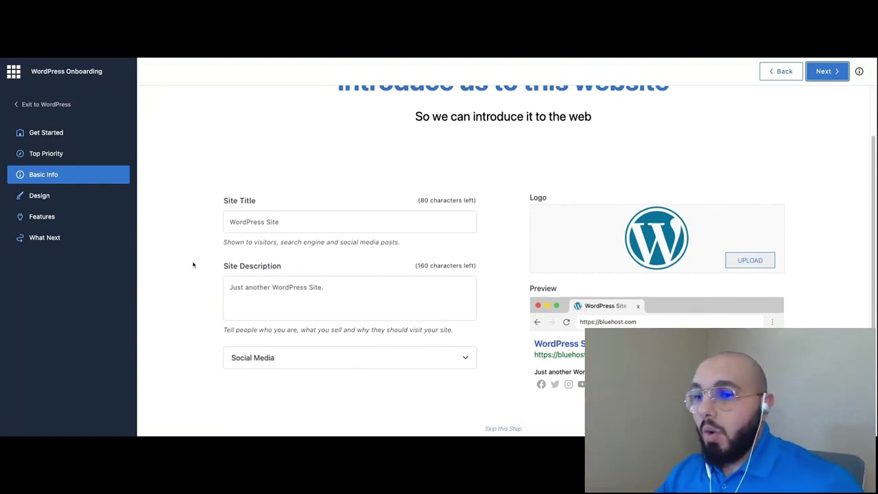
pyautogui.click(253, 230)
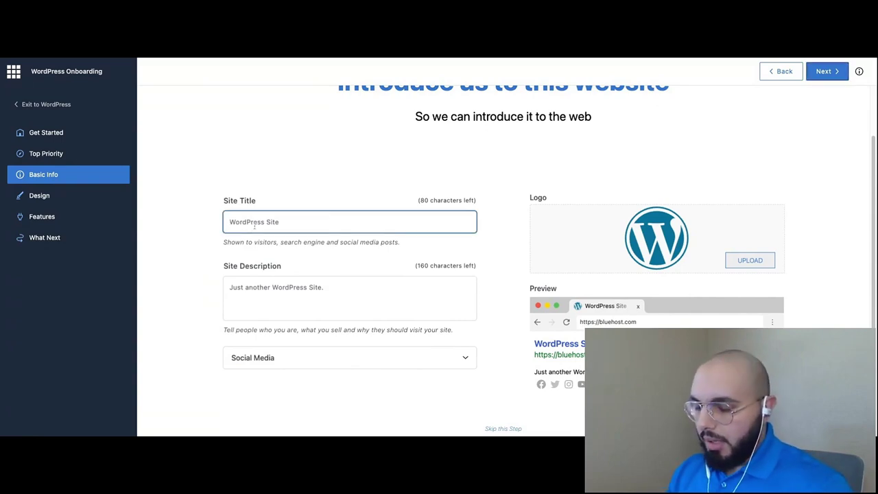
pyautogui.write("Alani's ")
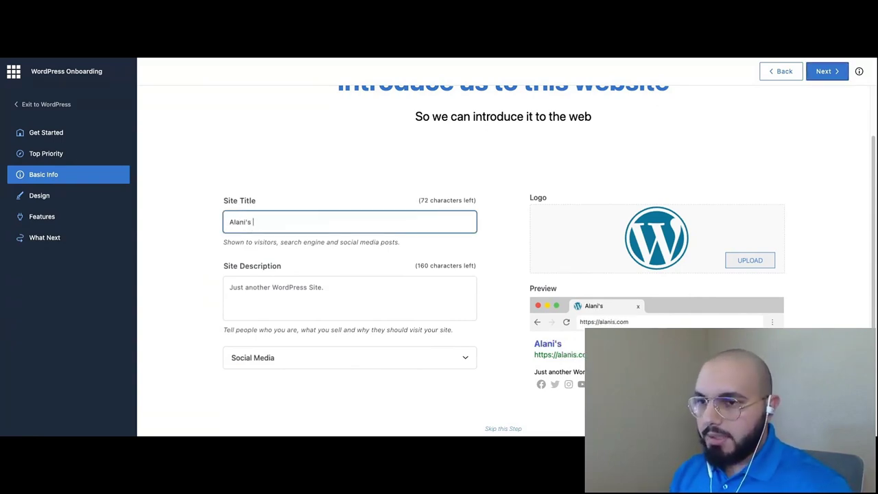
pyautogui.write('Blog')
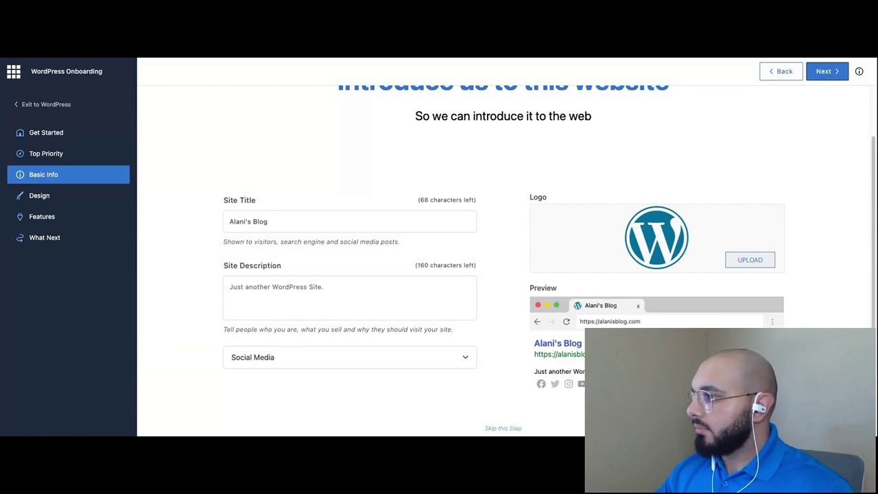
# Set the site description to "Unlock creativity with our blog on digital design and color theories. Explore aesthetics, color psychology, typography, UI/UX, and more."
pyautogui.click(279, 289)
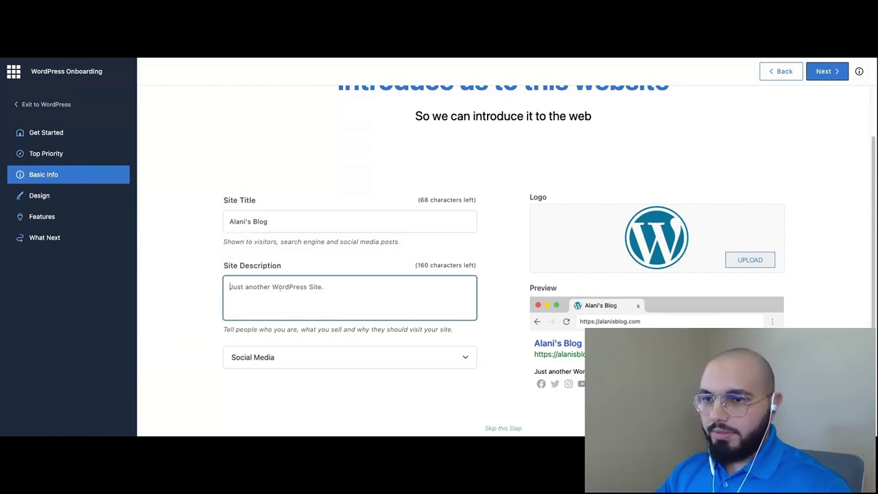
pyautogui.write('Unlock creativity with our blog on digital design and color theories. Explore aesthetics, color psychology, typography, UI/UX, and more.')
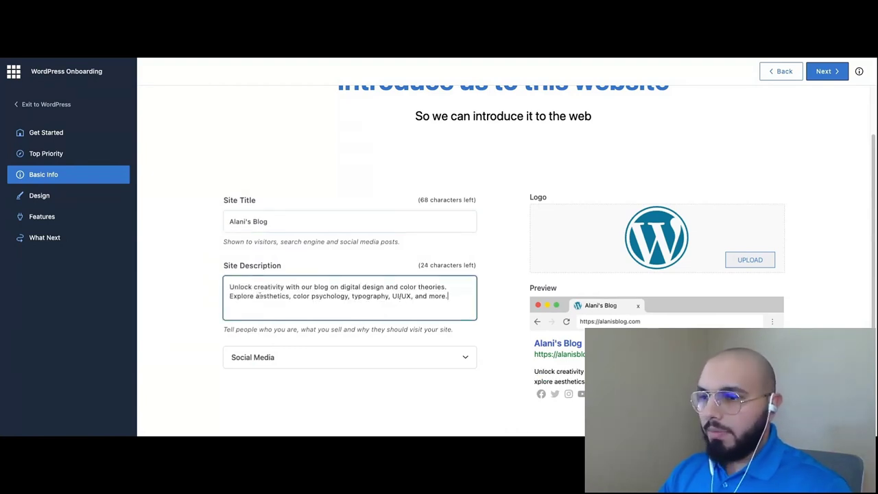
pyautogui.click(201, 301)
pyautogui.scroll(-1, 266, 240)
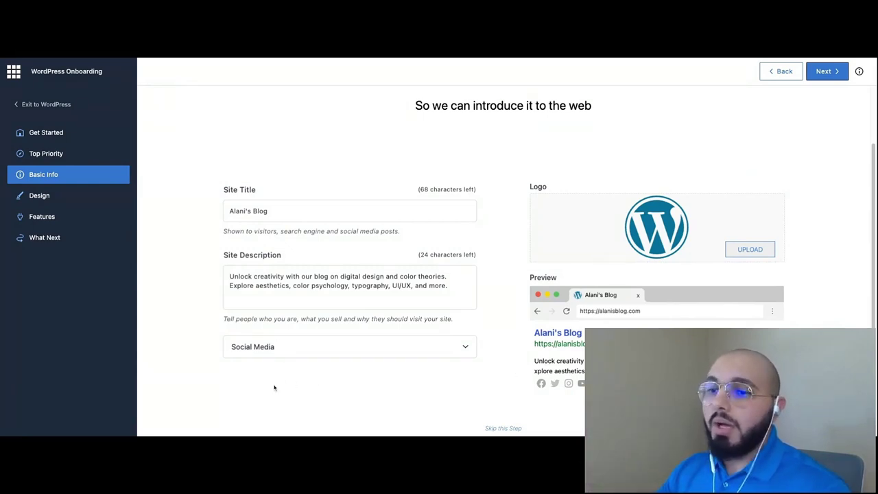
# Look over the social media profile fields in the basic info form and collapse them again
pyautogui.click(270, 351)
pyautogui.scroll(-2, 219, 351)
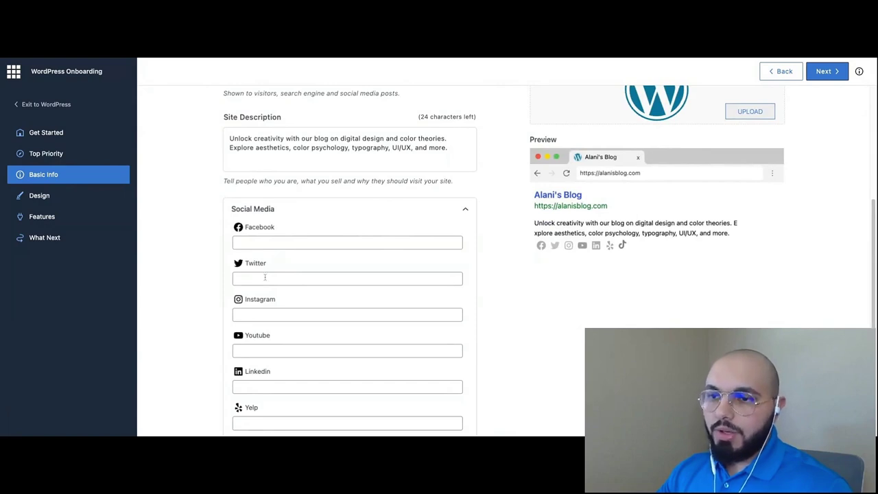
pyautogui.scroll(1, 378, 294)
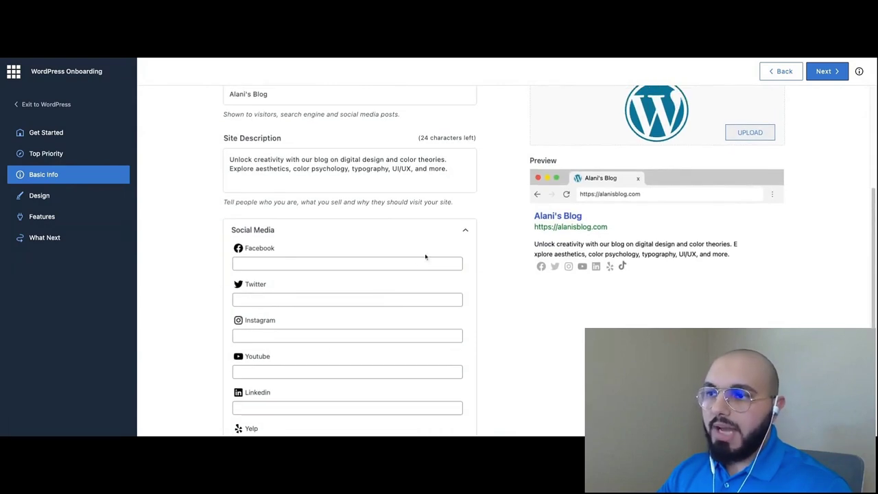
pyautogui.click(464, 230)
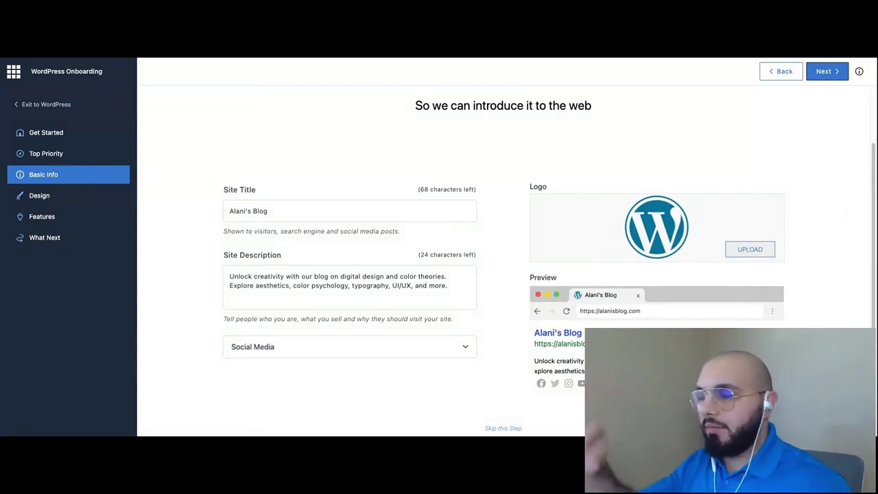
# Proceed to the theme styles, compare the presets, and select the first one with the light grey header and green button
pyautogui.click(827, 72)
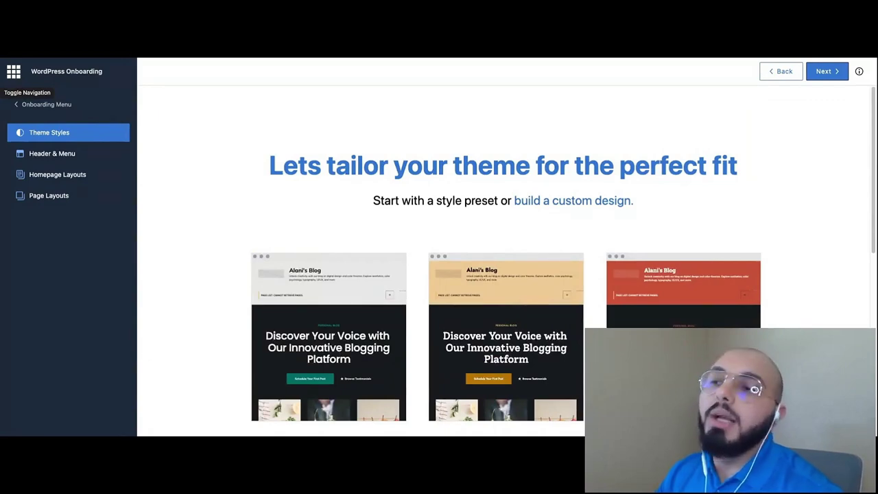
pyautogui.scroll(-5, 314, 210)
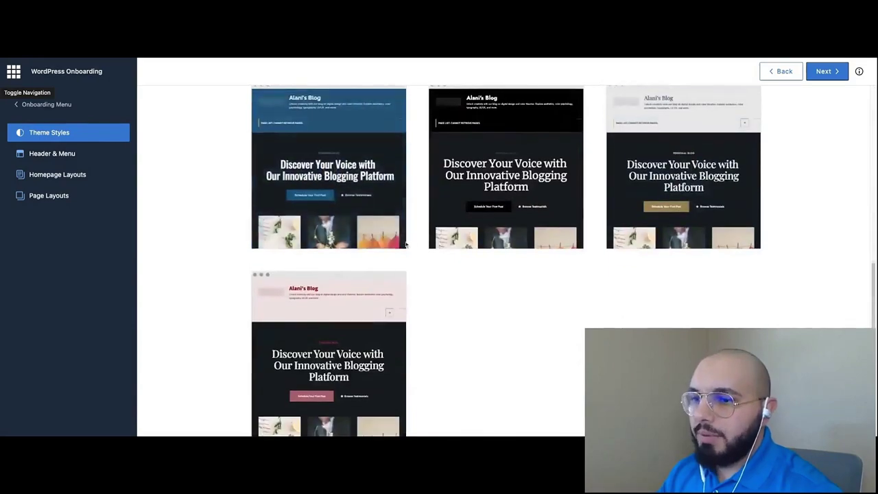
pyautogui.scroll(5, 395, 334)
pyautogui.scroll(-3, 505, 290)
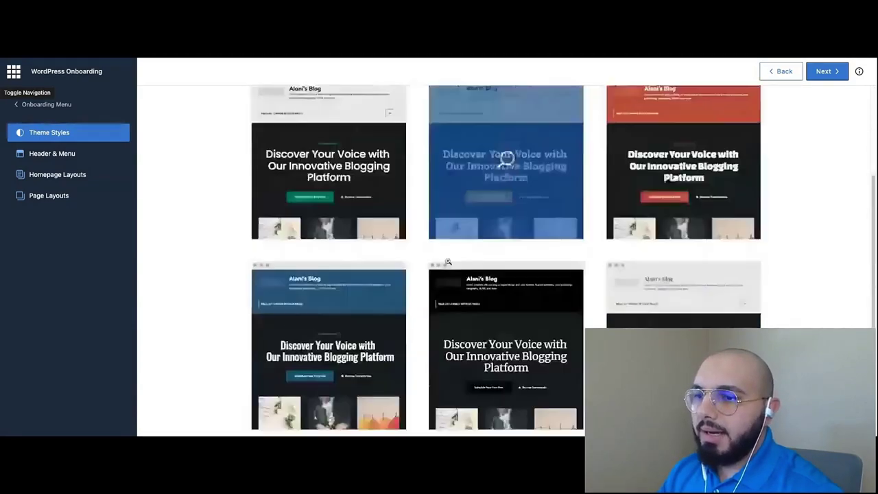
pyautogui.scroll(3, 480, 286)
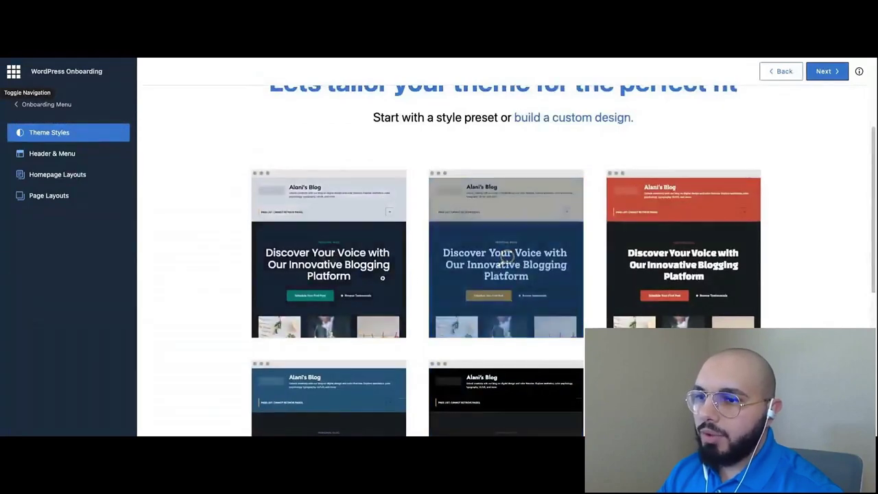
pyautogui.click(329, 258)
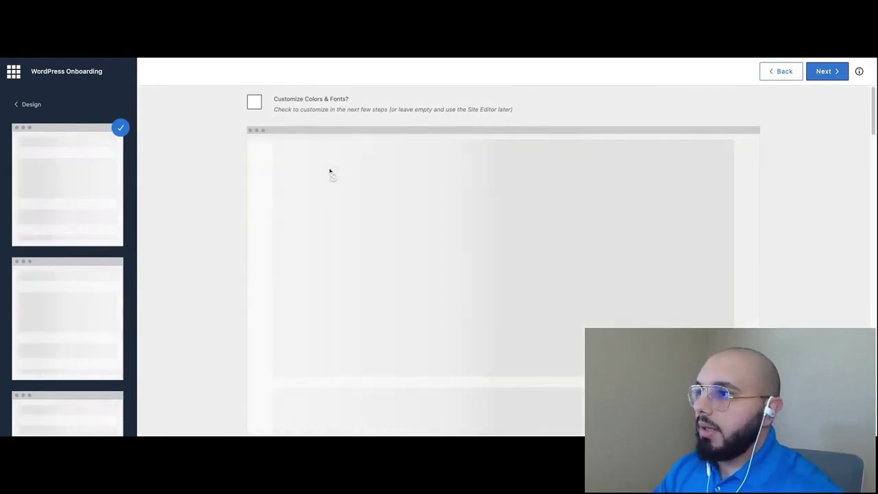
# Examine the full homepage preview of the selected style preset, from the header to the blog posts section
pyautogui.scroll(-8, 412, 198)
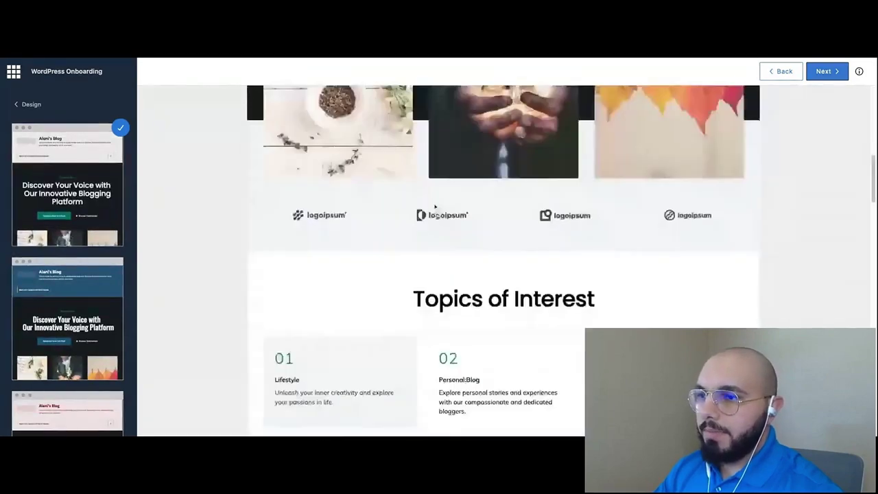
pyautogui.scroll(-15, 434, 205)
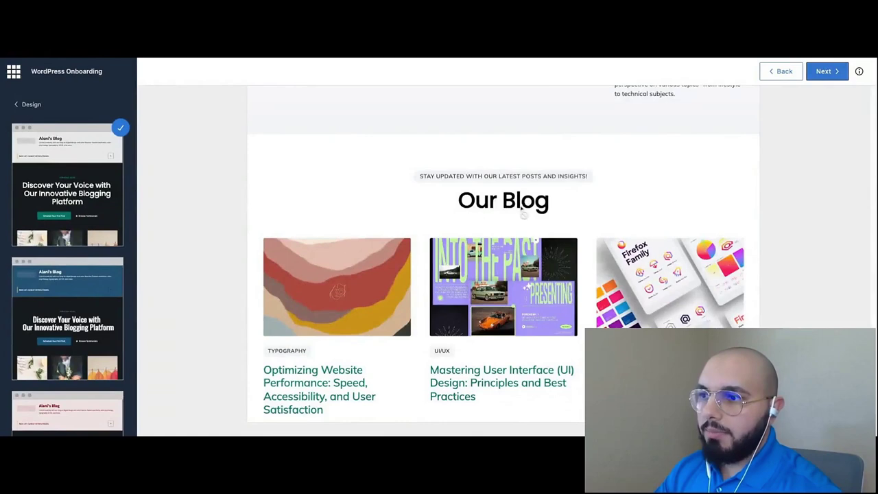
pyautogui.scroll(20, 483, 387)
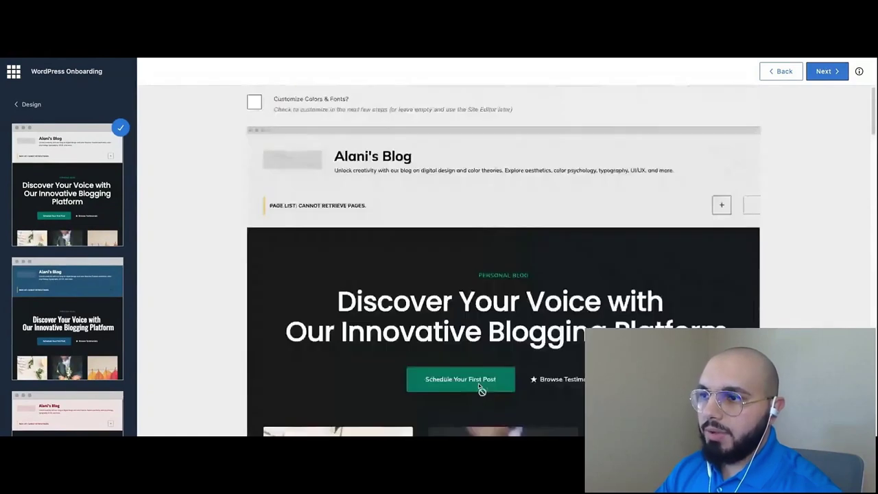
pyautogui.scroll(-3, 482, 390)
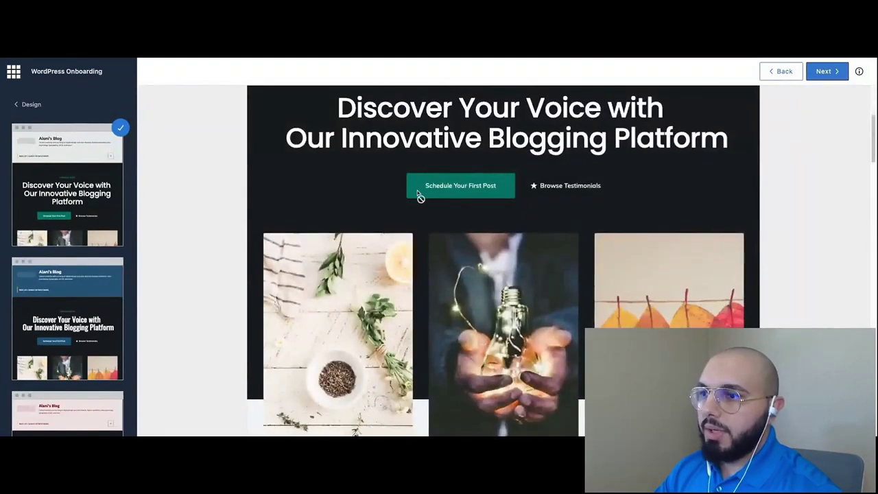
pyautogui.scroll(2, 418, 197)
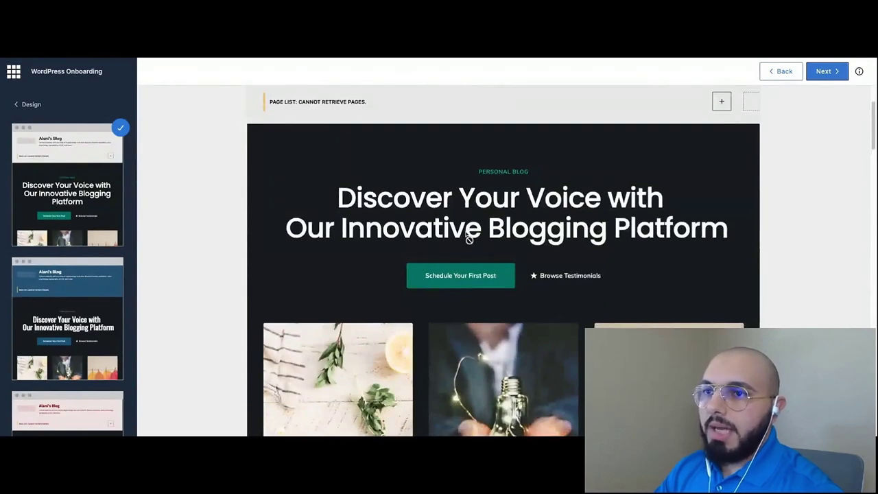
pyautogui.scroll(3, 313, 237)
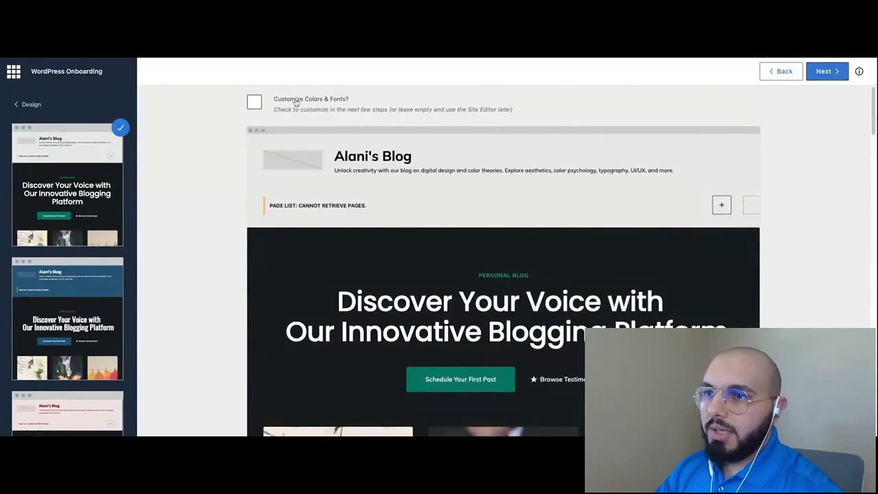
# Return to the theme style presets, compare them, and select the light grey header preset with serif headings and a gold button
pyautogui.click(19, 105)
pyautogui.click(49, 133)
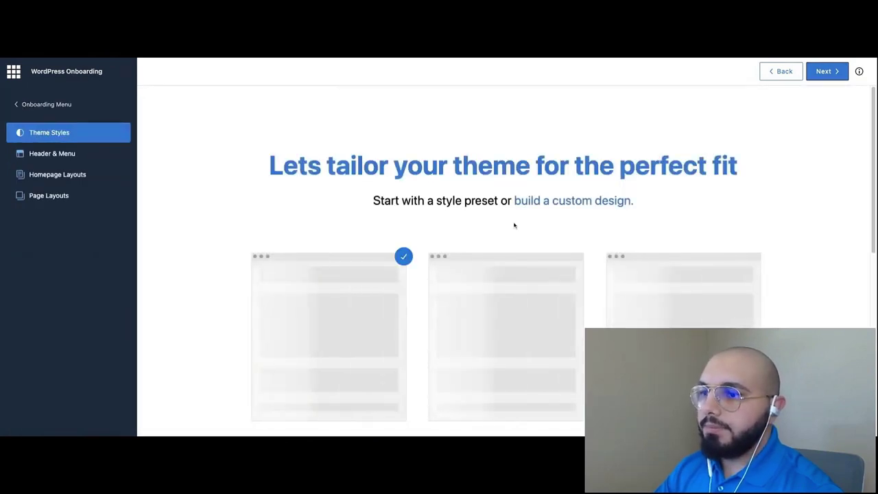
pyautogui.scroll(-2, 514, 225)
pyautogui.scroll(-1, 513, 225)
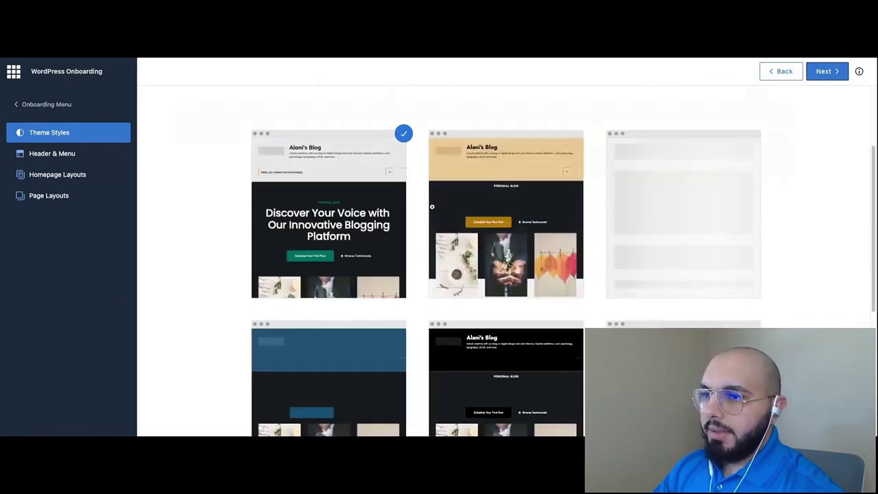
pyautogui.scroll(-1, 578, 203)
pyautogui.scroll(3, 556, 194)
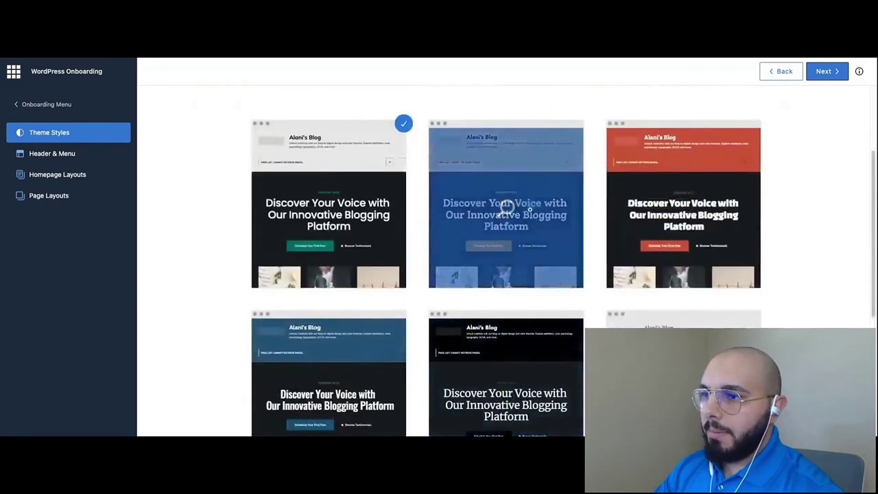
pyautogui.scroll(-3, 546, 206)
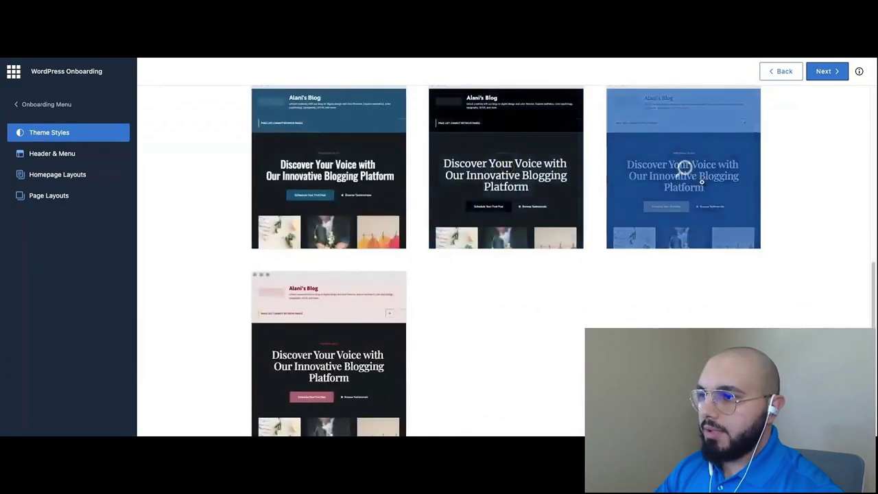
pyautogui.click(681, 120)
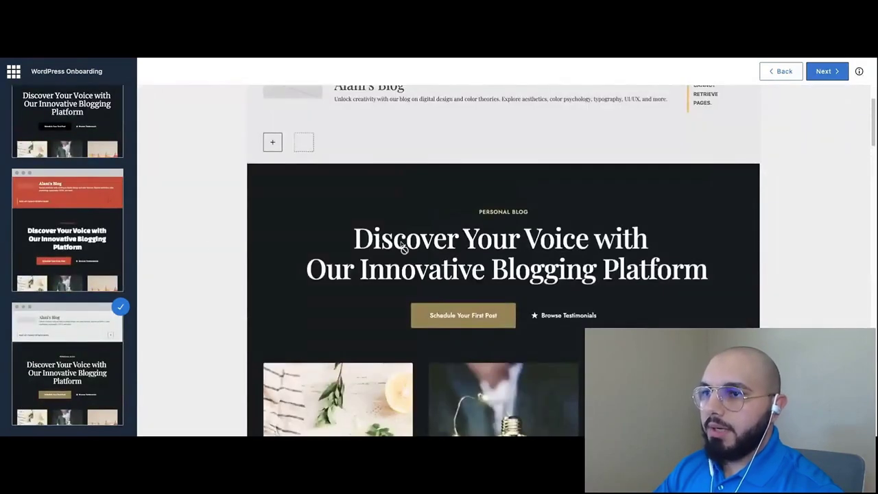
# Enable customizing colors and fonts for the selected preset and look through the available color palettes
pyautogui.scroll(2, 265, 274)
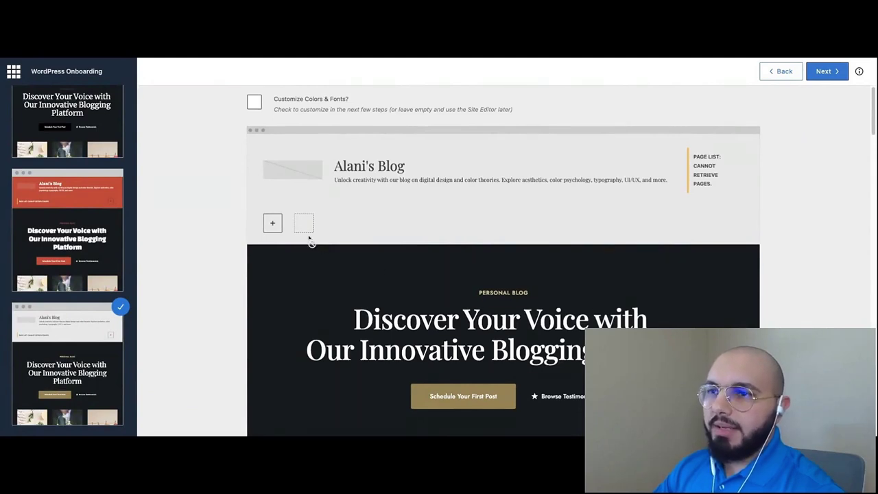
pyautogui.click(254, 103)
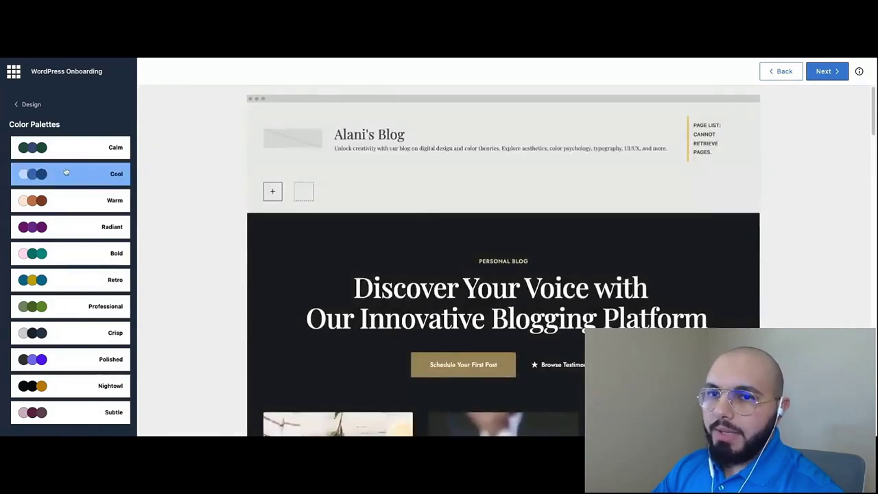
pyautogui.scroll(-1, 65, 172)
pyautogui.scroll(-2, 551, 304)
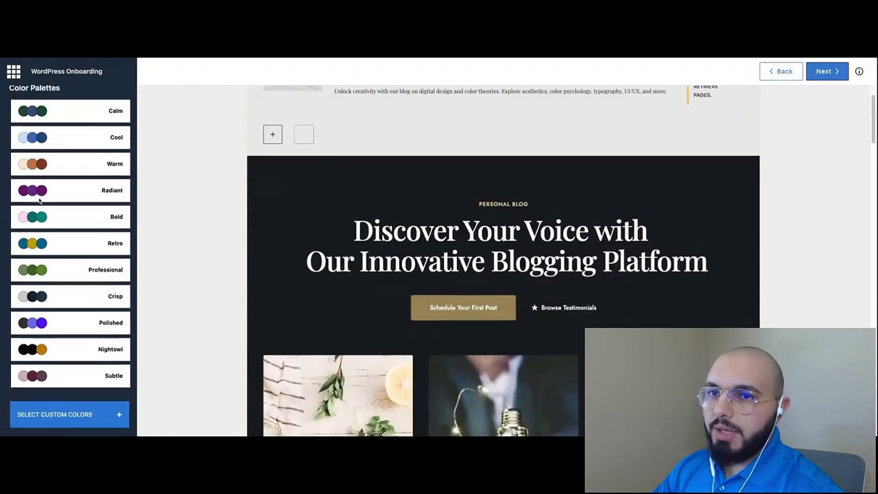
pyautogui.scroll(1, 65, 199)
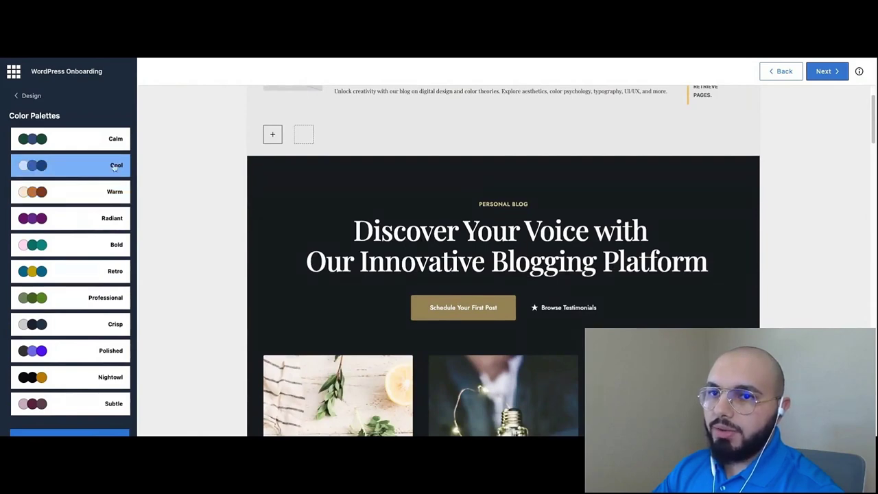
# Try the Cool and Warm color palettes on the homepage preview
pyautogui.click(93, 170)
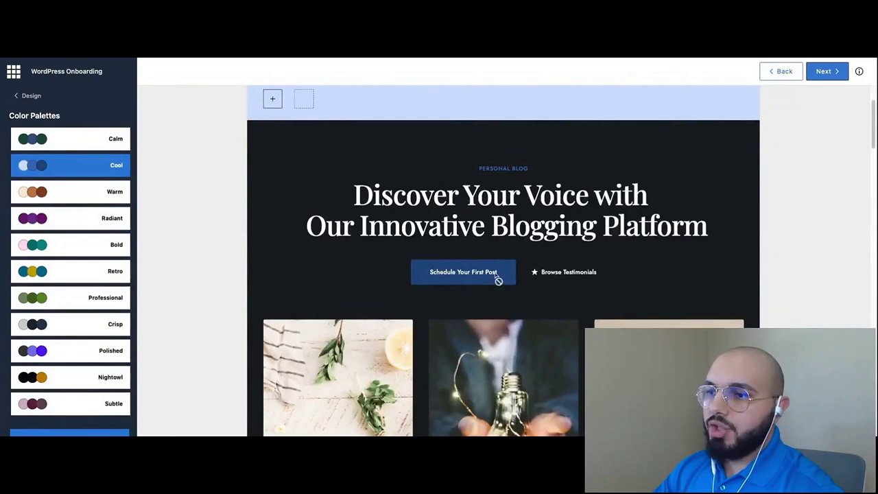
pyautogui.scroll(-3, 500, 212)
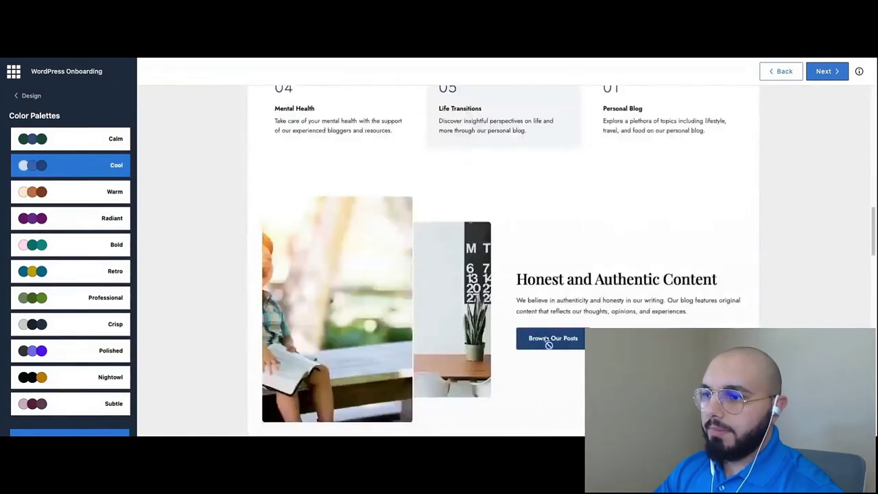
pyautogui.scroll(-1, 69, 236)
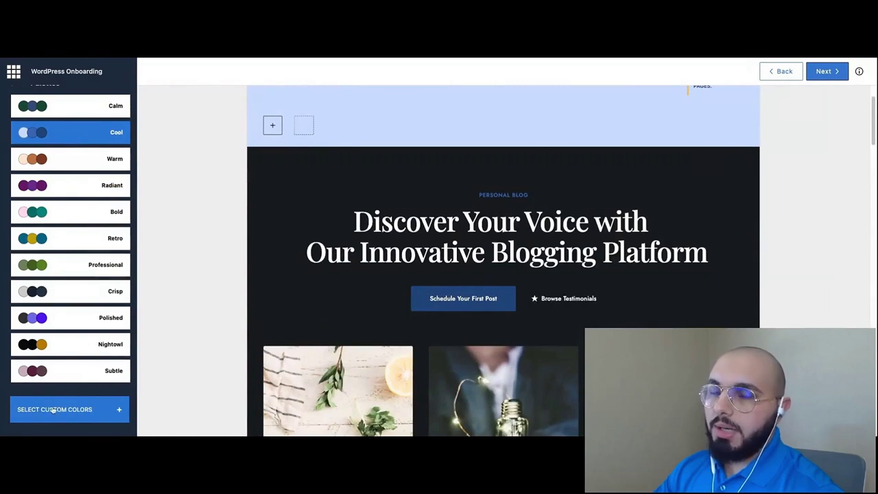
pyautogui.click(75, 158)
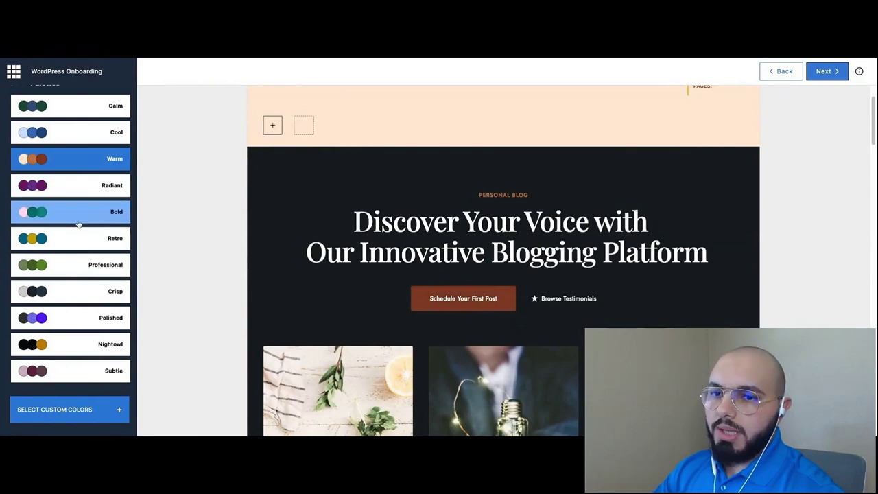
# Apply the Nightowl color palette, proceed to the typography step, and look over the font palettes and preview
pyautogui.click(80, 349)
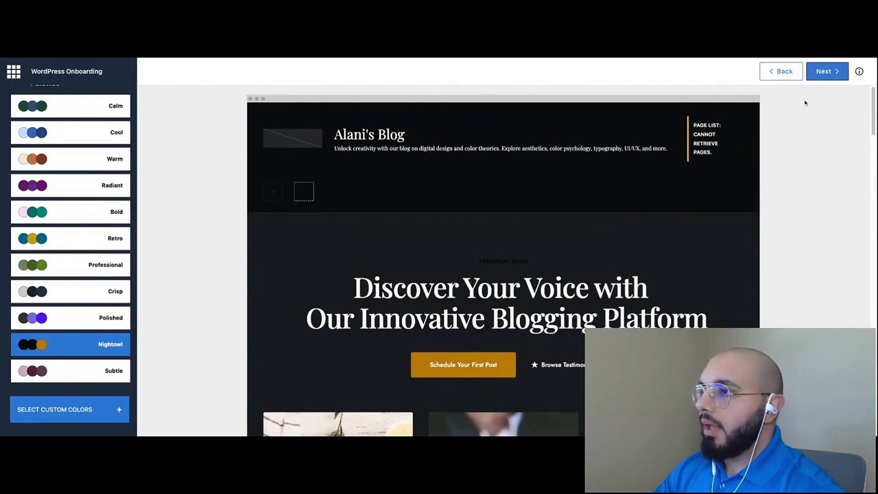
pyautogui.click(819, 75)
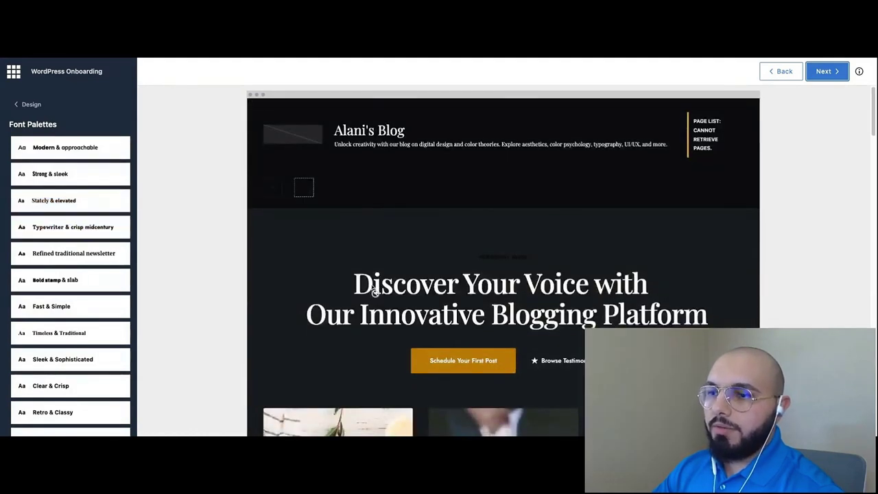
pyautogui.scroll(-2, 373, 290)
pyautogui.scroll(-1, 83, 259)
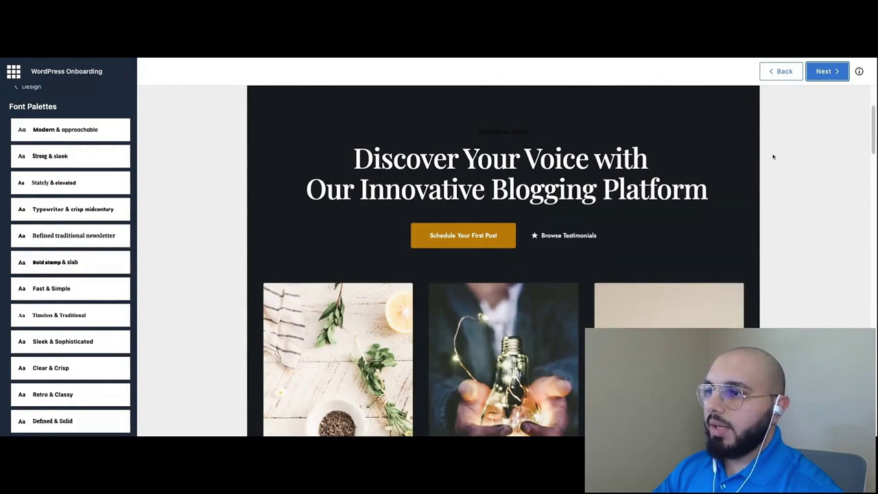
# Skip the font palettes and choose the third header layout, with the logo centered above the page list
pyautogui.click(826, 71)
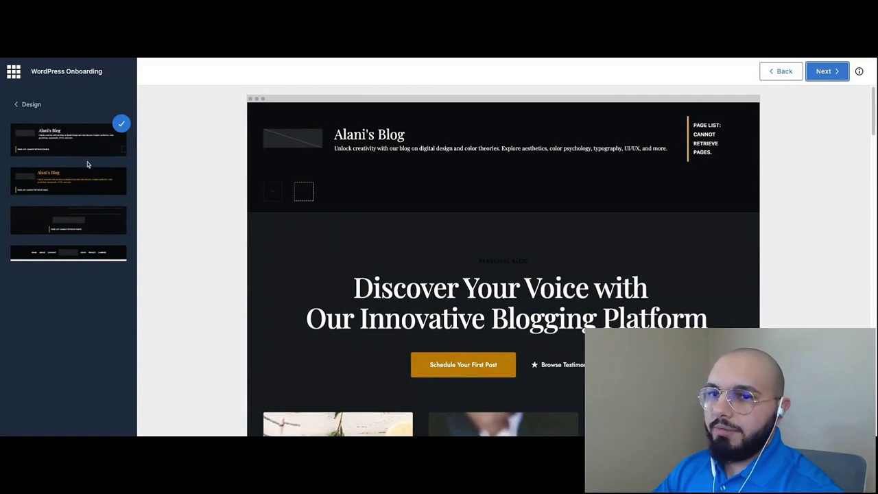
pyautogui.click(65, 225)
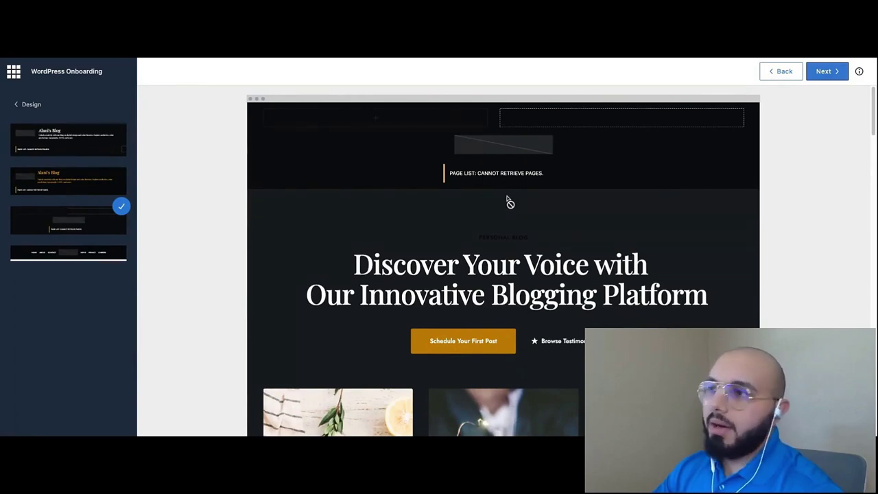
pyautogui.click(828, 72)
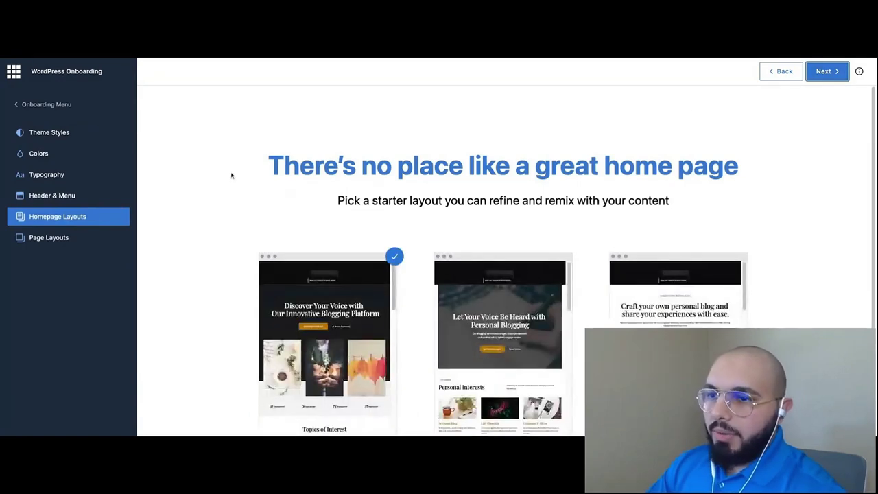
# Compare the starter homepage layouts, select the "Let Your Voice Be Heard with Personal Blogging" one, and continue to the page templates
pyautogui.scroll(-1, 232, 175)
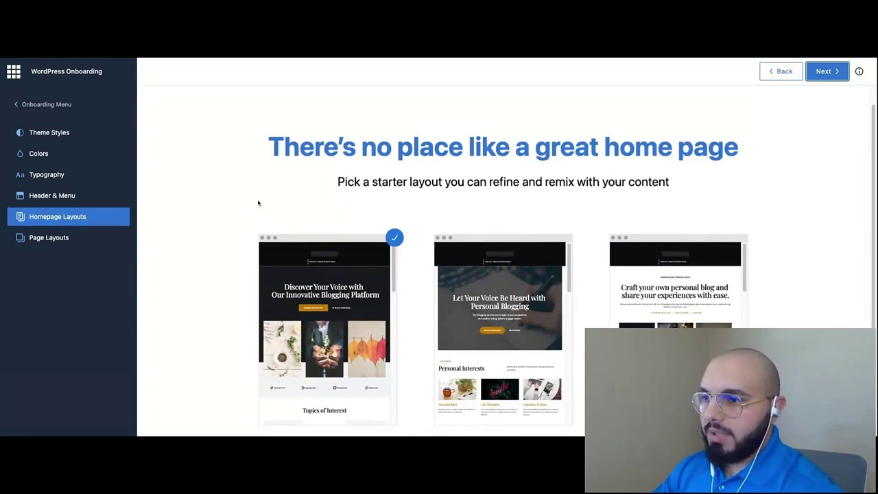
pyautogui.scroll(-8, 319, 280)
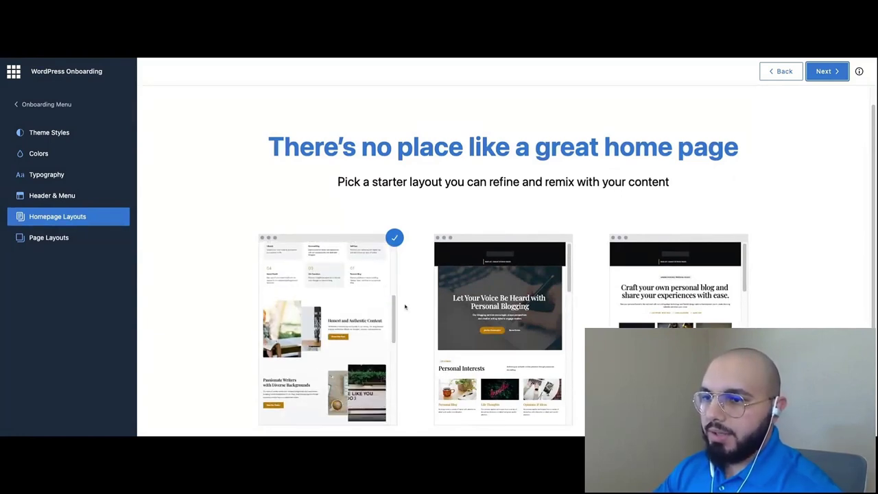
pyautogui.scroll(-8, 529, 311)
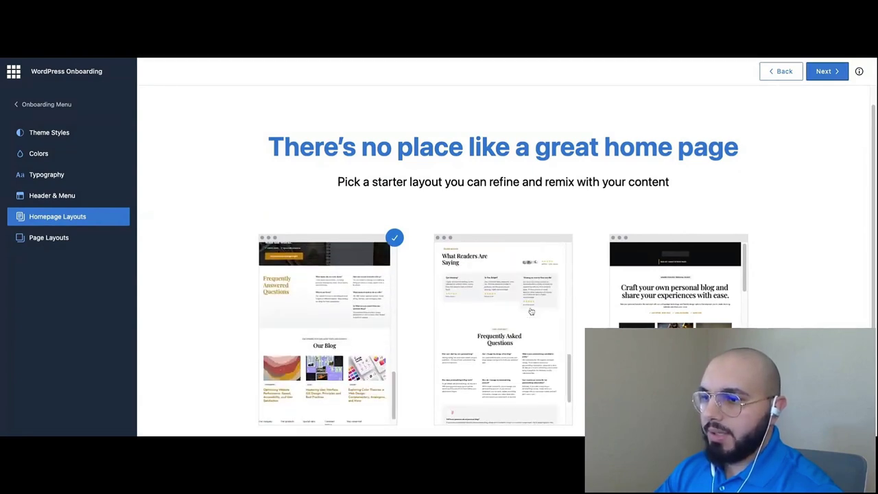
pyautogui.scroll(-1, 678, 281)
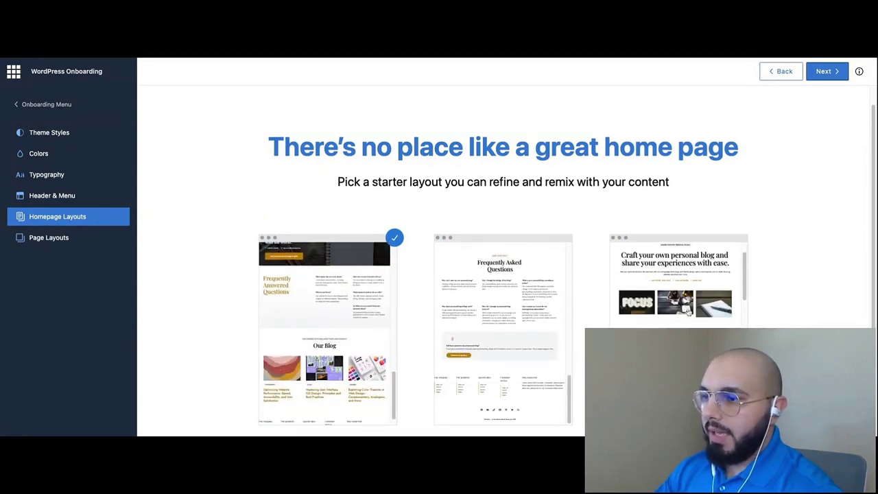
pyautogui.scroll(-3, 687, 313)
pyautogui.scroll(8, 500, 315)
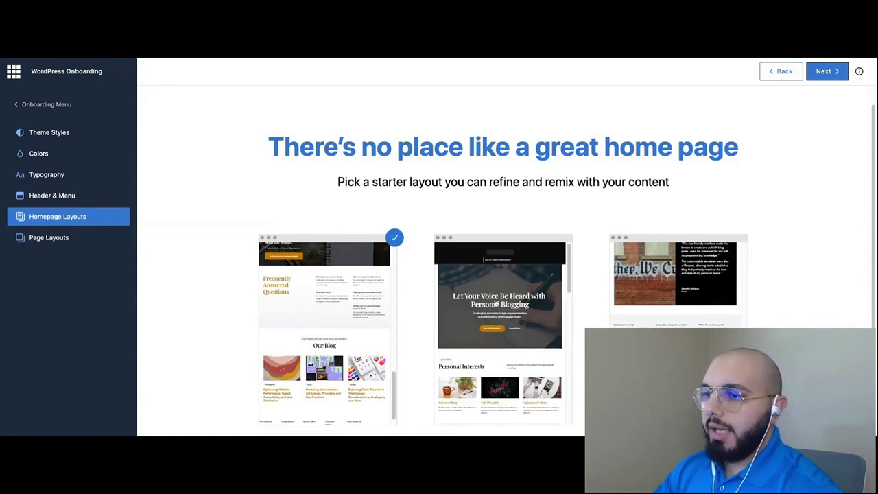
pyautogui.click(495, 299)
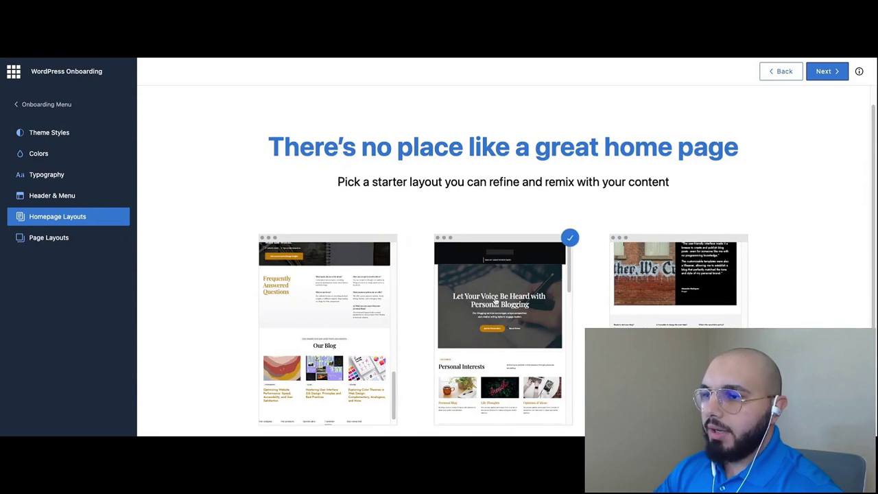
pyautogui.click(826, 73)
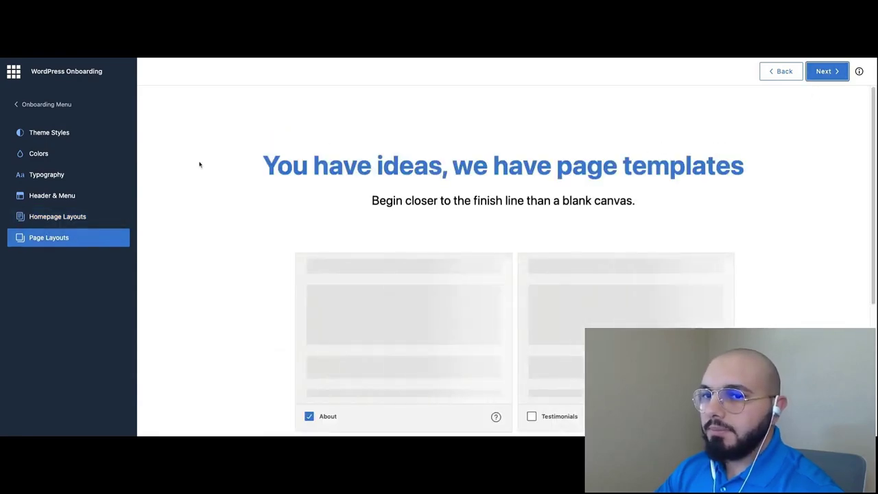
# Examine the About, Testimonials, Contact and Blog page templates and which of them are preselected
pyautogui.scroll(-3, 199, 163)
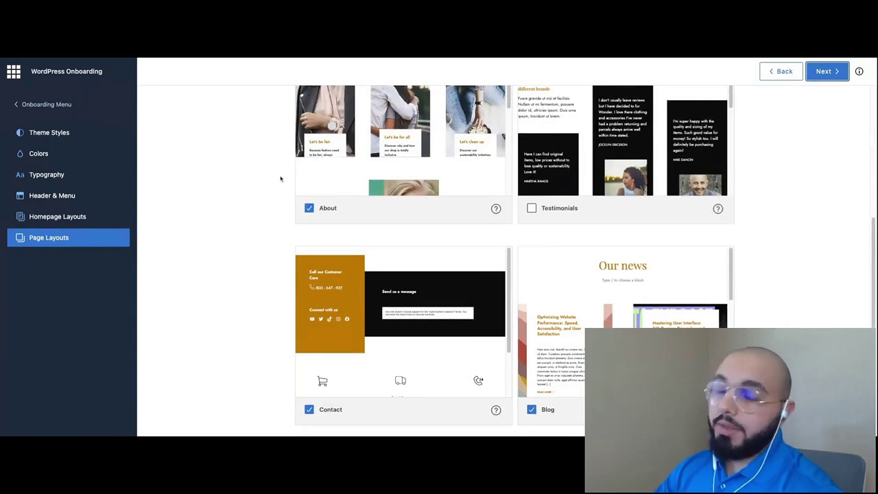
pyautogui.scroll(1, 278, 177)
pyautogui.scroll(1, 280, 178)
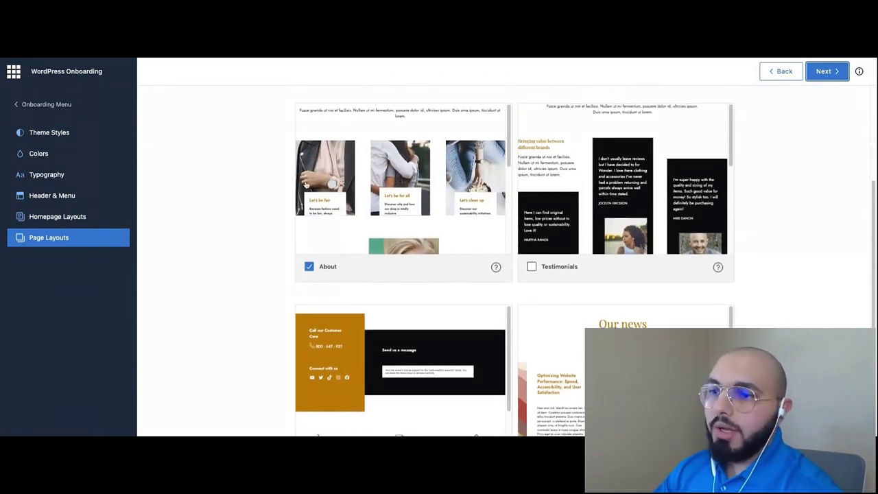
pyautogui.scroll(-2, 229, 286)
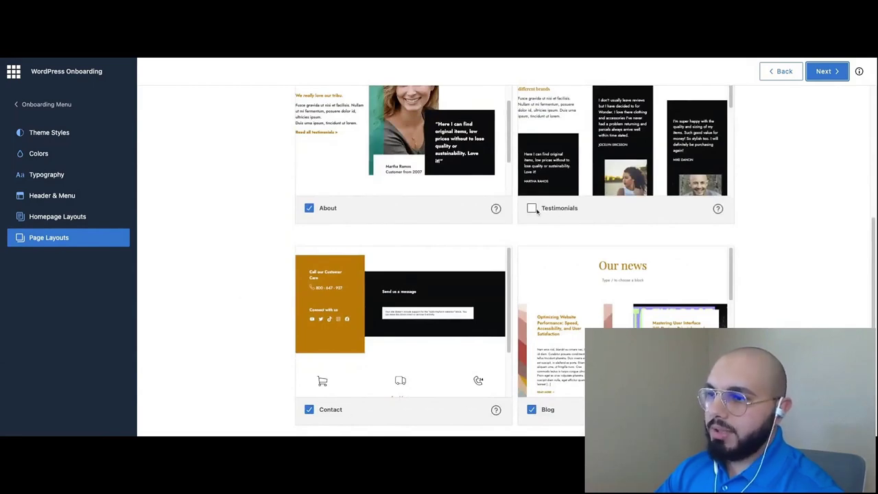
pyautogui.scroll(3, 333, 260)
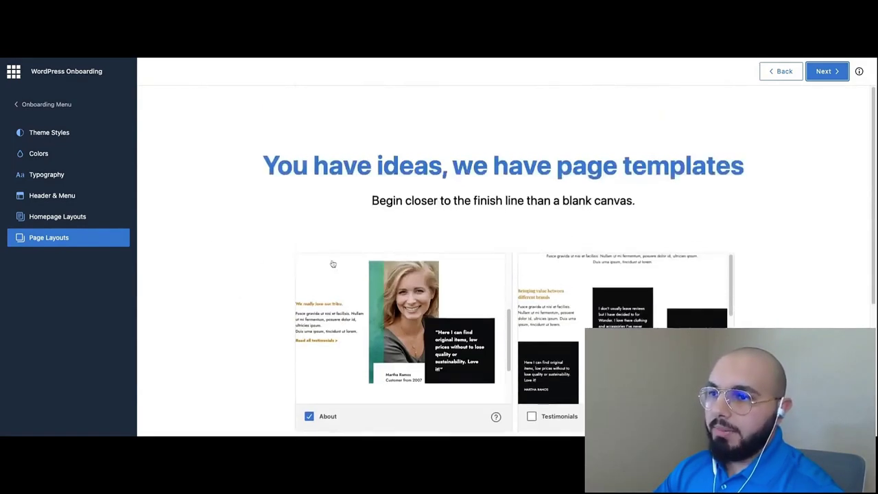
pyautogui.scroll(-2, 237, 249)
pyautogui.scroll(2, 418, 199)
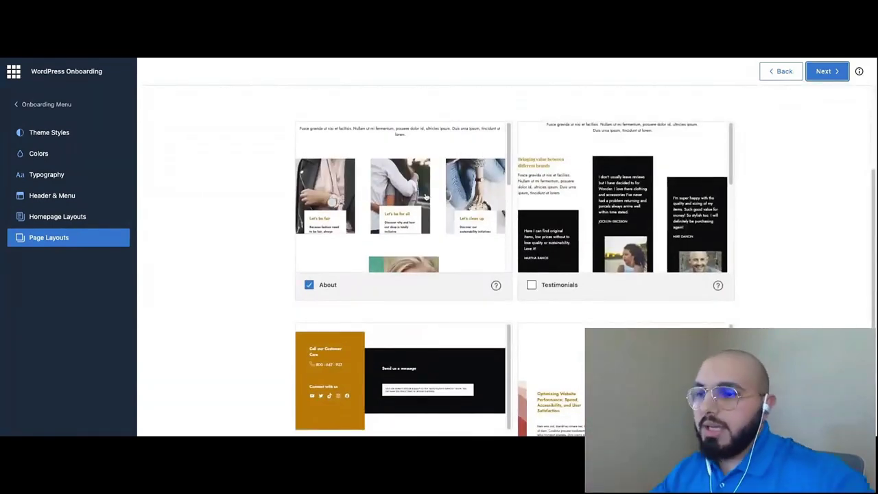
pyautogui.scroll(-3, 392, 214)
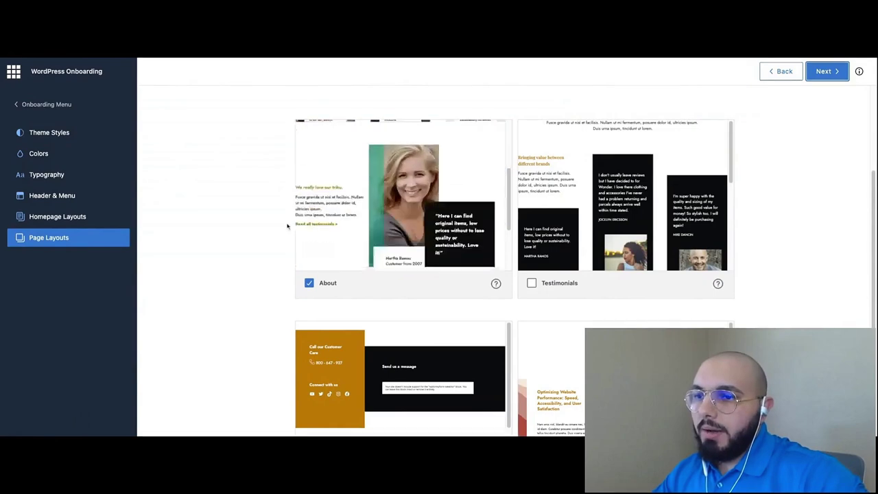
pyautogui.scroll(-2, 288, 225)
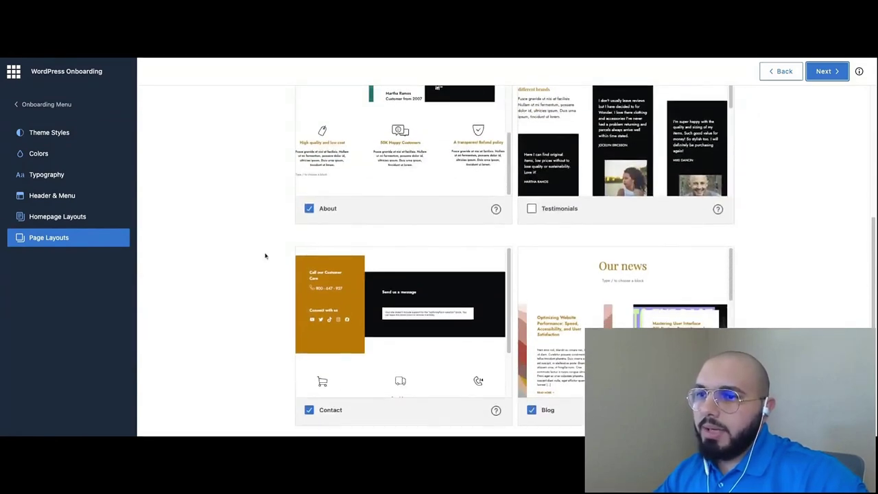
# Deselect the About, Contact and Blog page templates
pyautogui.scroll(1, 288, 240)
pyautogui.click(312, 229)
pyautogui.scroll(-1, 288, 316)
pyautogui.click(330, 409)
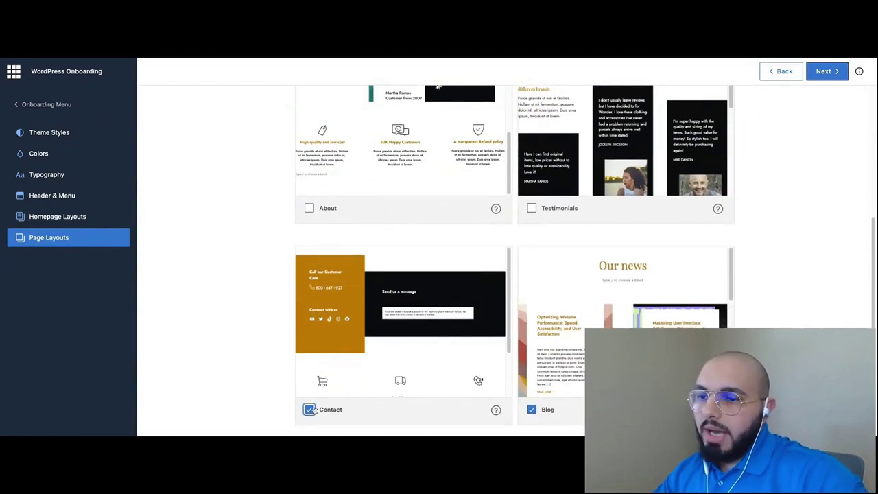
pyautogui.click(532, 410)
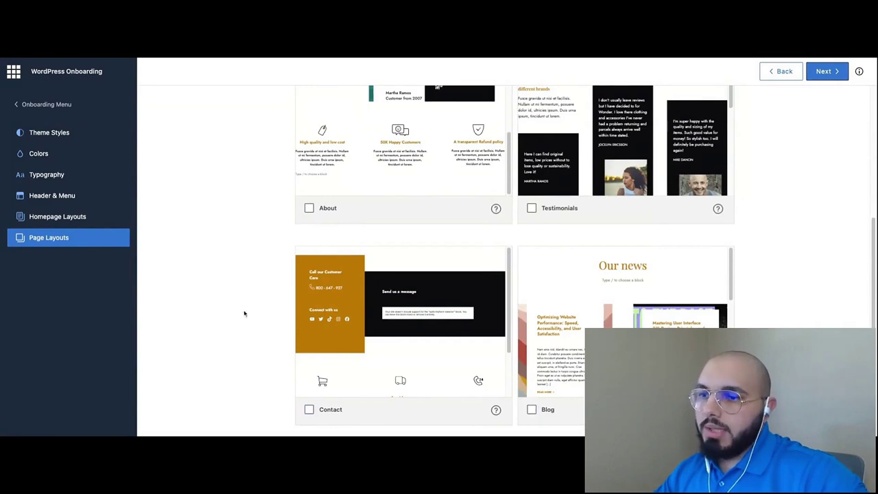
# Recheck the page templates and continue to the key features with none of them selected
pyautogui.scroll(2, 248, 316)
pyautogui.scroll(5, 758, 190)
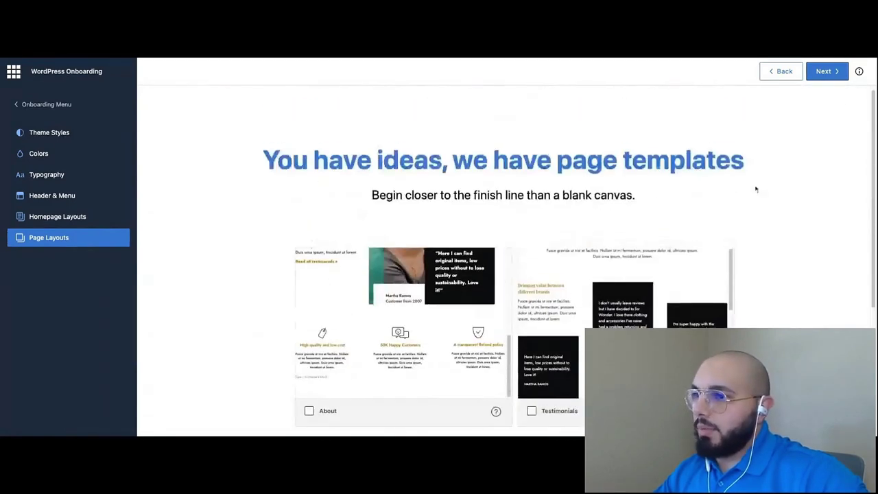
pyautogui.scroll(-7, 761, 199)
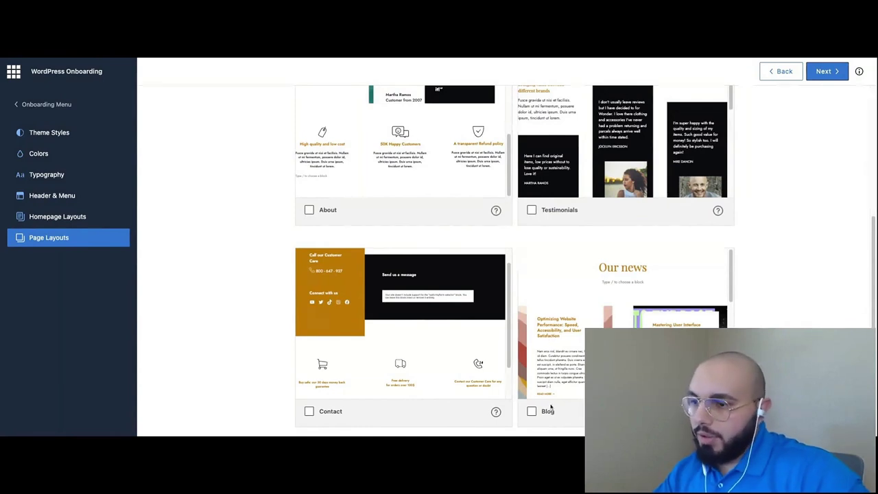
pyautogui.click(828, 71)
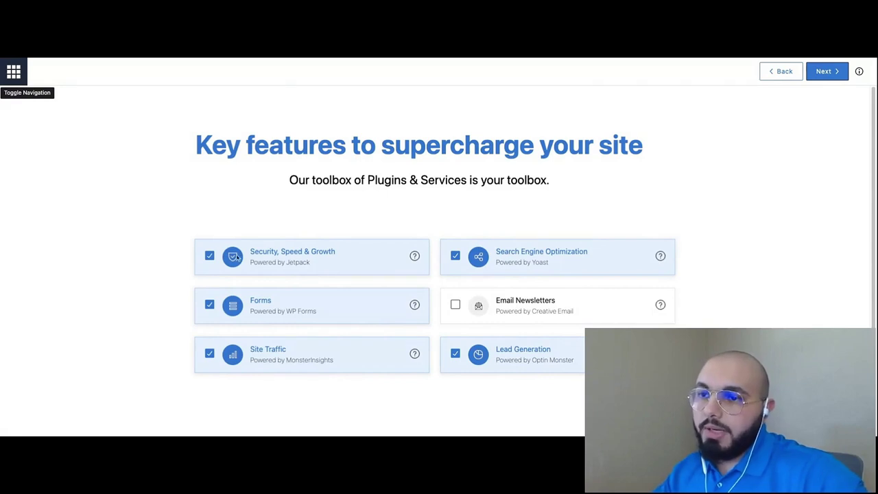
# Deselect the Jetpack, WP Forms, MonsterInsights, Optin Monster and Yoast features, and complete the site setup
pyautogui.click(209, 256)
pyautogui.click(209, 304)
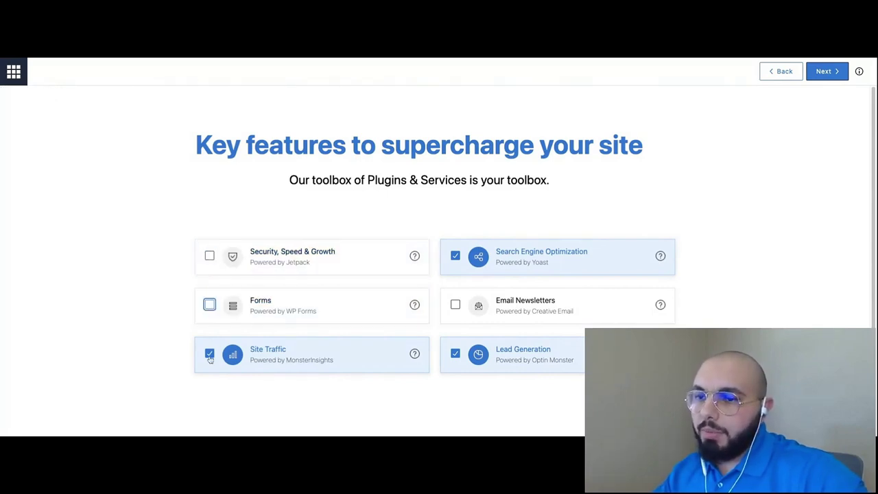
pyautogui.click(209, 353)
pyautogui.click(455, 354)
pyautogui.click(454, 256)
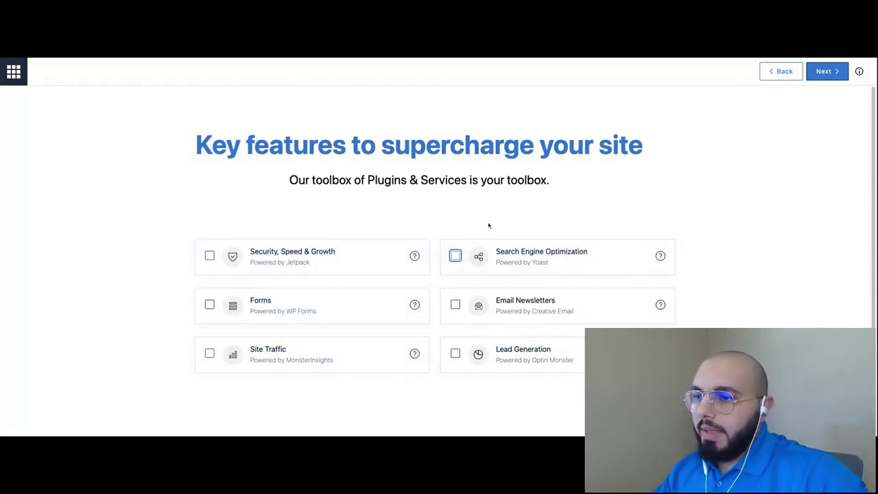
pyautogui.click(831, 72)
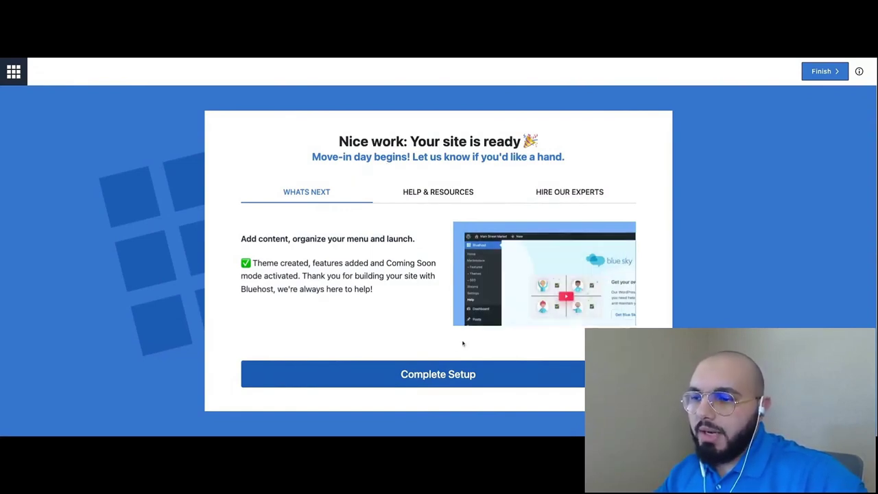
pyautogui.click(425, 376)
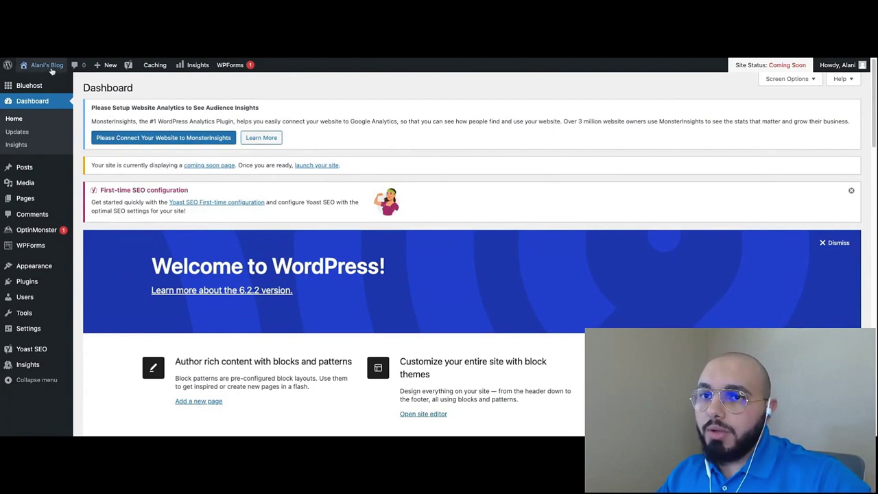
# Visit the blog's live site and look through the generated homepage from the hero banner to the Frequently Asked Questions
pyautogui.moveTo(45, 70)
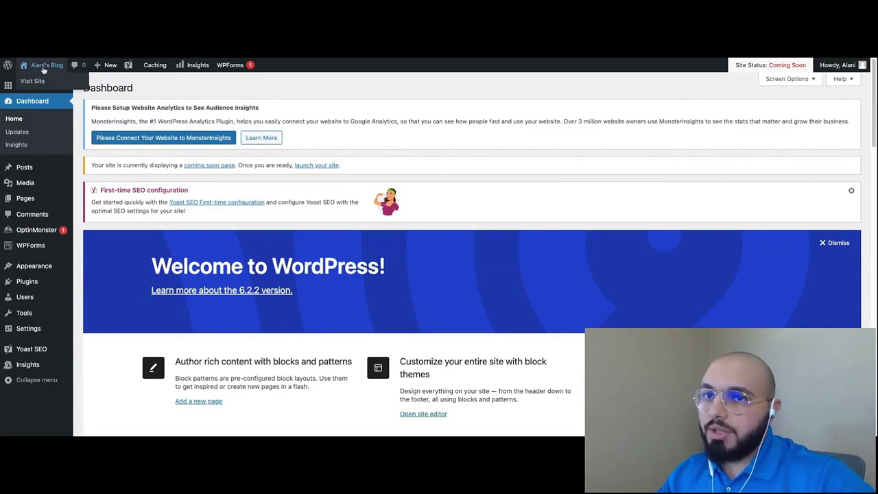
pyautogui.click(44, 66)
pyautogui.scroll(-10, 258, 164)
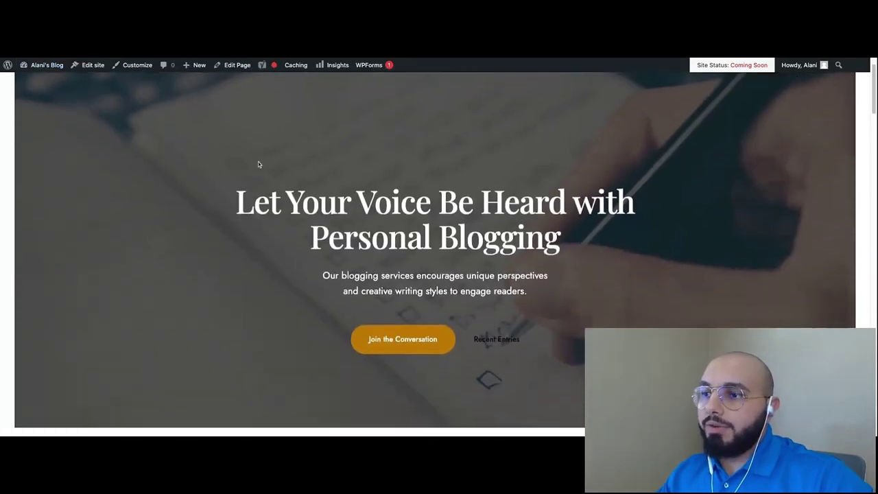
pyautogui.scroll(-10, 258, 163)
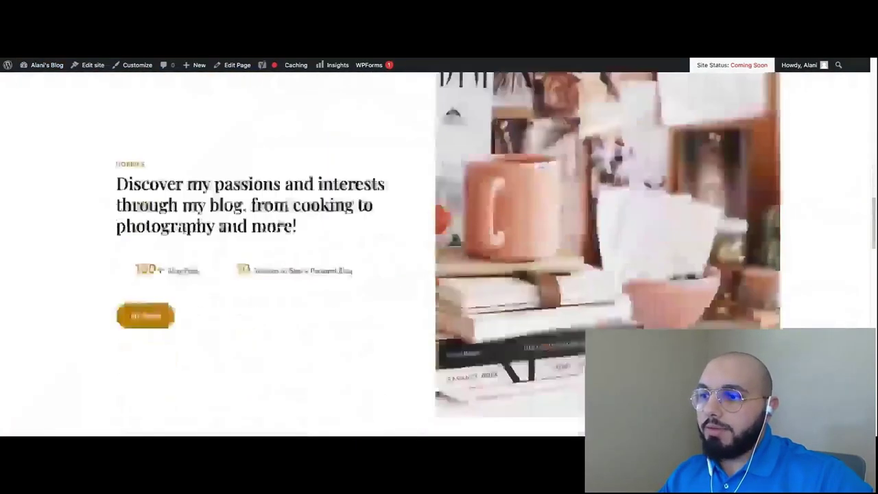
pyautogui.scroll(-5, 226, 212)
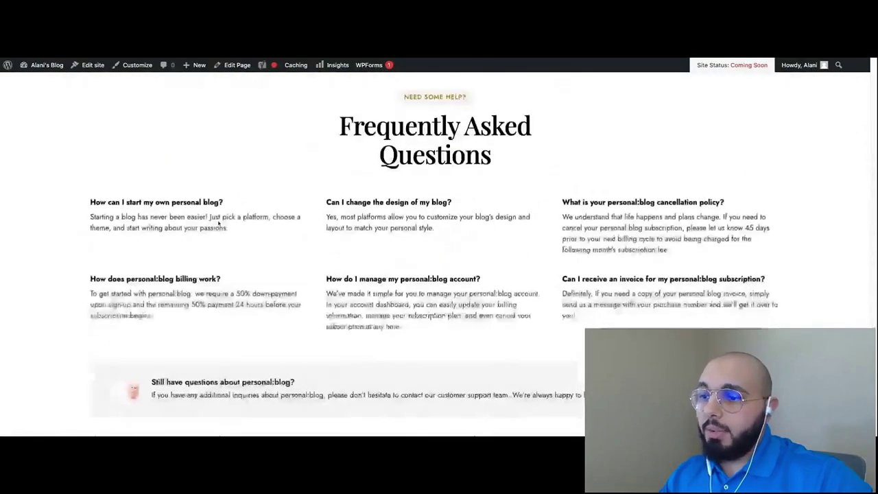
pyautogui.scroll(1, 220, 223)
pyautogui.scroll(15, 148, 205)
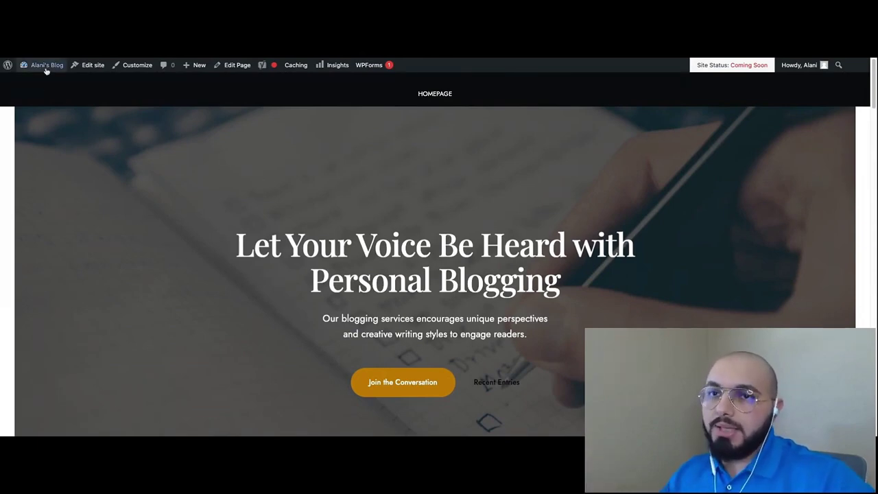
# Return to the WordPress dashboard and look over its welcome area, Quick Draft and news widgets
pyautogui.moveTo(45, 68)
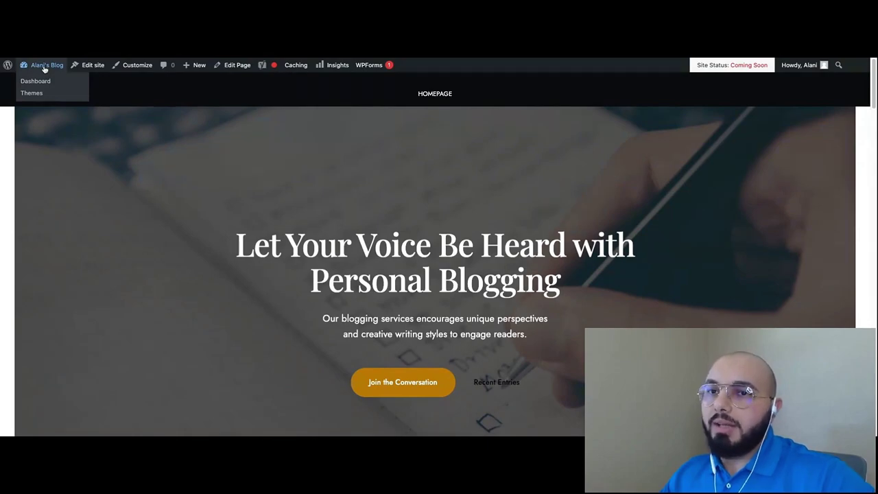
pyautogui.click(35, 80)
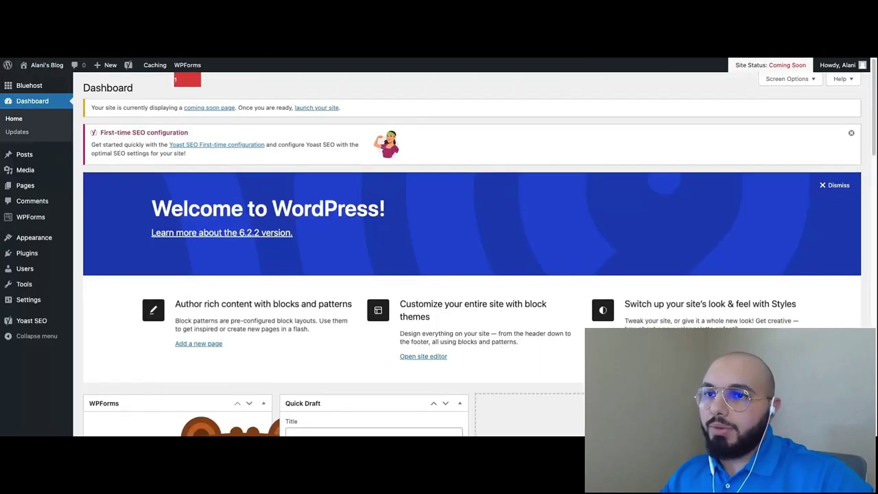
pyautogui.scroll(-2, 364, 290)
pyautogui.scroll(-6, 365, 288)
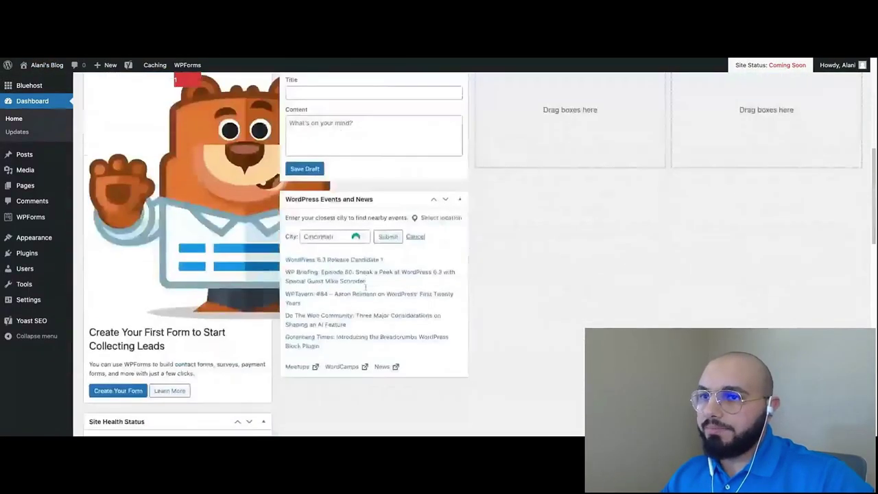
pyautogui.scroll(8, 391, 284)
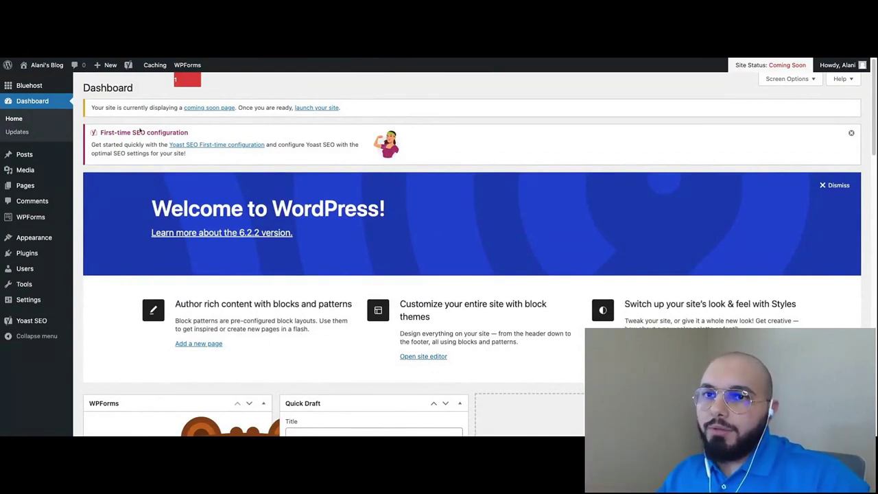
# Examine the Bluehost home page, including the next steps for the site, the additional plugin features and the account shortcuts
pyautogui.moveTo(36, 88)
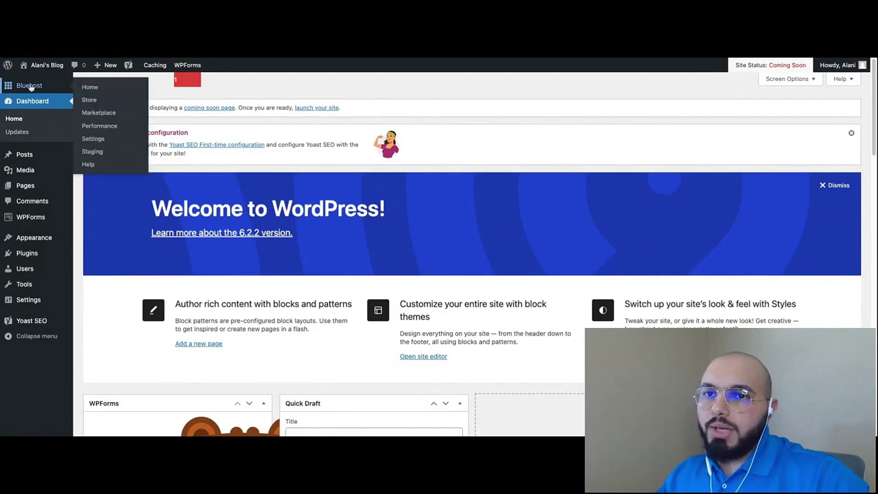
pyautogui.click(30, 87)
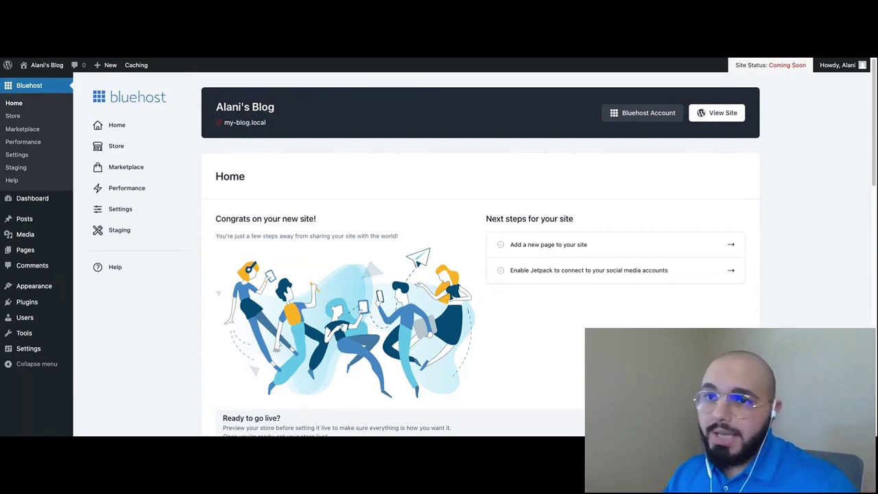
pyautogui.scroll(-5, 304, 199)
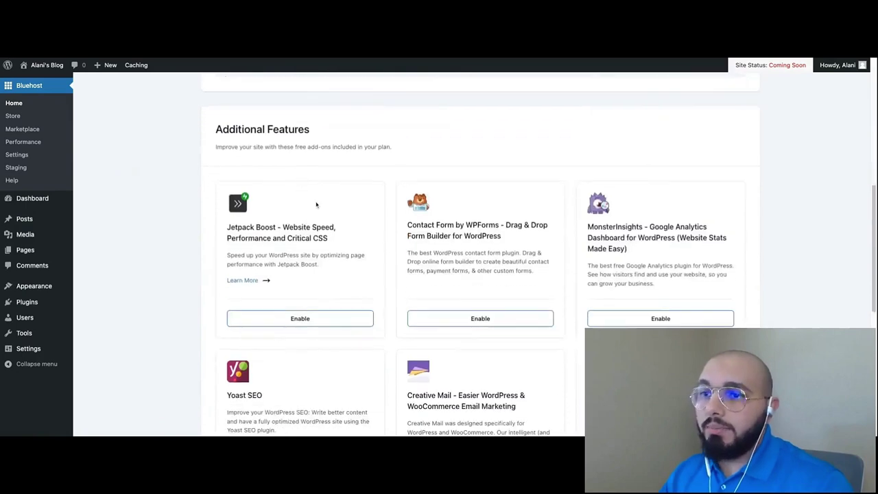
pyautogui.scroll(-1, 316, 204)
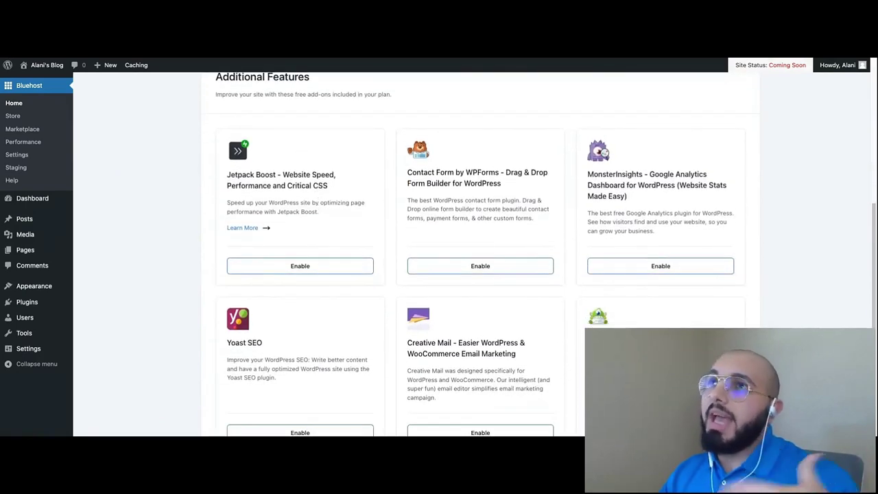
pyautogui.scroll(-1, 478, 282)
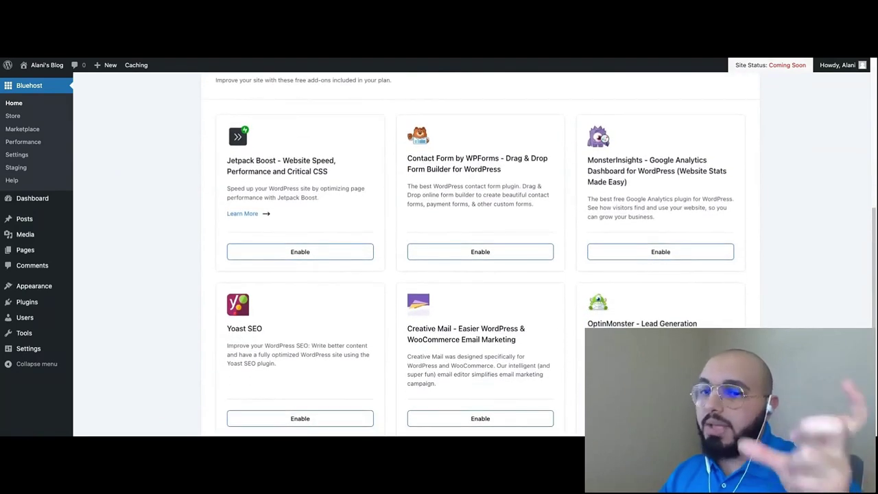
pyautogui.scroll(-1, 300, 206)
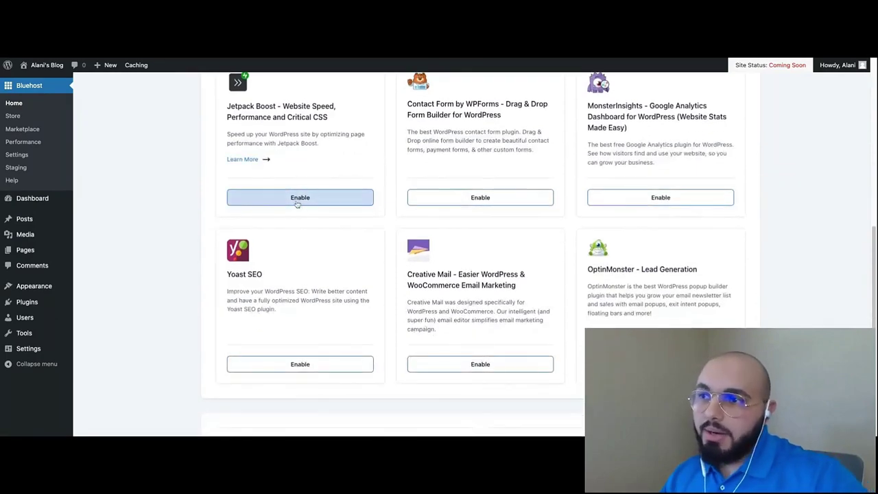
pyautogui.scroll(-1, 262, 323)
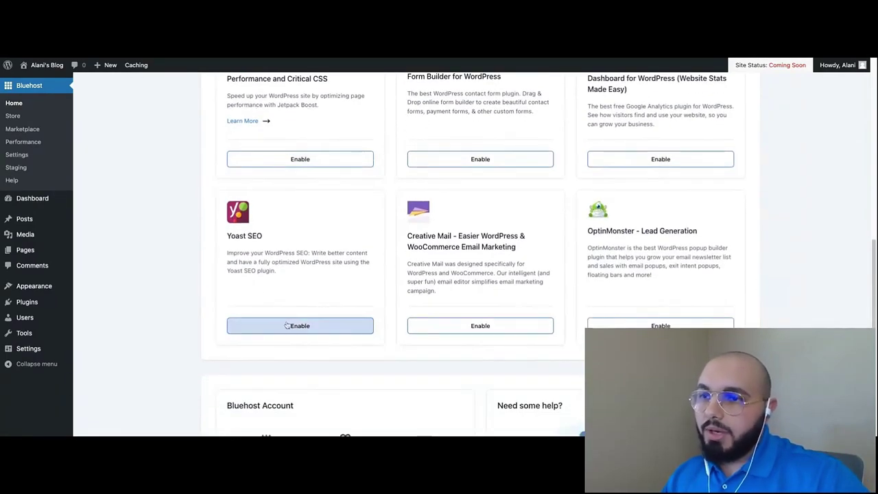
pyautogui.scroll(3, 287, 325)
pyautogui.scroll(-1, 290, 319)
pyautogui.scroll(-6, 483, 223)
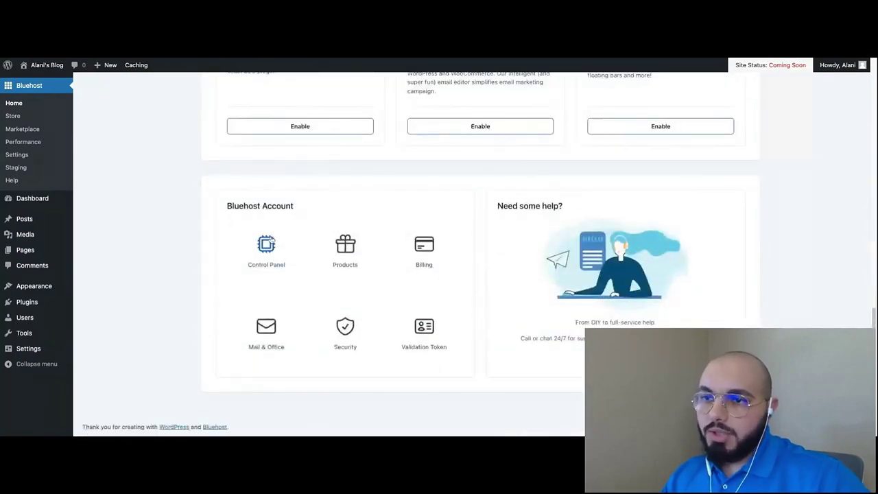
pyautogui.scroll(10, 271, 240)
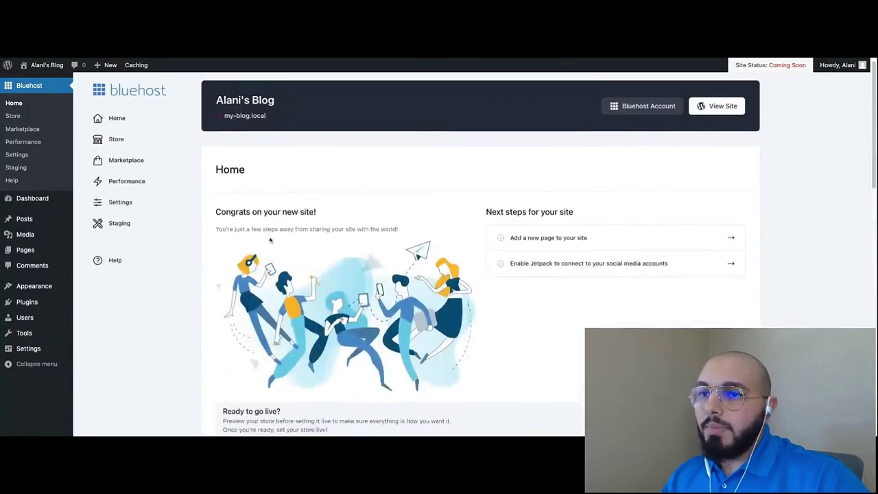
# Examine the Bluehost Store page and its WooCommerce installation offer
pyautogui.click(118, 147)
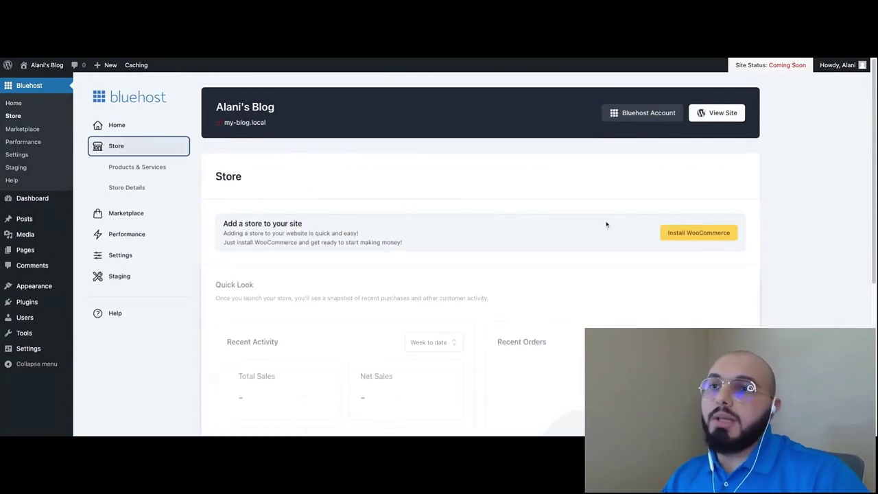
pyautogui.scroll(-3, 555, 223)
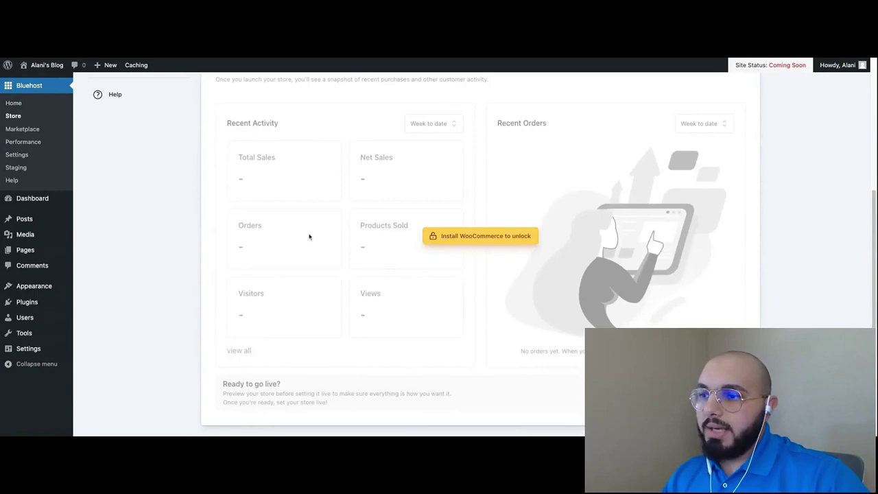
pyautogui.scroll(3, 309, 236)
pyautogui.scroll(-3, 623, 281)
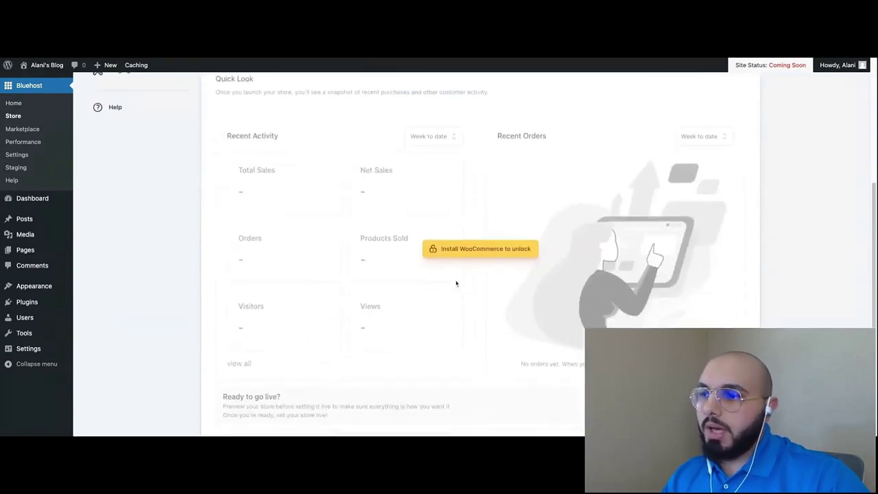
pyautogui.scroll(3, 457, 284)
# Browse the tools and services offered in the Bluehost Marketplace
pyautogui.click(146, 216)
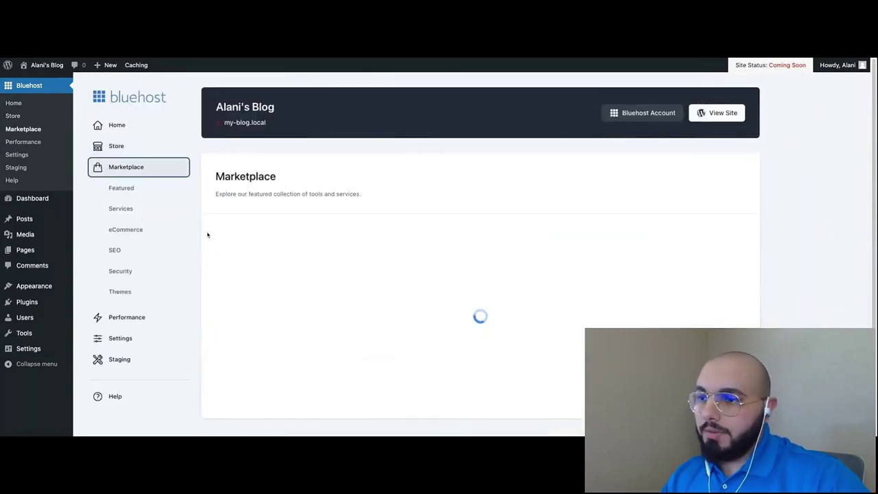
pyautogui.scroll(-1, 207, 235)
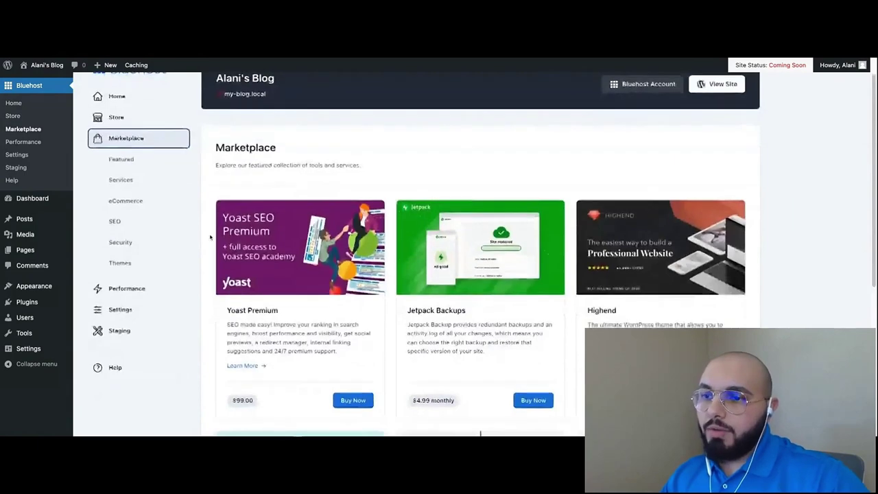
pyautogui.scroll(-1, 210, 236)
pyautogui.scroll(-1, 210, 236)
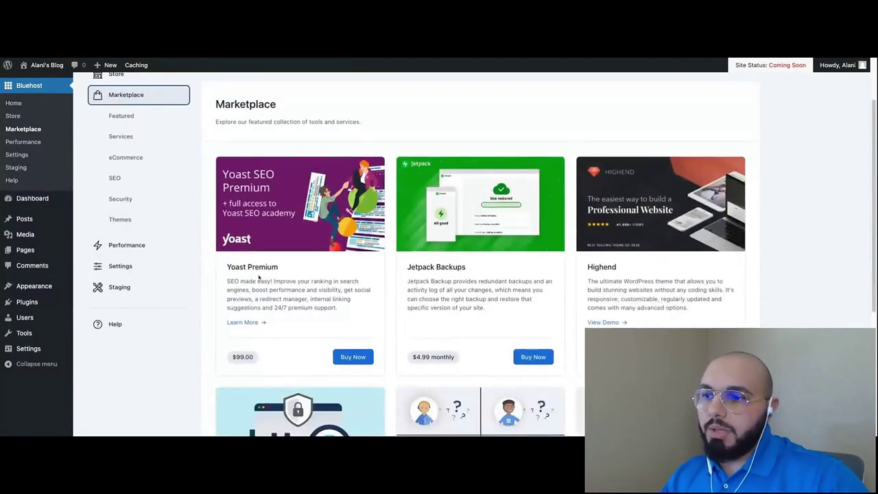
pyautogui.scroll(1, 354, 269)
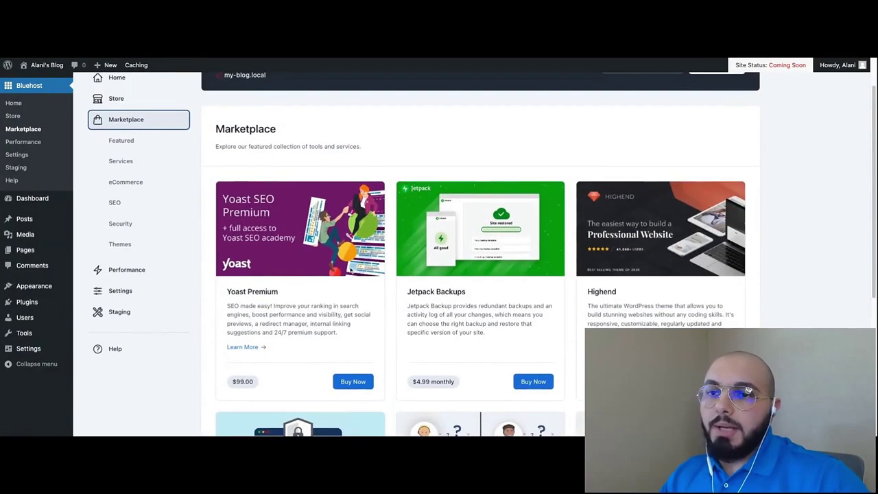
# Review the caching options on the Bluehost Performance page and open the Bluehost site settings
pyautogui.click(139, 271)
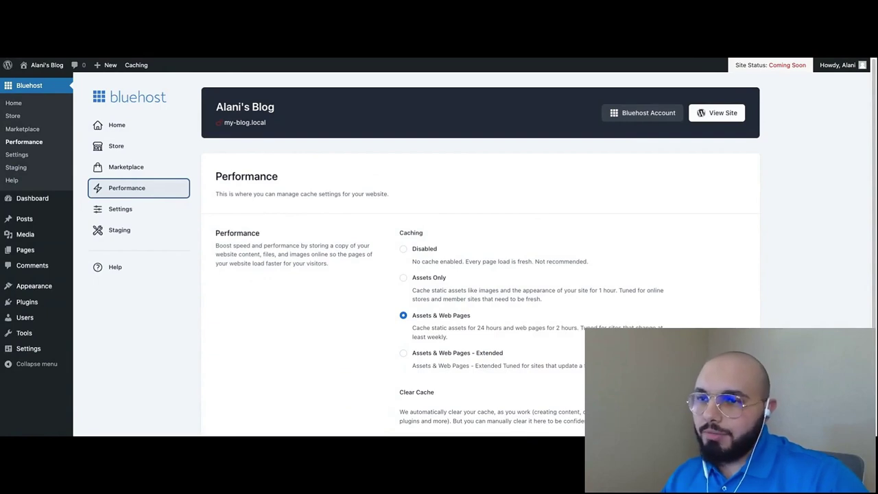
pyautogui.scroll(-1, 354, 317)
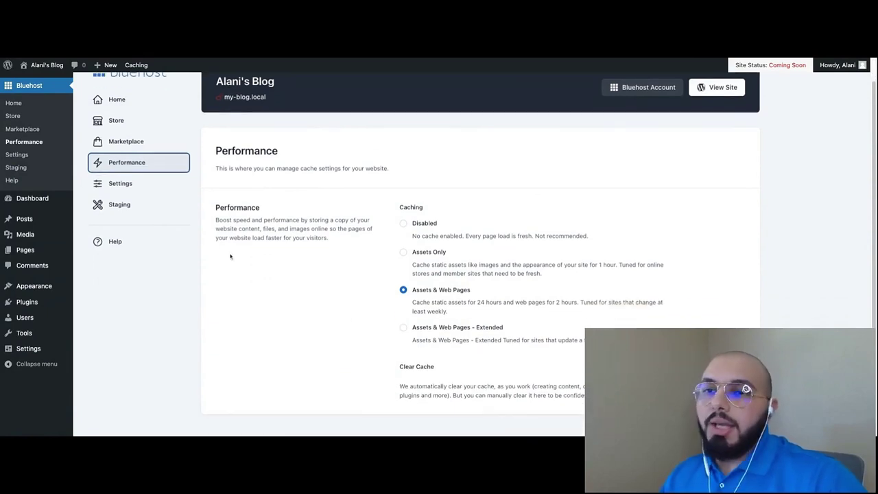
pyautogui.click(122, 185)
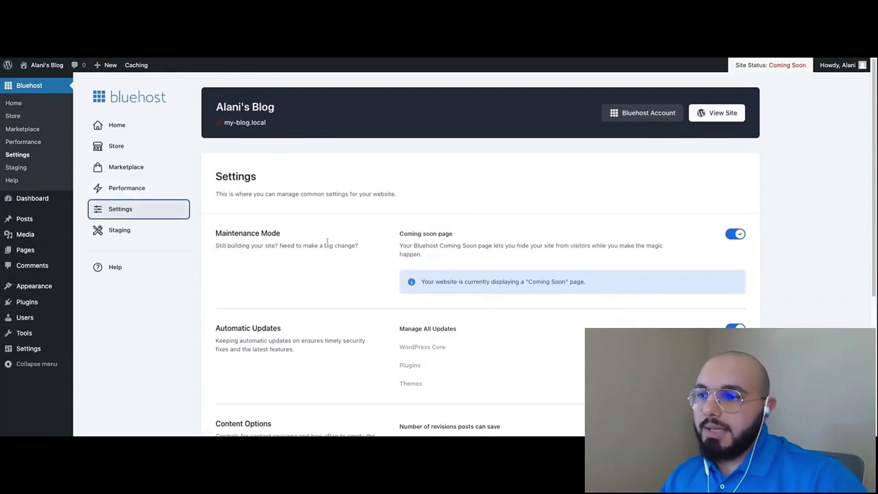
# Review the maintenance mode, automatic updates, content and comment options on the Bluehost Settings page
pyautogui.scroll(-1, 527, 248)
pyautogui.scroll(-1, 260, 203)
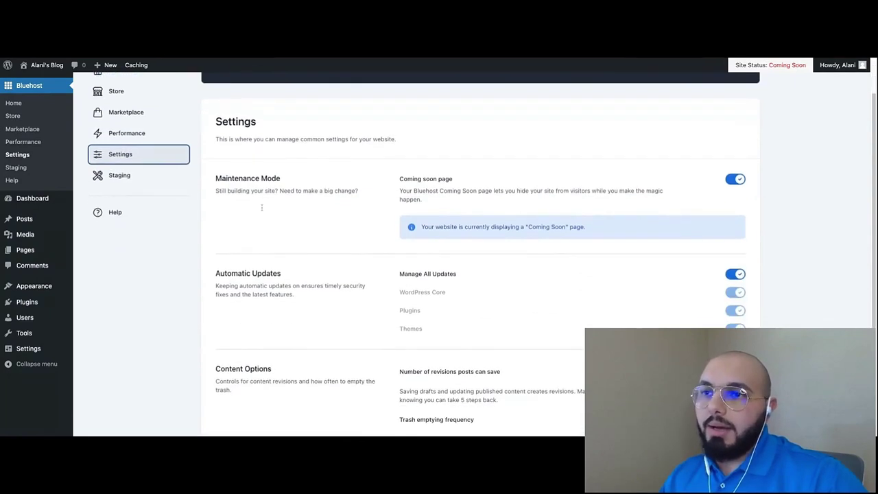
pyautogui.scroll(-4, 261, 207)
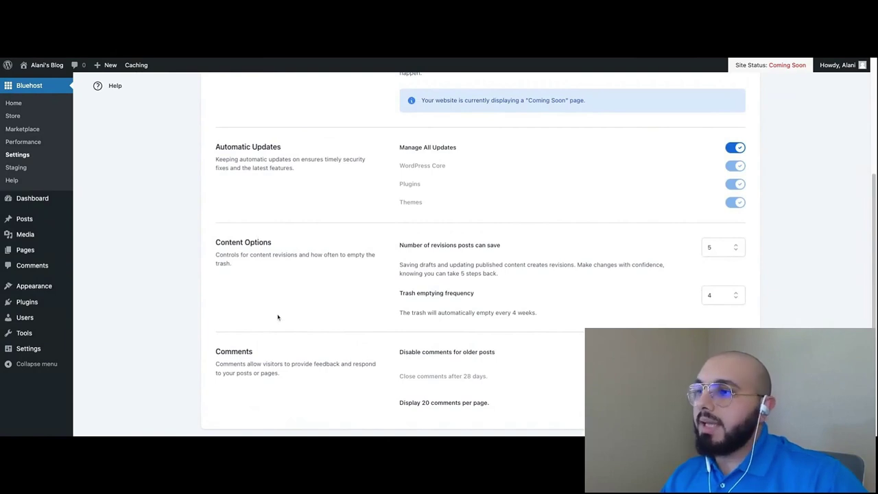
pyautogui.scroll(5, 278, 317)
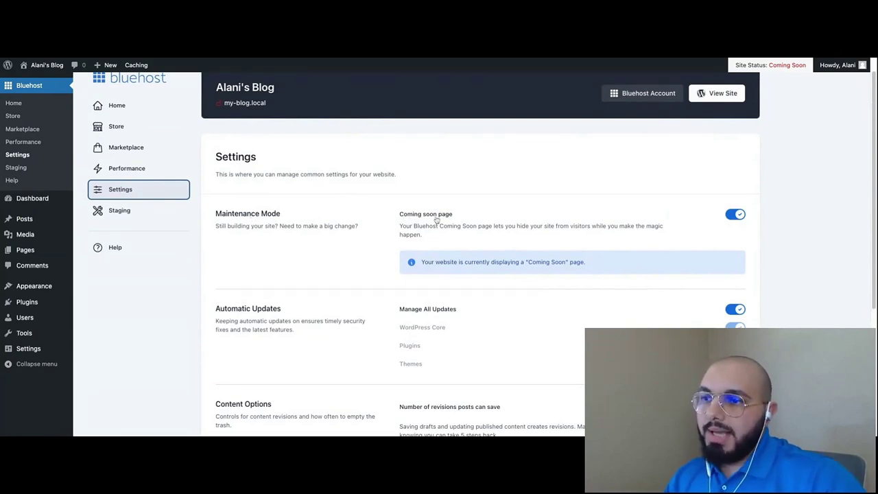
pyautogui.scroll(1, 665, 241)
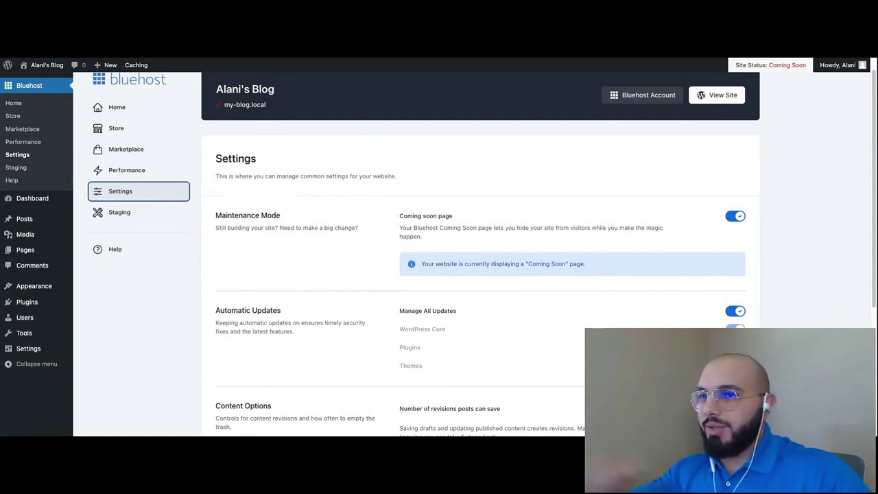
pyautogui.scroll(1, 708, 243)
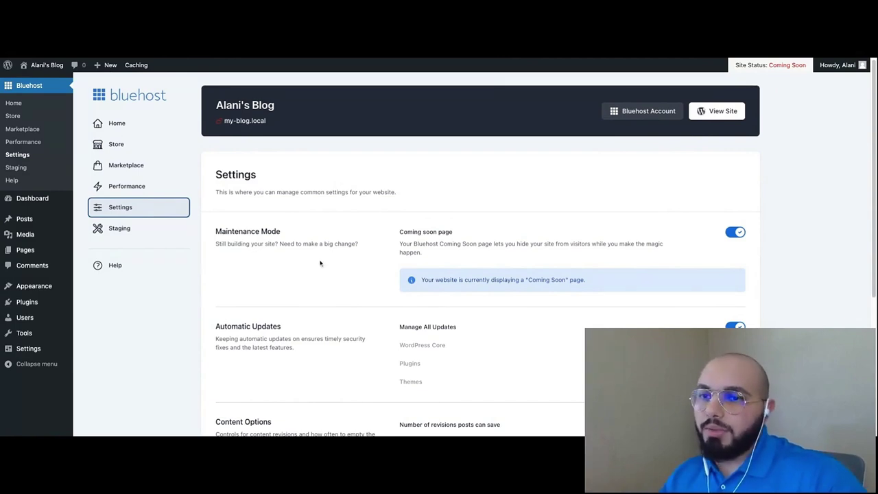
# Look at the Bluehost Staging page and browse the support channels and resources on the Help page
pyautogui.click(124, 230)
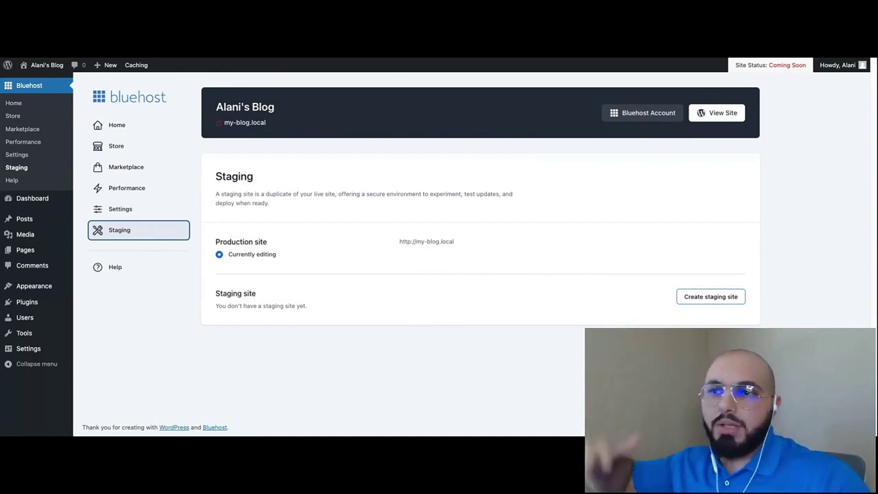
pyautogui.click(123, 273)
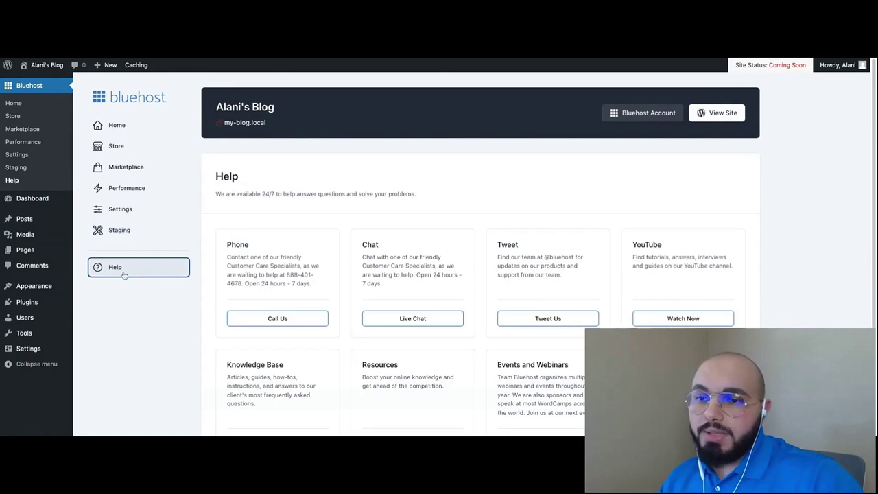
pyautogui.scroll(-1, 245, 251)
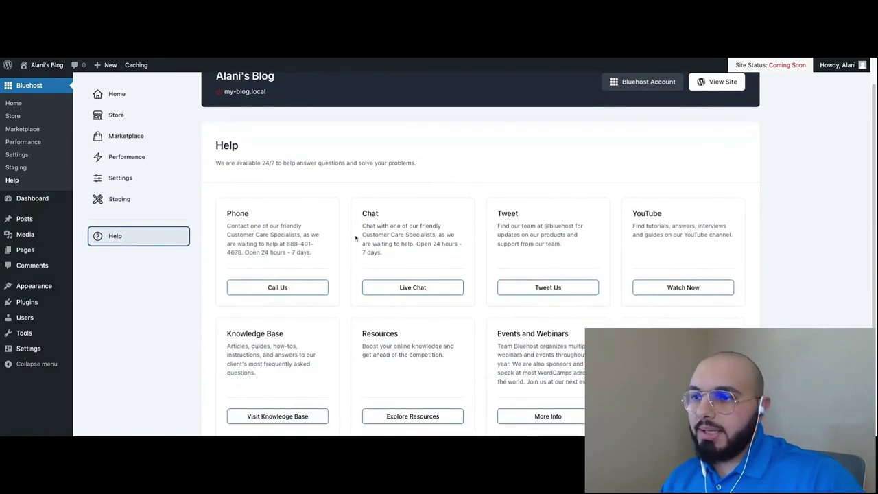
pyautogui.scroll(-2, 355, 237)
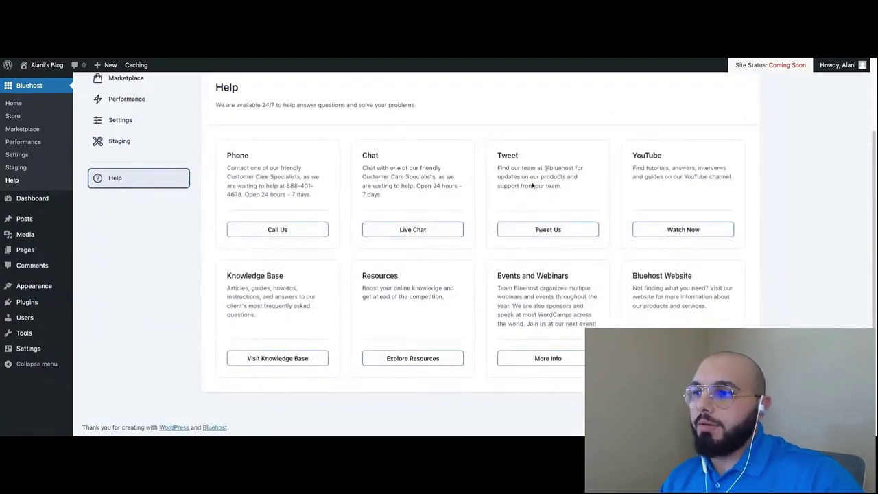
pyautogui.scroll(3, 211, 292)
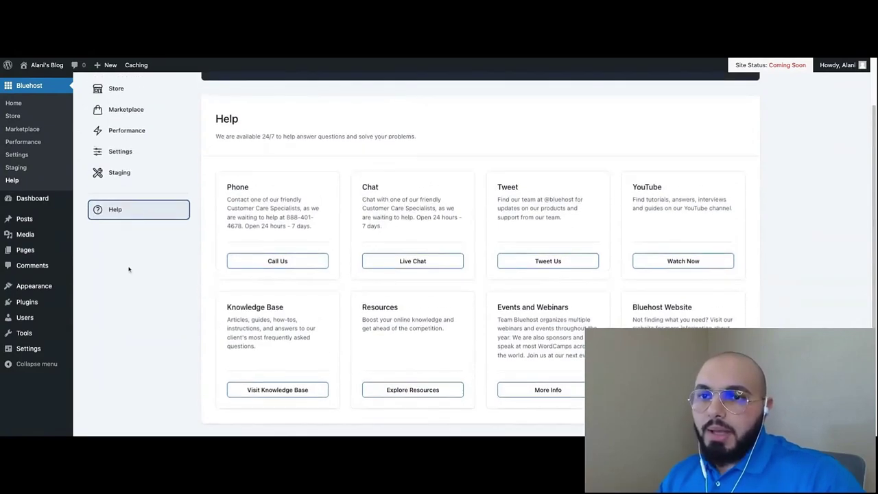
# Visit the WordPress dashboard home and look through the list of all blog posts
pyautogui.click(30, 198)
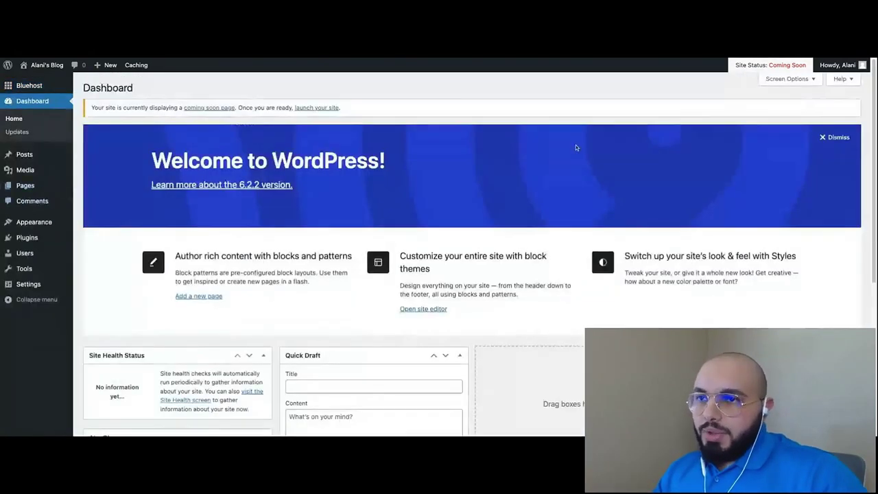
pyautogui.moveTo(44, 157)
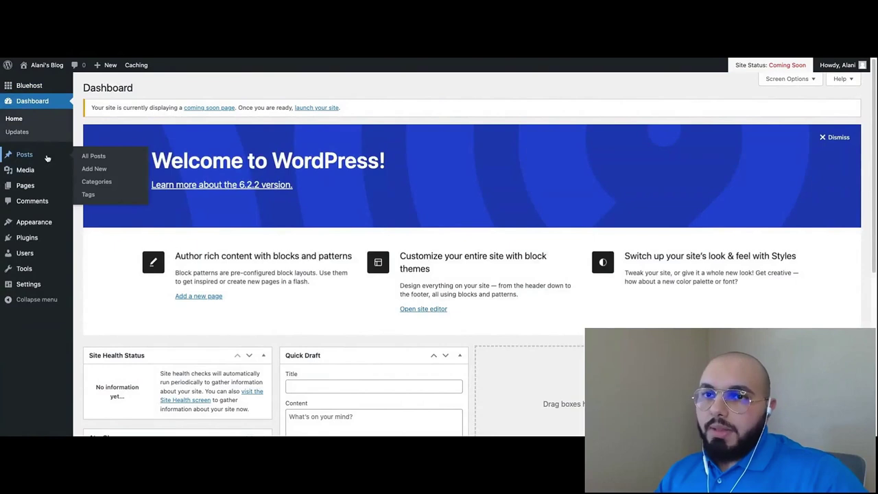
pyautogui.click(31, 156)
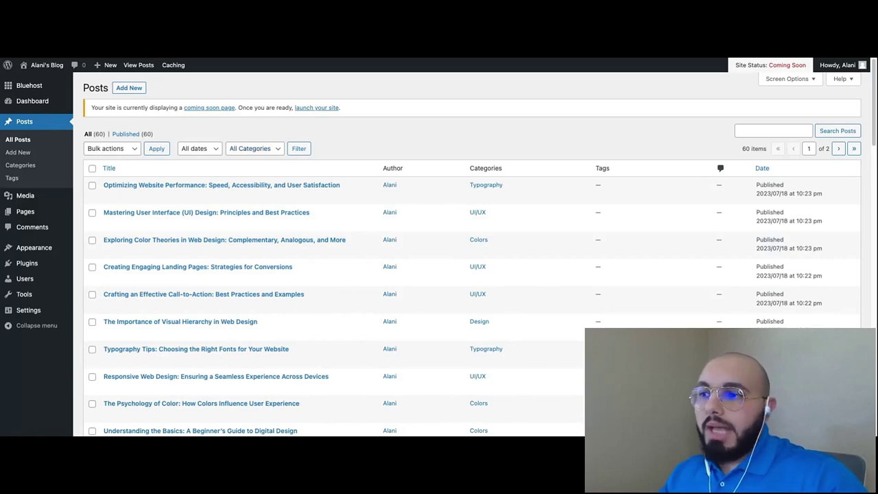
pyautogui.scroll(-5, 308, 196)
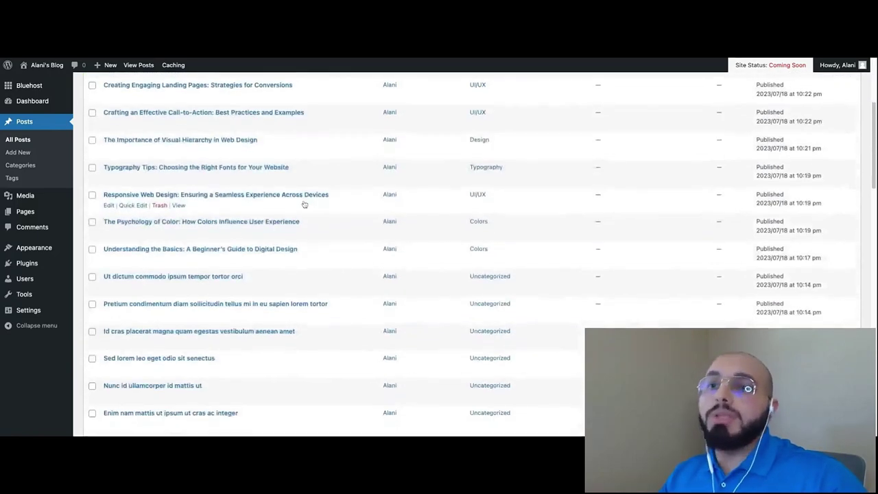
pyautogui.scroll(-6, 304, 202)
pyautogui.scroll(11, 300, 203)
pyautogui.scroll(-13, 274, 204)
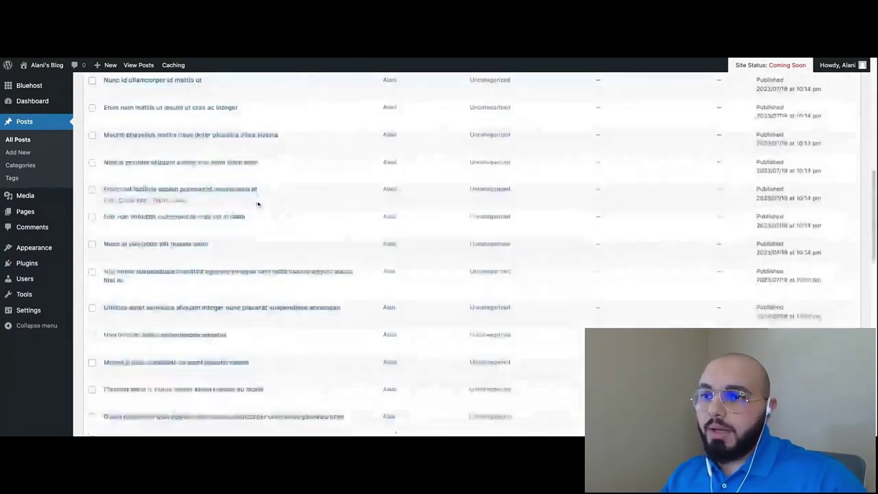
pyautogui.scroll(-3, 258, 204)
pyautogui.scroll(15, 257, 202)
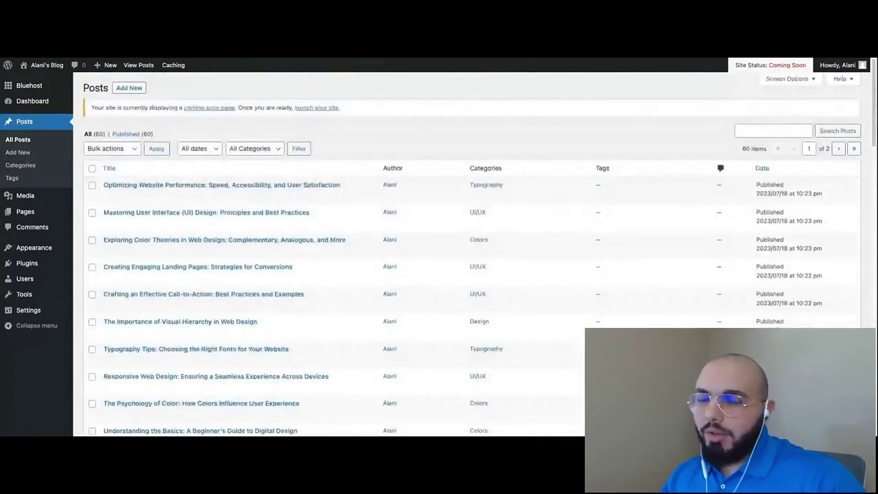
pyautogui.moveTo(257, 199)
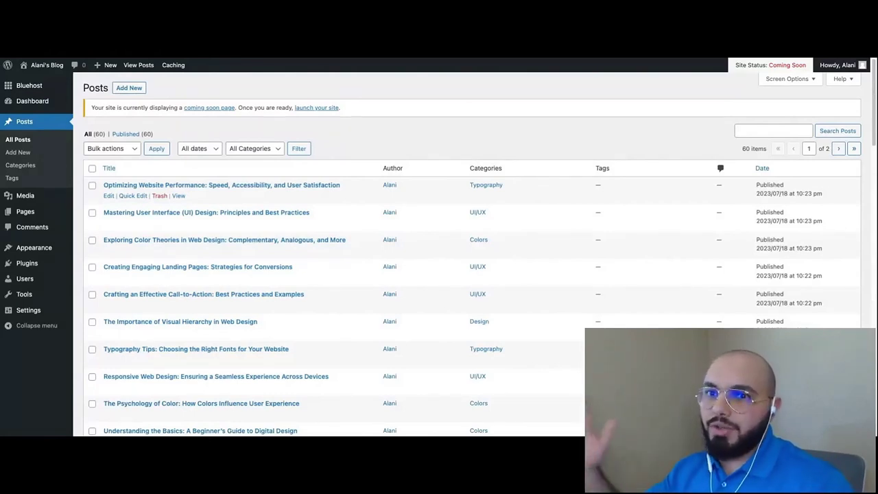
# Browse the images stored in the site's Media Library
pyautogui.click(35, 196)
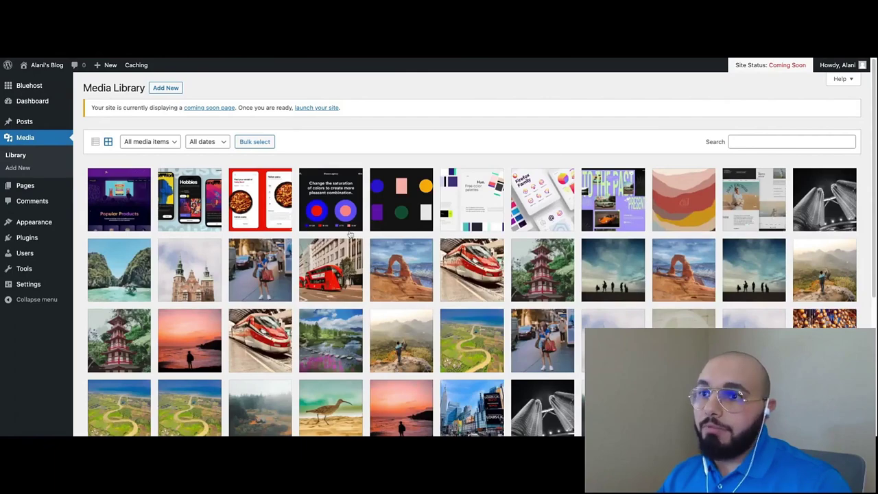
pyautogui.scroll(-5, 350, 234)
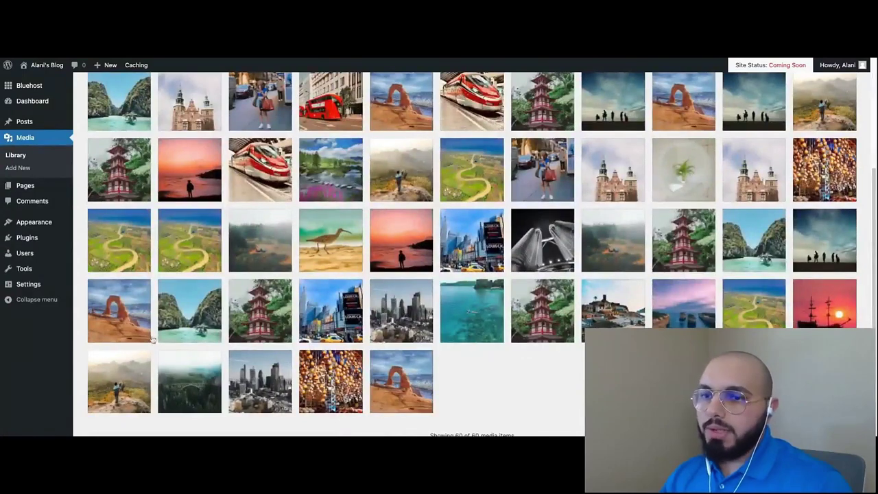
pyautogui.scroll(1, 310, 312)
pyautogui.scroll(2, 143, 278)
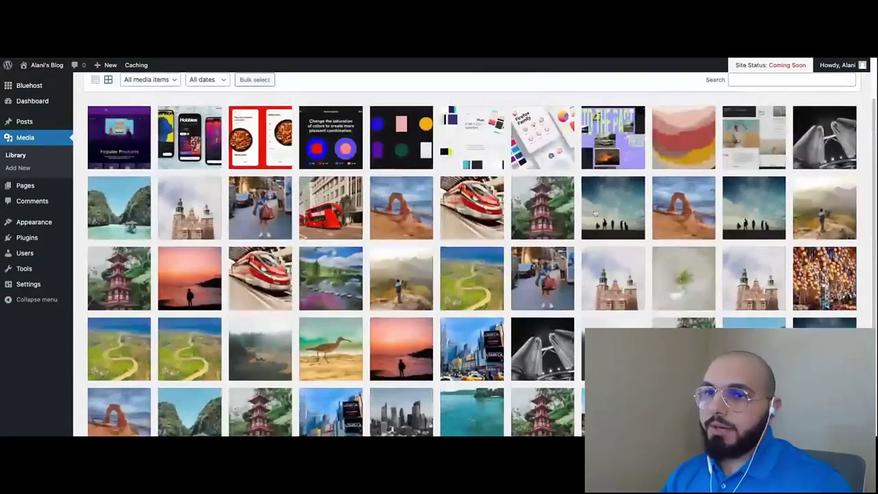
# Rename the front page from the site's page list to "Home" with Quick Edit and save the change
pyautogui.click(26, 185)
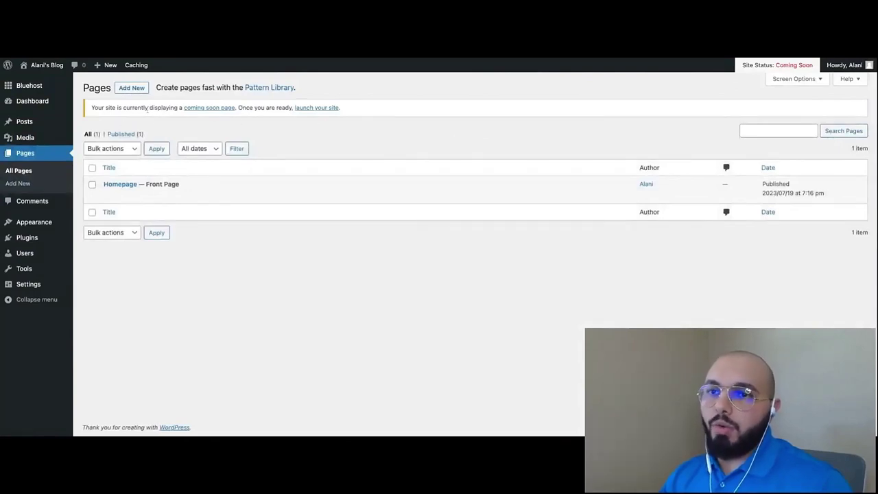
pyautogui.moveTo(125, 187)
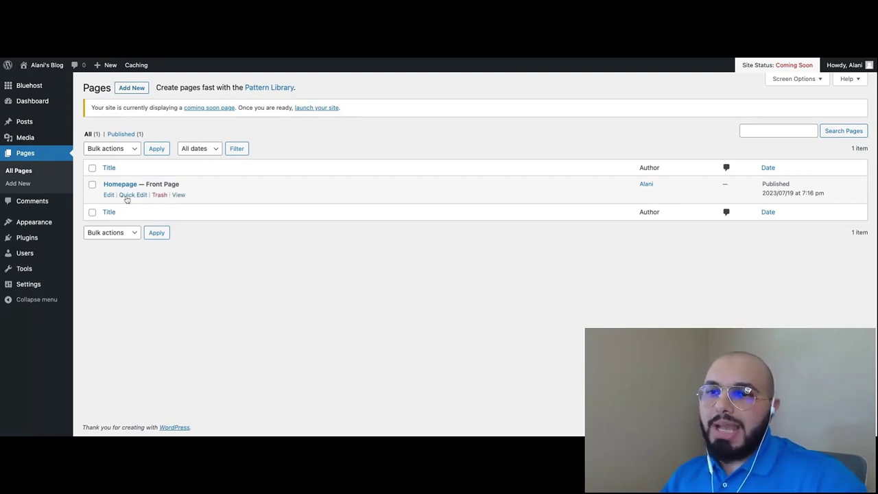
pyautogui.click(129, 195)
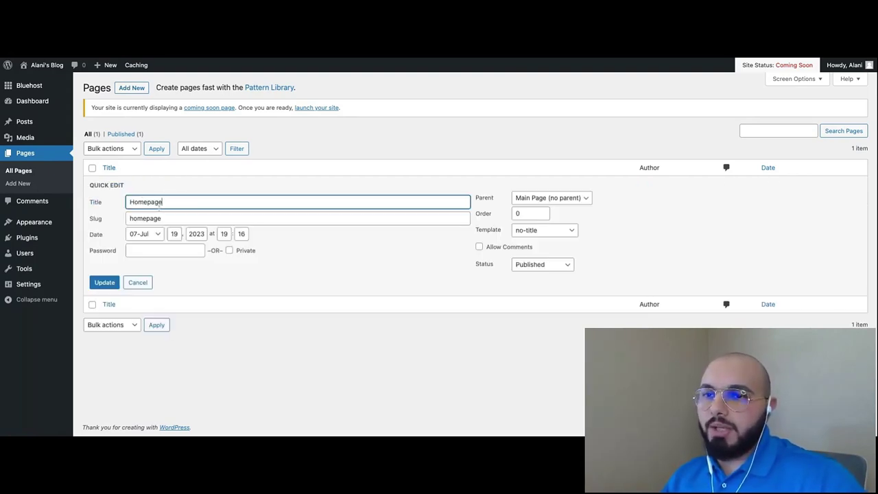
pyautogui.hotkey('shift', 'Left')
pyautogui.hotkey('shift', 'Left')
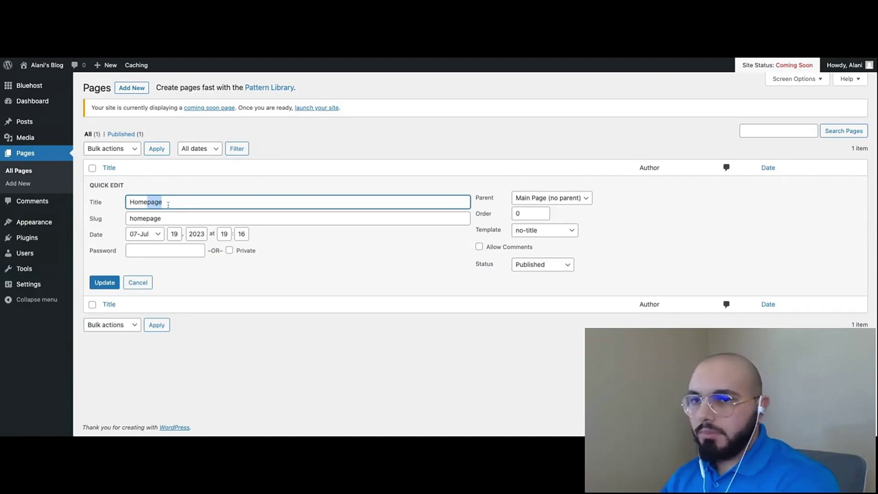
pyautogui.press('BackSpace')
pyautogui.click(112, 282)
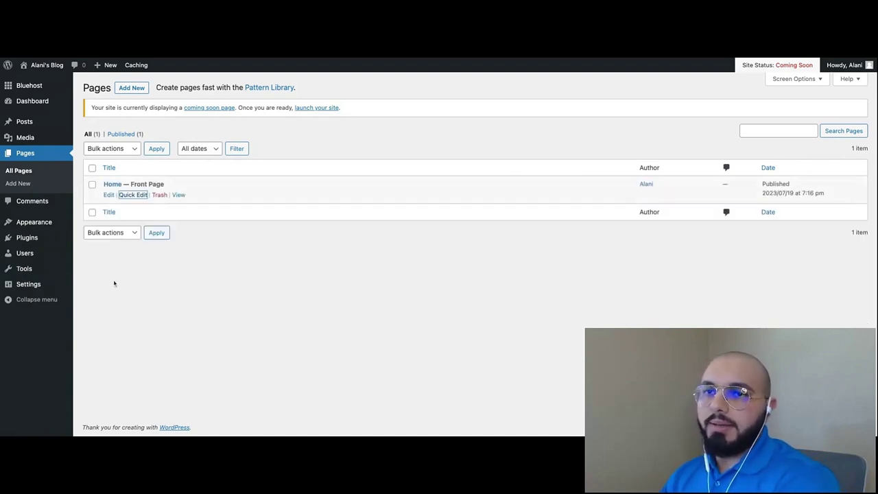
# Create and publish a new blank page titled "About", and return to the page list
pyautogui.click(131, 88)
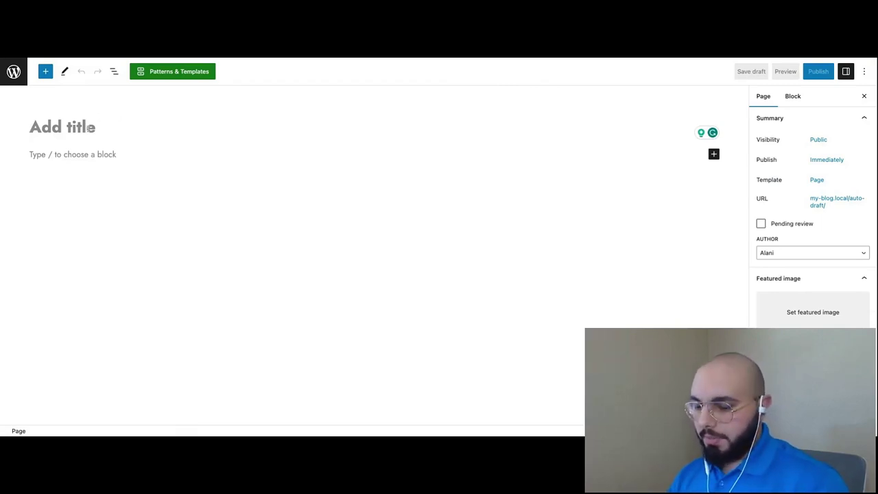
pyautogui.write('About')
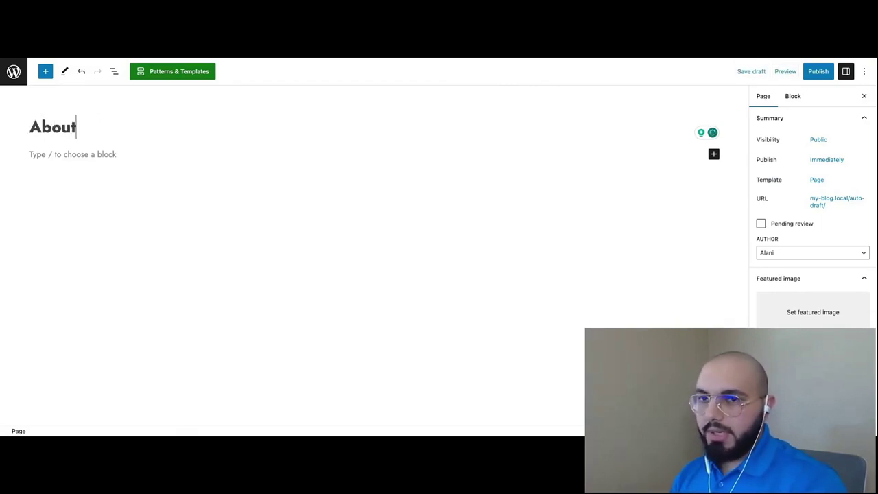
pyautogui.click(816, 73)
pyautogui.click(799, 75)
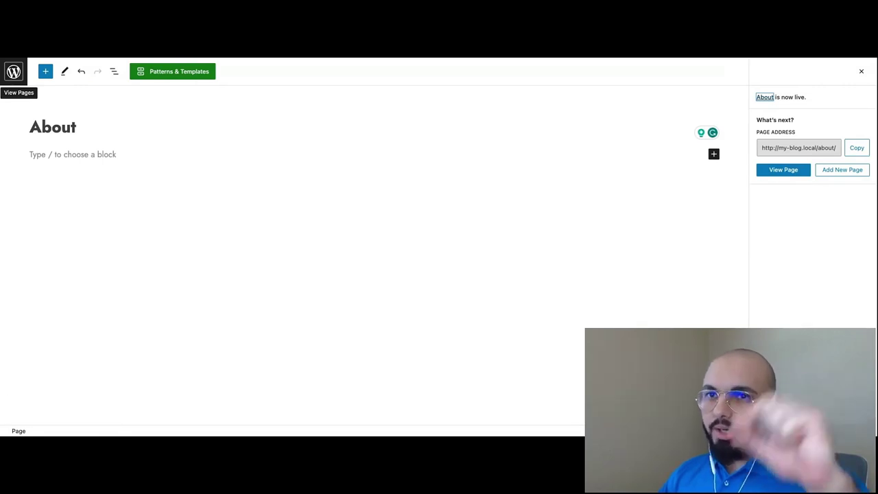
pyautogui.click(13, 71)
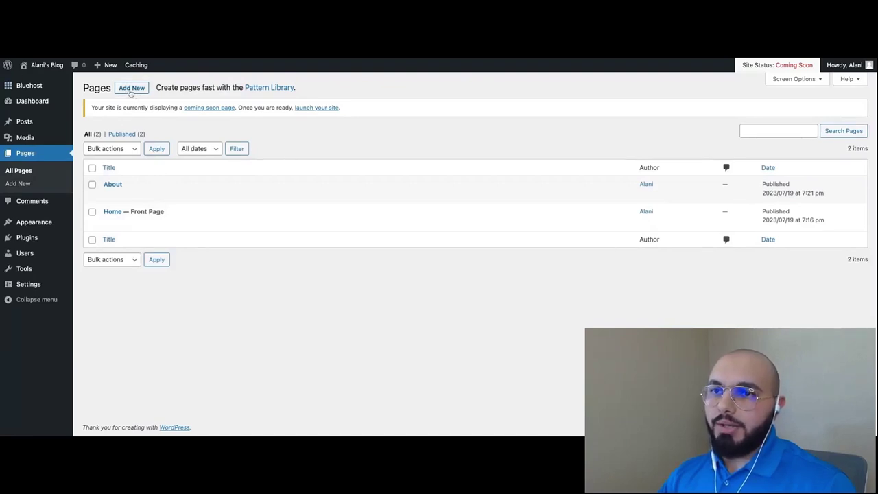
# Add another blank page titled "Blog", publish it and go back to the page list
pyautogui.click(131, 91)
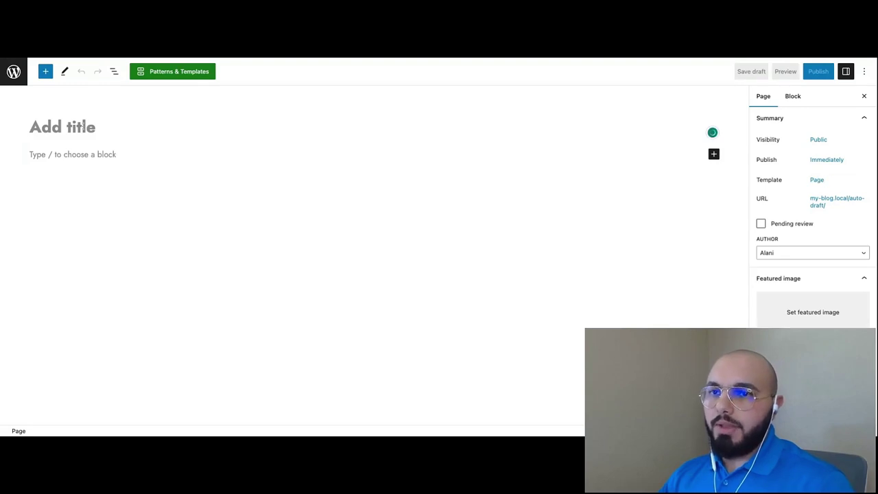
pyautogui.write('Blog')
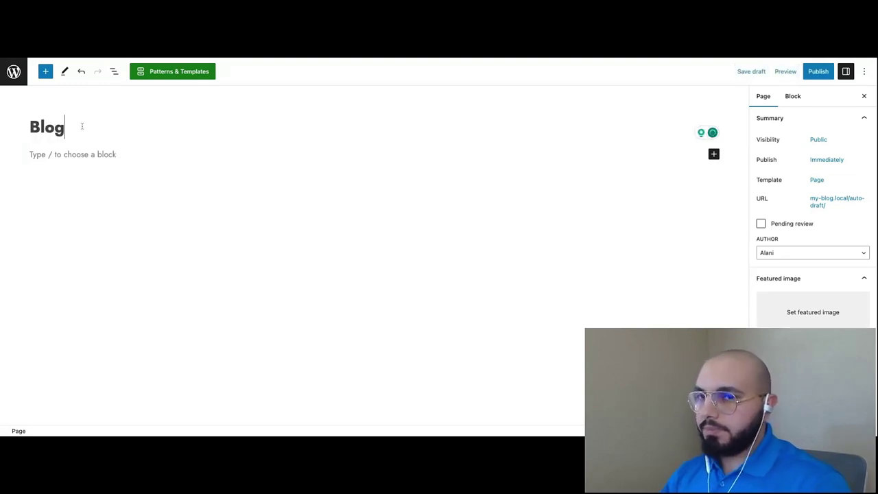
pyautogui.click(817, 72)
pyautogui.click(803, 74)
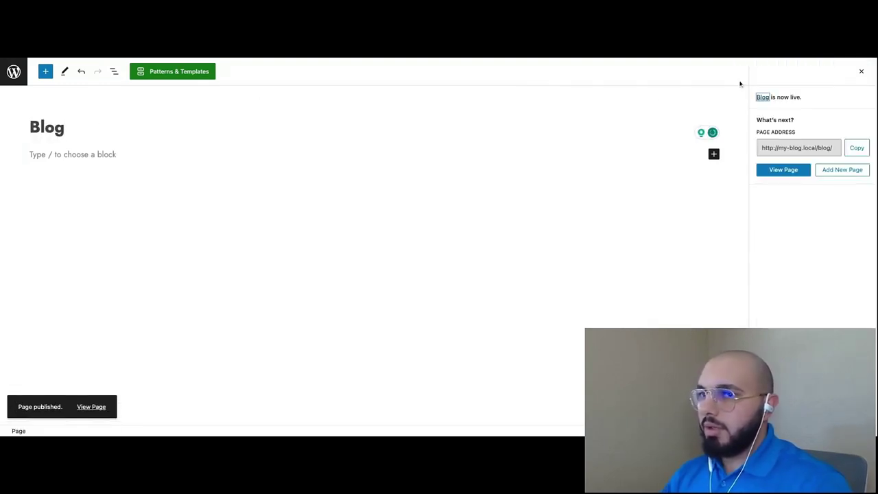
pyautogui.click(14, 72)
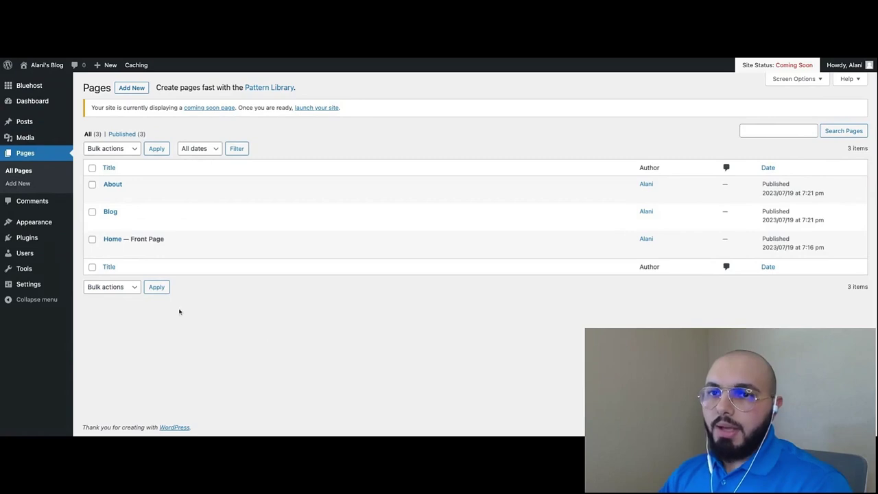
pyautogui.moveTo(30, 223)
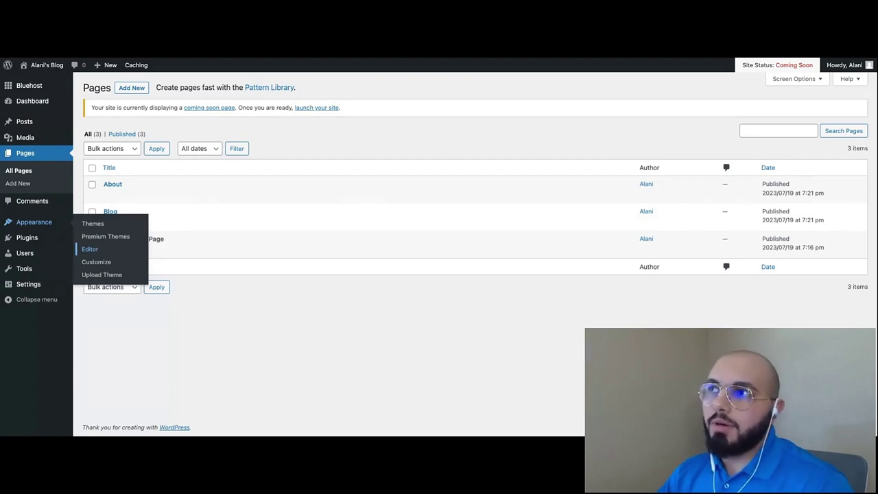
pyautogui.moveTo(41, 240)
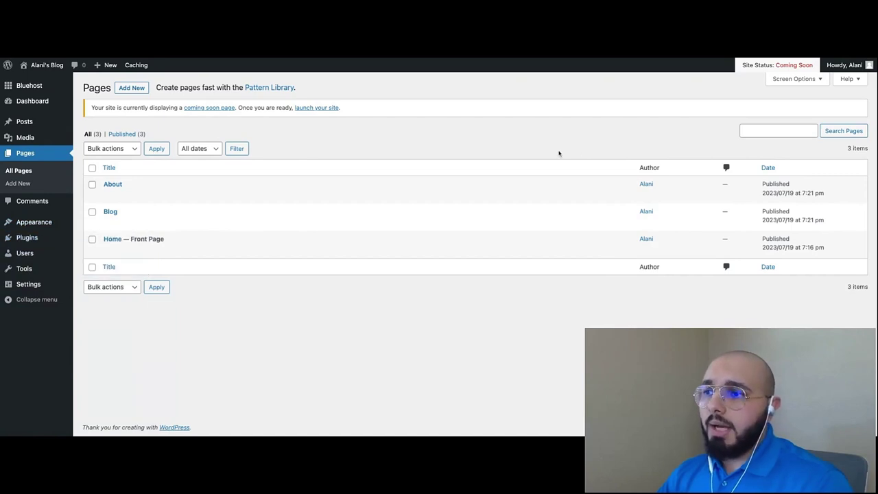
# Review the installed plugins, the plugins available to add, and the site's user list
pyautogui.click(45, 237)
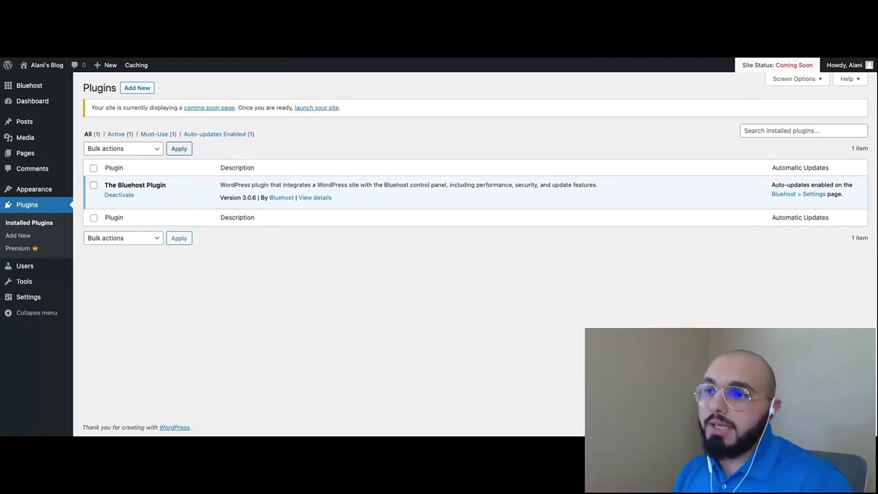
pyautogui.click(137, 88)
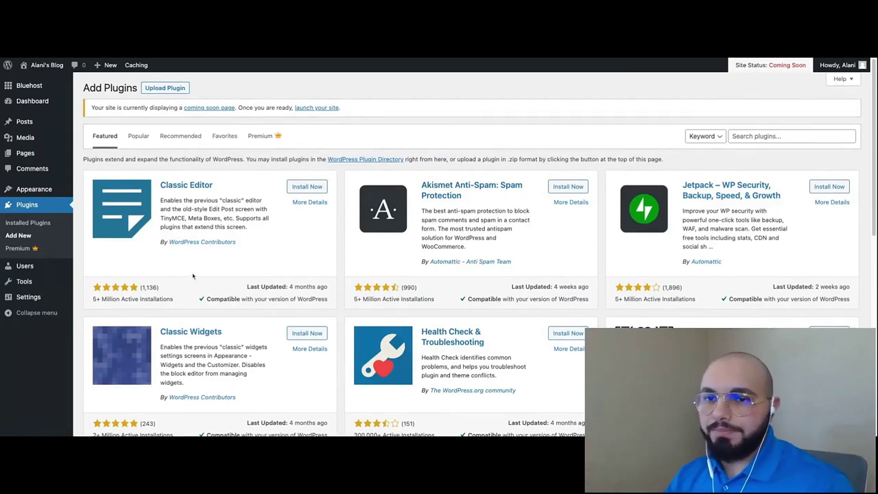
pyautogui.click(31, 269)
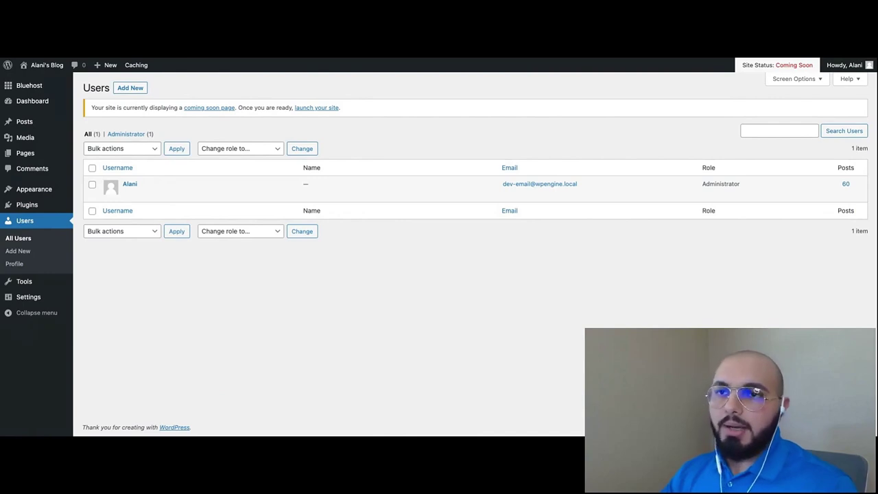
pyautogui.moveTo(147, 192)
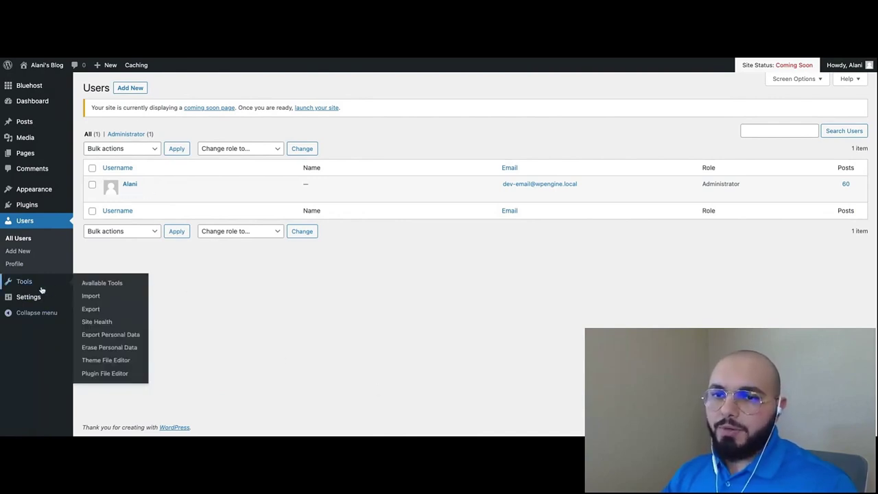
pyautogui.moveTo(27, 299)
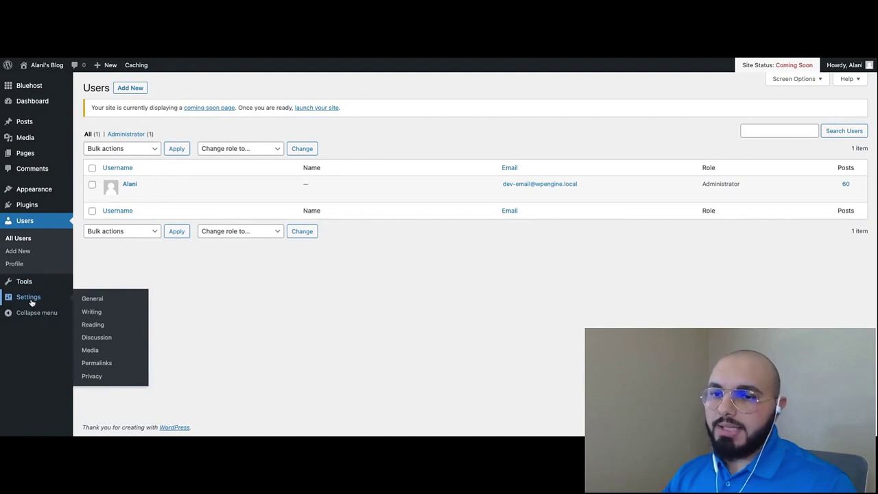
# Open the General Settings and examine the Site Title and Tagline values
pyautogui.click(30, 301)
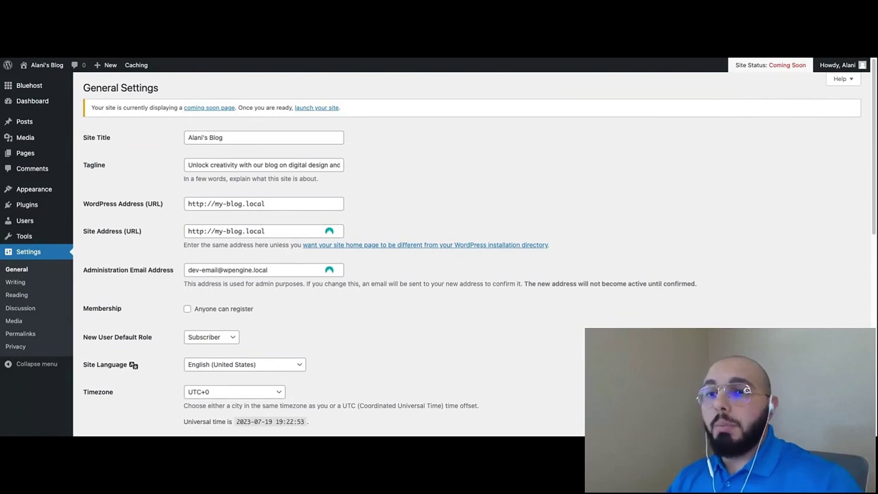
pyautogui.tripleClick(249, 137)
pyautogui.click(180, 142)
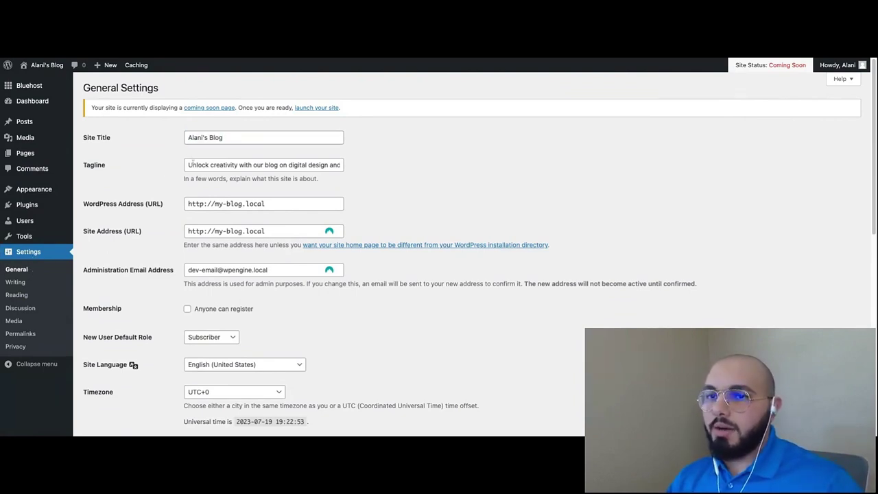
pyautogui.tripleClick(249, 165)
pyautogui.click(154, 174)
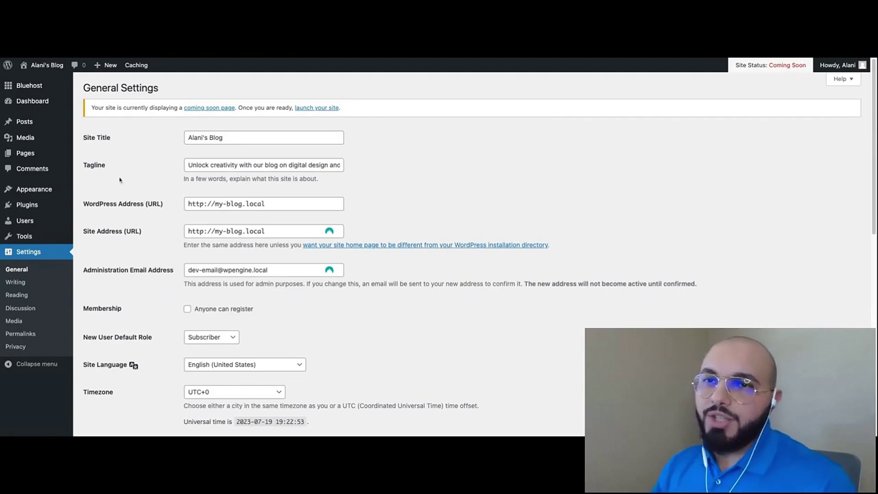
# Visit the live site and check its navigation links, including the About and Blog pages
pyautogui.moveTo(48, 70)
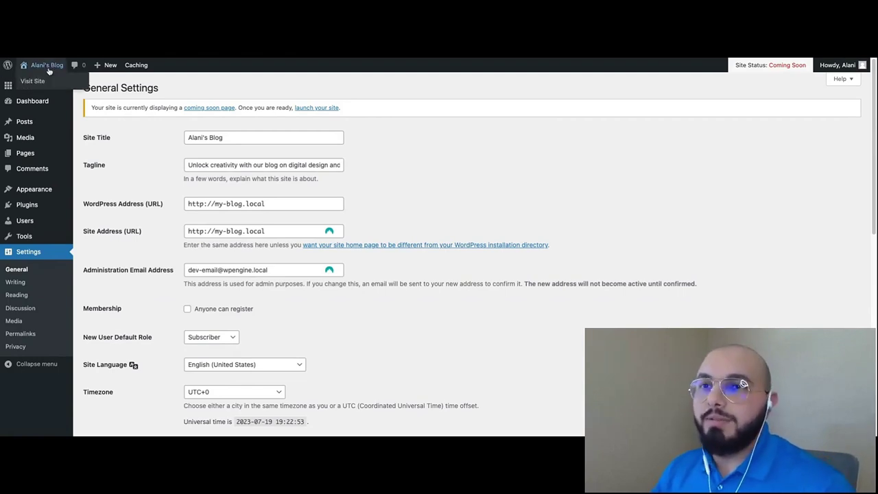
pyautogui.click(44, 65)
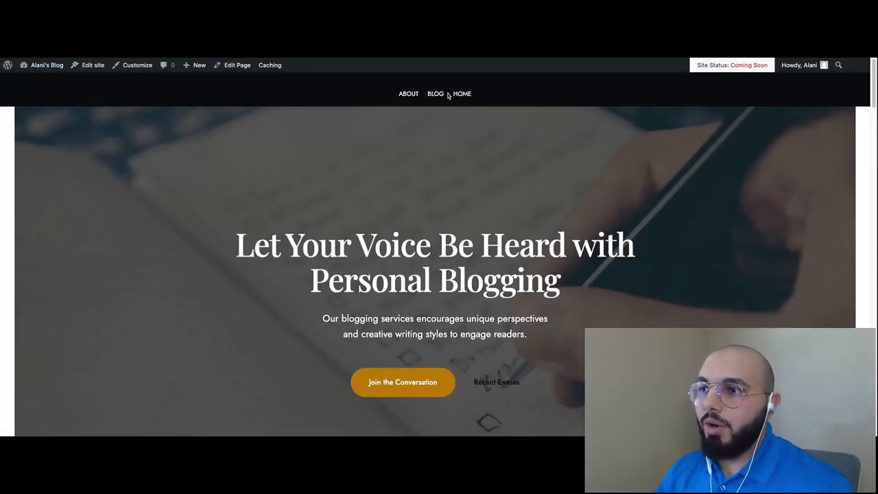
pyautogui.scroll(-1, 393, 203)
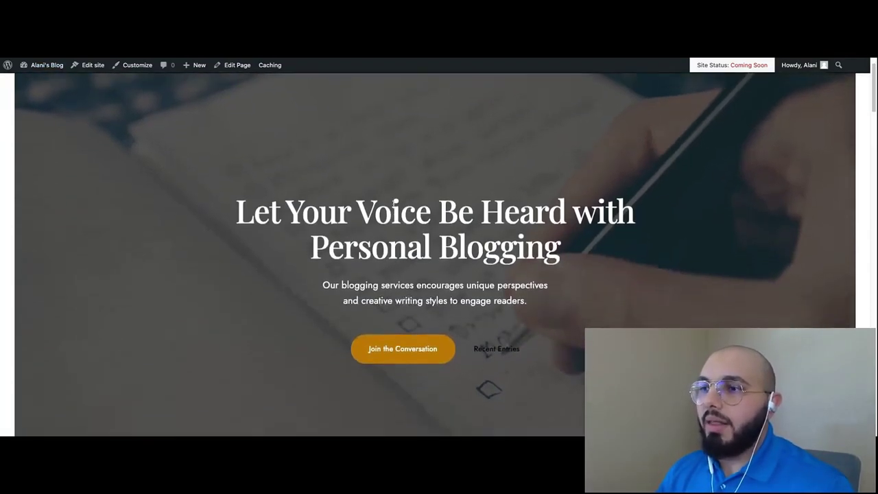
pyautogui.scroll(1, 394, 203)
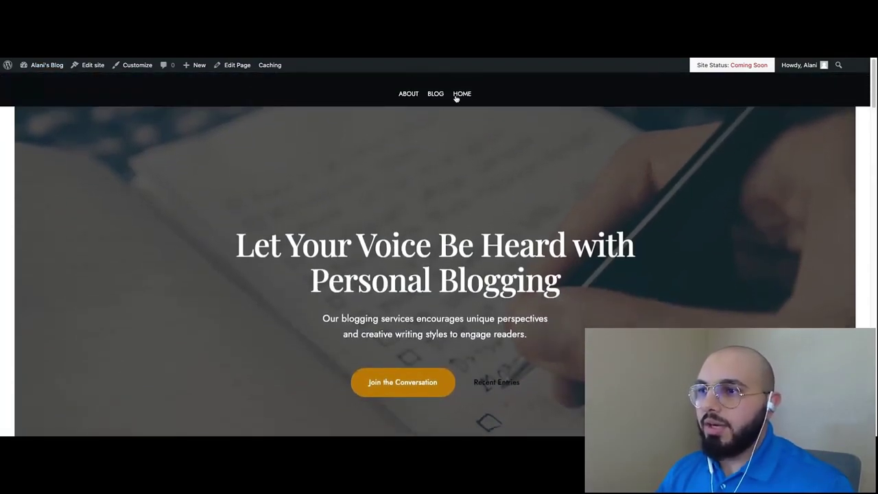
pyautogui.click(406, 97)
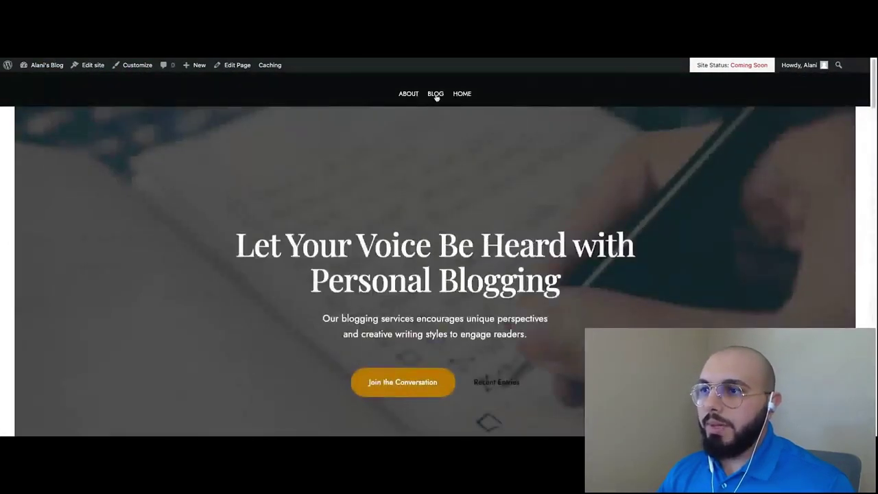
pyautogui.click(436, 95)
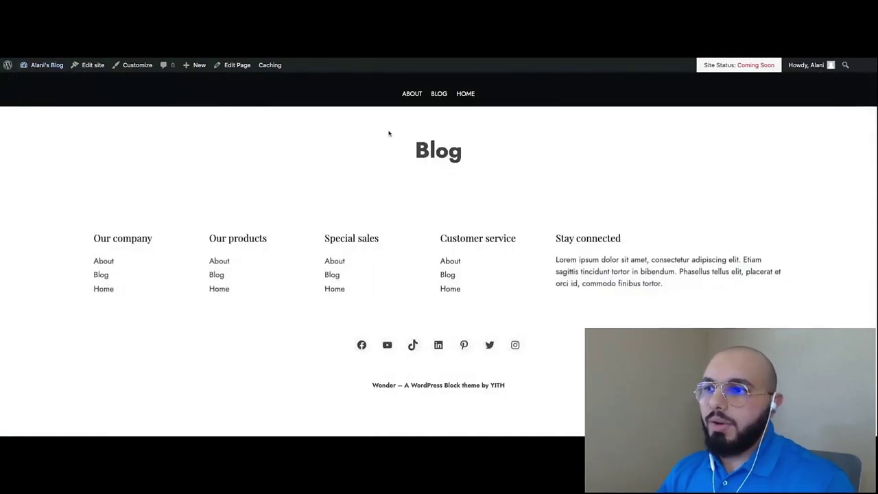
# Return to the admin page list, visit the site's front page and open the Home page for editing
pyautogui.click(35, 81)
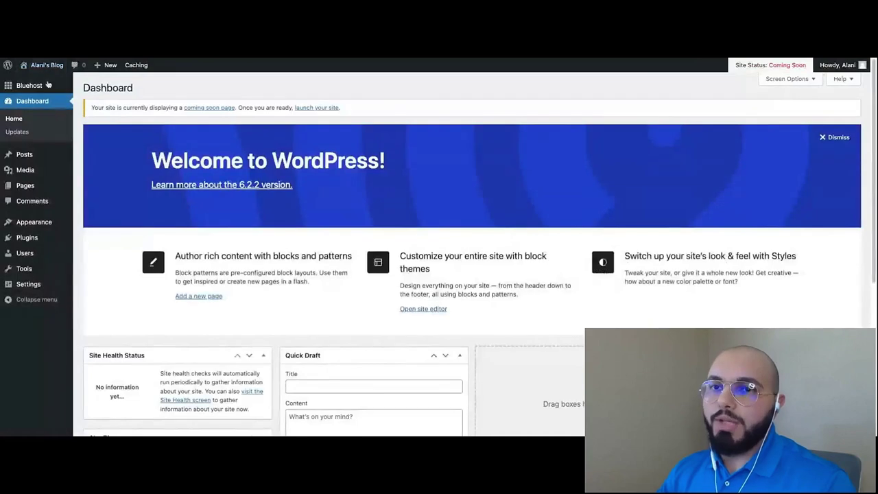
pyautogui.click(30, 184)
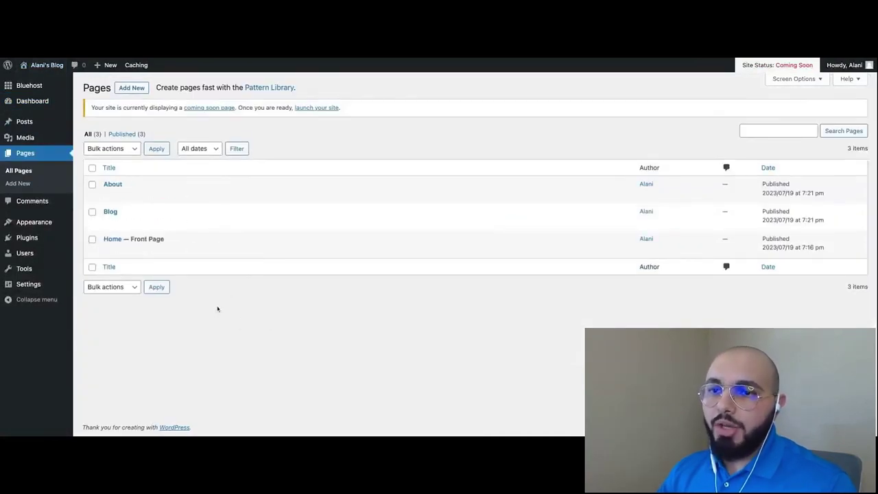
pyautogui.moveTo(108, 251)
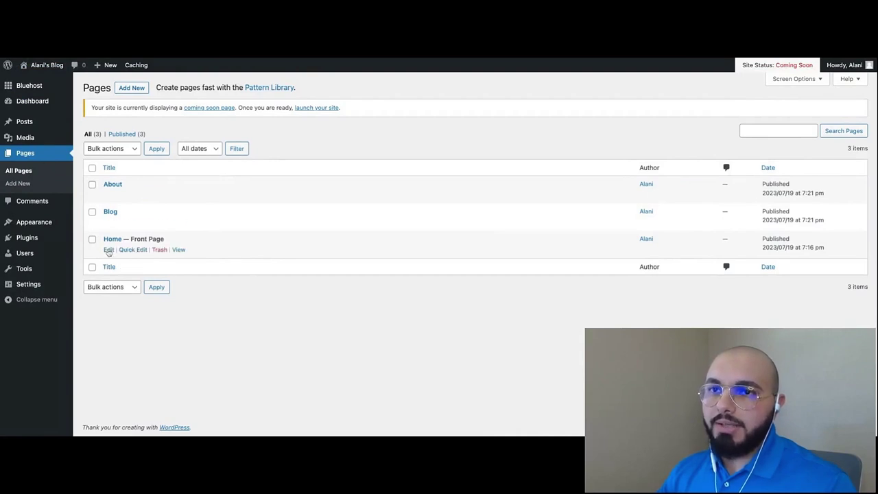
pyautogui.click(43, 67)
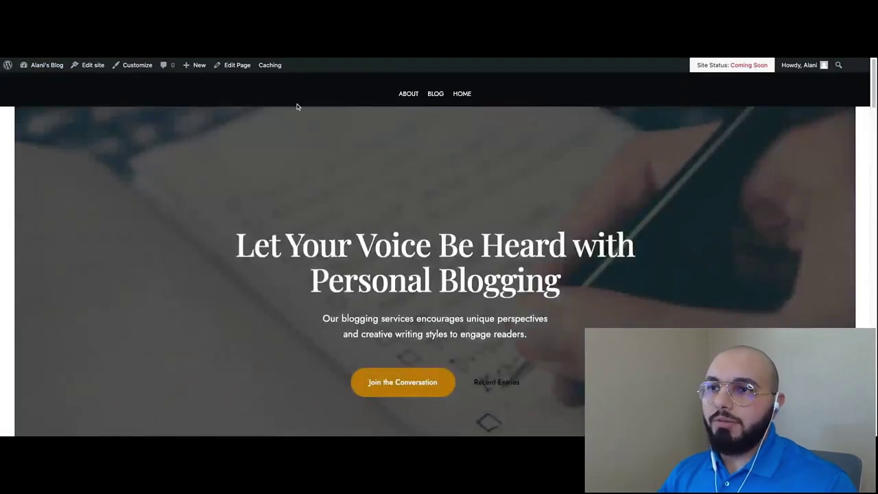
pyautogui.click(235, 67)
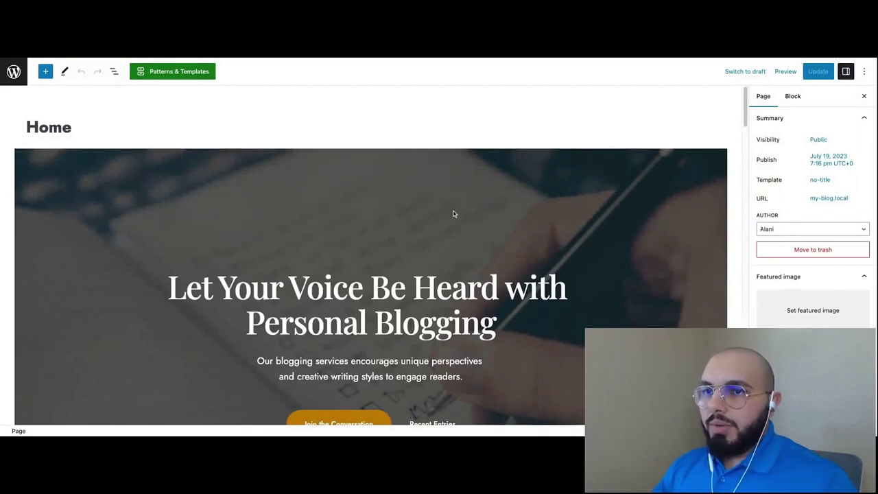
# Look through the Home page's content sections in the block editor
pyautogui.scroll(-1, 455, 213)
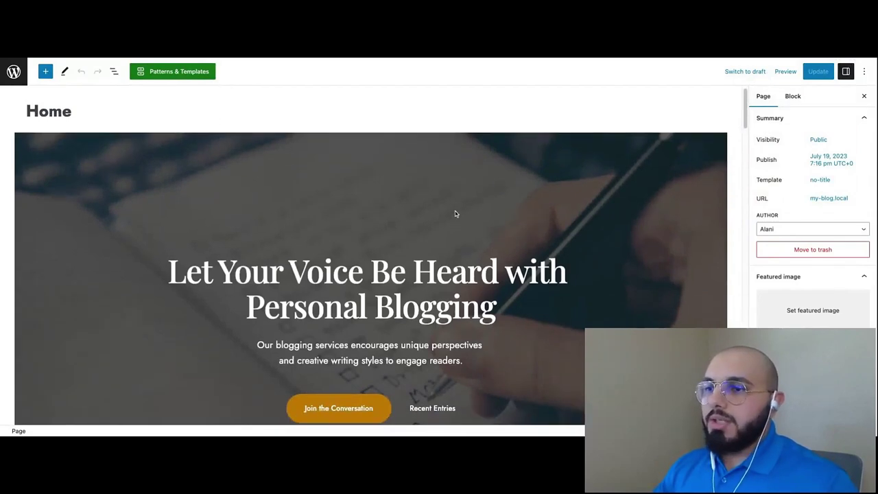
pyautogui.scroll(-1, 370, 254)
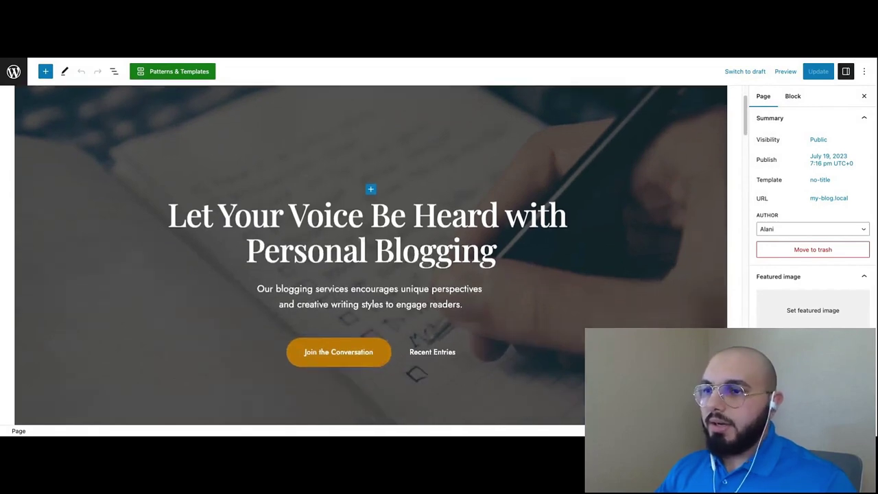
pyautogui.scroll(2, 212, 219)
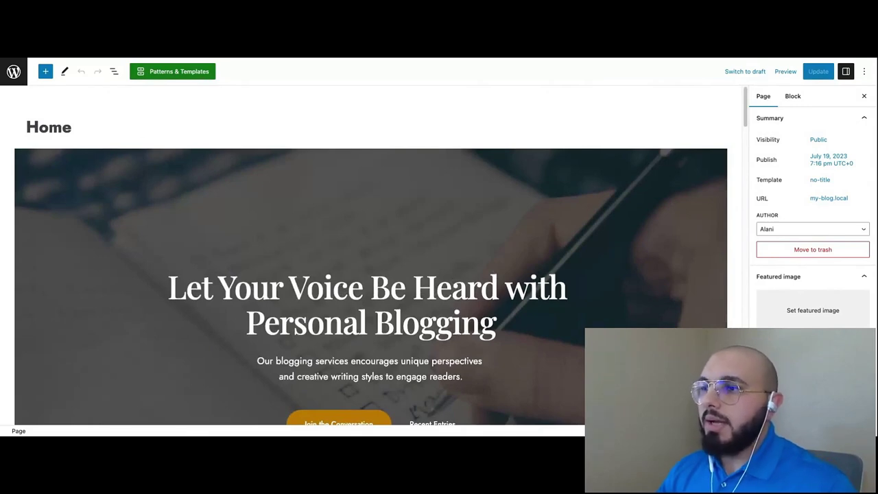
pyautogui.scroll(-6, 370, 253)
pyautogui.scroll(6, 370, 253)
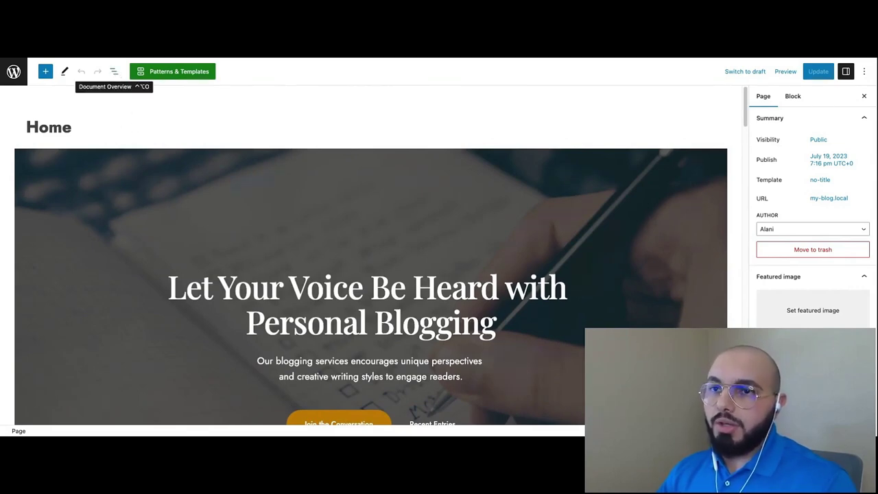
# Inspect the Home page's block structure in the List View, including the hero group's nested blocks, and close the overview
pyautogui.click(114, 71)
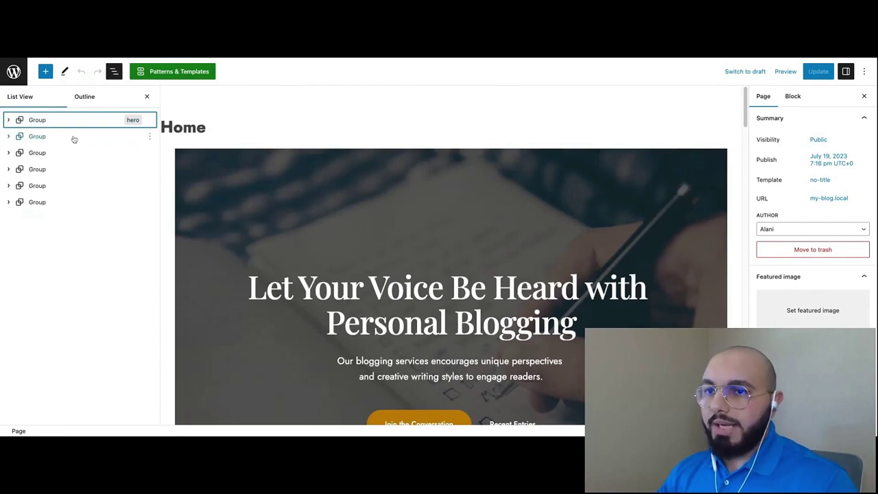
pyautogui.click(46, 137)
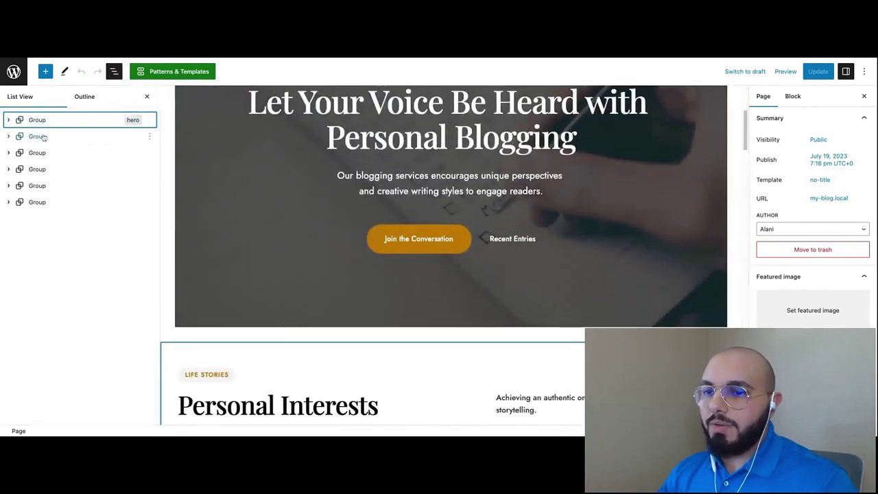
pyautogui.scroll(5, 274, 185)
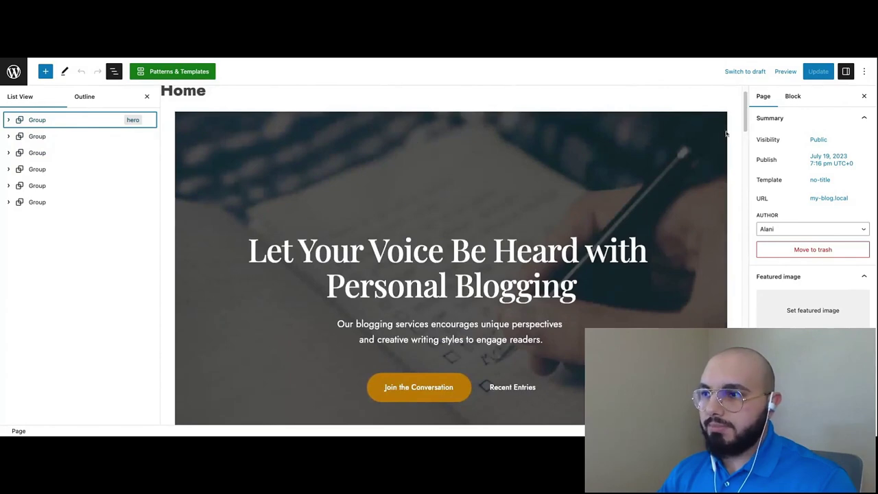
pyautogui.click(357, 259)
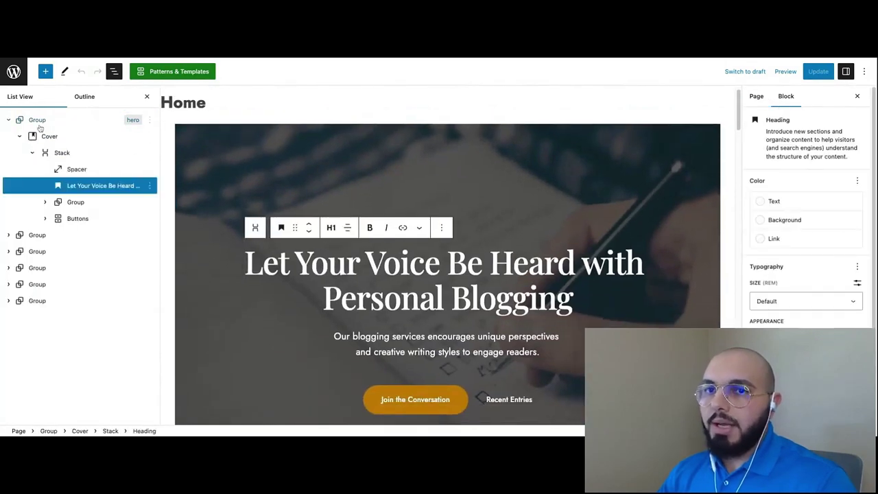
pyautogui.click(39, 126)
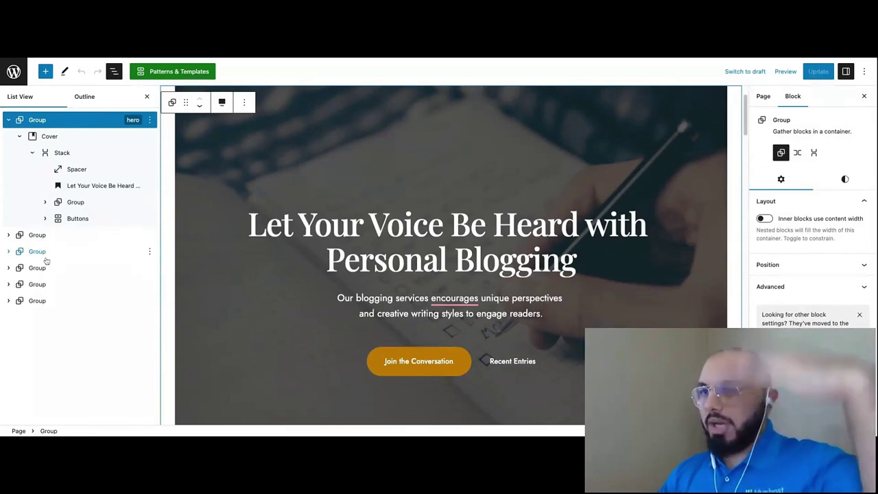
pyautogui.click(8, 120)
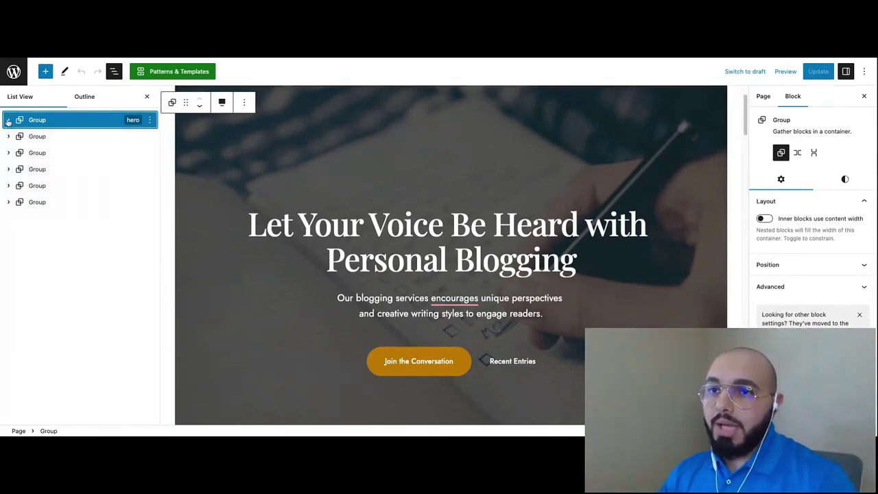
pyautogui.click(146, 97)
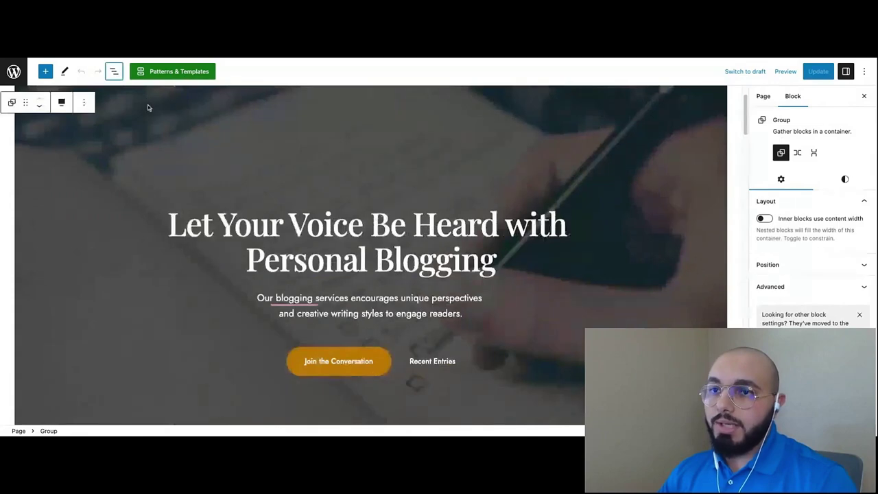
# Select the "Let Your Voice Be Heard with Personal Blogging" heading and look over the hero section and the content below it
pyautogui.scroll(1, 98, 200)
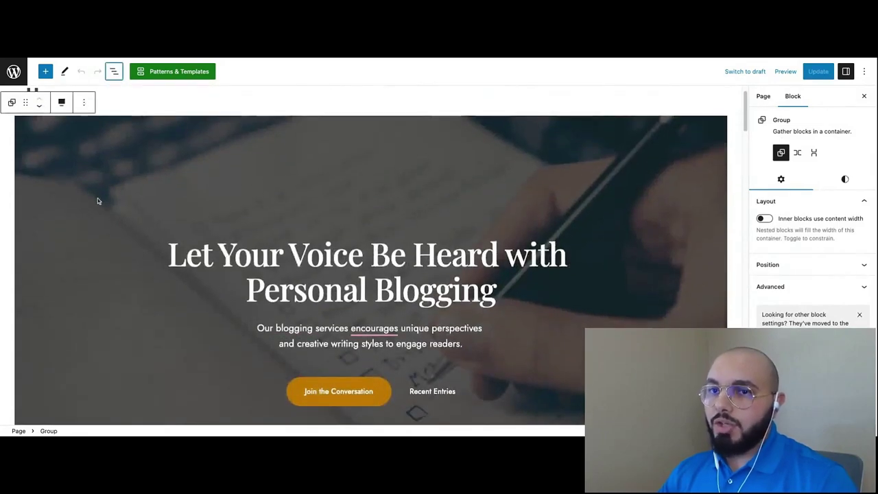
pyautogui.click(364, 233)
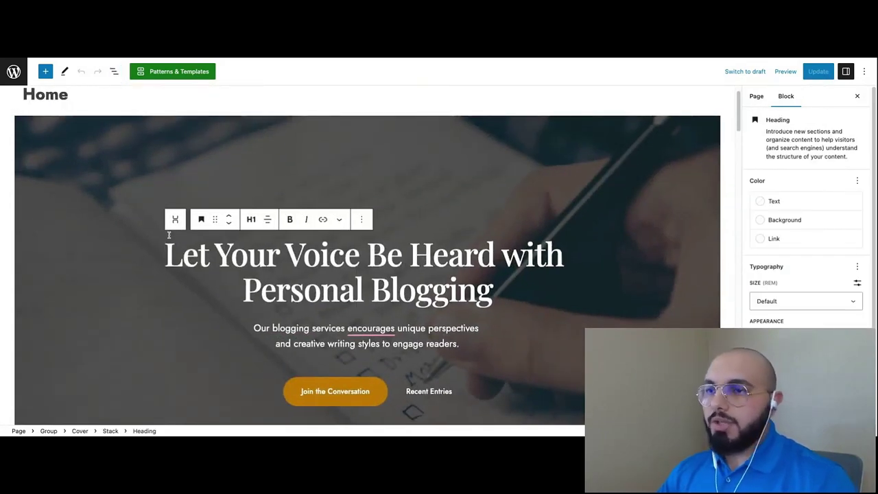
pyautogui.scroll(1, 168, 233)
pyautogui.scroll(-5, 155, 212)
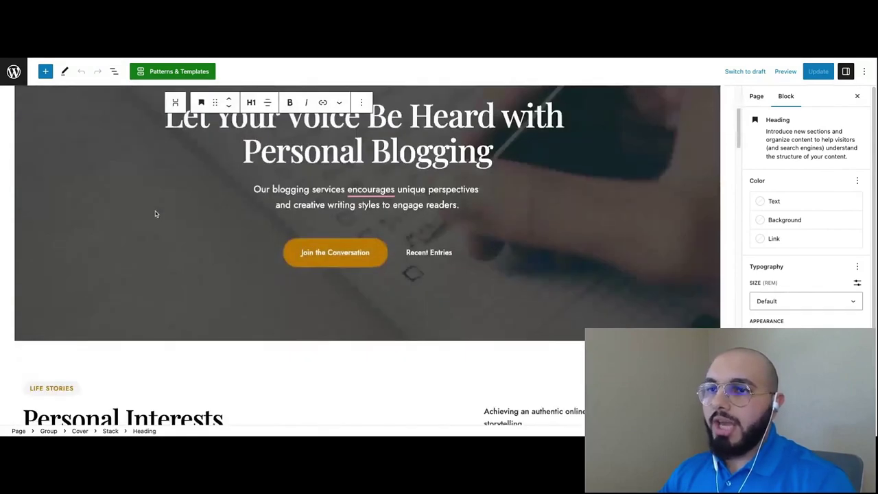
pyautogui.scroll(4, 155, 214)
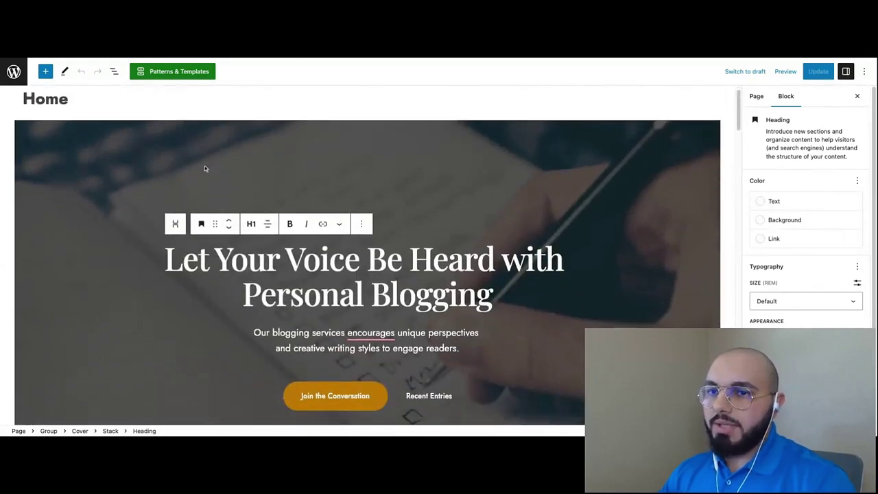
pyautogui.scroll(-3, 78, 182)
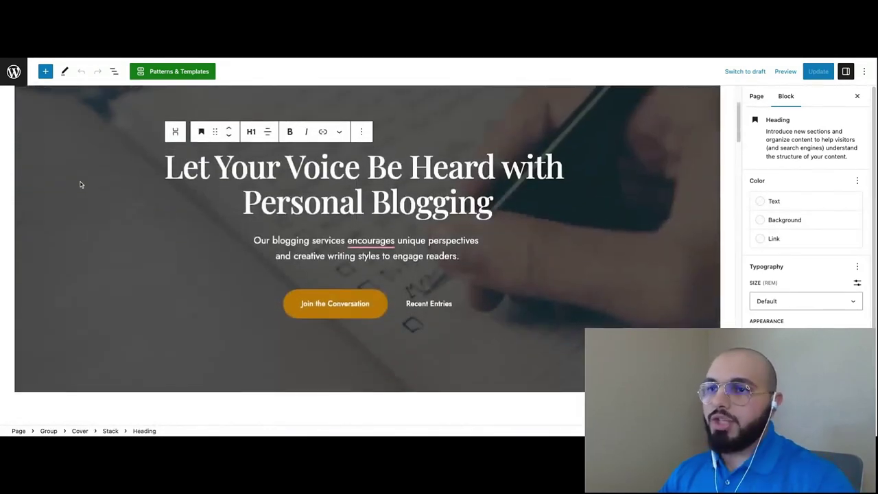
# Replace the hero Cover block's background image with Hero.jpg from the media library
pyautogui.scroll(4, 81, 184)
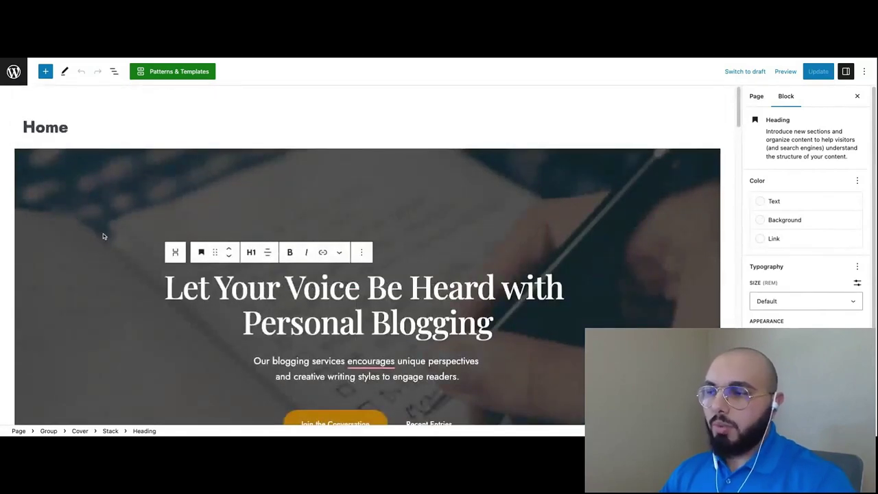
pyautogui.hotkey('ctrl', 'Home')
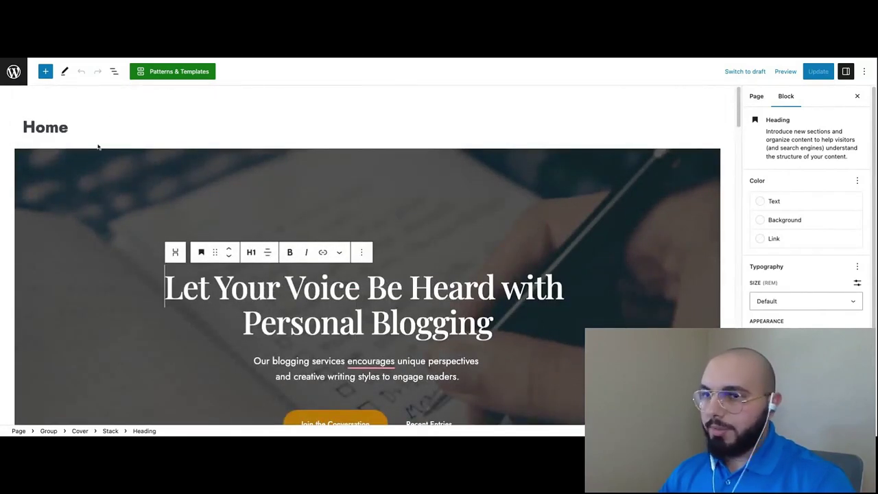
pyautogui.click(114, 71)
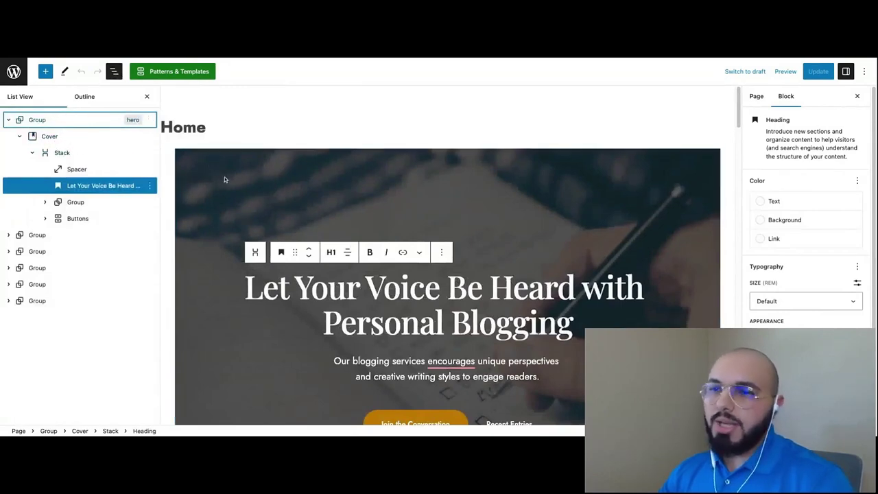
pyautogui.click(49, 136)
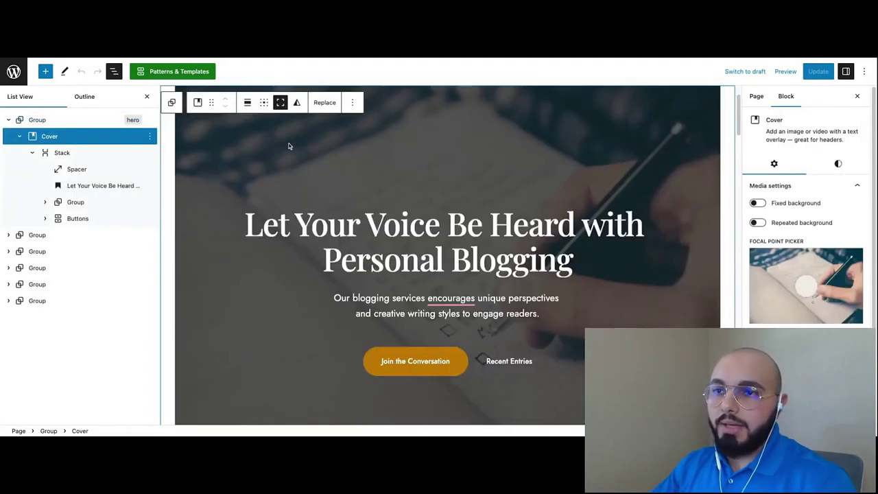
pyautogui.scroll(1, 303, 150)
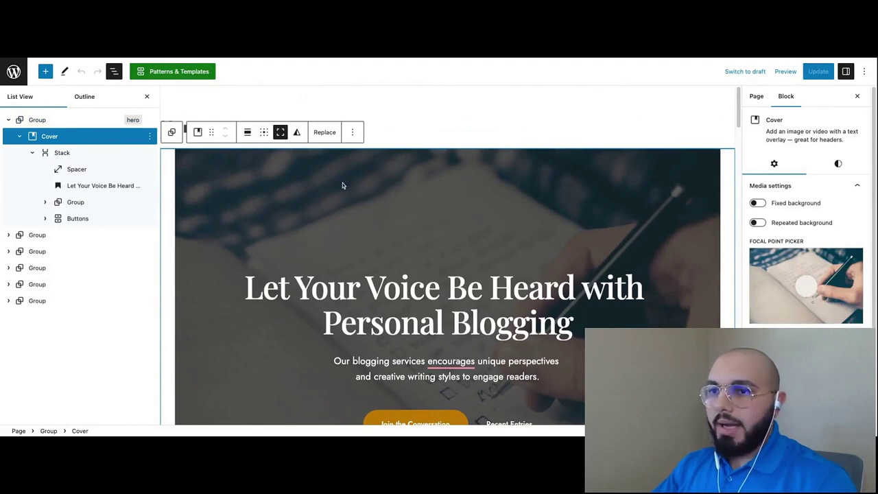
pyautogui.click(323, 135)
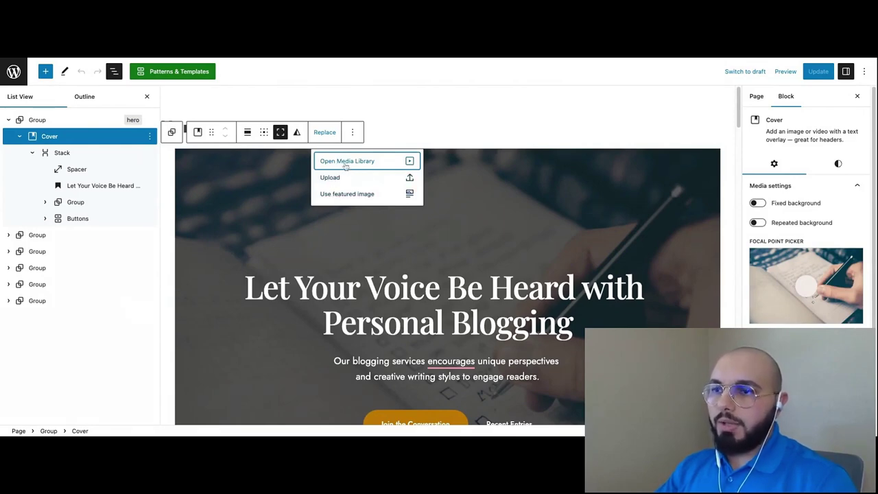
pyautogui.click(338, 164)
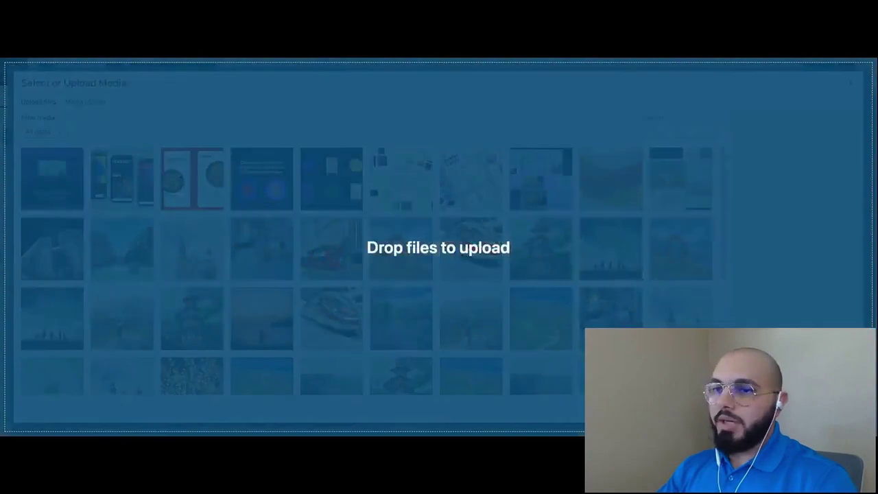
pyautogui.moveTo(629, 262); pyautogui.dragTo(629, 263)
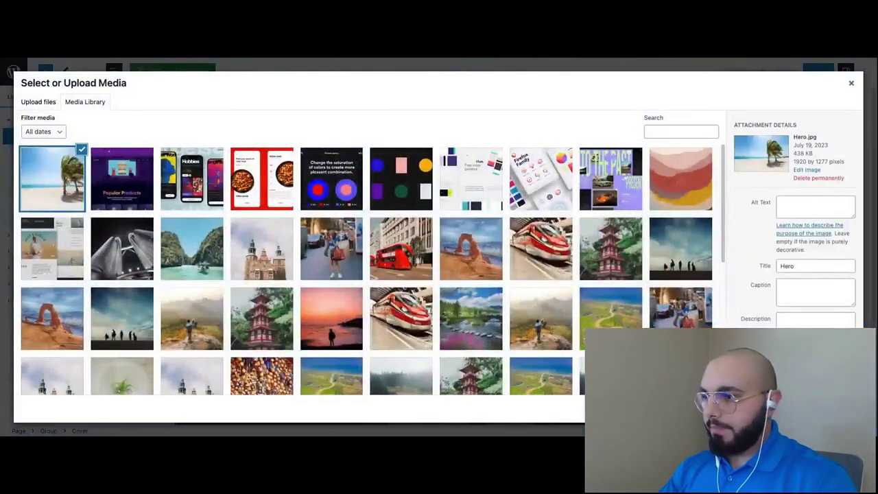
pyautogui.click(822, 409)
pyautogui.scroll(-5, 490, 238)
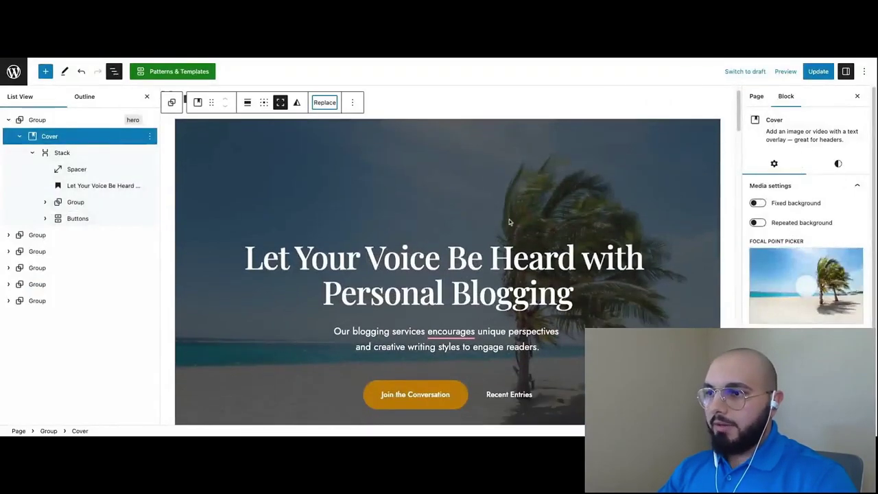
pyautogui.scroll(3, 368, 120)
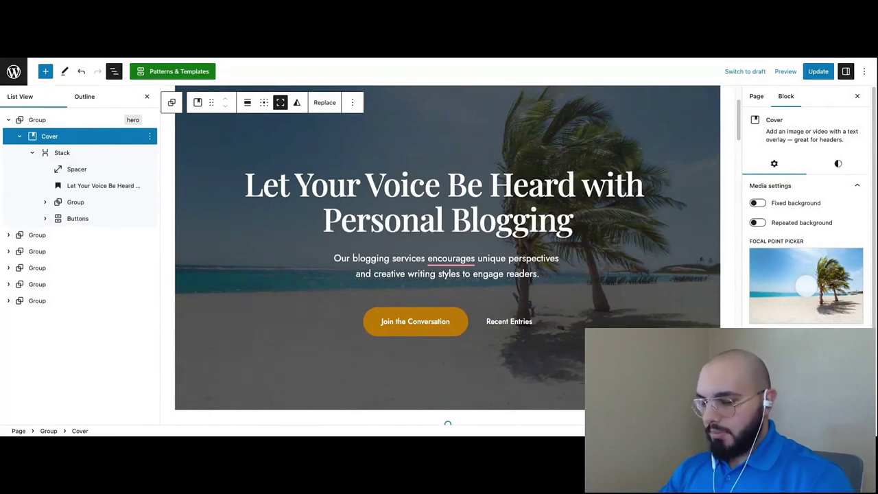
# Replace the hero heading with "Empowering Small Business Owners to Thrive in the Digital World"
pyautogui.tripleClick(384, 219)
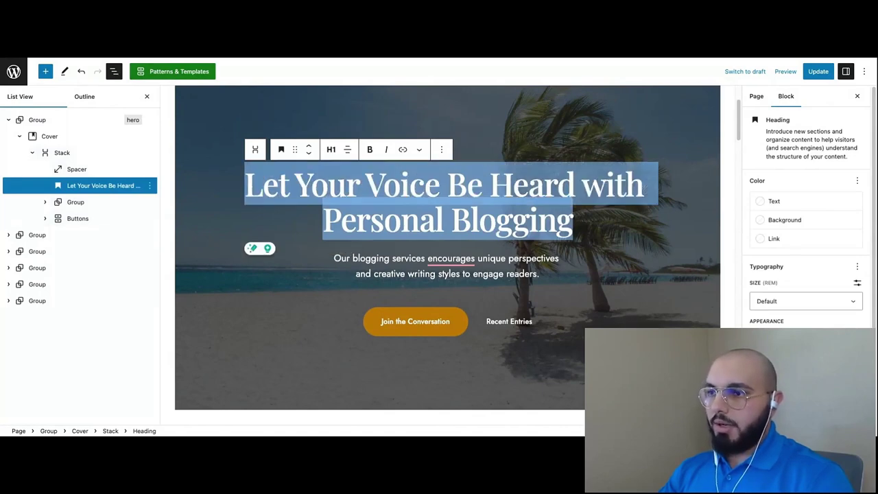
pyautogui.write('Empowering Small Business Owners to Thrive in the Digital World')
pyautogui.scroll(1, 299, 191)
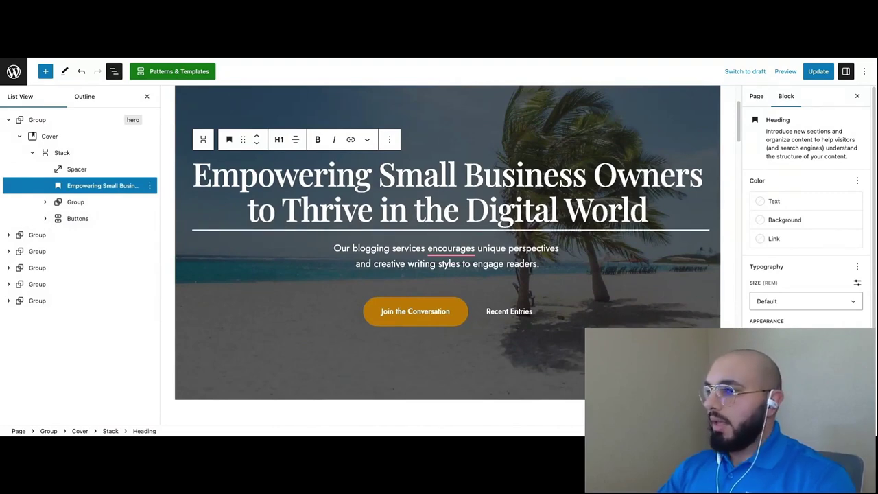
# Replace the hero paragraph with "My goal is to empower small business owners by providing them with the necessary tools and knowledge to establish a strong online presence."
pyautogui.click(363, 257)
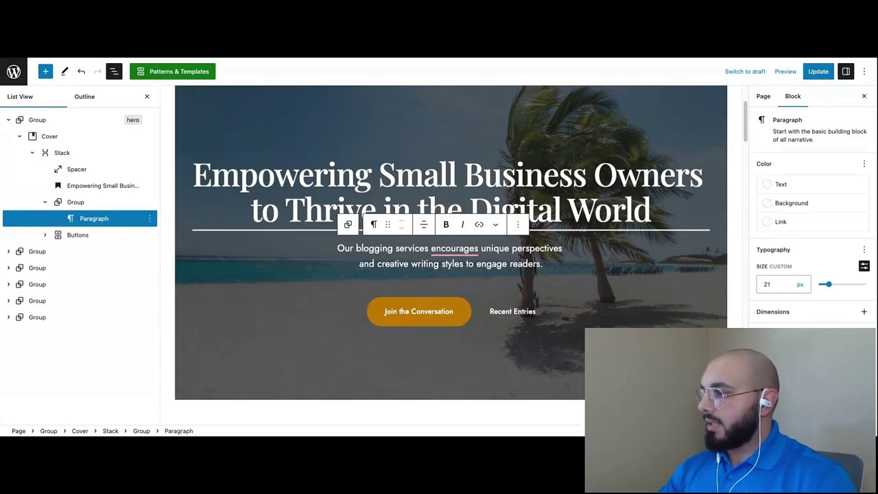
pyautogui.hotkey('ctrl', 'a')
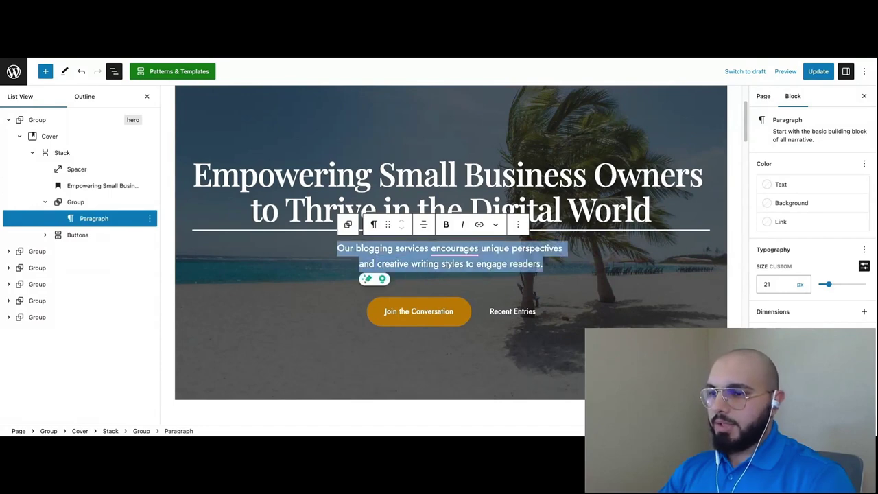
pyautogui.write('My goal is to empower small business owners by providing them with the necessary tools and knowledge to establish a strong online presence.')
pyautogui.click(286, 284)
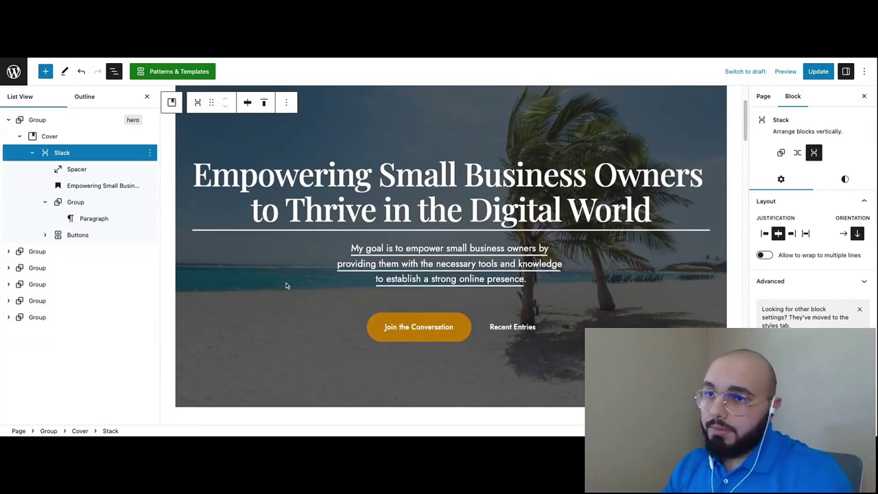
# Remove the "Recent Entries" button from the hero section's Buttons block
pyautogui.scroll(-1, 451, 288)
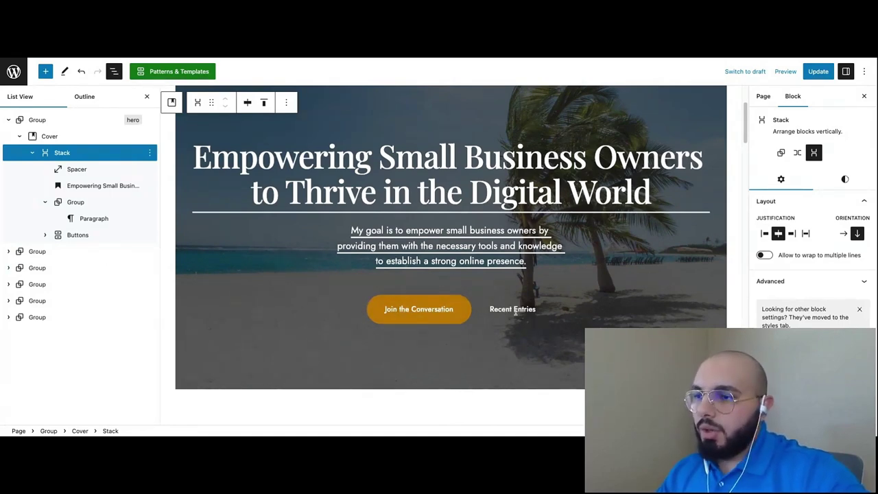
pyautogui.click(79, 236)
pyautogui.click(45, 234)
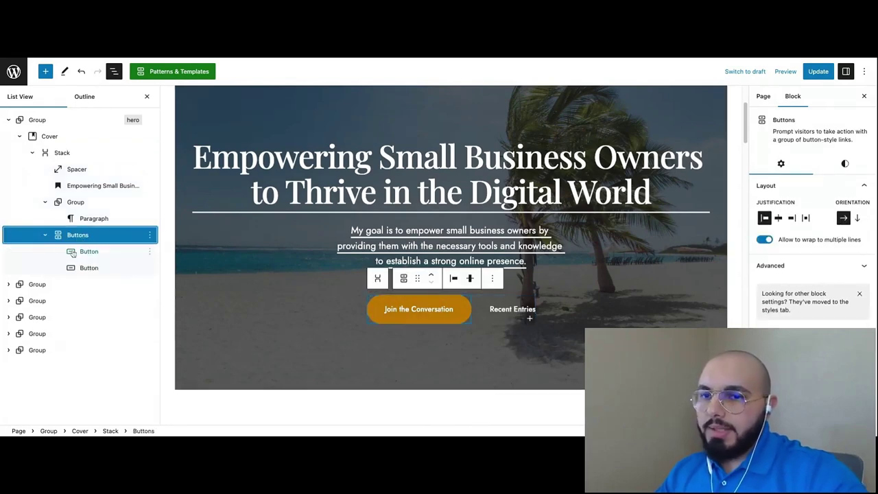
pyautogui.click(80, 266)
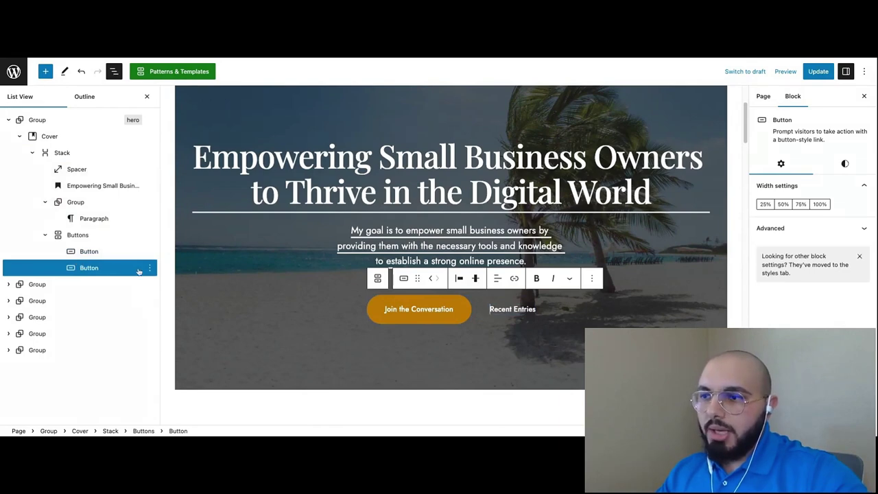
pyautogui.click(150, 268)
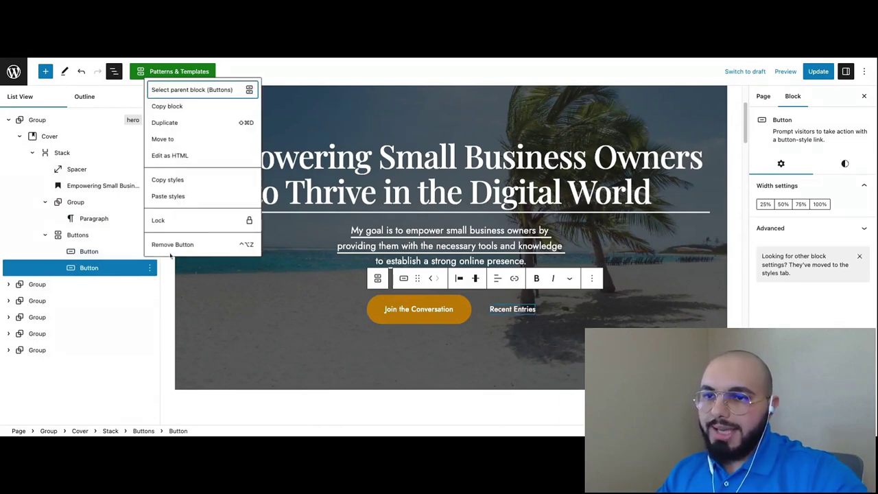
pyautogui.click(174, 247)
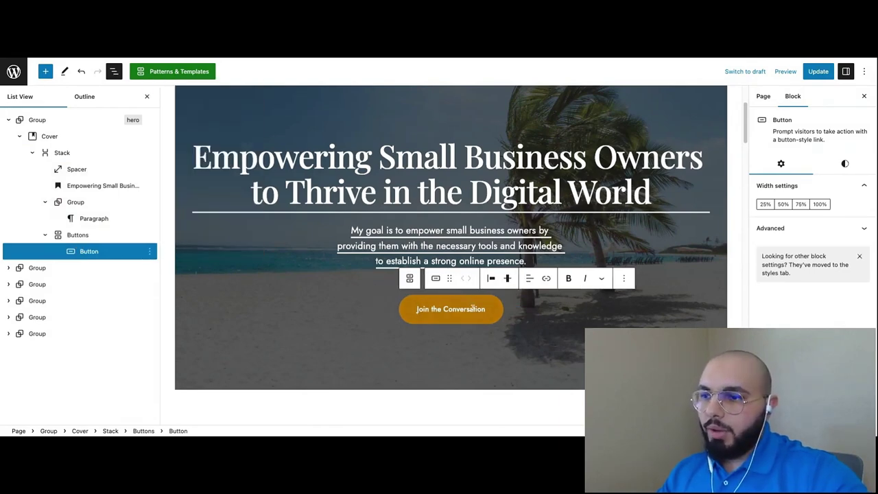
# Change the remaining hero button's label to "See Recent Posts"
pyautogui.tripleClick(433, 308)
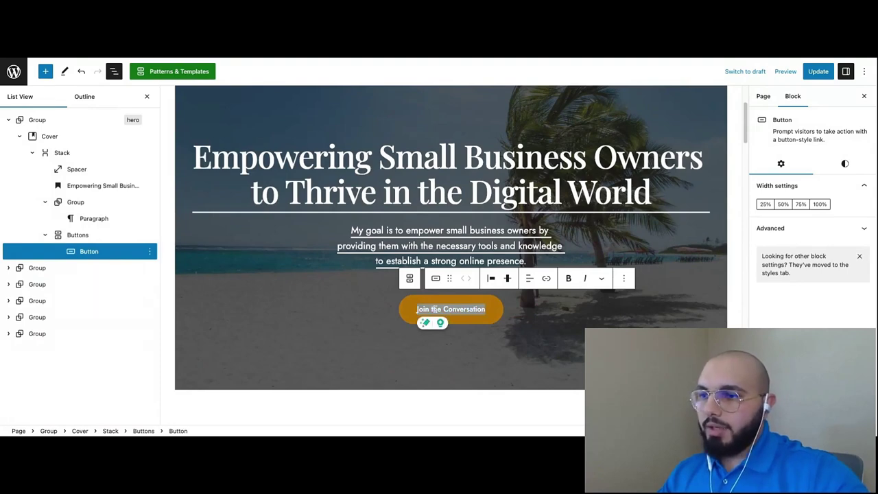
pyautogui.write('Se')
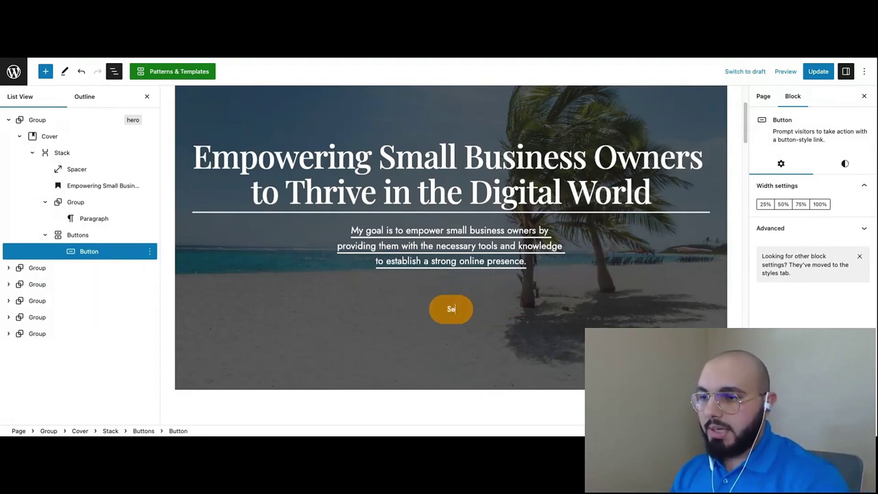
pyautogui.write('e Recent P')
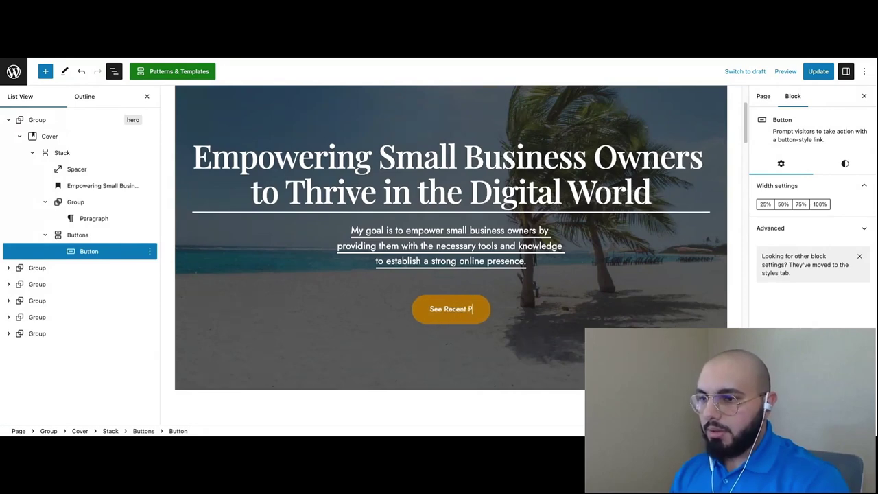
pyautogui.write('osts')
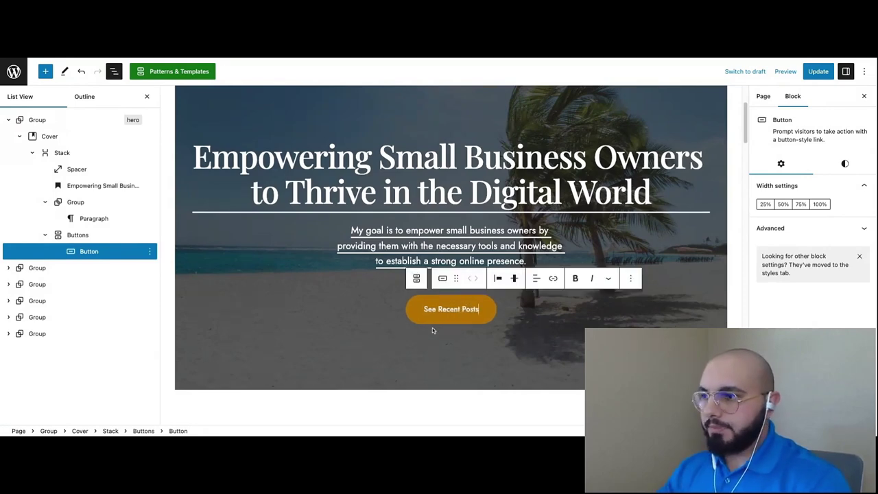
pyautogui.click(361, 354)
# Link the "See Recent Posts" button to my-blog.local/blog/ and update the Home page
pyautogui.click(447, 313)
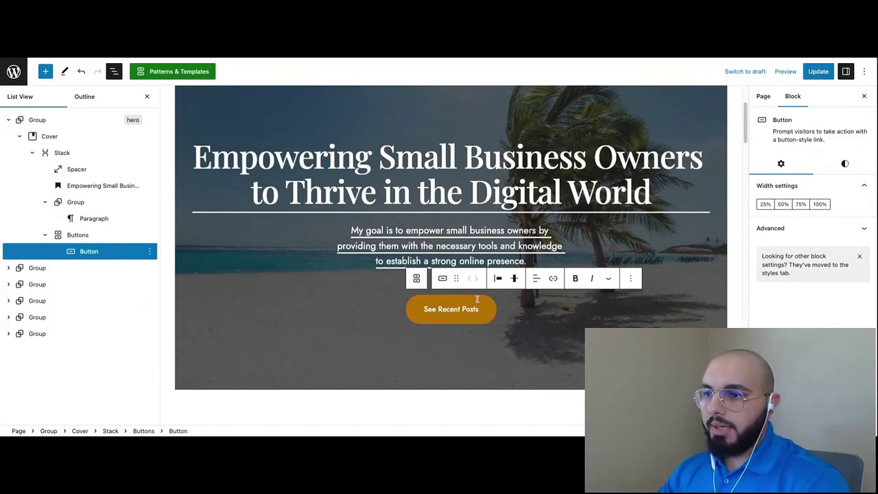
pyautogui.click(553, 279)
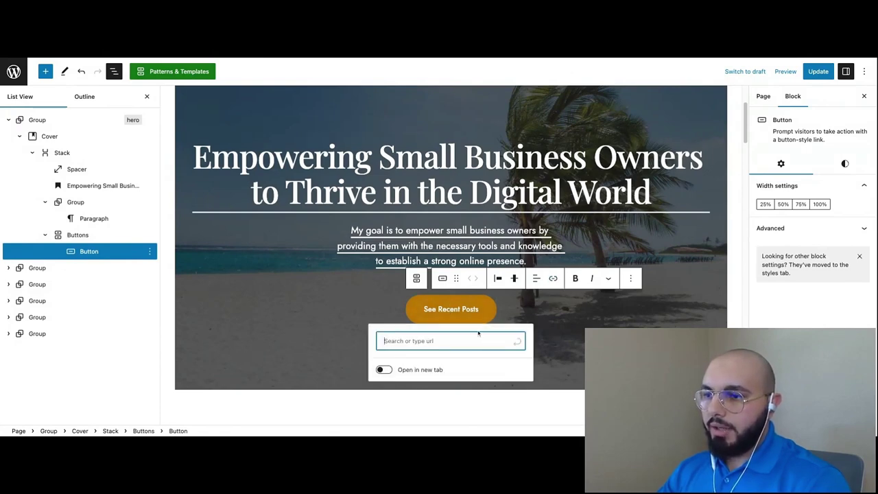
pyautogui.write('blog.local/blog/')
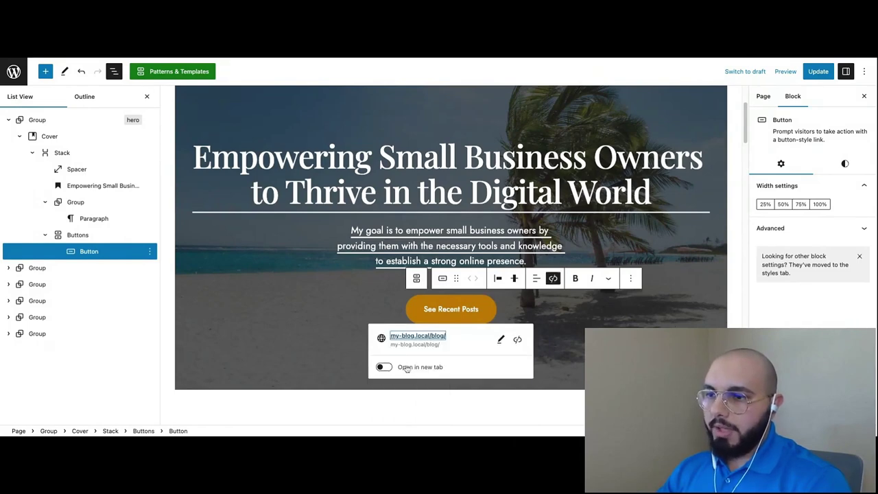
pyautogui.click(405, 369)
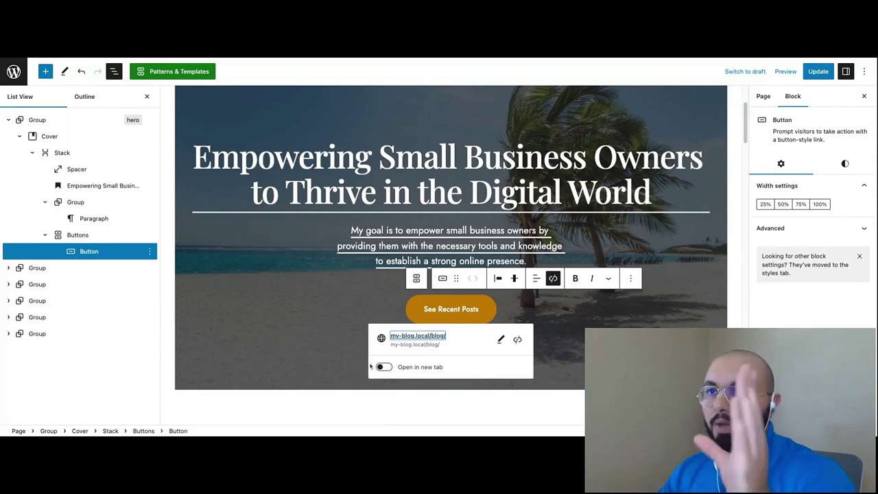
pyautogui.click(312, 342)
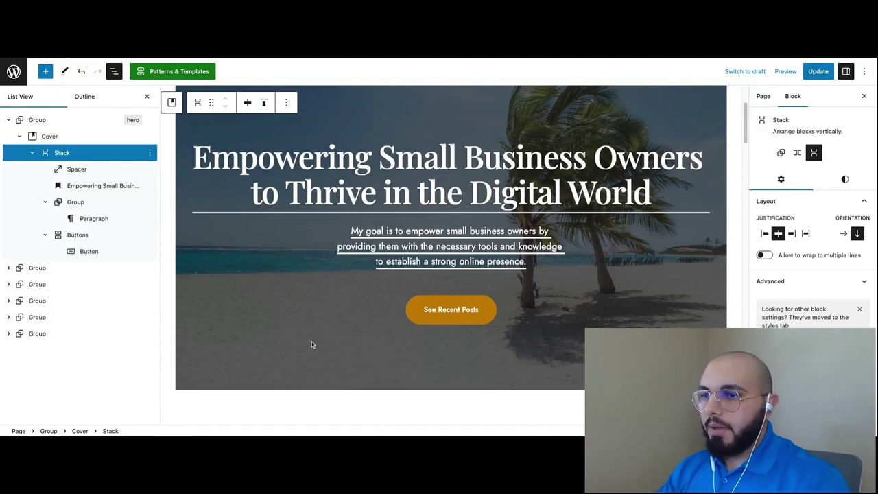
pyautogui.scroll(1, 327, 338)
pyautogui.click(818, 72)
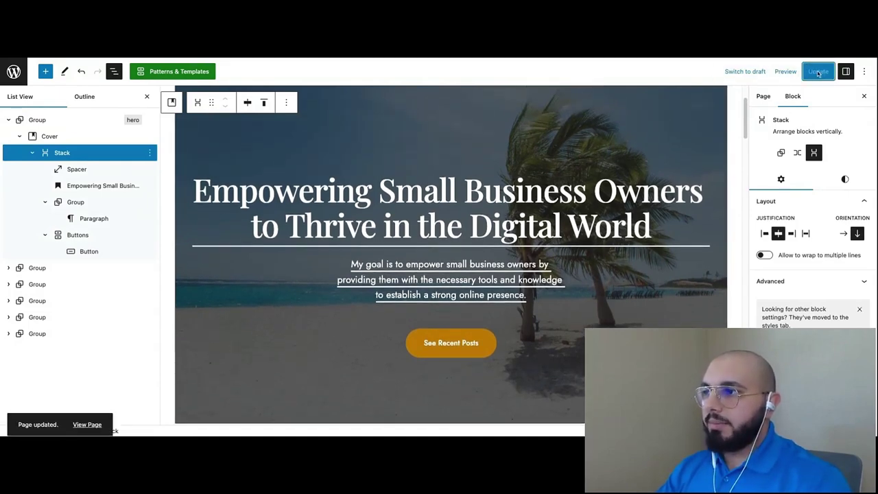
# Leave the editor, visit the site's front page and check the hero section's image, heading, paragraph and button
pyautogui.click(14, 72)
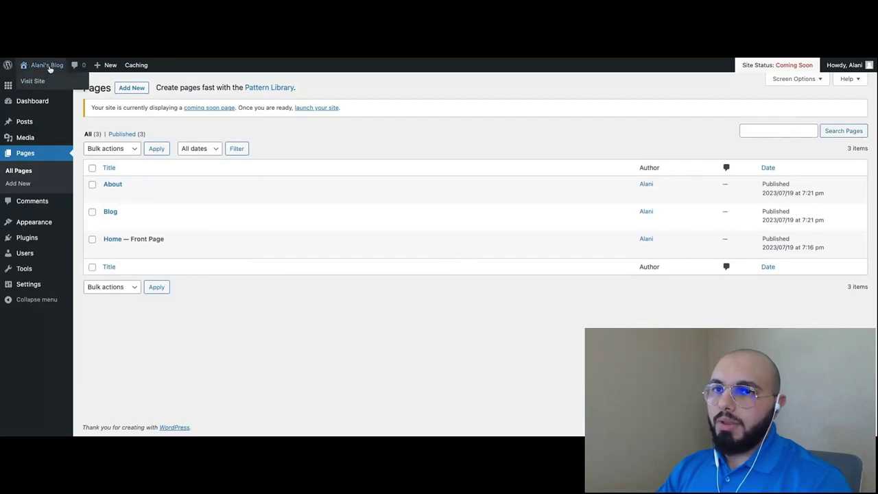
pyautogui.click(48, 67)
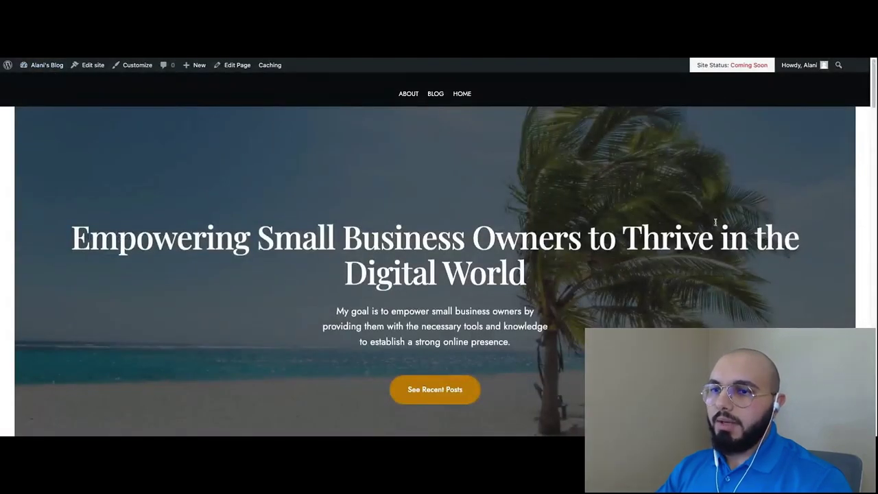
pyautogui.scroll(-5, 171, 180)
pyautogui.scroll(5, 190, 183)
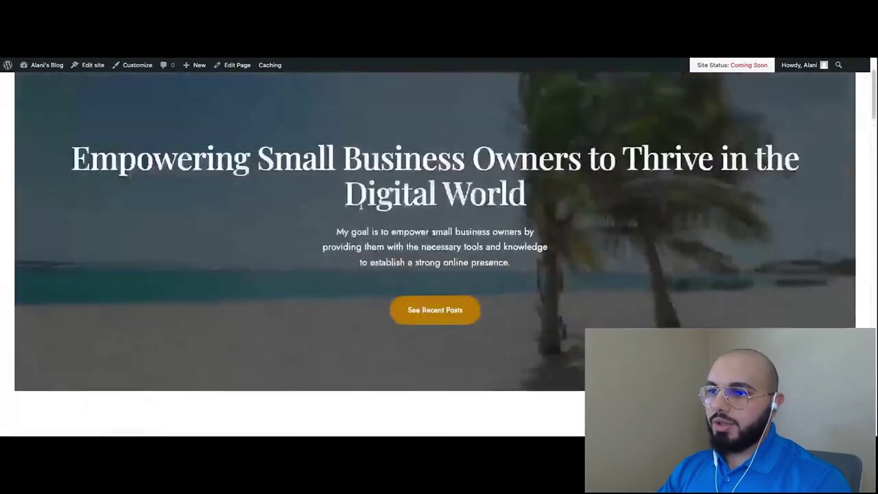
pyautogui.tripleClick(66, 235)
pyautogui.click(365, 307)
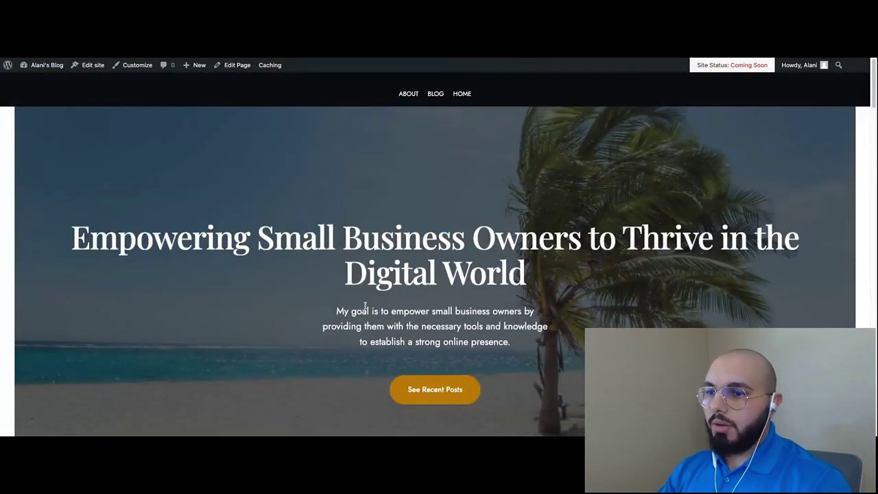
pyautogui.scroll(-2, 387, 315)
pyautogui.moveTo(351, 311); pyautogui.dragTo(430, 295)
pyautogui.scroll(-1, 386, 314)
pyautogui.scroll(3, 396, 193)
pyautogui.scroll(-3, 429, 295)
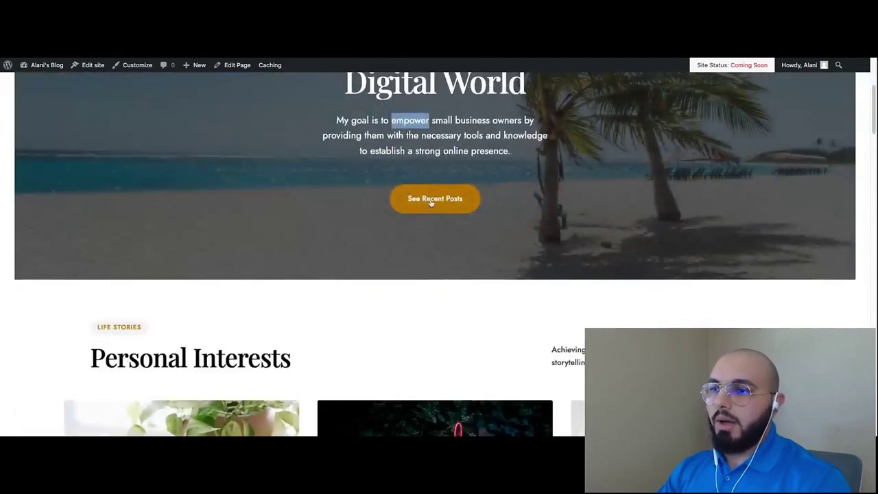
pyautogui.scroll(3, 274, 212)
pyautogui.click(238, 240)
pyautogui.scroll(1, 550, 172)
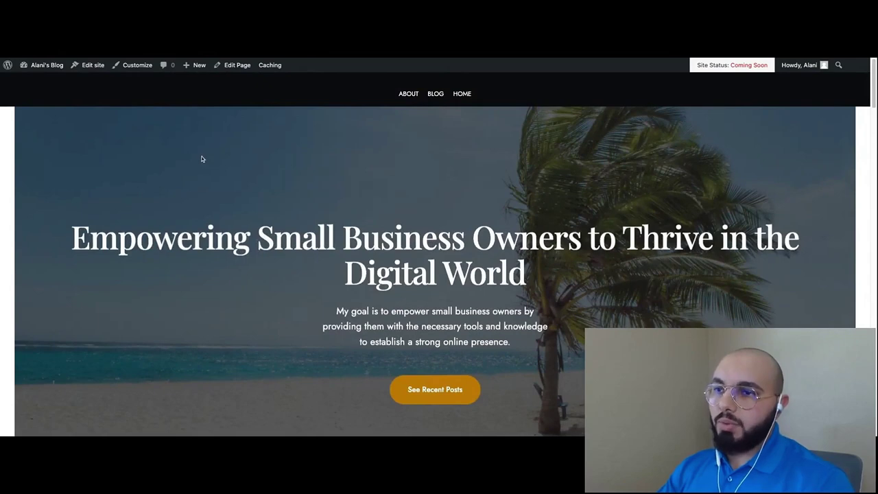
pyautogui.scroll(-1, 195, 159)
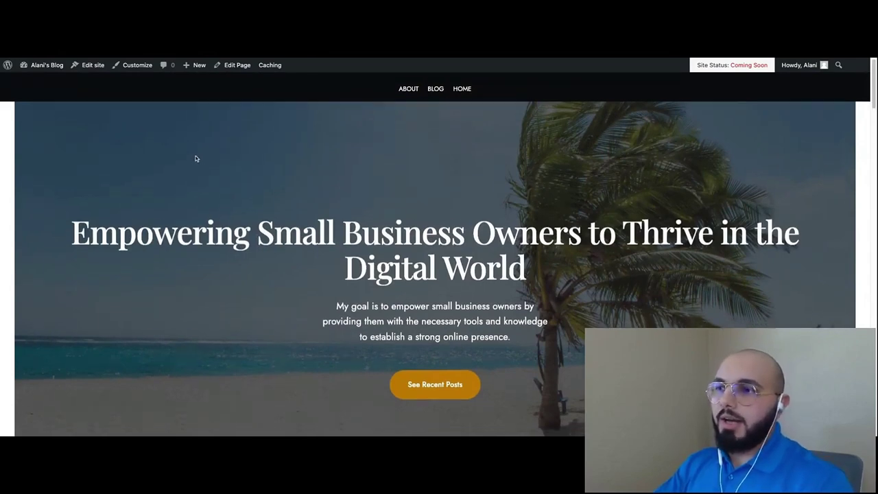
pyautogui.scroll(-1, 195, 158)
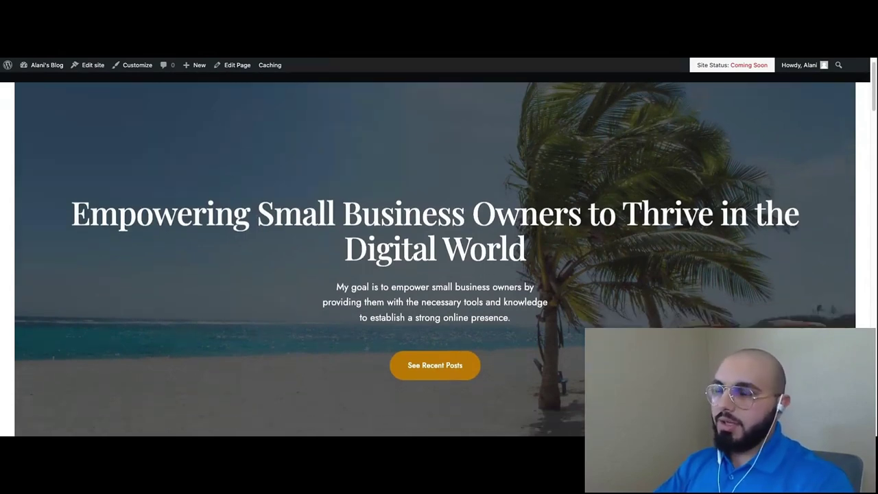
pyautogui.scroll(1, 435, 261)
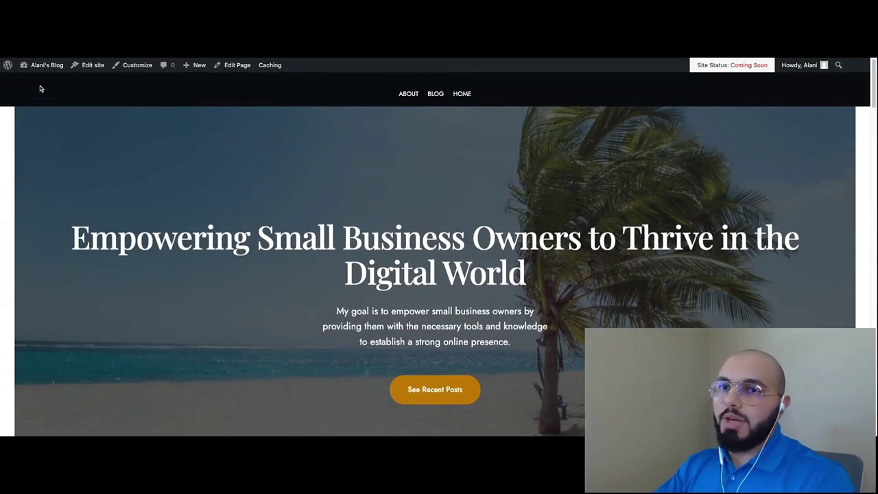
# Return to the site's dashboard and open the Home page from the page list for editing
pyautogui.click(39, 66)
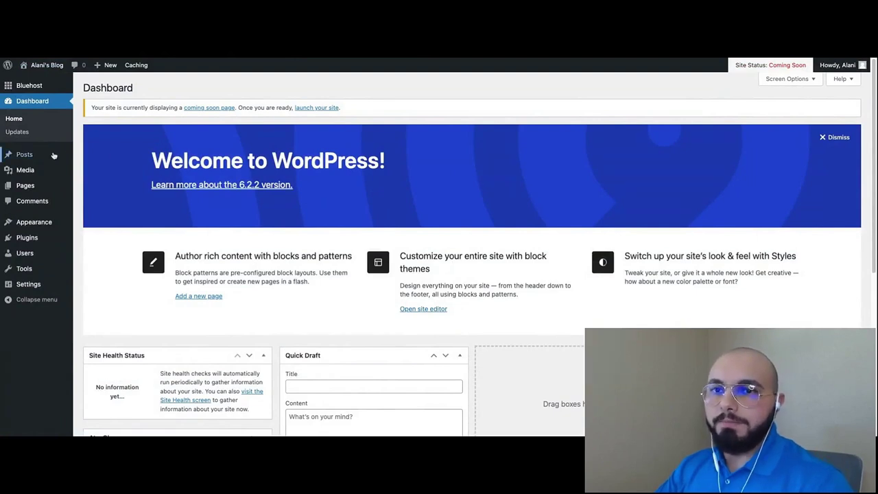
pyautogui.click(27, 185)
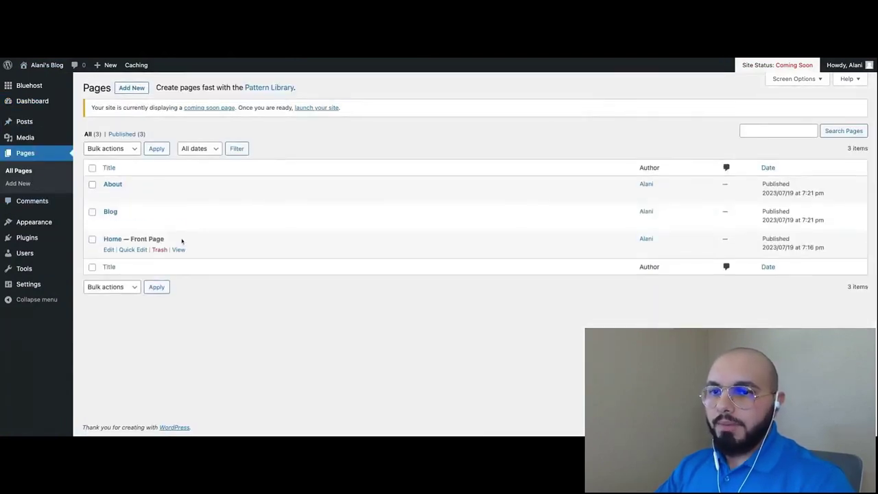
pyautogui.click(109, 250)
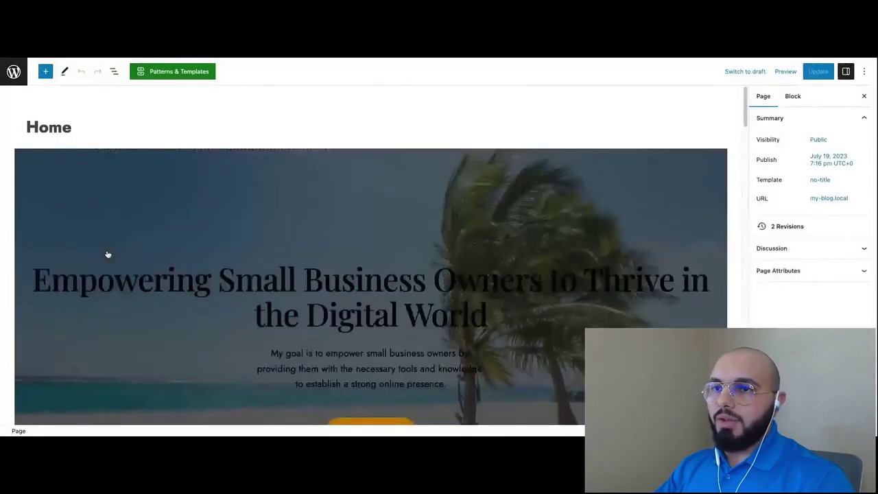
# Examine the Personal Interests section, the first card's image replacement options and the section's block structure in the List View
pyautogui.scroll(-5, 171, 248)
pyautogui.scroll(-3, 172, 251)
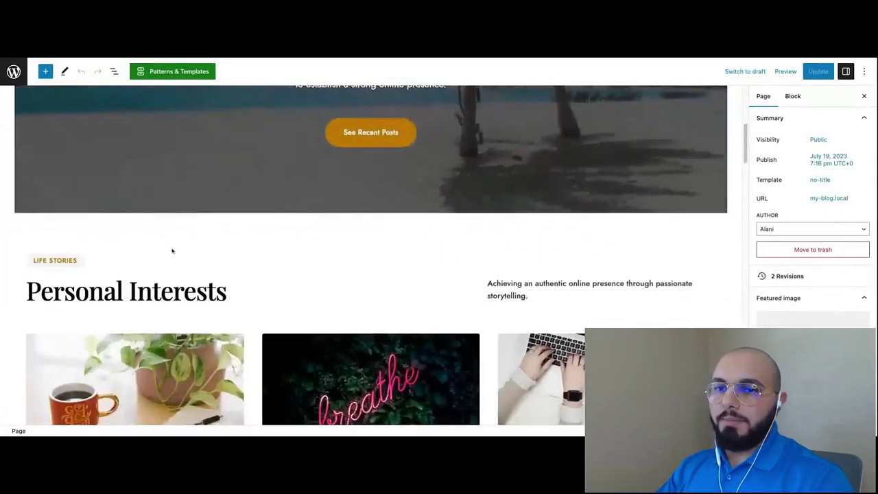
pyautogui.scroll(-1, 434, 258)
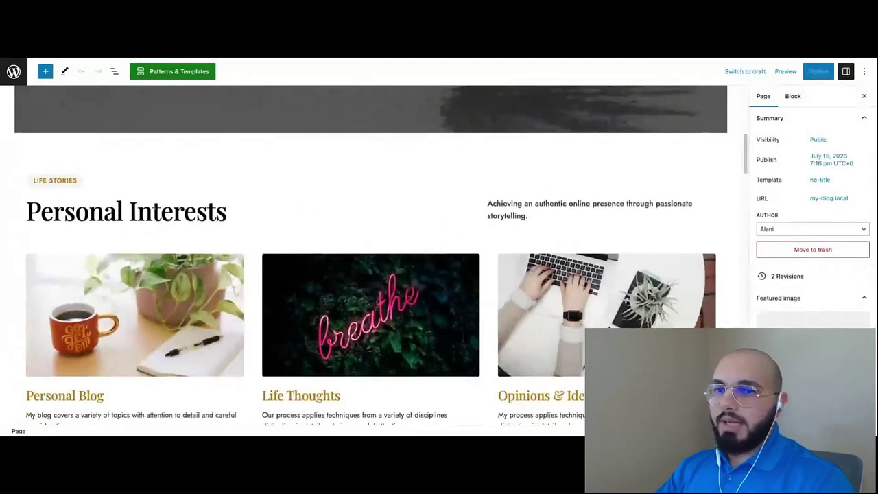
pyautogui.scroll(-1, 153, 208)
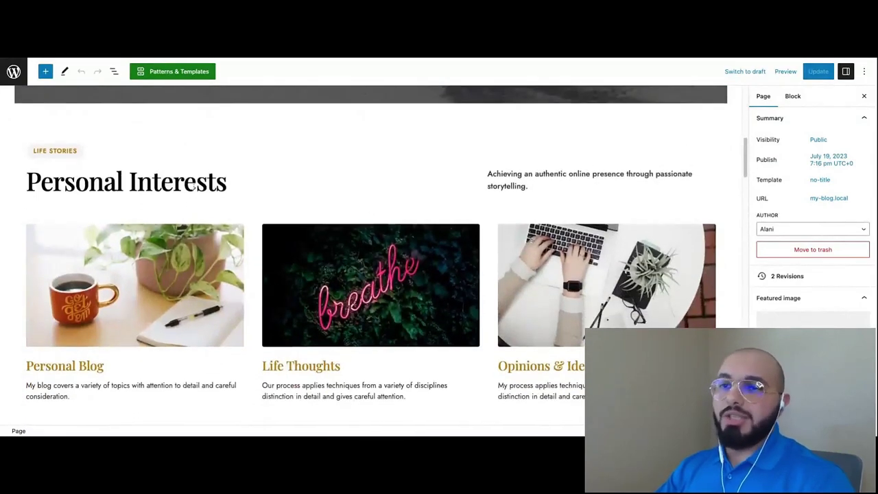
pyautogui.scroll(-1, 194, 184)
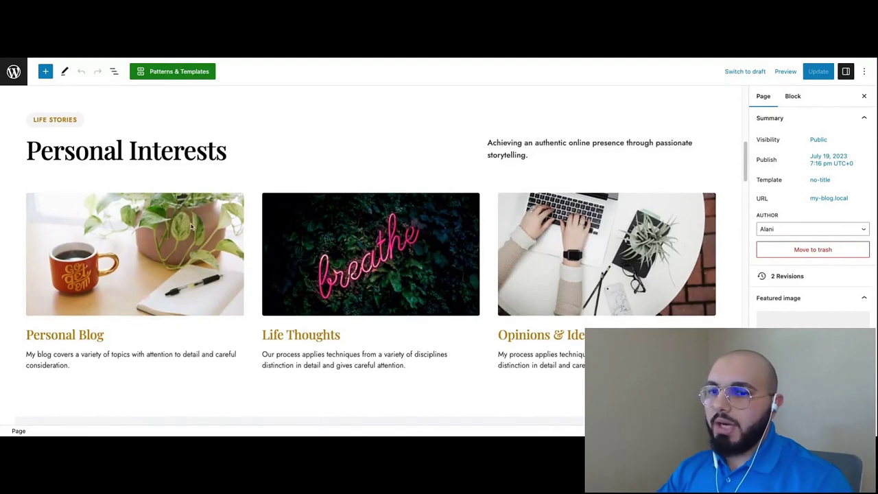
pyautogui.scroll(-1, 195, 220)
pyautogui.click(83, 272)
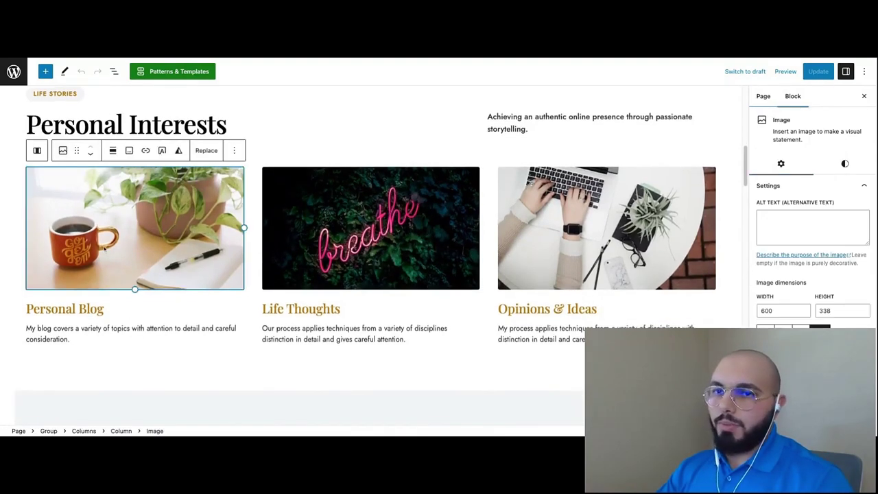
pyautogui.click(220, 157)
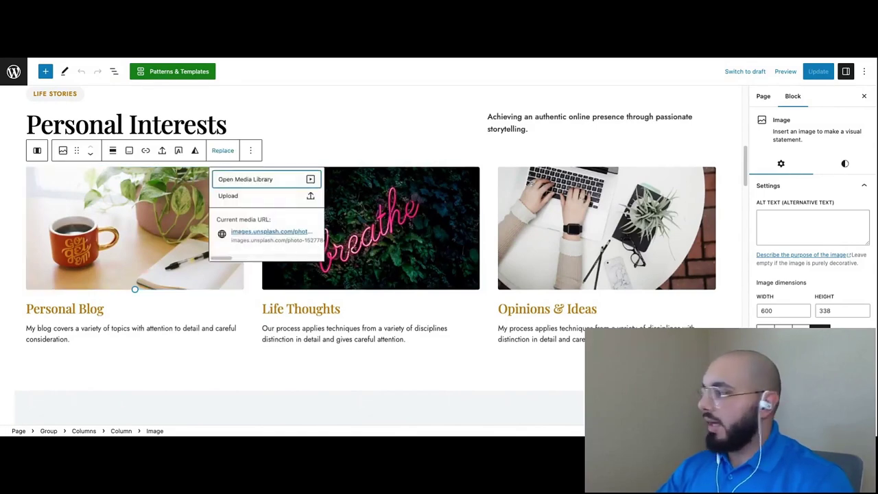
pyautogui.click(114, 218)
pyautogui.click(114, 71)
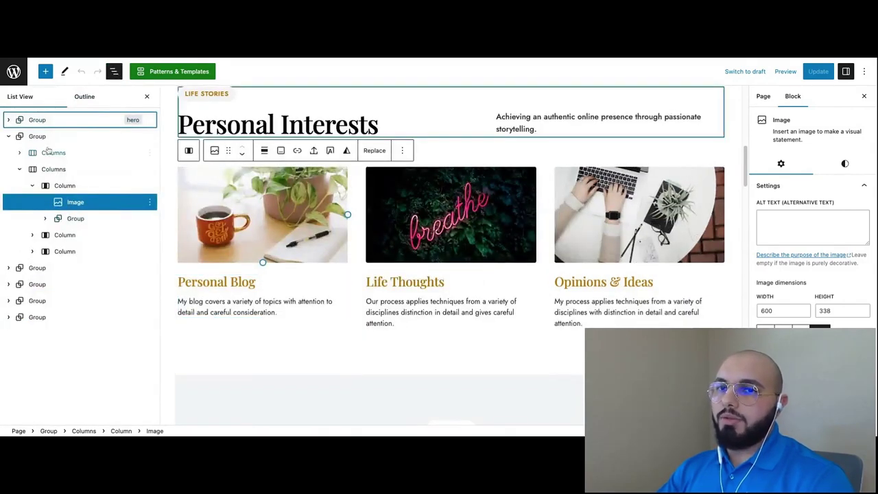
pyautogui.click(113, 71)
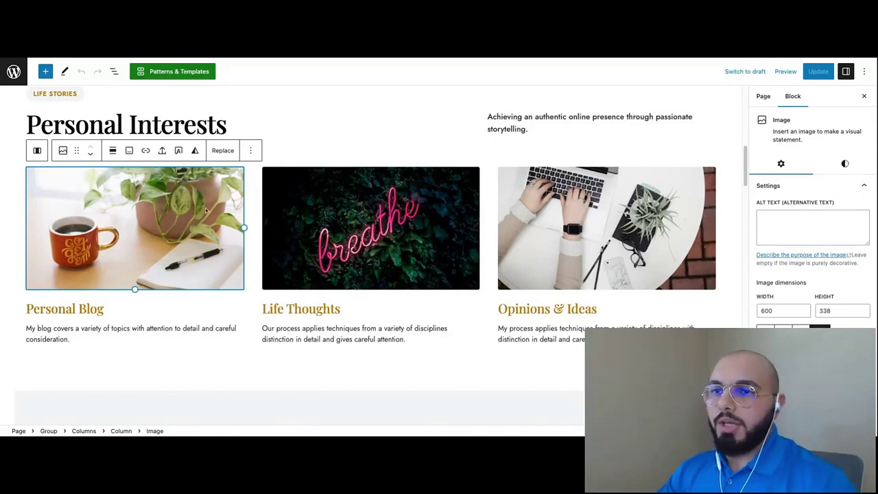
# Replace the Personal Blog card's image with an uploaded Travel.jpg and change the card's heading to "Travel"
pyautogui.click(222, 151)
pyautogui.click(240, 179)
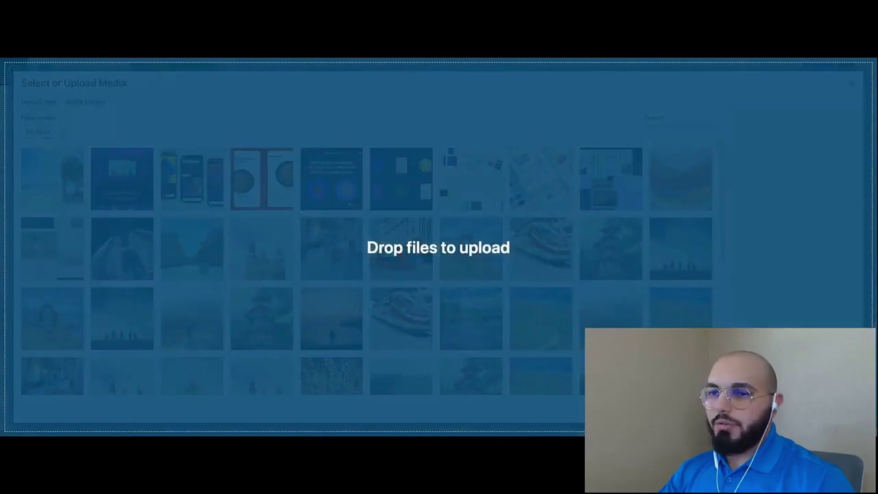
pyautogui.moveTo(439, 274); pyautogui.dragTo(532, 300)
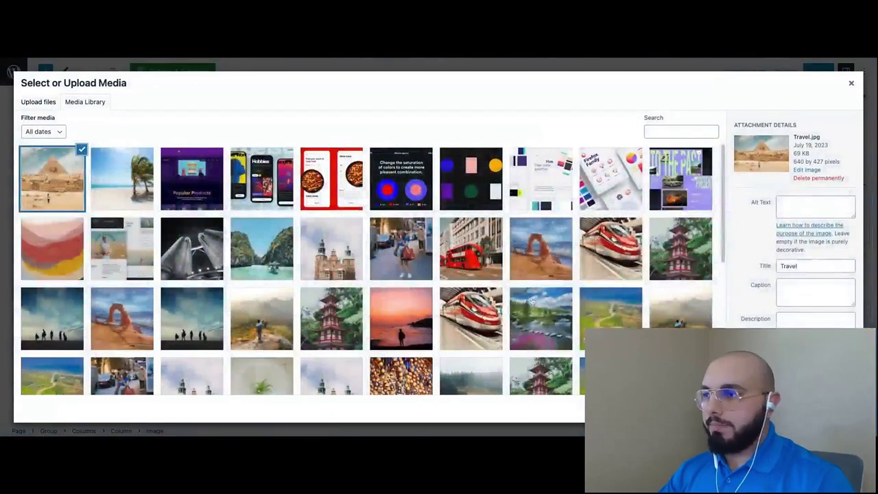
pyautogui.click(833, 408)
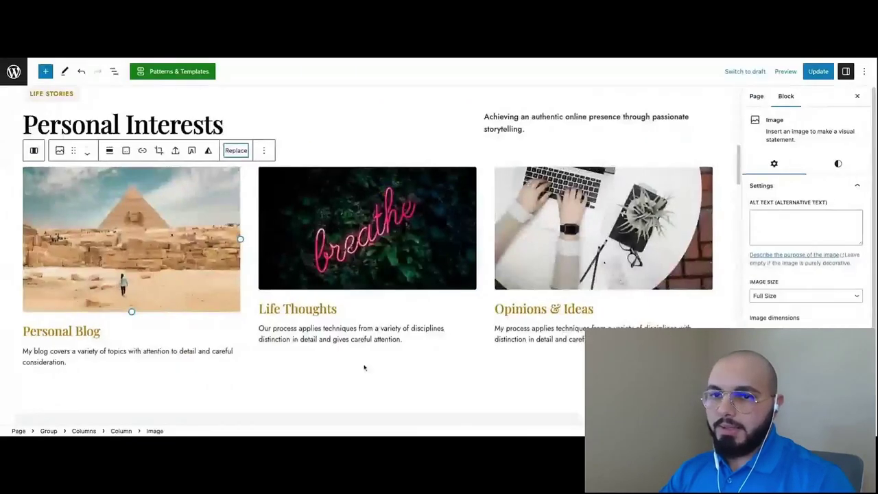
pyautogui.click(82, 331)
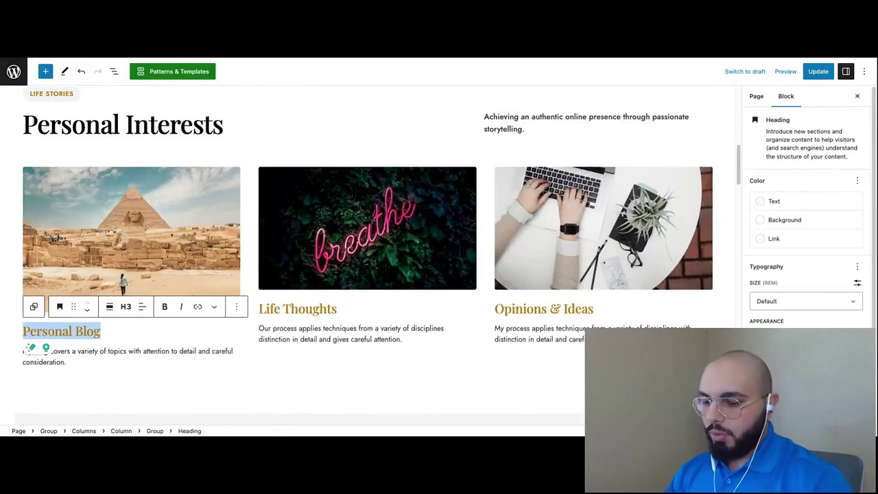
pyautogui.write('Travel')
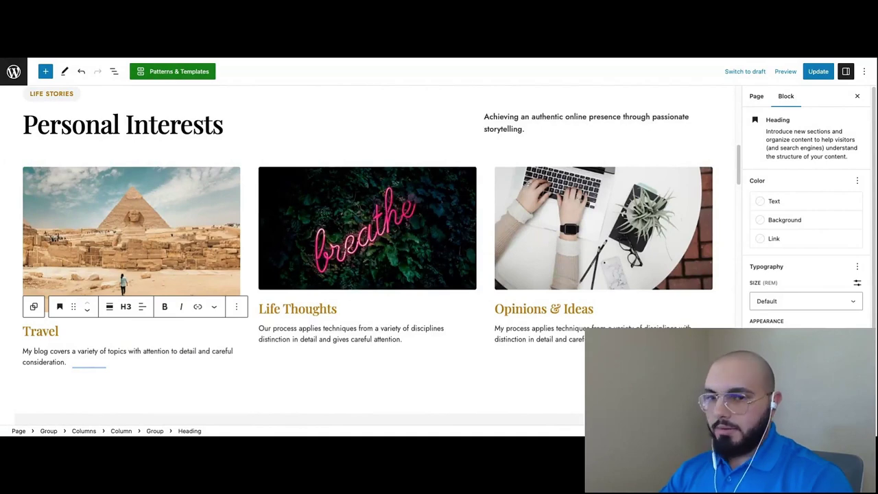
# Set the Travel card's paragraph to "Exploring the world, one destination at a time, and sharing captivating travel stories, tips, and recommendations to inspire your wanderlust."
pyautogui.moveTo(70, 362); pyautogui.dragTo(48, 332)
pyautogui.write('Exploring the world, one destination at a time, and sharing captivating travel stories, tips, and recommendations to inspire your wanderlust.')
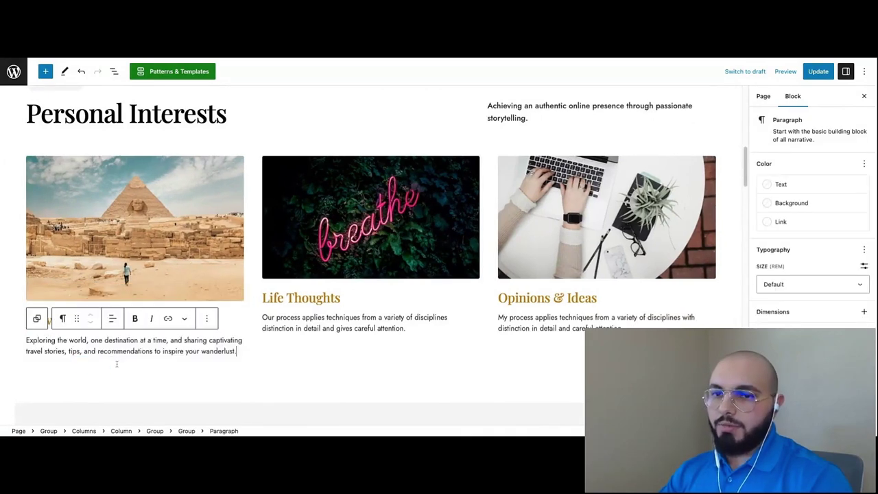
pyautogui.click(141, 374)
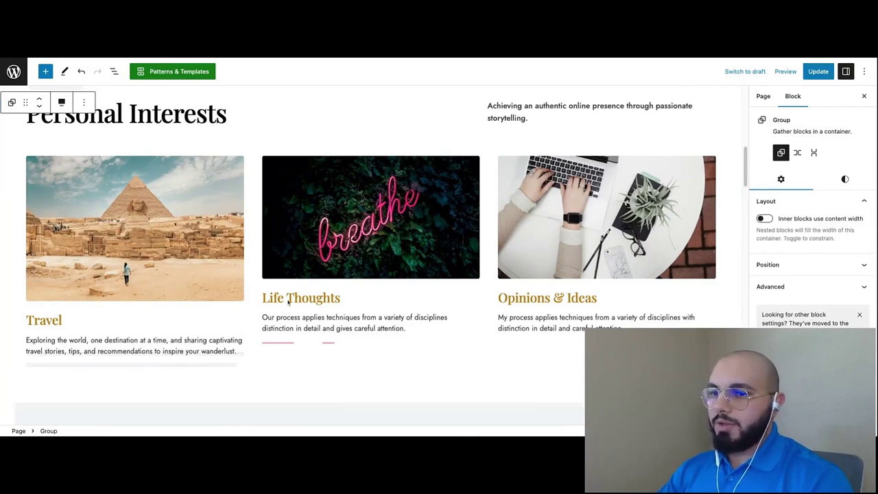
# Change the Life Thoughts card's heading to "Photography" and replace its image with an uploaded Photography.jpg
pyautogui.tripleClick(288, 301)
pyautogui.write('Photography')
pyautogui.click(356, 204)
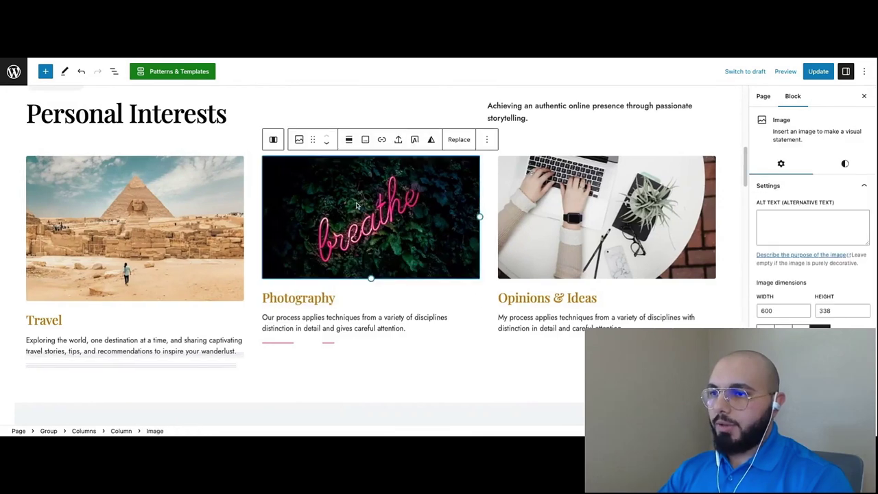
pyautogui.click(459, 139)
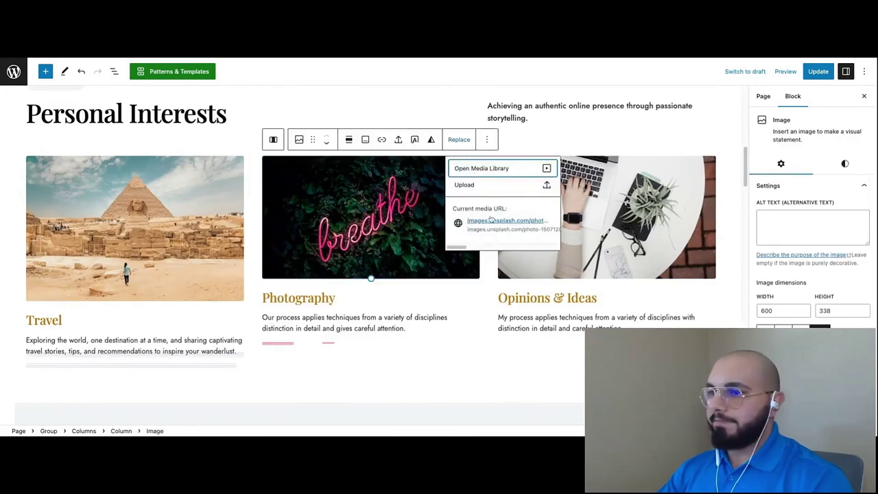
pyautogui.click(510, 171)
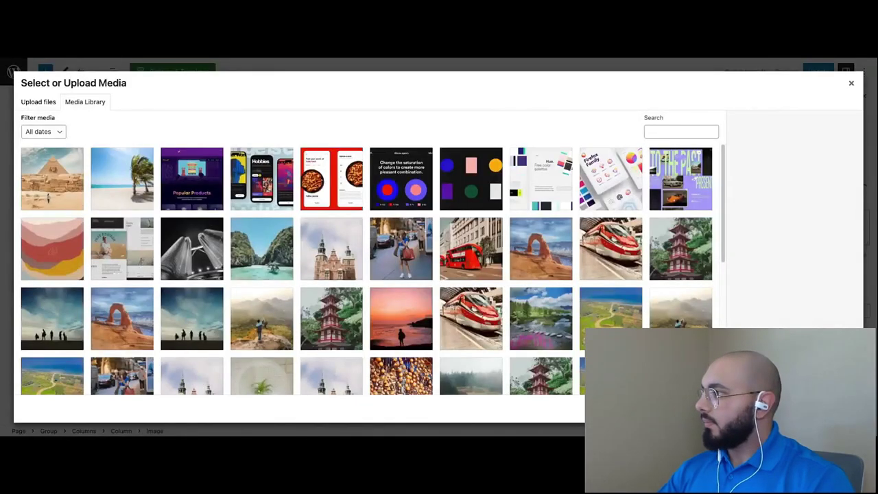
pyautogui.moveTo(871, 240); pyautogui.dragTo(439, 247)
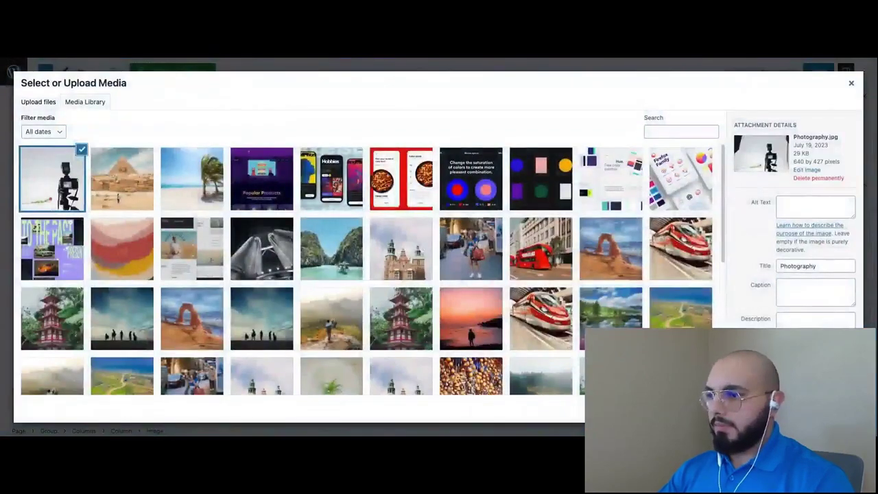
pyautogui.click(829, 405)
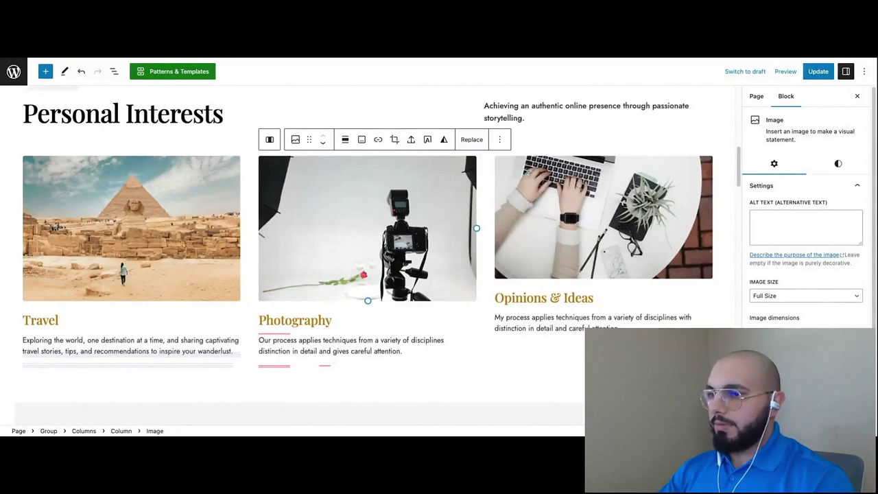
# Set the Photography card's paragraph to "Capturing moments and memories through the lens, showcasing the beauty of the world through stunning visual storytelling."
pyautogui.tripleClick(350, 345)
pyautogui.write('Capturing moments and memories through the lens, showcasing the beauty of the world through stunning visual storytelling.')
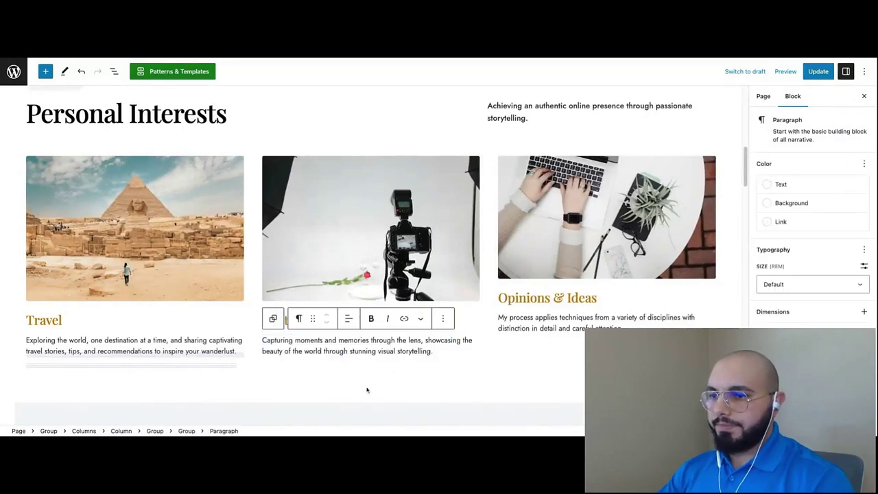
pyautogui.click(332, 394)
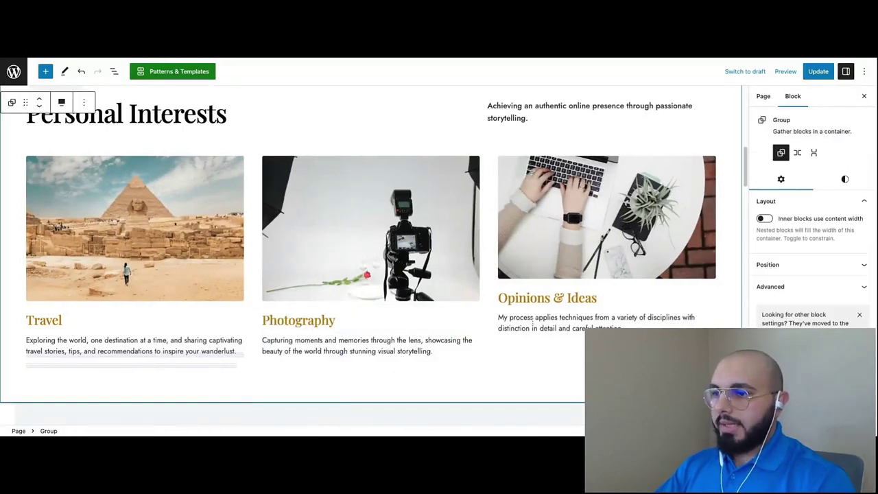
# Replace the image of the Opinions & Ideas card with an uploaded Sustainable-Living.jpg
pyautogui.scroll(1, 648, 255)
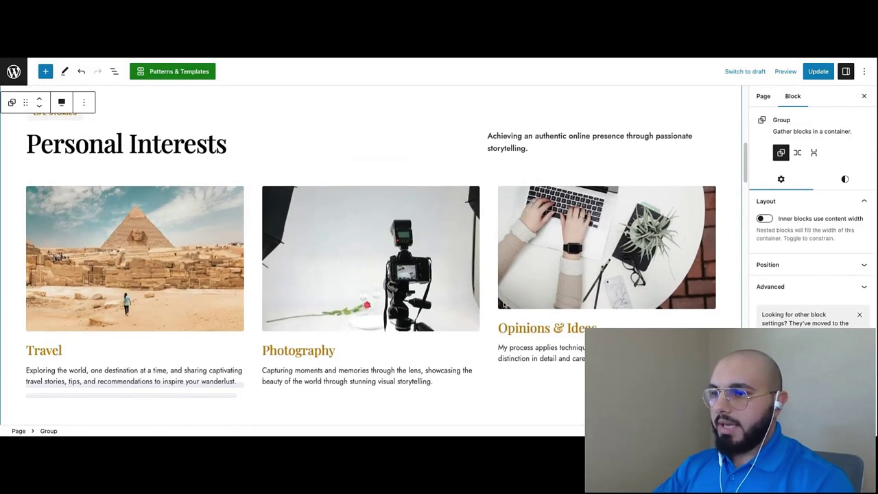
pyautogui.scroll(-4, 536, 230)
pyautogui.scroll(1, 536, 230)
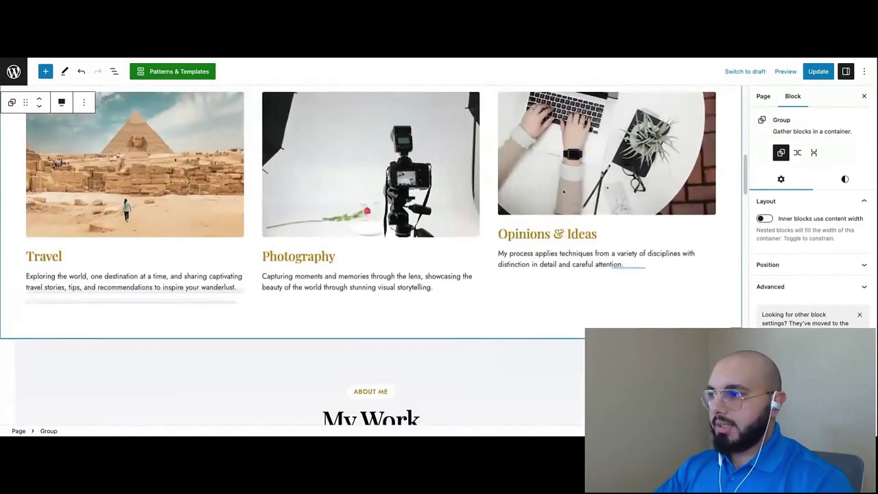
pyautogui.click(571, 189)
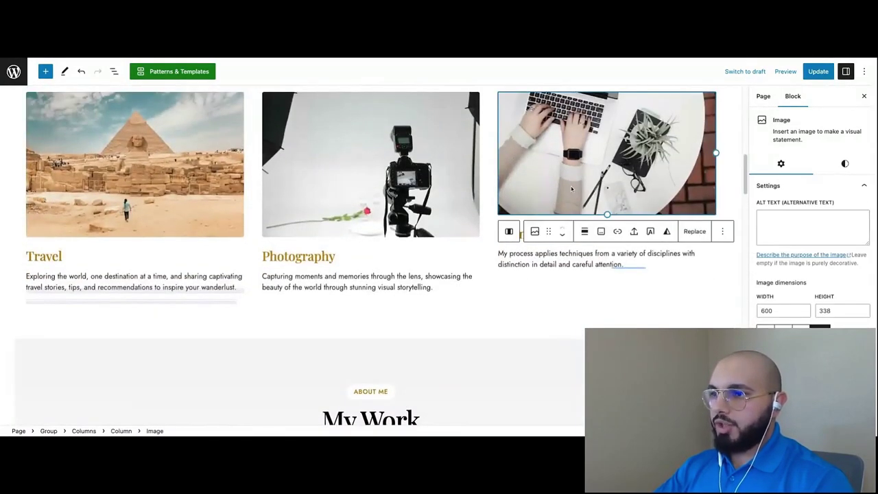
pyautogui.click(702, 233)
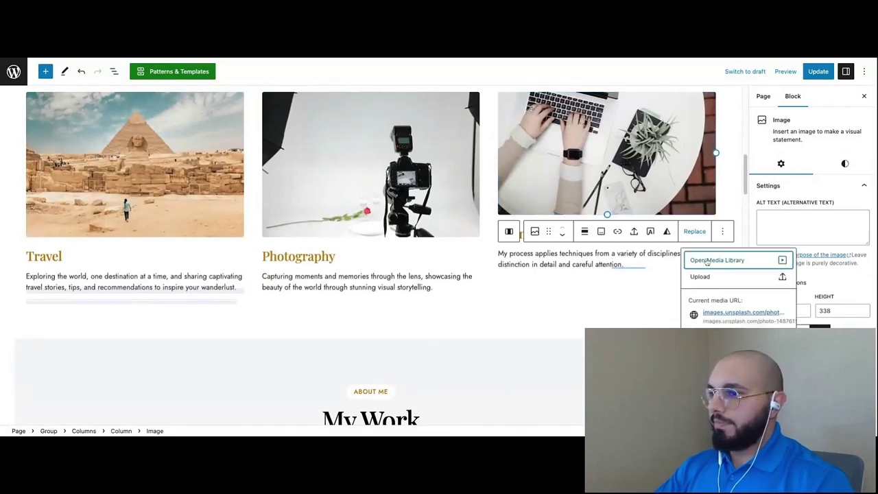
pyautogui.click(716, 260)
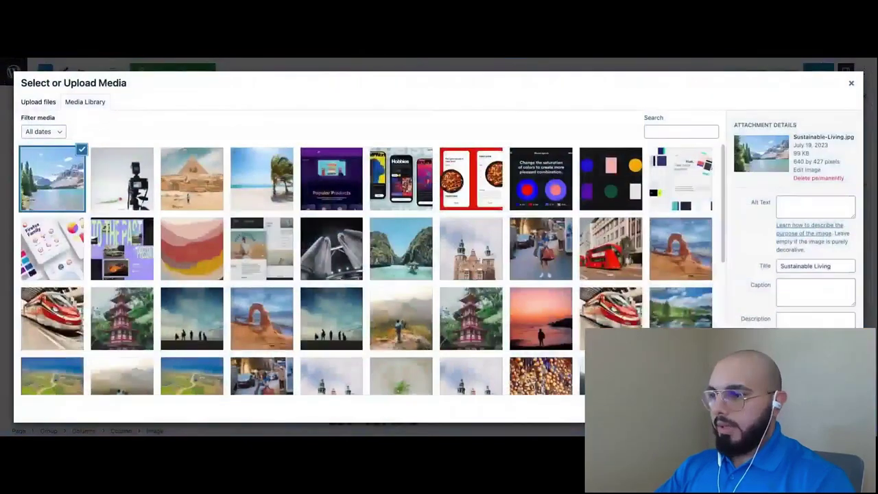
pyautogui.click(830, 409)
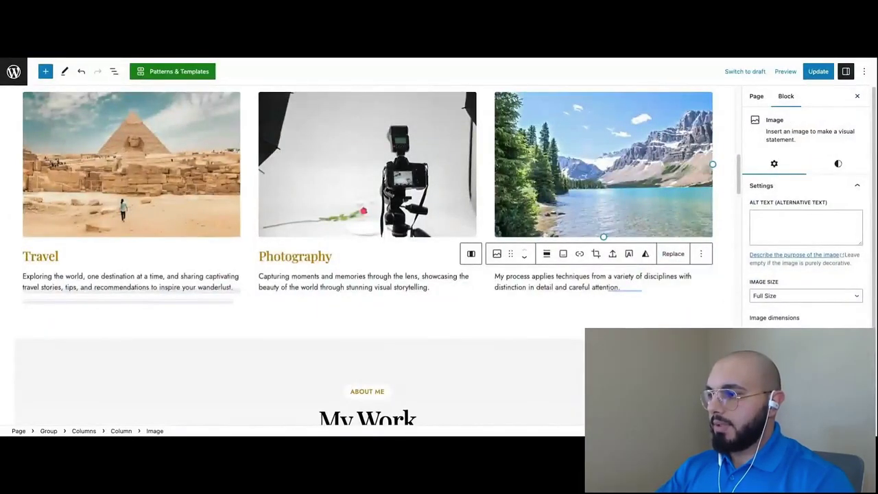
# Change the heading of the Opinions & Ideas card in the Personal Interests section to "Sustainable Living"
pyautogui.click(488, 333)
pyautogui.click(519, 254)
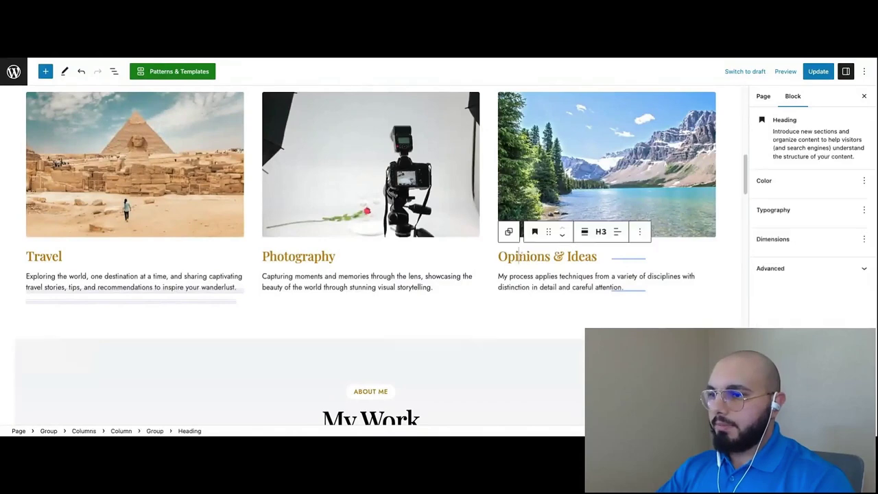
pyautogui.tripleClick(519, 254)
pyautogui.write('Sustainable Living')
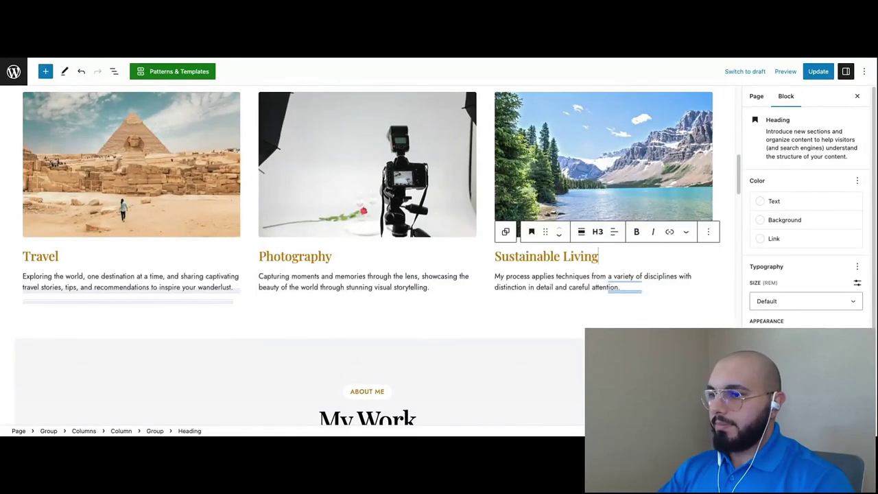
# Set the third card's paragraph to "Advocating for a greener and more sustainable future by sharing eco-friendly tips, sustainable lifestyle choices, and innovative solutions to protect our planet."
pyautogui.tripleClick(556, 281)
pyautogui.write('Advocating for a greener and more sustainable future by sharing eco-friendly tips, sustainable lifestyle choices, and innovative solutions to protect our planet.')
pyautogui.click(345, 318)
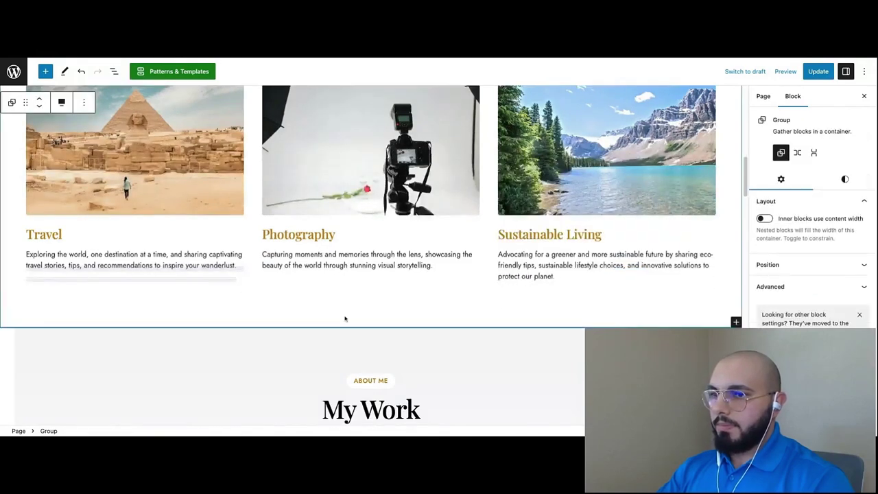
pyautogui.scroll(4, 345, 318)
pyautogui.scroll(-3, 344, 318)
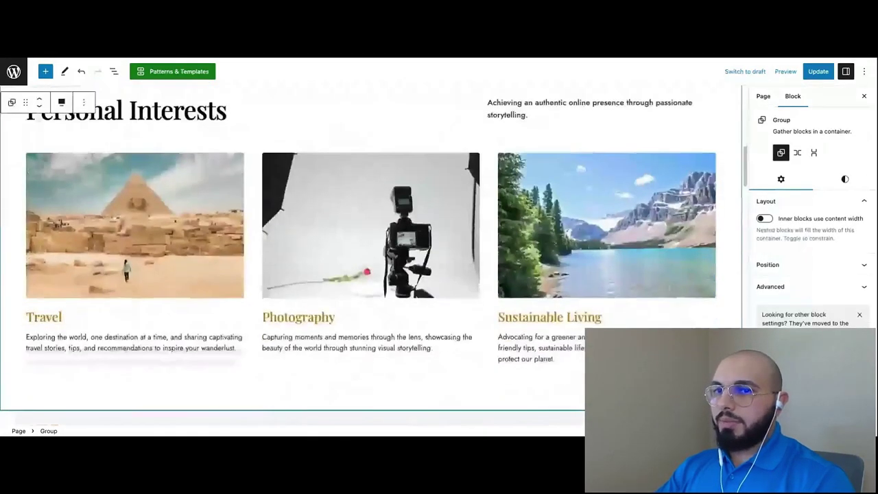
pyautogui.moveTo(279, 327)
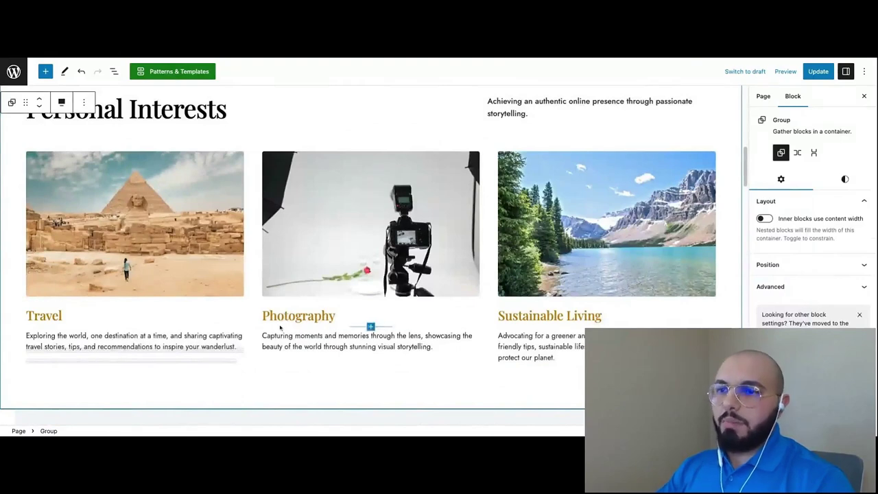
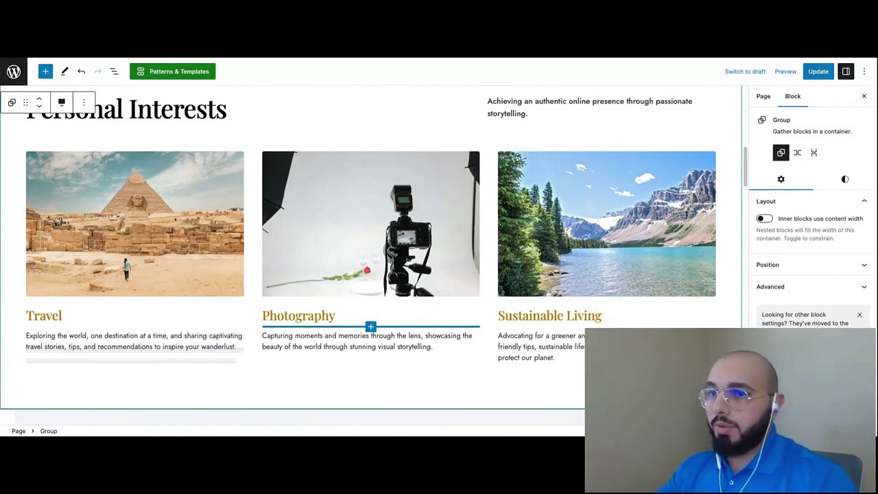
pyautogui.scroll(3, 370, 274)
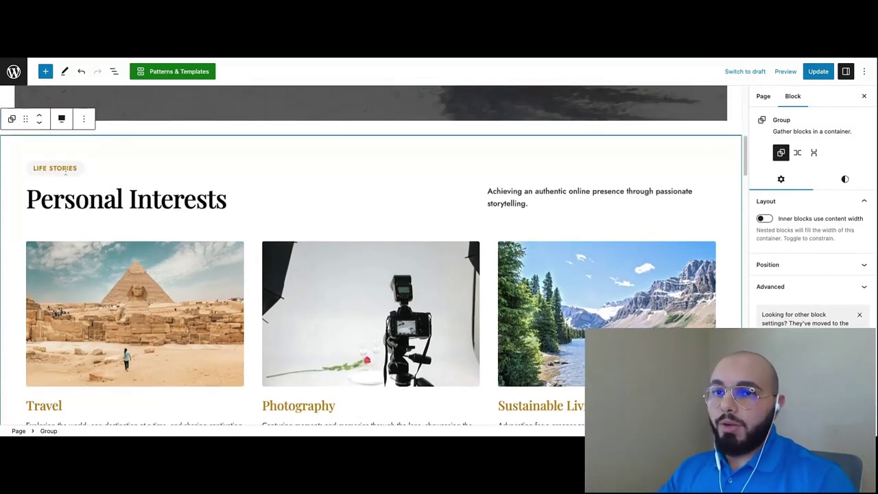
# Replace the small label text above the Personal Interests heading with "MY LIFE"
pyautogui.doubleClick(55, 168)
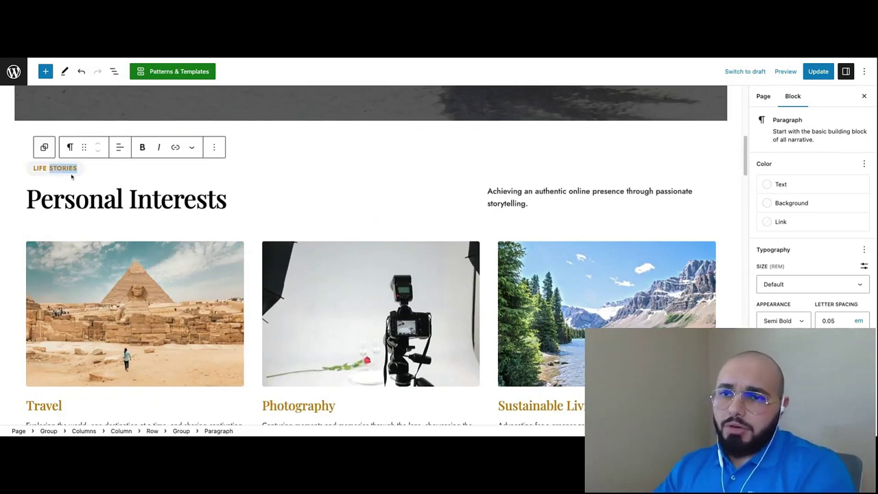
pyautogui.hotkey('ctrl', 'a')
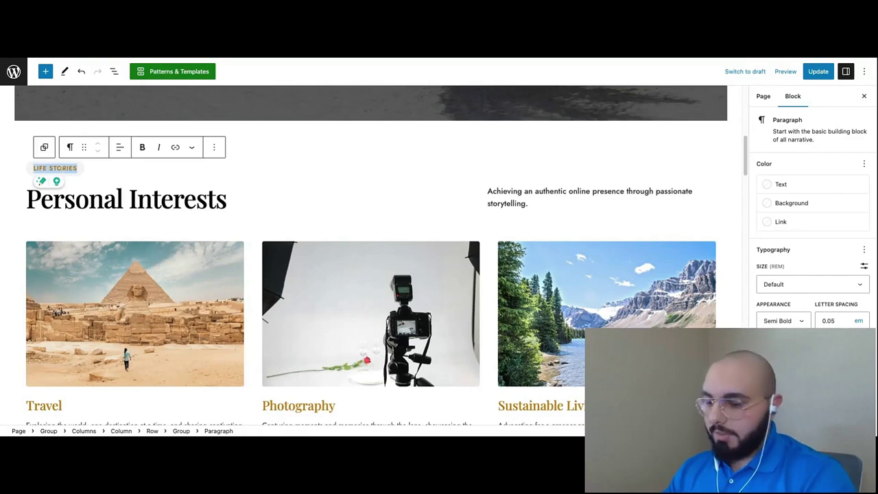
pyautogui.write('MY LIFE')
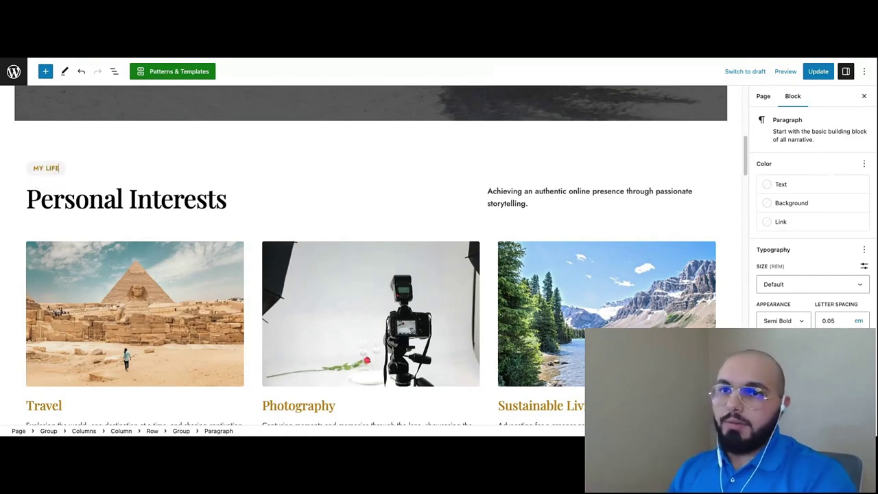
pyautogui.click(153, 179)
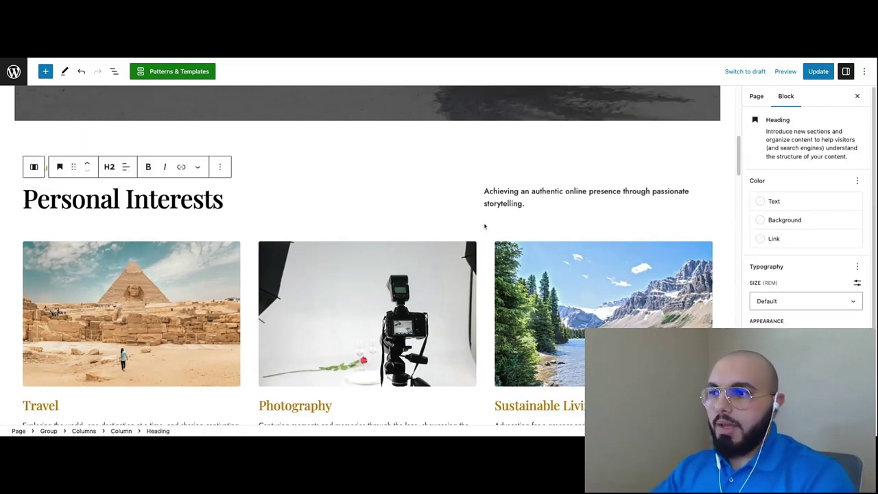
# Delete the description paragraph beside the Personal Interests heading and update the page
pyautogui.click(519, 192)
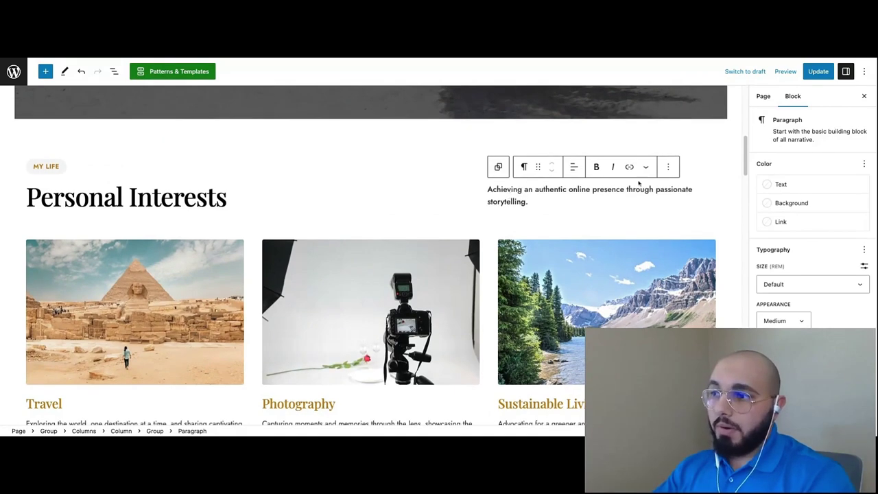
pyautogui.click(668, 170)
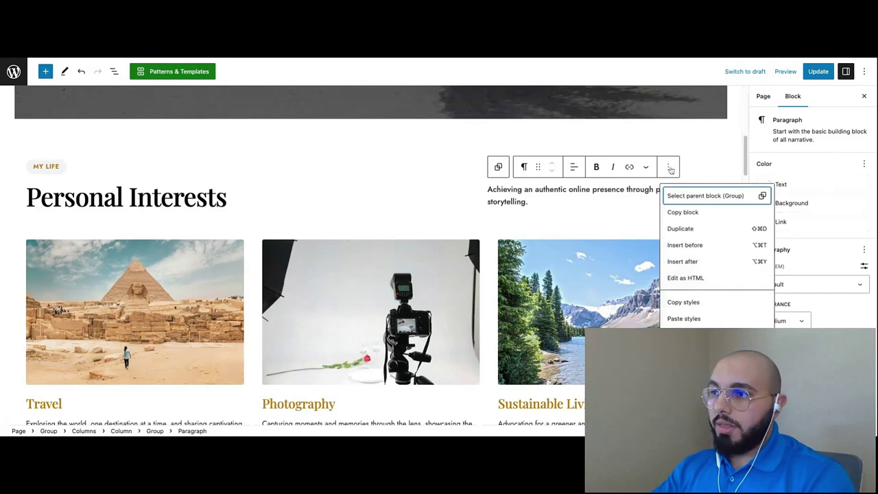
pyautogui.press('Return')
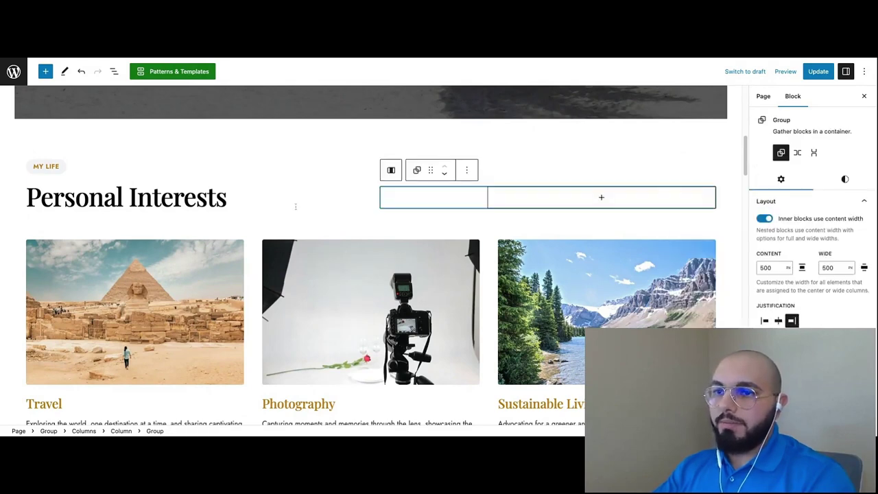
pyautogui.click(295, 207)
pyautogui.scroll(-1, 545, 205)
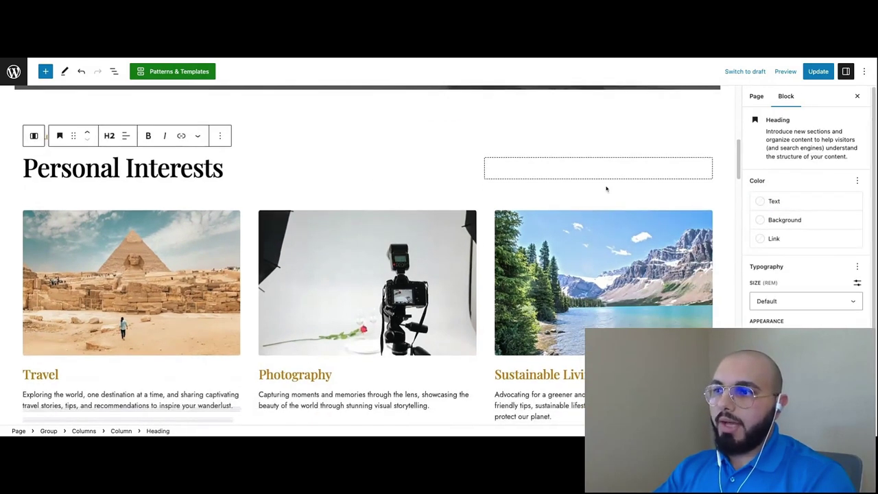
pyautogui.scroll(-1, 356, 164)
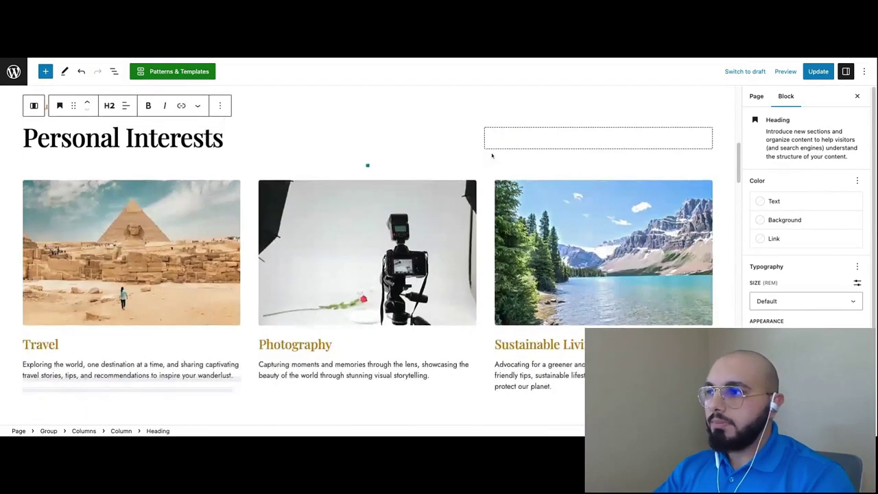
pyautogui.click(815, 74)
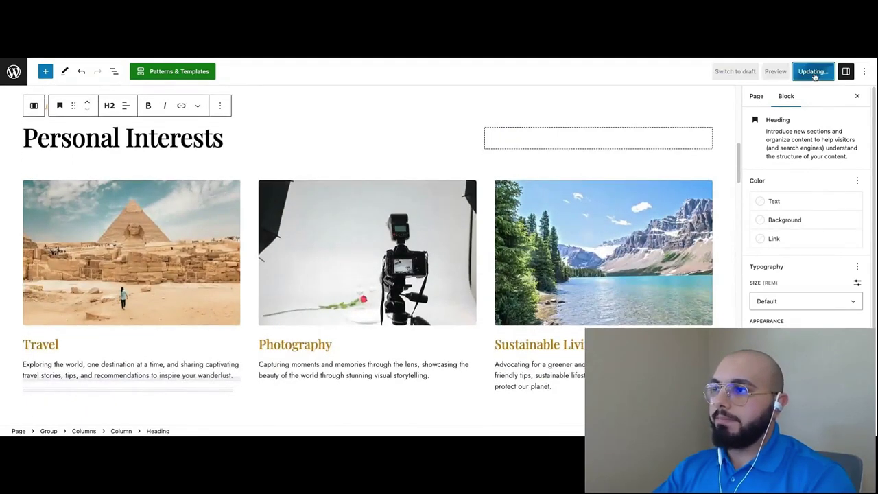
pyautogui.scroll(-1, 510, 181)
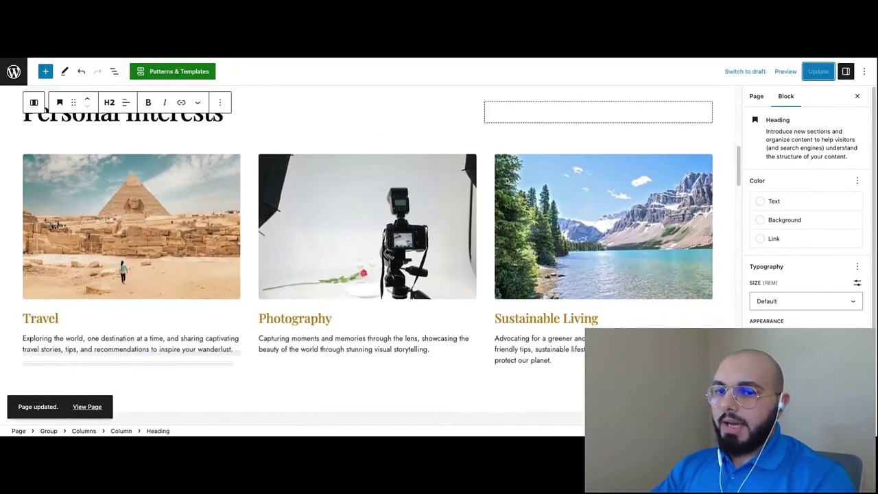
# Leave the editor, open the live homepage and review its sections from the hero through the reader reviews and Frequently Asked Questions
pyautogui.click(14, 71)
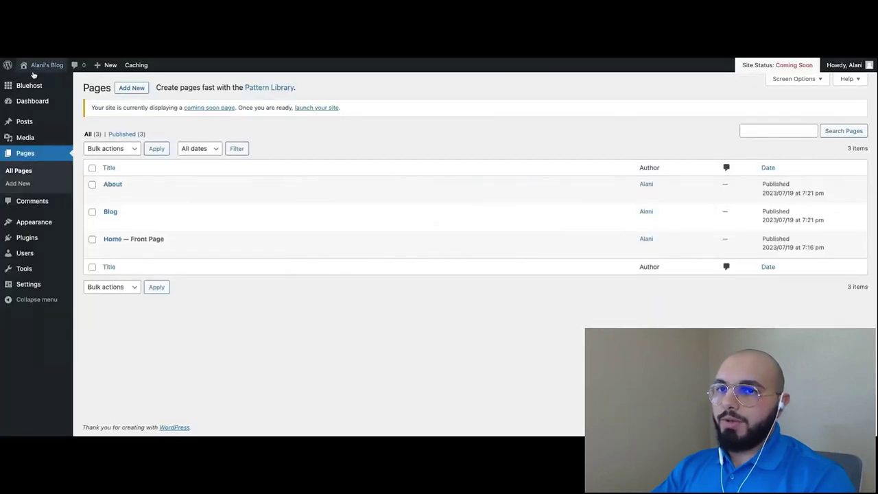
pyautogui.click(42, 67)
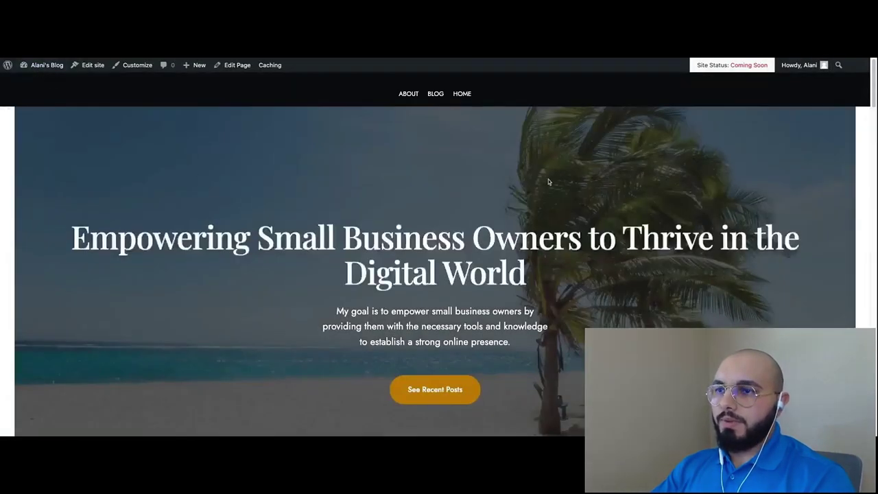
pyautogui.scroll(-5, 206, 190)
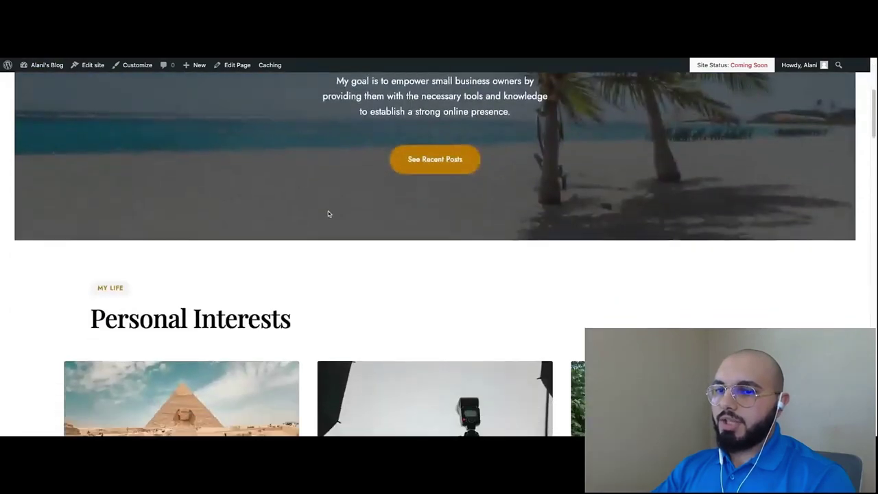
pyautogui.scroll(-2, 328, 210)
pyautogui.scroll(-2, 146, 137)
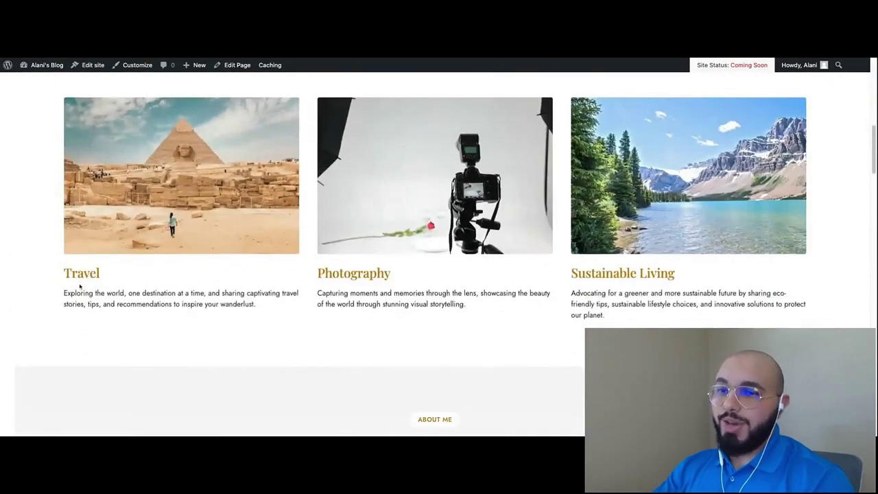
pyautogui.scroll(1, 638, 258)
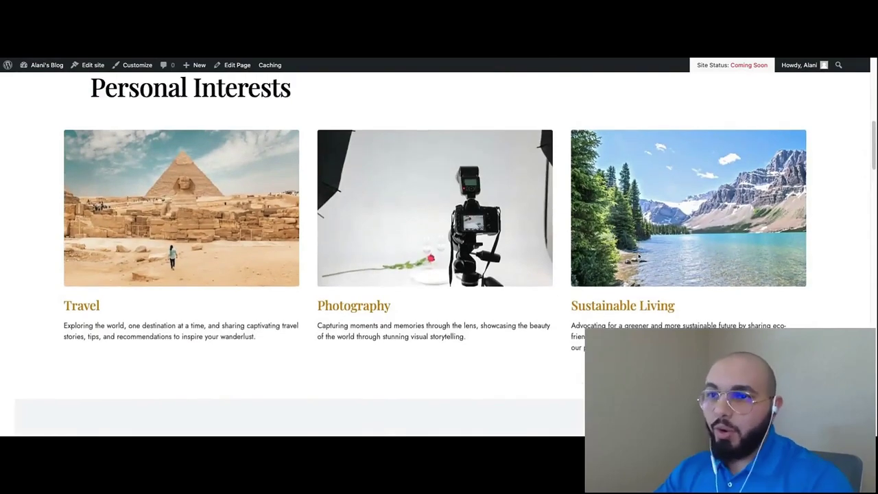
pyautogui.scroll(6, 459, 233)
pyautogui.scroll(-8, 458, 233)
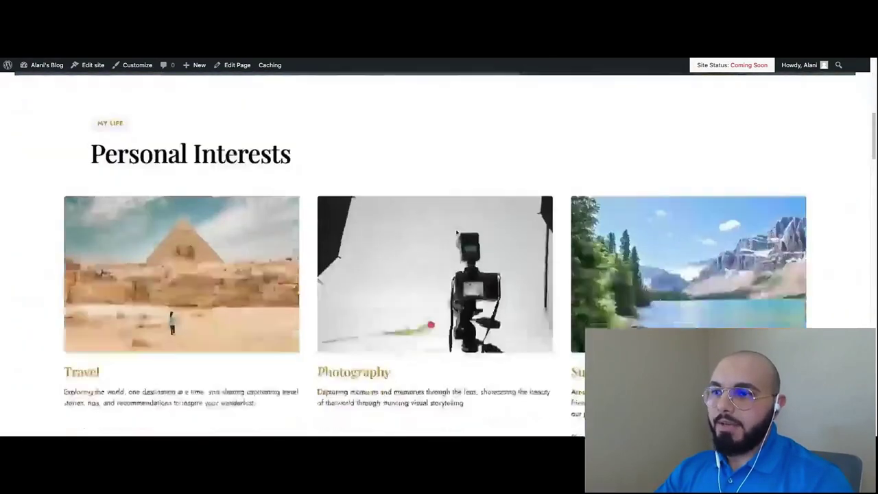
pyautogui.scroll(-5, 457, 232)
pyautogui.scroll(10, 457, 233)
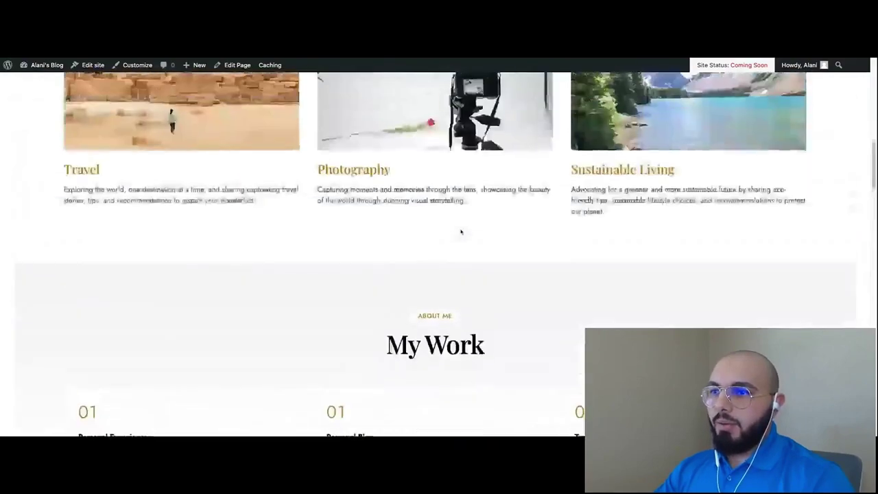
pyautogui.scroll(4, 465, 229)
pyautogui.scroll(-11, 465, 229)
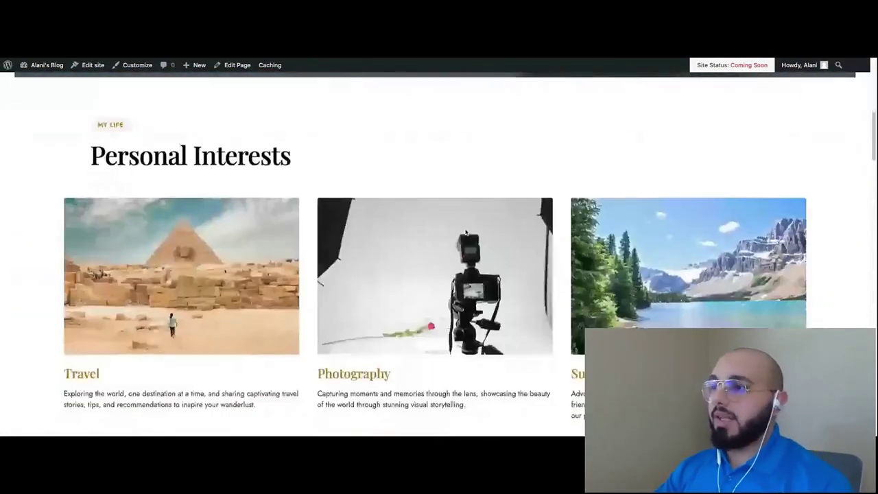
pyautogui.scroll(-3, 465, 229)
pyautogui.scroll(-20, 250, 202)
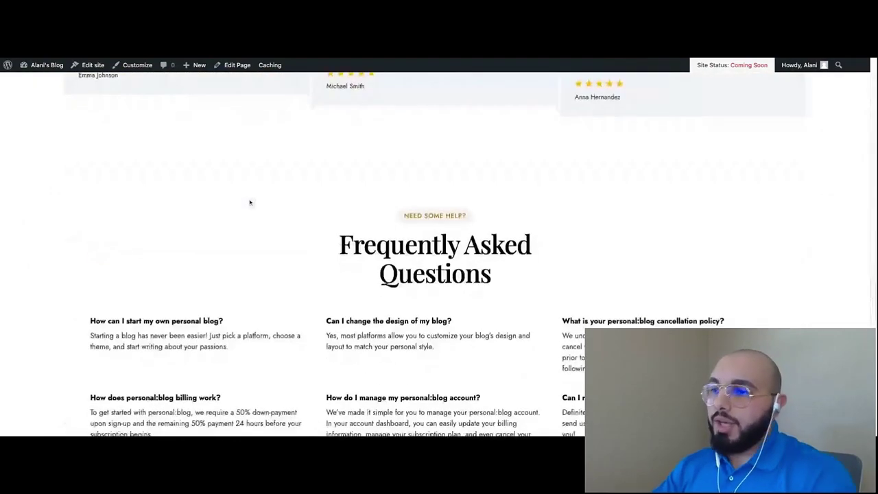
pyautogui.scroll(-1, 250, 202)
pyautogui.scroll(5, 250, 203)
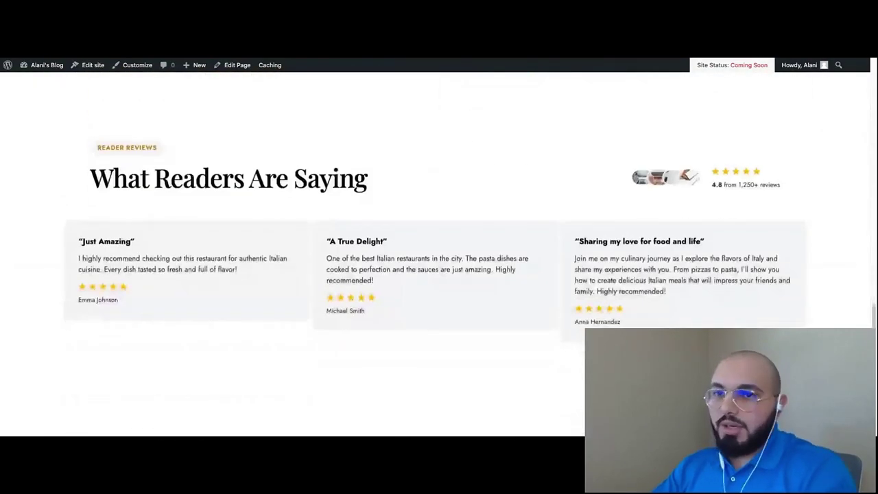
pyautogui.scroll(-2, 210, 193)
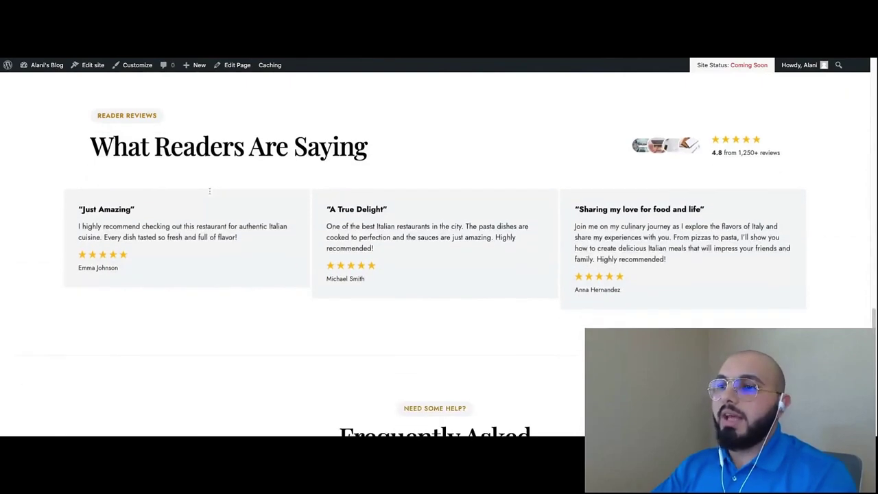
pyautogui.scroll(-5, 341, 210)
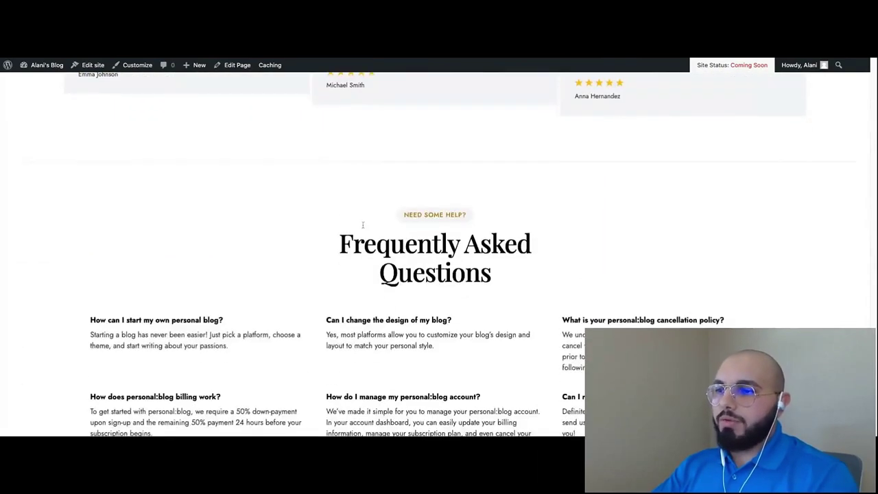
pyautogui.scroll(15, 295, 257)
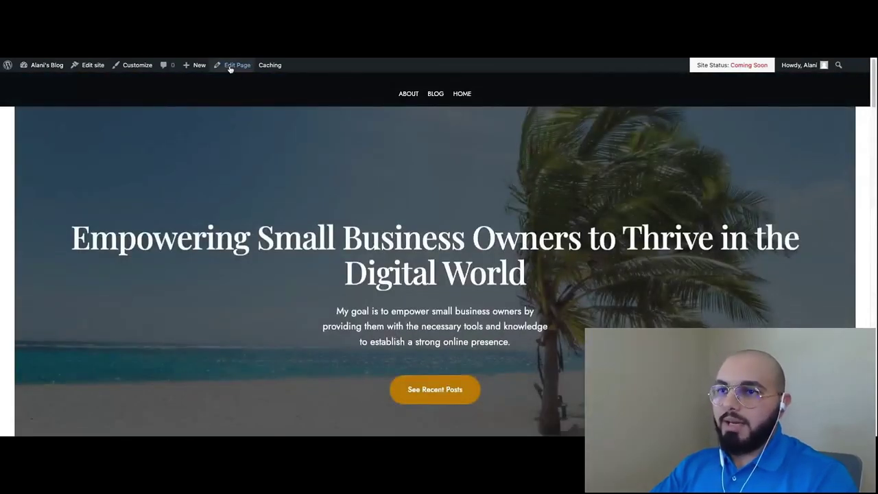
# Reopen the homepage in the page editor at the My Work section and show the List View of its blocks
pyautogui.click(237, 65)
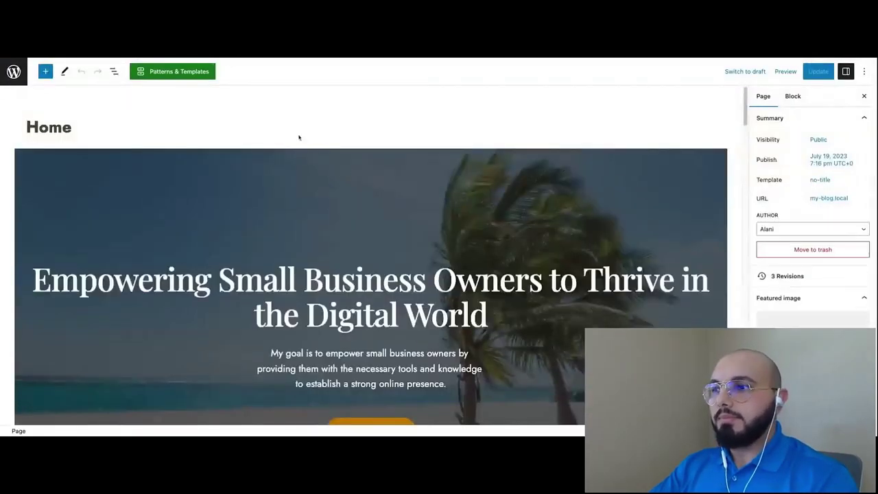
pyautogui.scroll(-10, 297, 134)
pyautogui.scroll(-4, 405, 249)
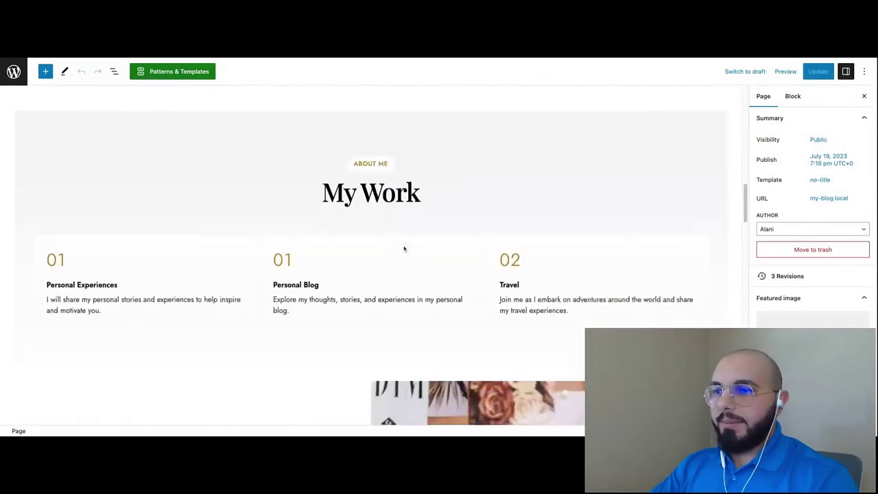
pyautogui.click(113, 72)
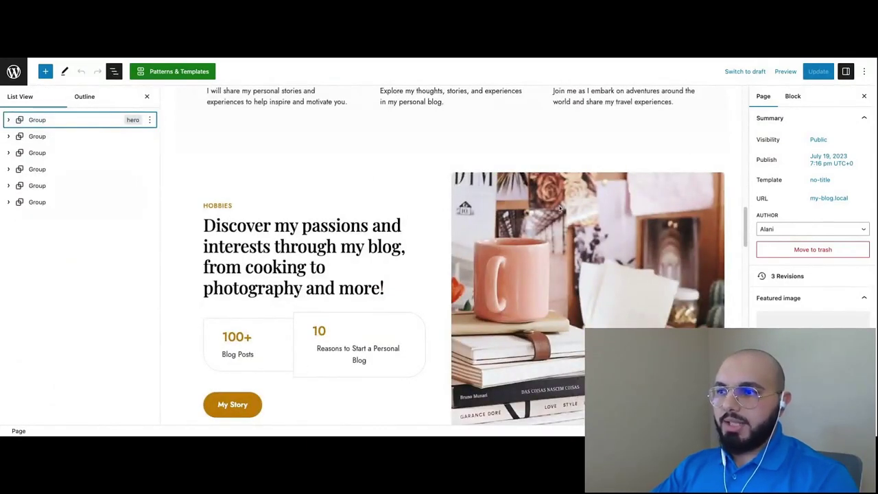
# Remove the group containing the Hobbies section, directly below the My Work section, from the page
pyautogui.scroll(1, 534, 209)
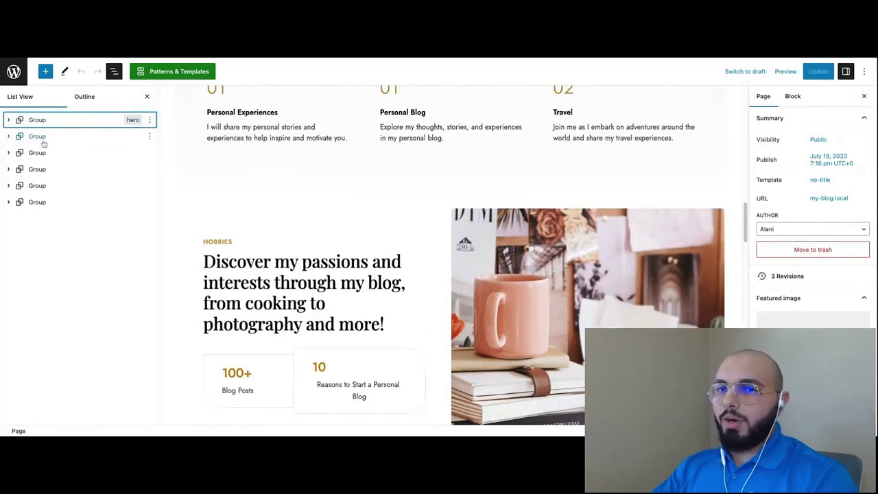
pyautogui.scroll(5, 337, 190)
pyautogui.scroll(-5, 323, 198)
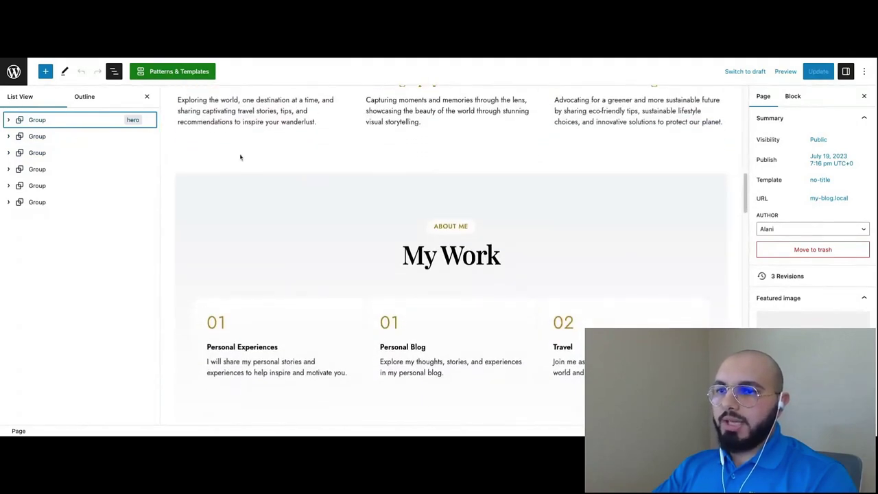
pyautogui.scroll(-1, 260, 186)
pyautogui.scroll(-2, 309, 182)
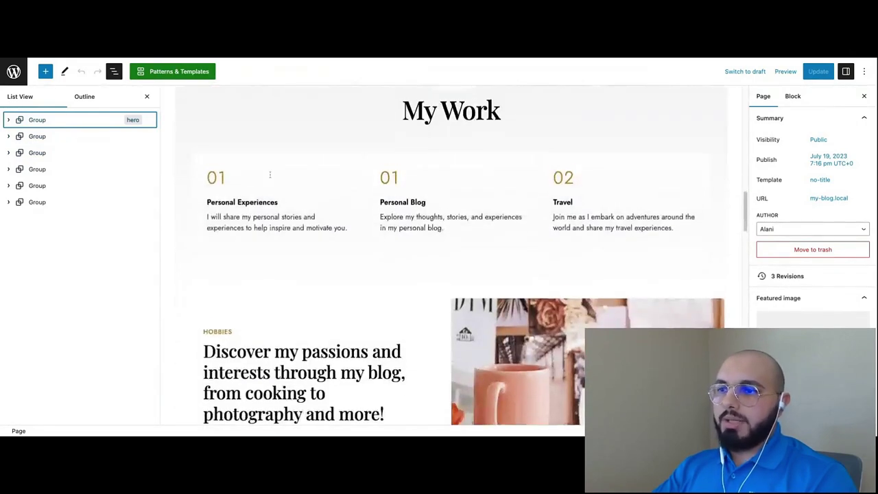
pyautogui.scroll(1, 386, 137)
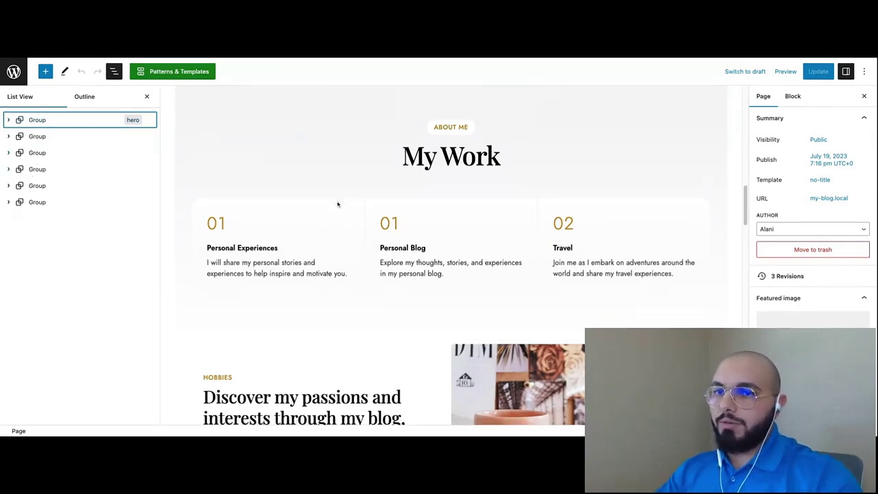
pyautogui.click(48, 171)
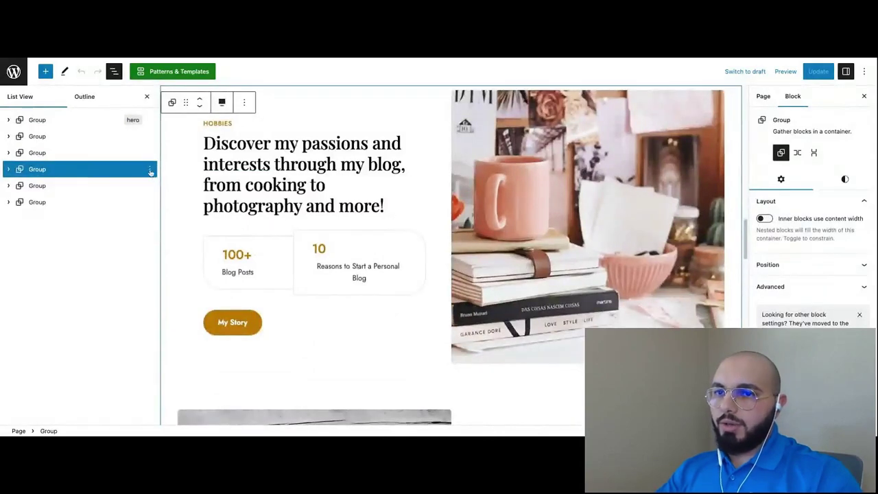
pyautogui.click(149, 170)
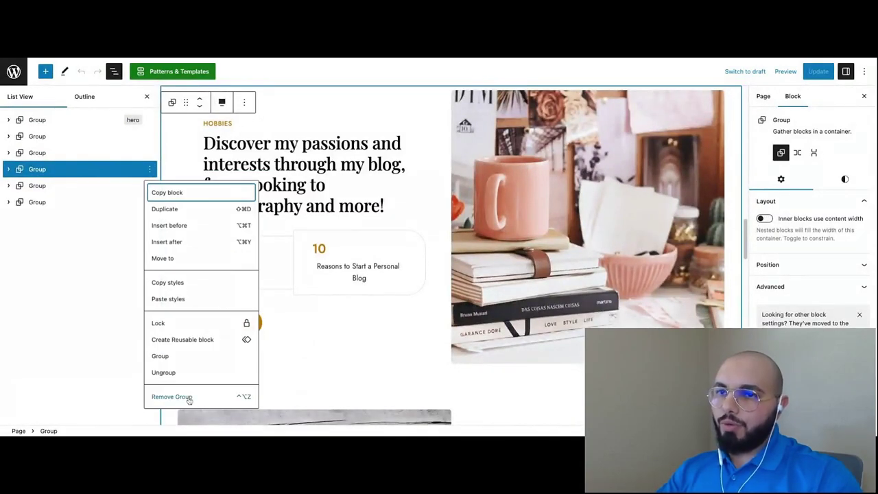
pyautogui.click(172, 396)
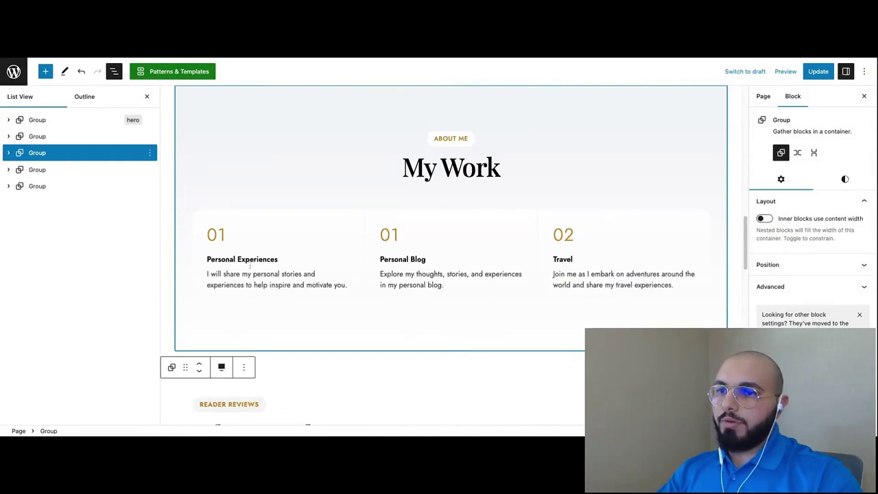
pyautogui.scroll(-8, 250, 268)
pyautogui.scroll(3, 282, 217)
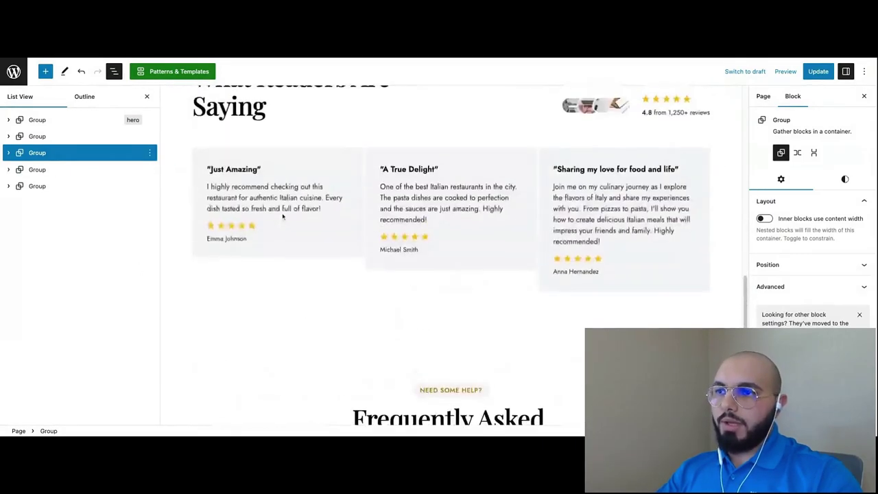
# Remove the group containing the What Readers Are Saying reviews section from the page
pyautogui.scroll(2, 282, 216)
pyautogui.click(35, 169)
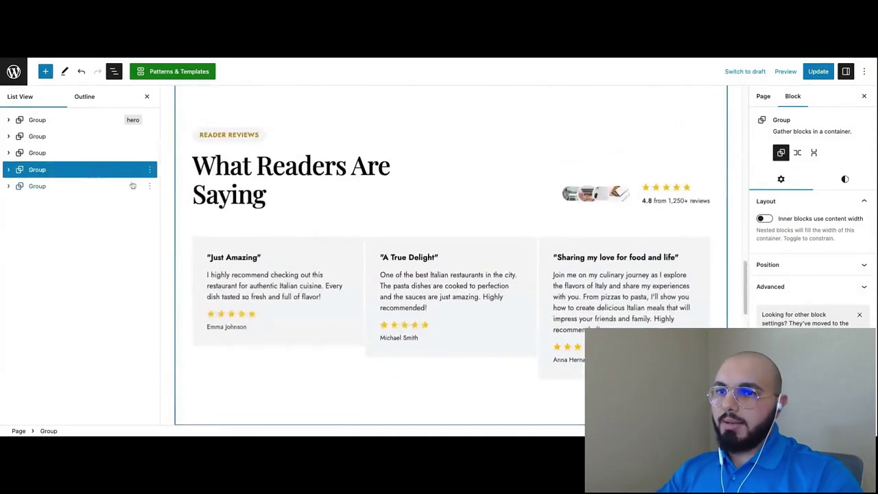
pyautogui.click(150, 169)
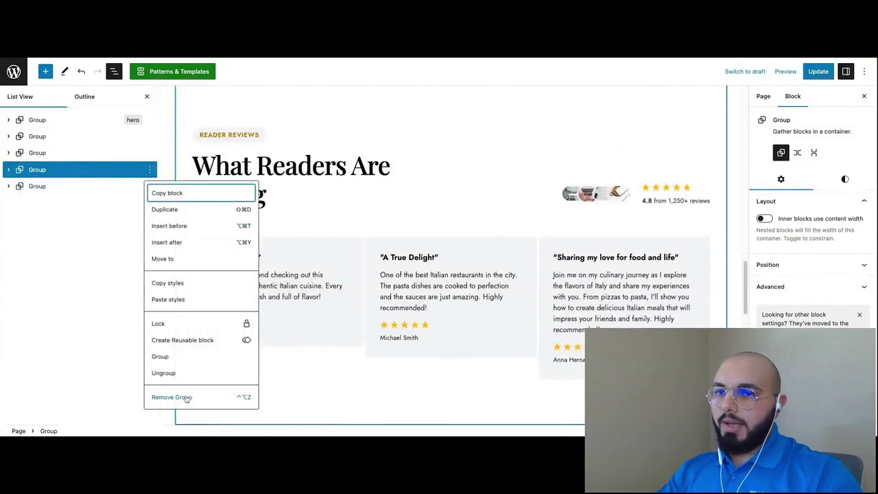
pyautogui.click(171, 397)
# Remove the group containing the Frequently Asked Questions section and update the page
pyautogui.click(48, 170)
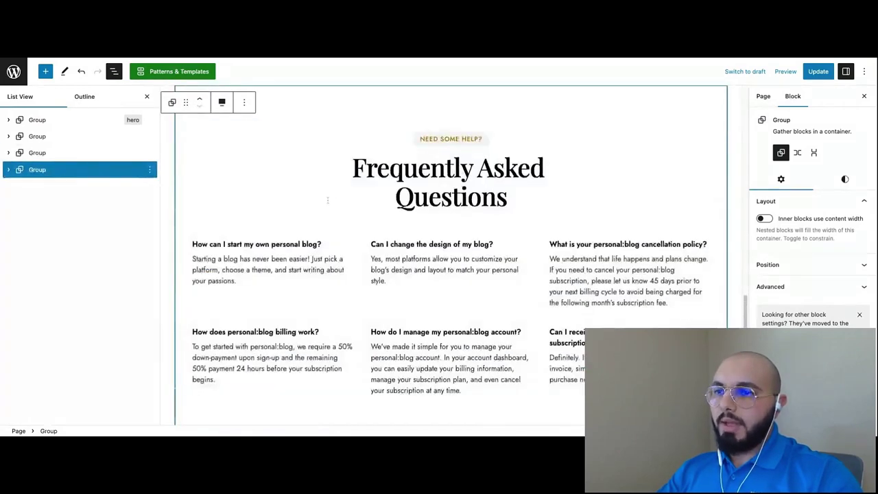
pyautogui.click(149, 169)
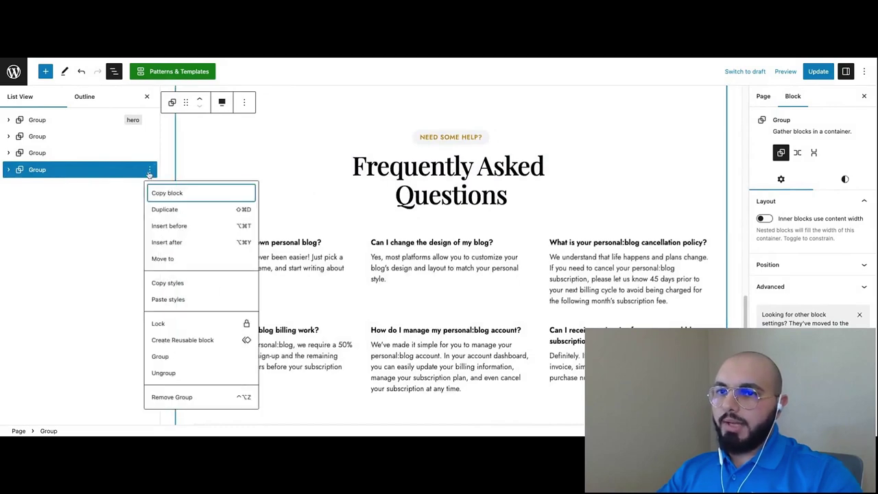
pyautogui.click(188, 404)
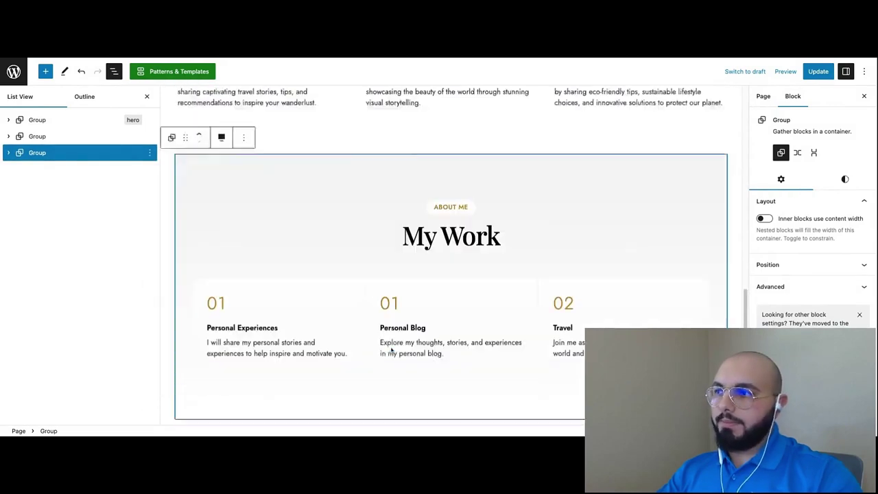
pyautogui.click(818, 72)
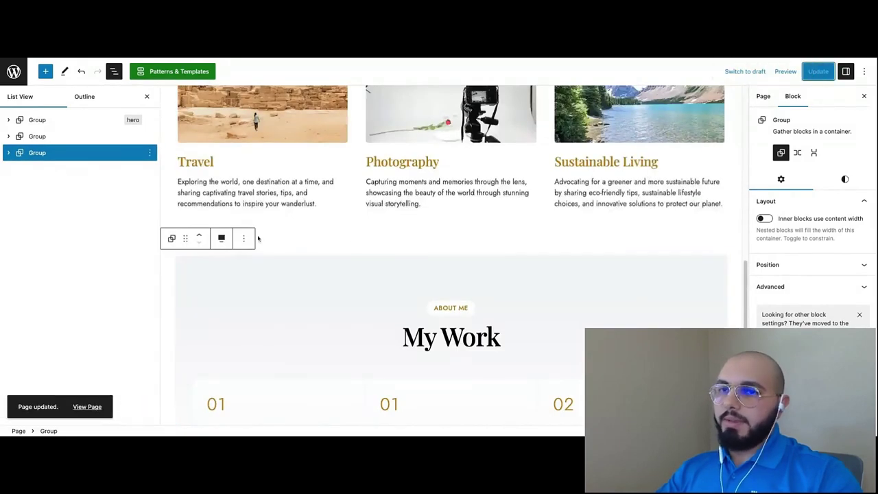
# Leave the editor, open the live homepage and review it from the hero down to the My Work section and footer
pyautogui.click(14, 72)
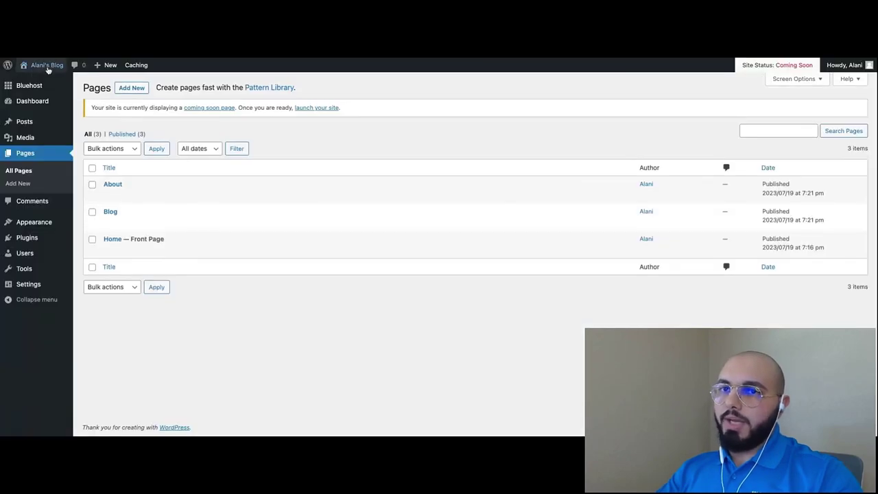
pyautogui.click(48, 69)
pyautogui.scroll(-10, 247, 204)
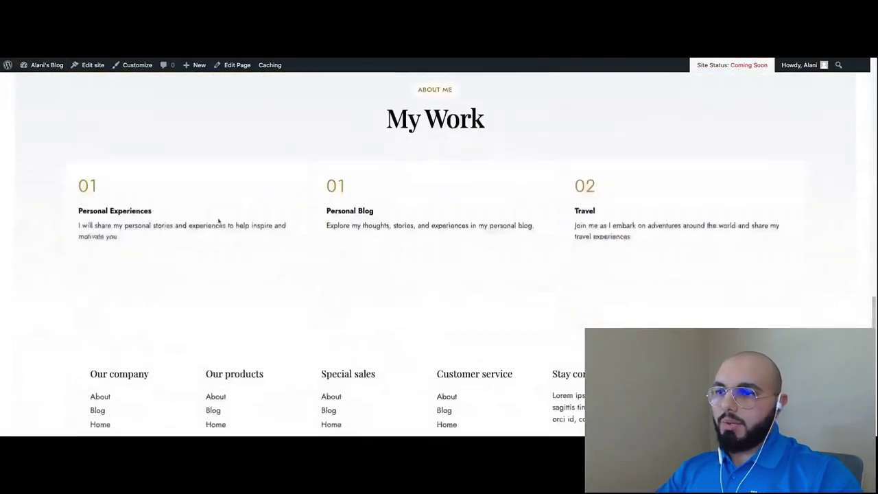
pyautogui.scroll(3, 297, 226)
pyautogui.scroll(5, 281, 342)
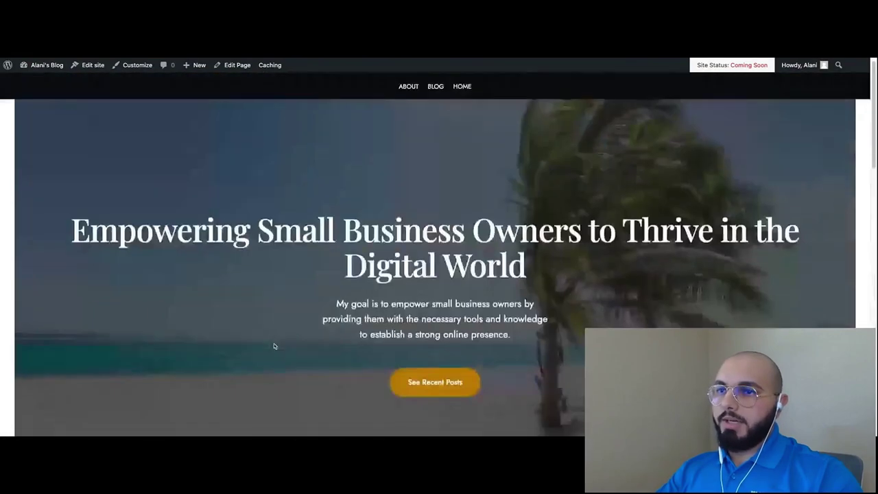
# Reopen the homepage in the page editor at the empty area below the My Work section
pyautogui.click(231, 71)
pyautogui.scroll(-10, 231, 205)
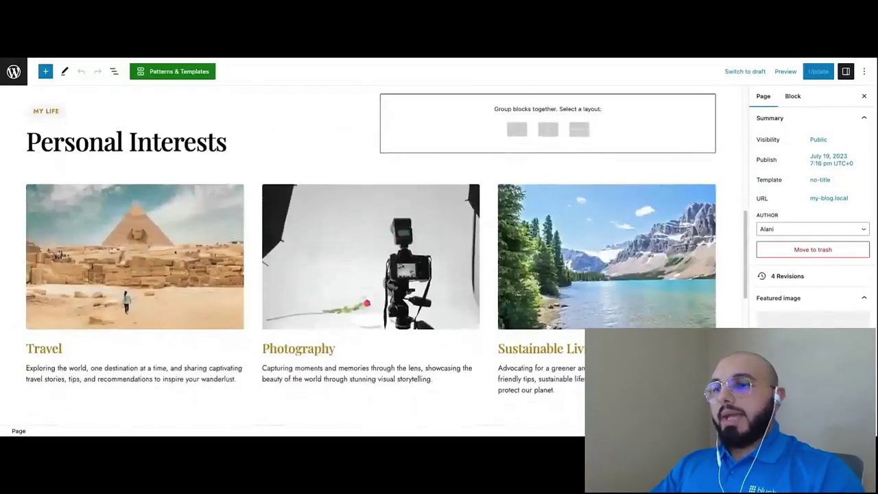
pyautogui.scroll(-8, 227, 240)
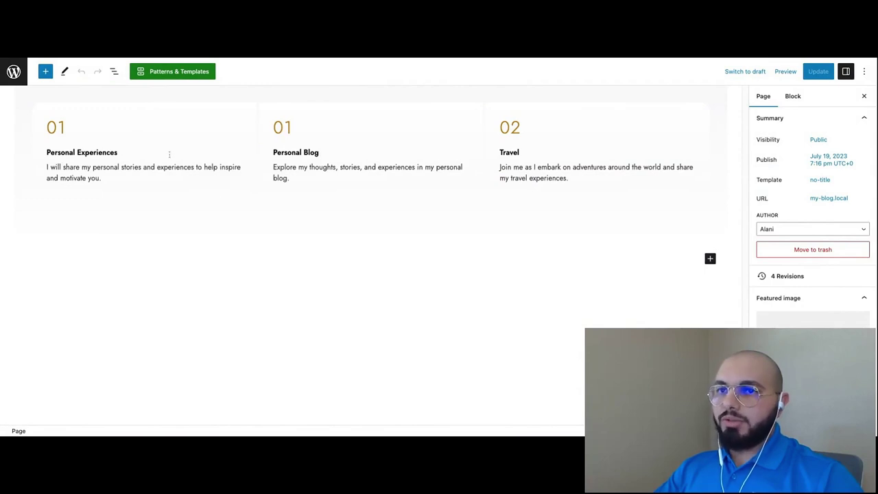
# Look through the blocks available for insertion, including the pattern, media, widget and theme categories
pyautogui.click(710, 259)
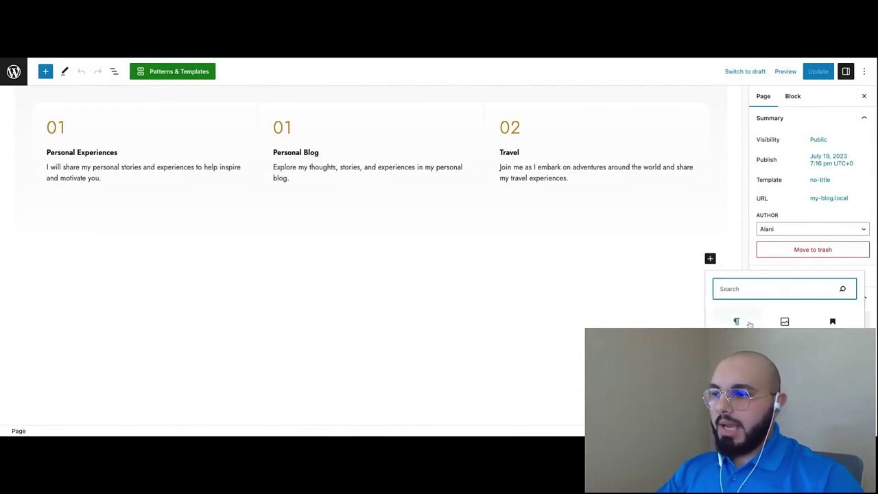
pyautogui.press('Escape')
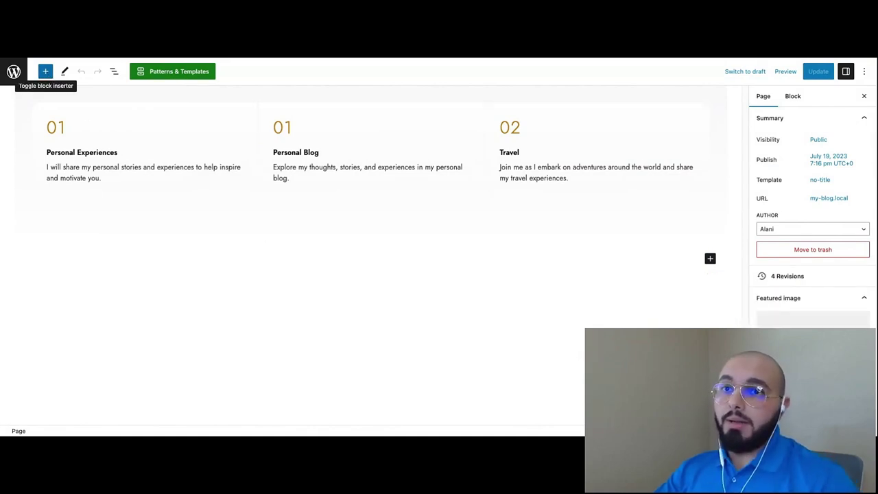
pyautogui.click(45, 71)
pyautogui.scroll(-5, 76, 206)
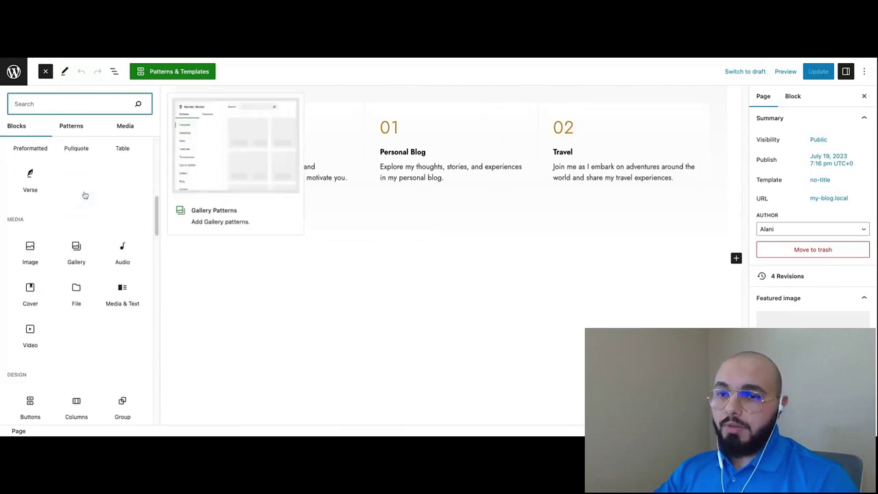
pyautogui.scroll(-15, 65, 230)
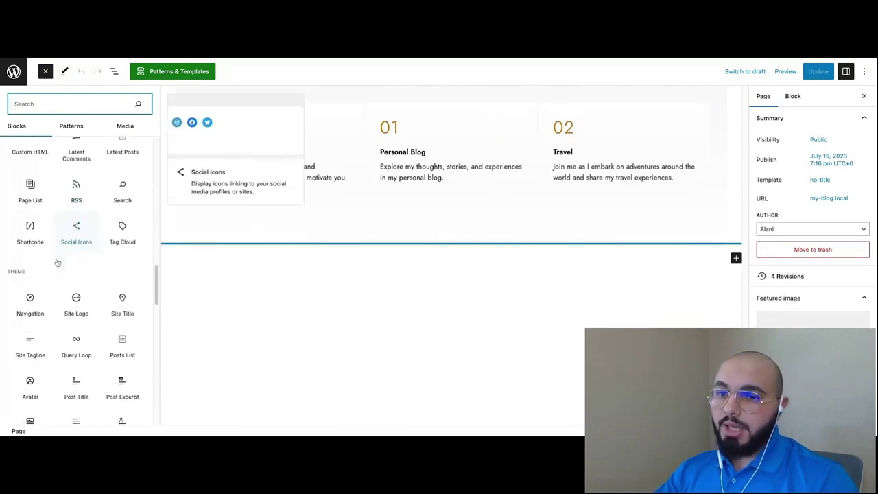
pyautogui.scroll(20, 55, 264)
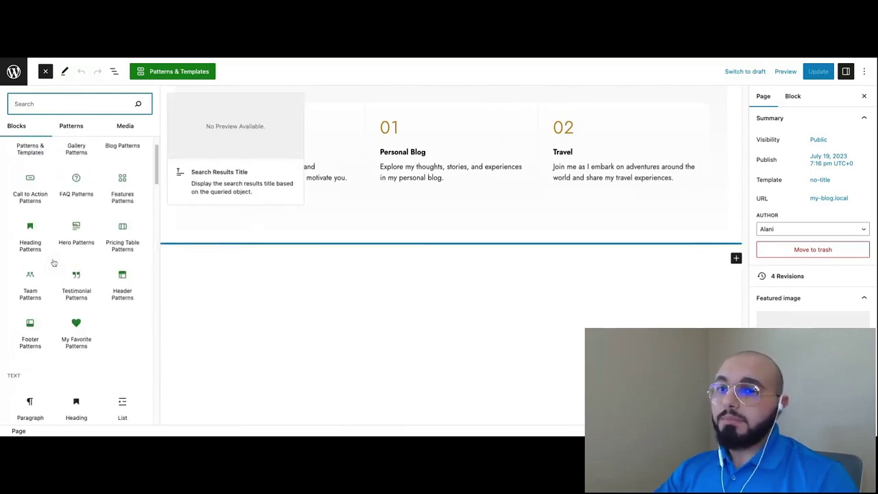
pyautogui.press('Escape')
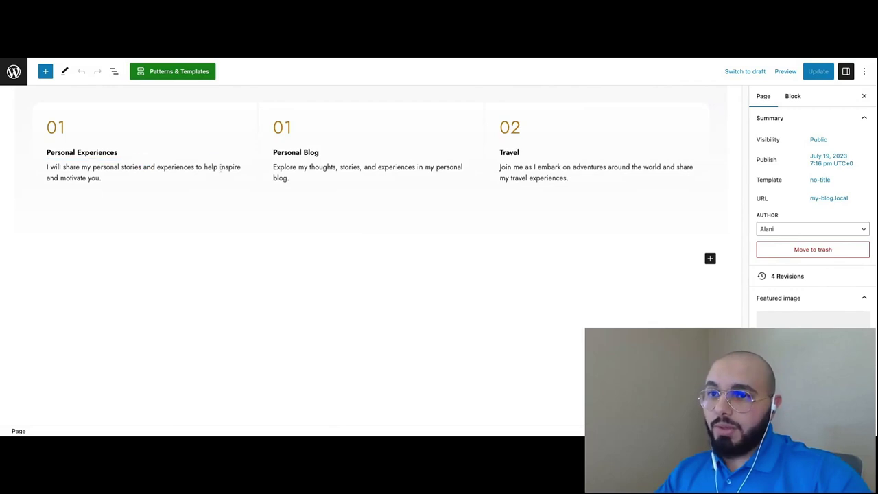
# Browse the Team patterns in the pattern library and insert the first one, with three staggered portraits, below the My Work section
pyautogui.click(172, 72)
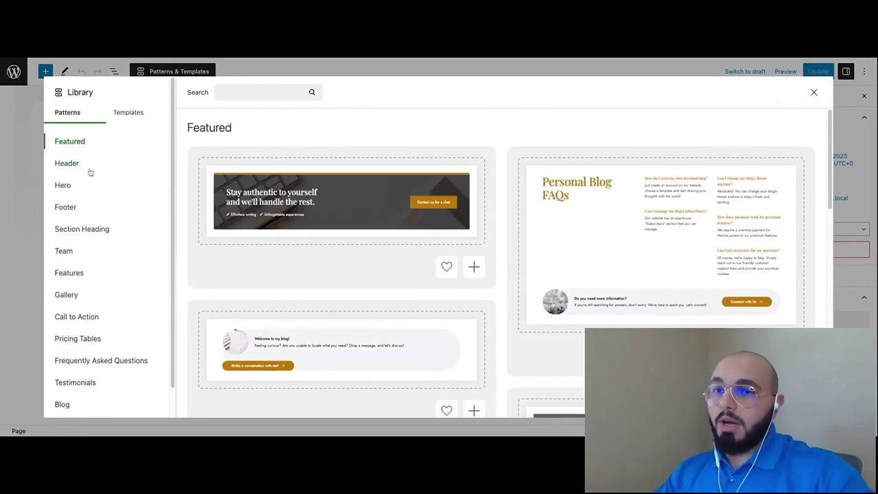
pyautogui.scroll(-2, 88, 171)
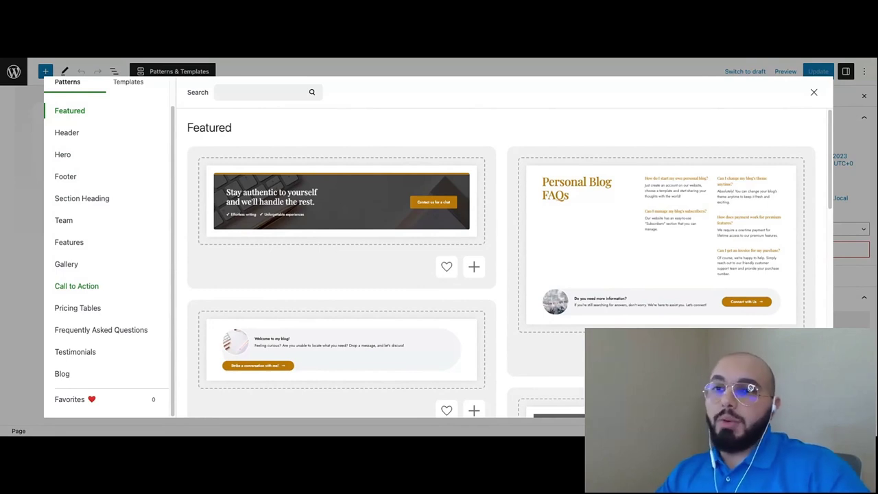
pyautogui.click(64, 220)
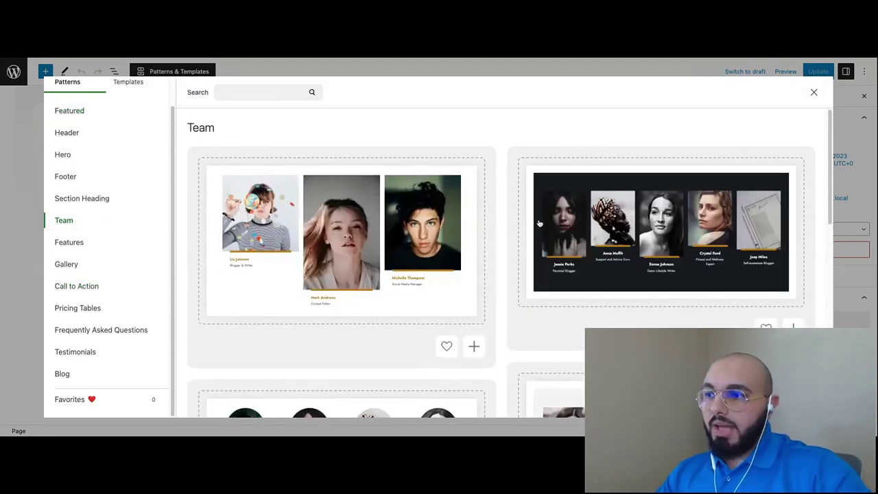
pyautogui.scroll(-5, 539, 223)
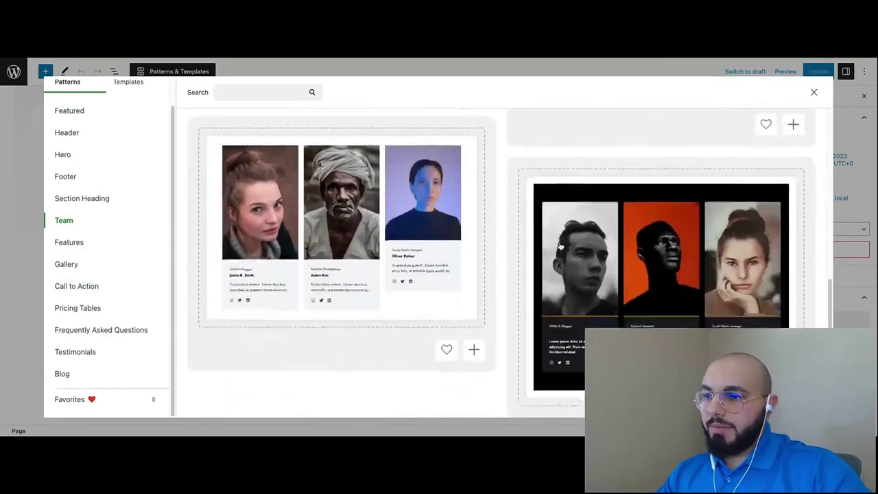
pyautogui.scroll(7, 561, 245)
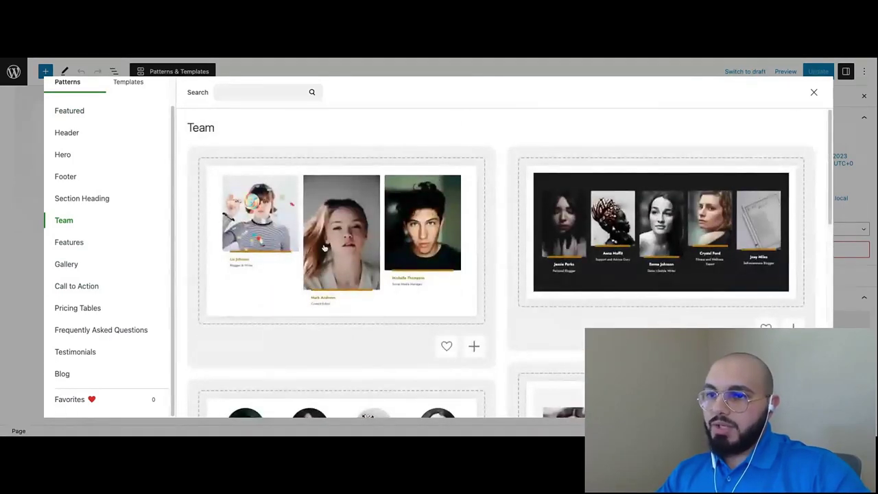
pyautogui.scroll(-1, 325, 244)
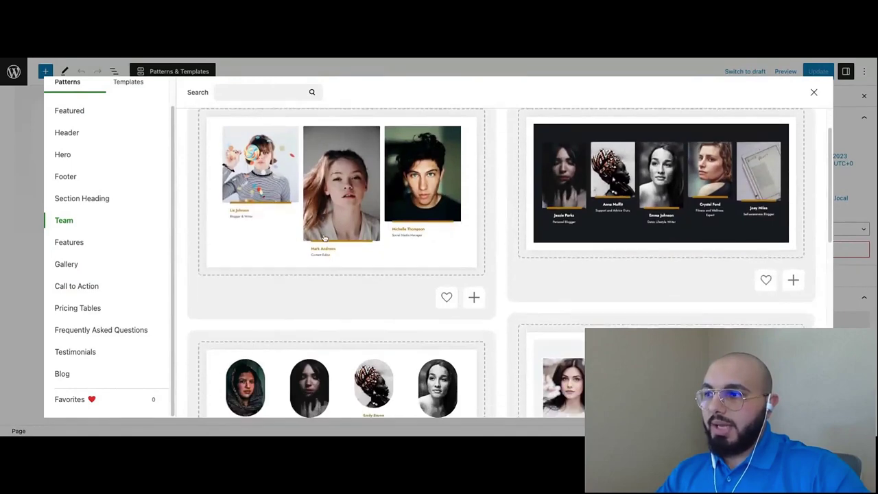
pyautogui.scroll(-1, 295, 194)
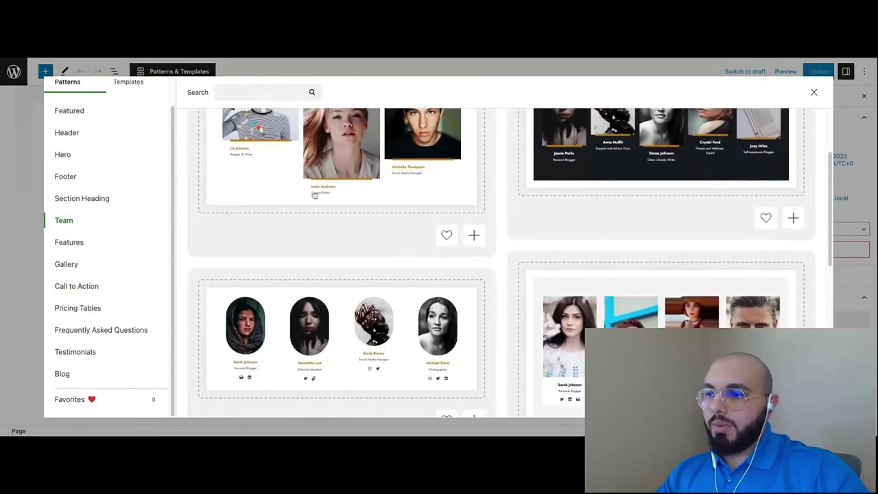
pyautogui.click(471, 235)
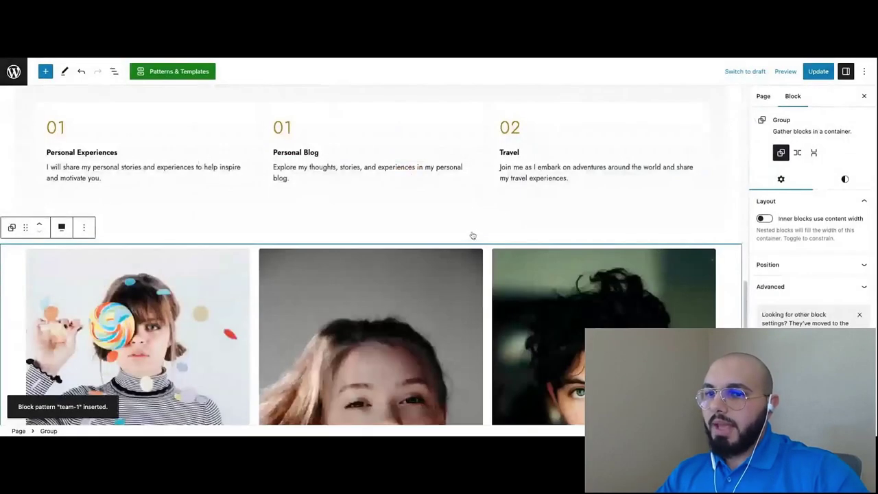
# Examine the inserted team section's photos, names and job titles, and inspect its first image block and its columns block
pyautogui.scroll(-3, 425, 205)
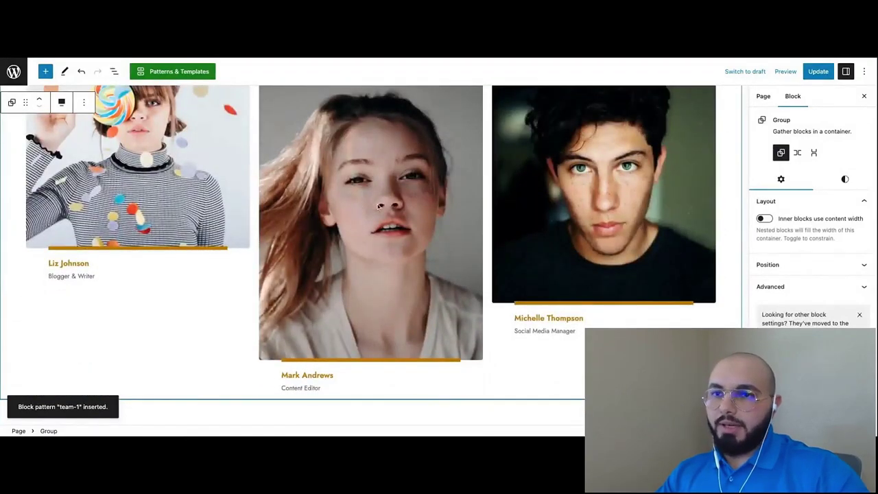
pyautogui.scroll(2, 384, 206)
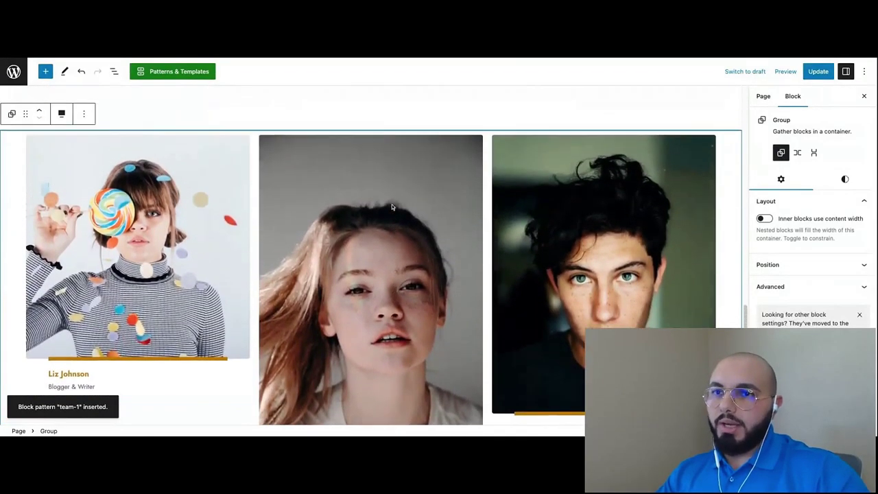
pyautogui.scroll(-1, 404, 272)
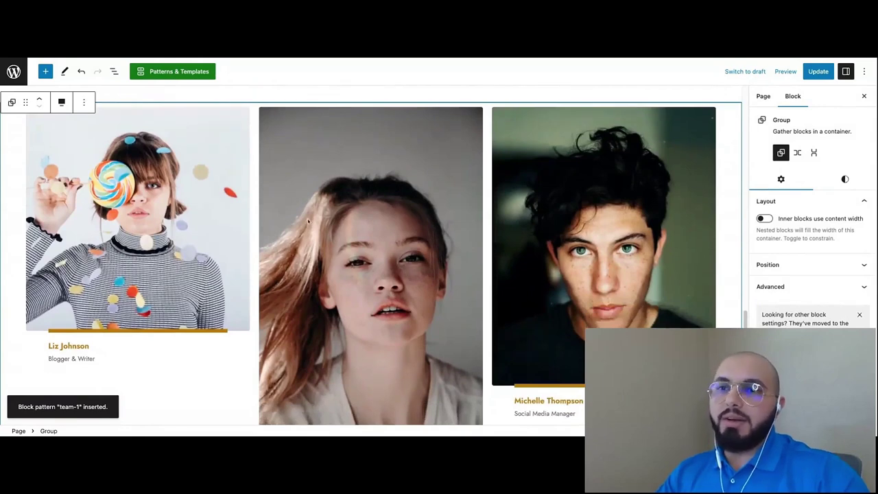
pyautogui.scroll(-2, 128, 163)
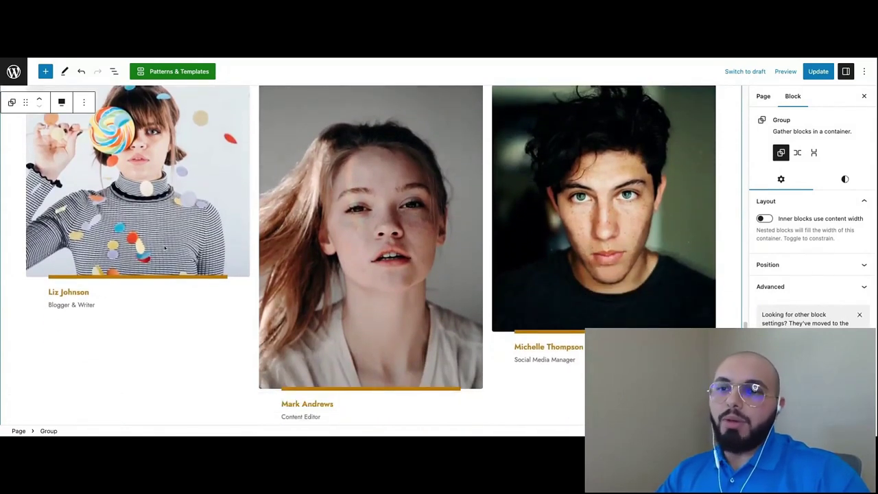
pyautogui.scroll(-1, 69, 291)
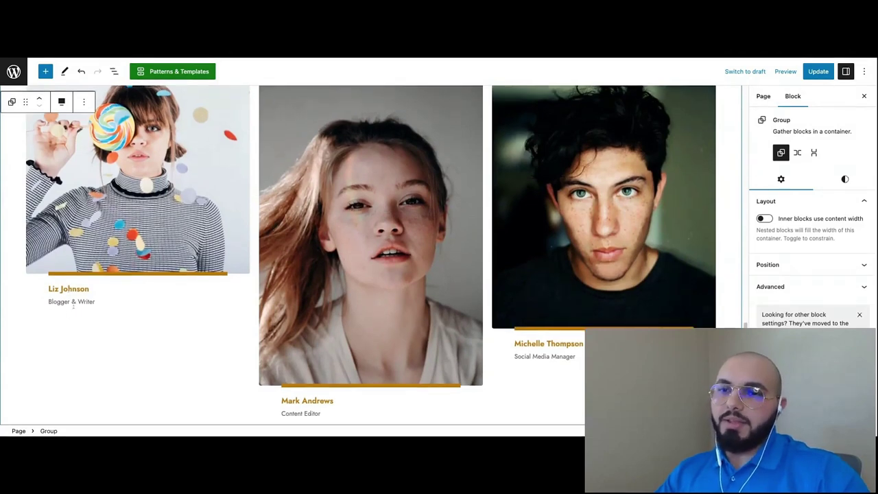
pyautogui.scroll(-1, 72, 307)
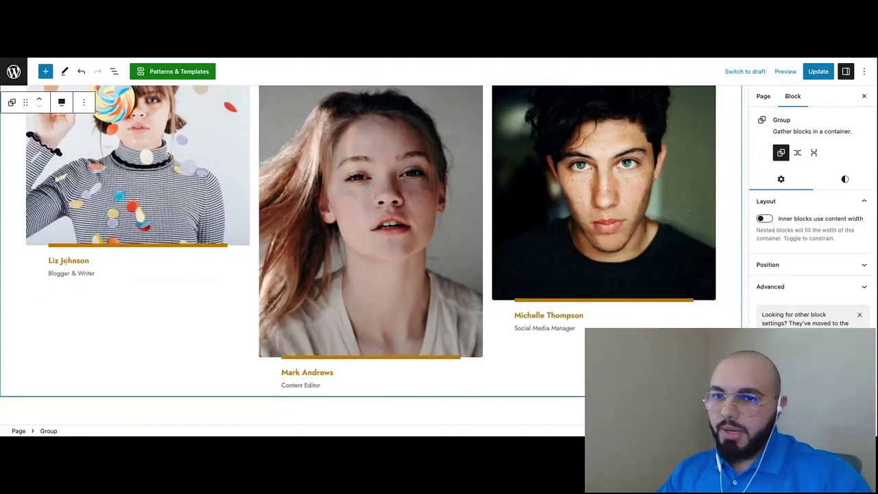
pyautogui.click(90, 244)
pyautogui.scroll(1, 82, 288)
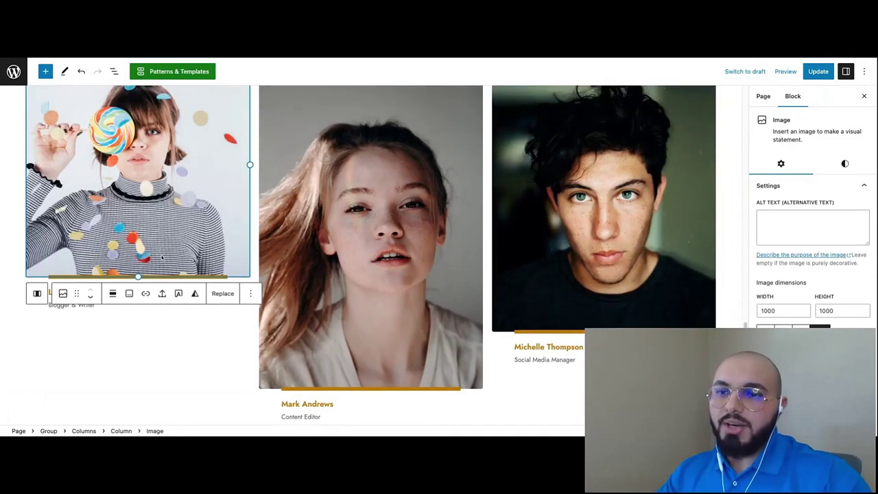
pyautogui.click(76, 328)
pyautogui.scroll(2, 69, 305)
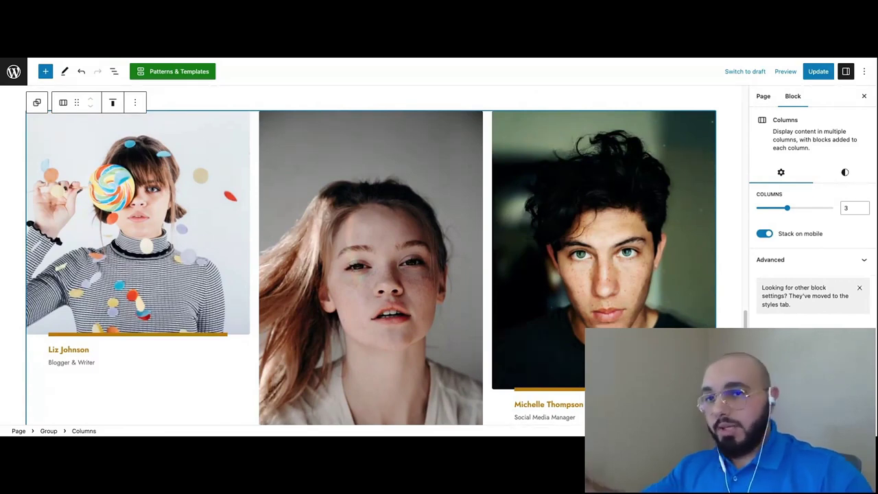
# Remove the entire team section group below the My Work section from the homepage and update the page
pyautogui.click(136, 103)
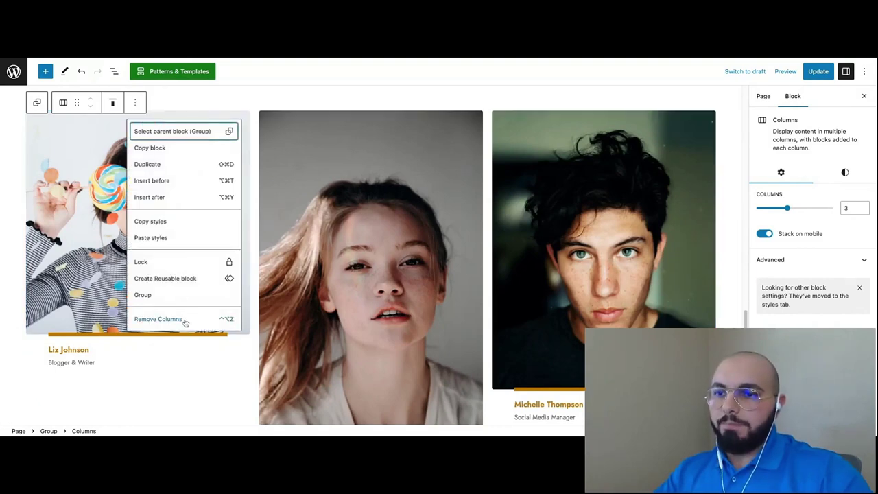
pyautogui.click(71, 362)
pyautogui.click(114, 71)
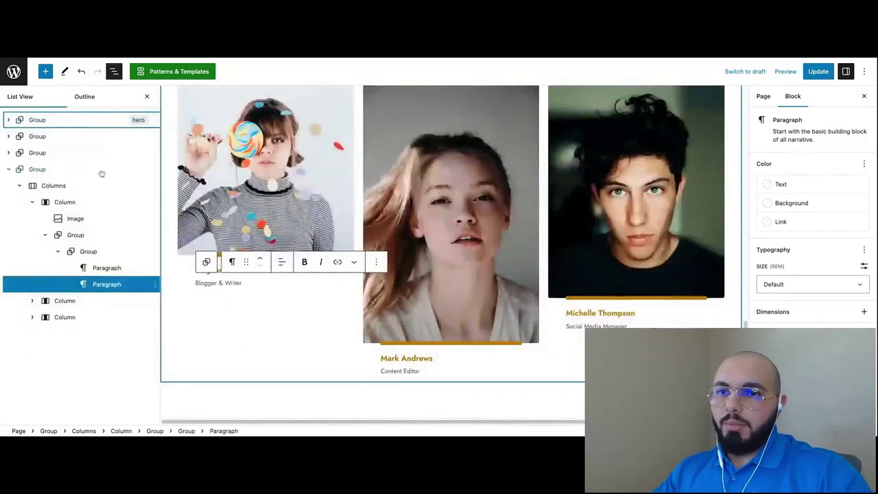
pyautogui.click(8, 169)
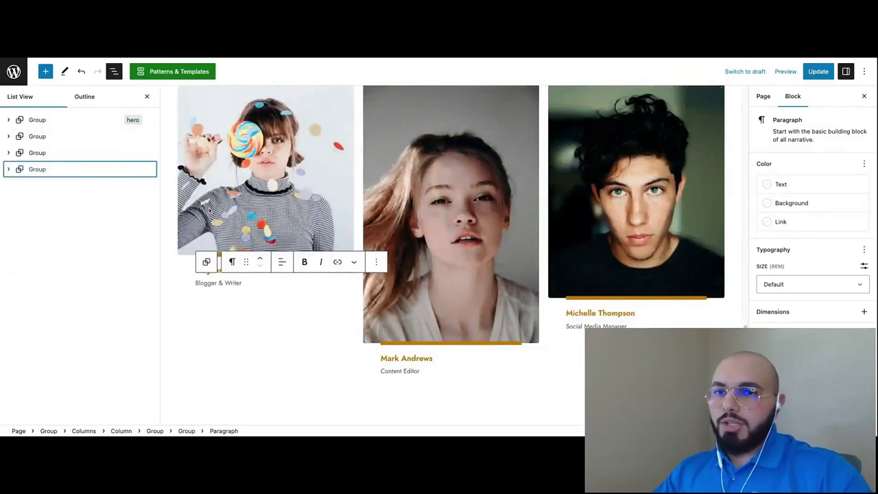
pyautogui.scroll(3, 563, 234)
pyautogui.scroll(-5, 376, 261)
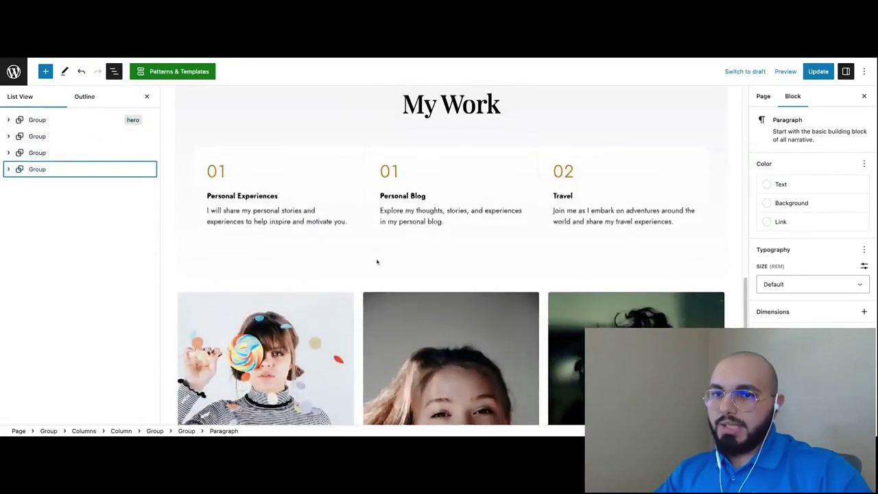
pyautogui.click(51, 170)
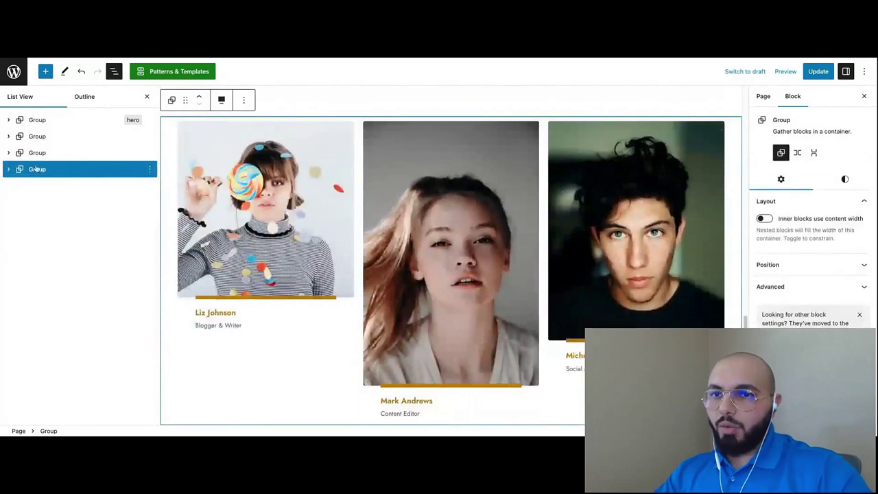
pyautogui.click(149, 169)
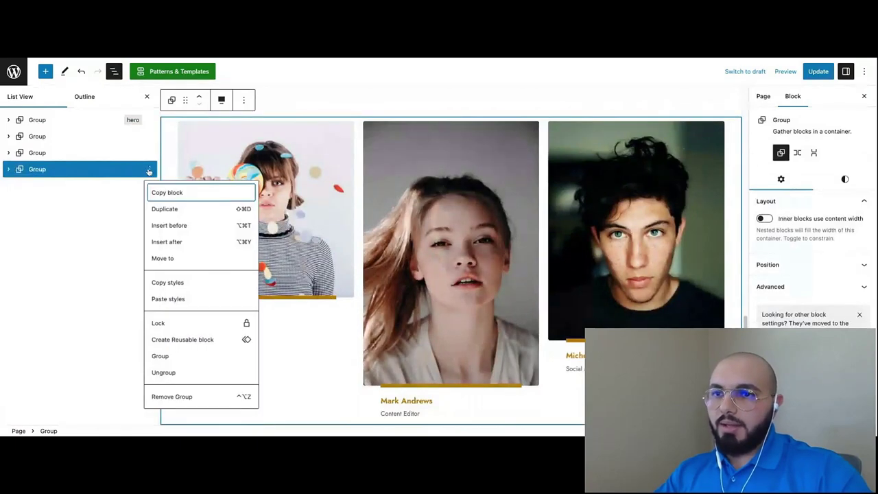
pyautogui.click(170, 398)
pyautogui.click(816, 74)
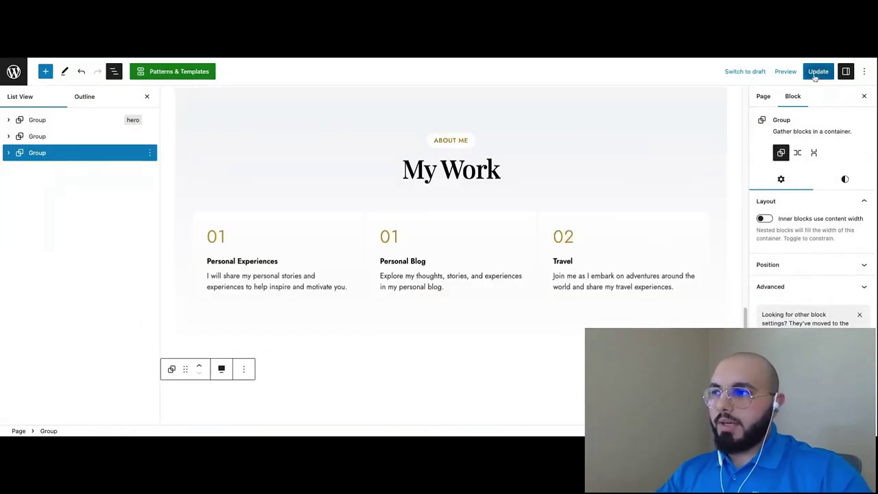
# Return to the list of pages and open the Blog page for editing
pyautogui.click(12, 72)
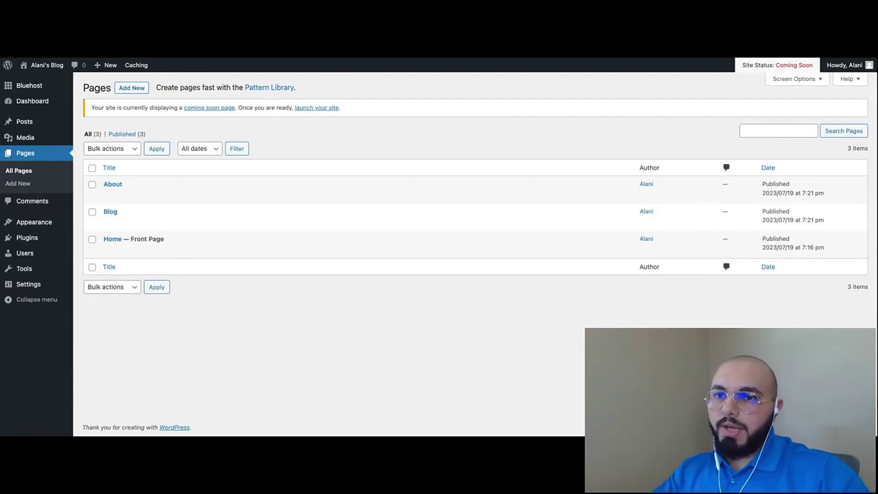
pyautogui.moveTo(110, 218)
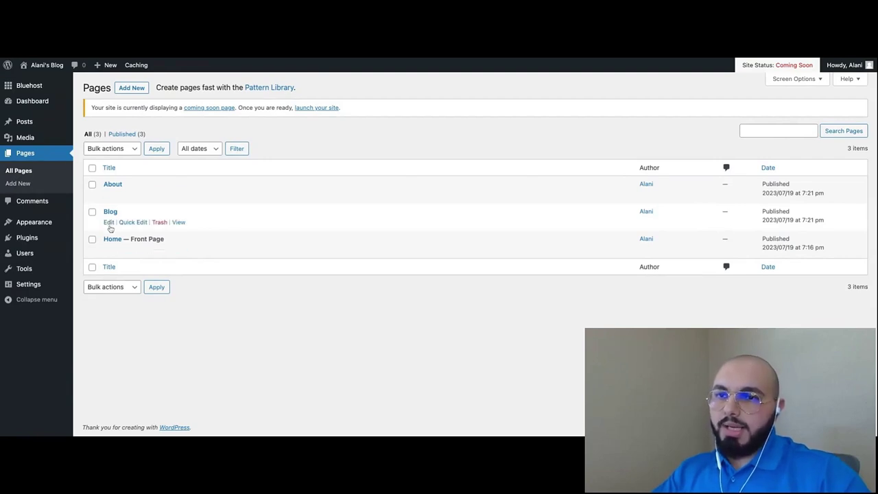
pyautogui.click(109, 222)
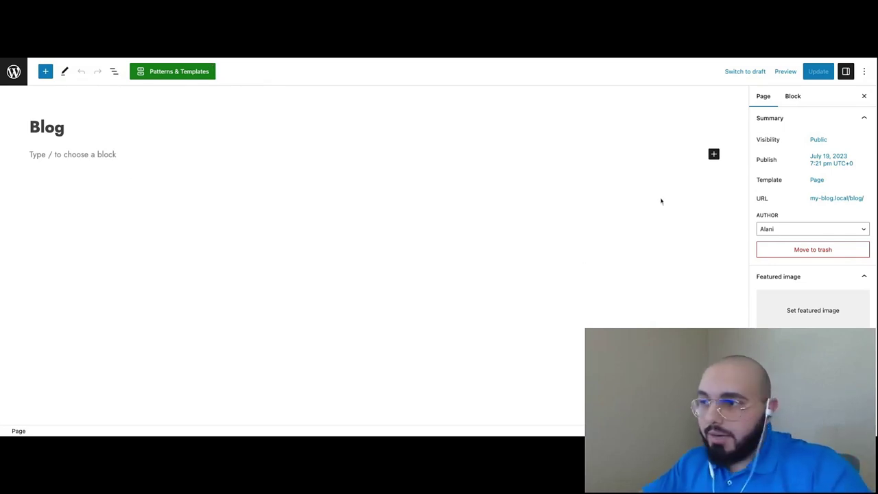
# Insert the first Blog pattern, with three posts on a white background, into the empty Blog page and update the page
pyautogui.click(713, 155)
pyautogui.click(562, 213)
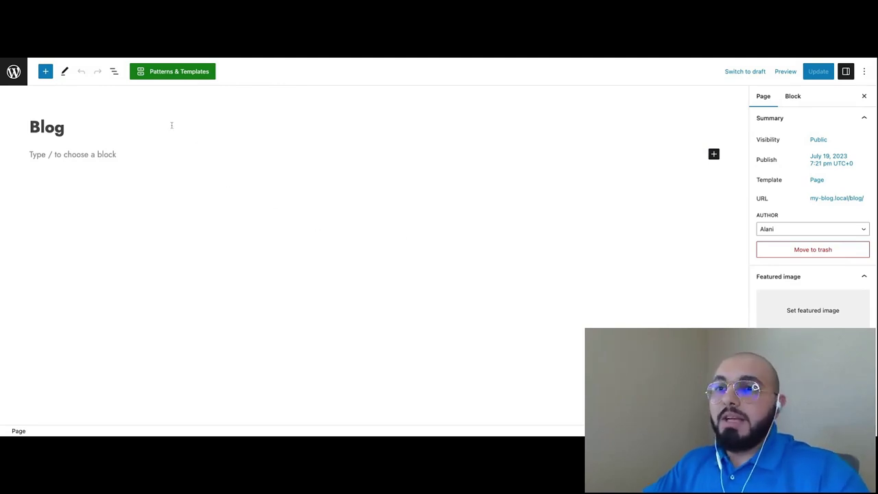
pyautogui.click(162, 72)
pyautogui.scroll(-1, 104, 229)
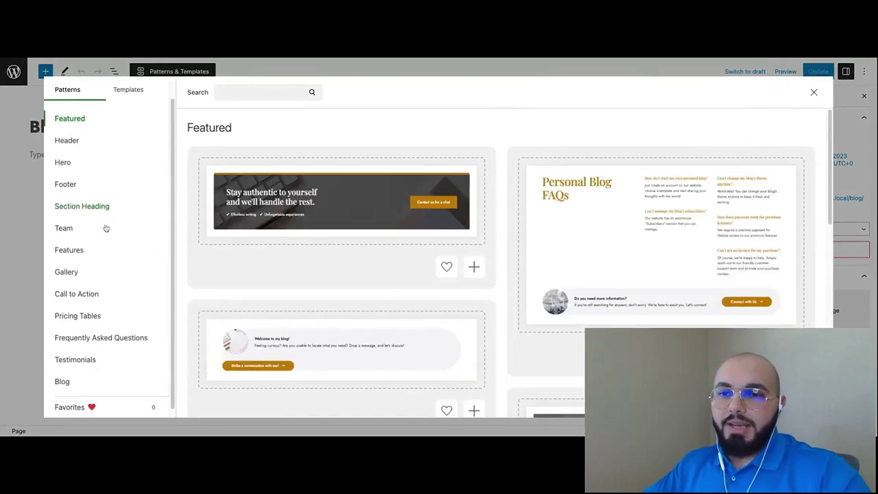
pyautogui.click(62, 375)
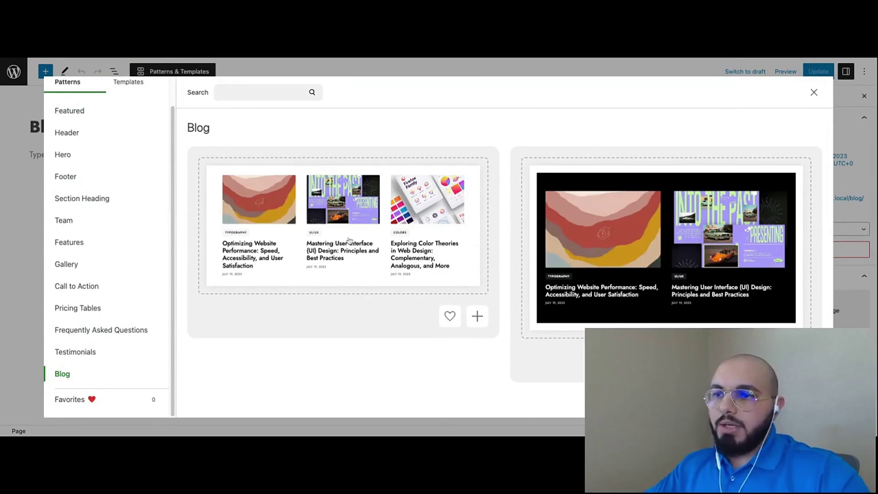
pyautogui.click(275, 219)
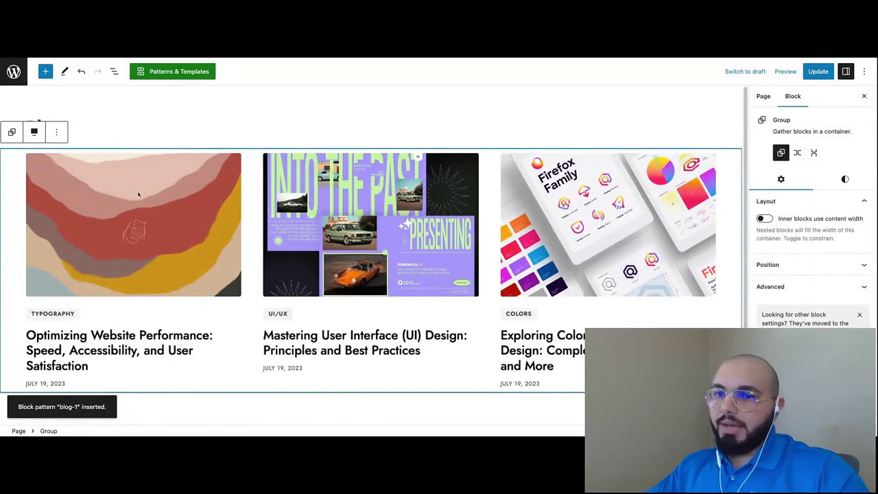
pyautogui.scroll(-1, 108, 254)
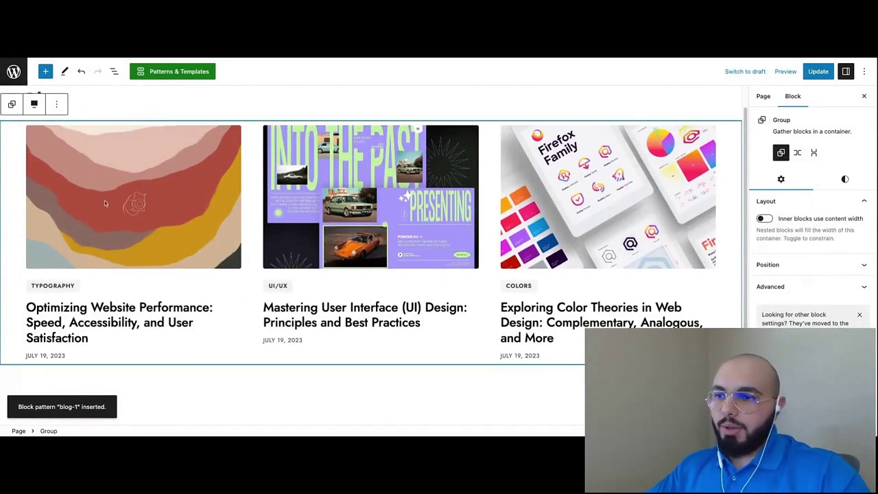
pyautogui.scroll(1, 83, 210)
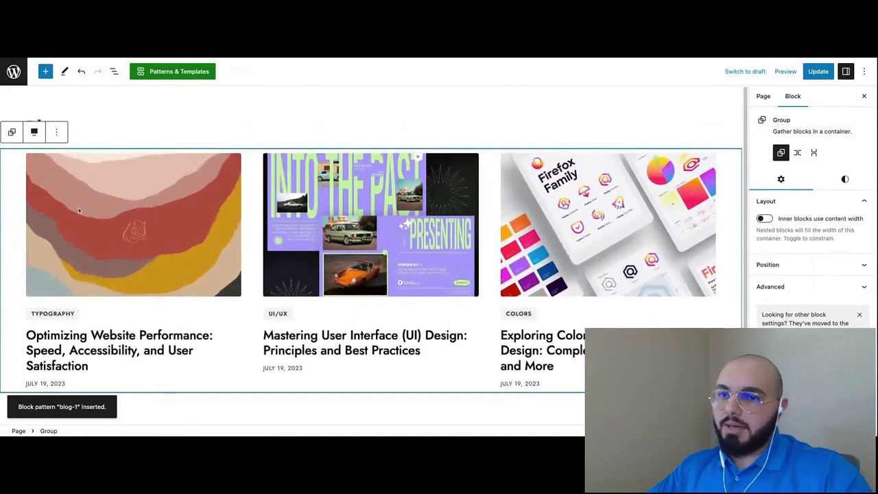
pyautogui.click(816, 72)
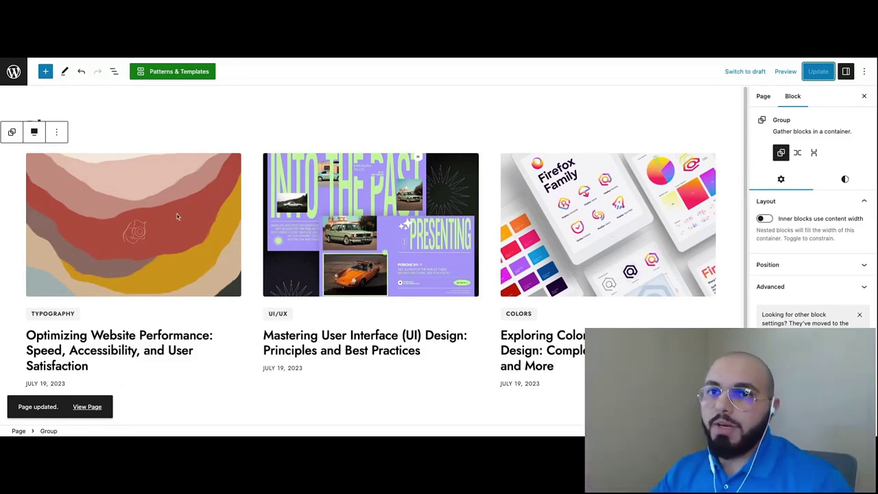
# Visit the live site and examine the Blog page with its post cards and footer
pyautogui.click(13, 72)
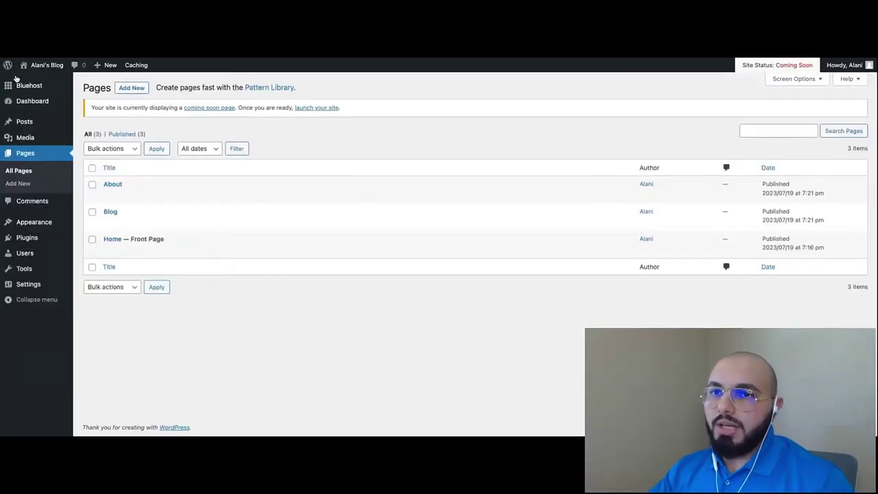
pyautogui.click(41, 65)
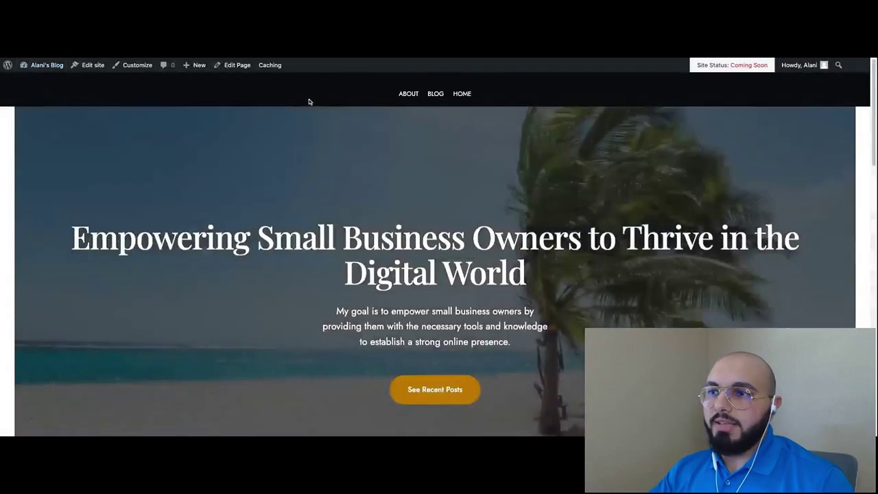
pyautogui.click(436, 95)
pyautogui.scroll(-5, 342, 269)
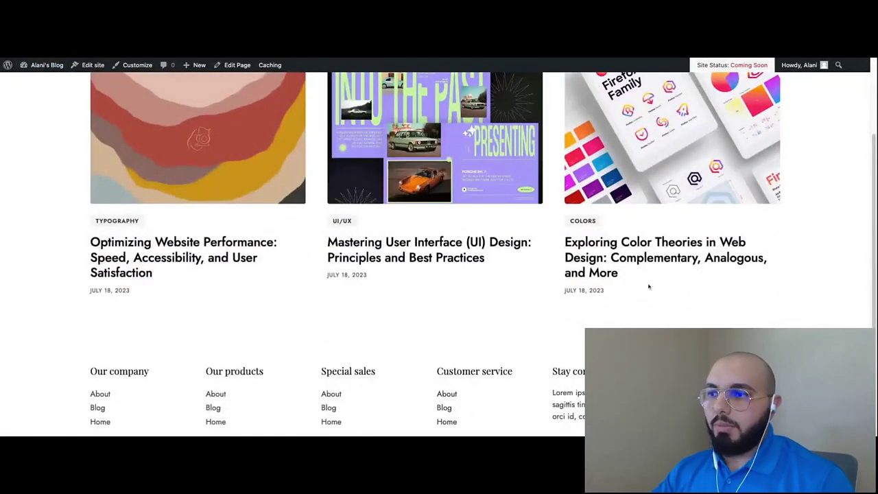
pyautogui.scroll(3, 250, 256)
pyautogui.scroll(-3, 229, 251)
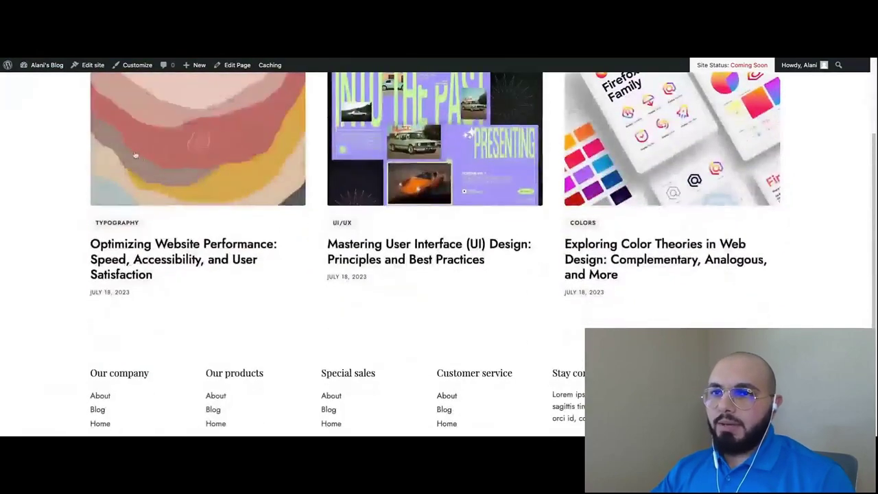
# Look at the list of all posts in the dashboard, and compare it with the posts displayed on the live Blog page
pyautogui.click(40, 68)
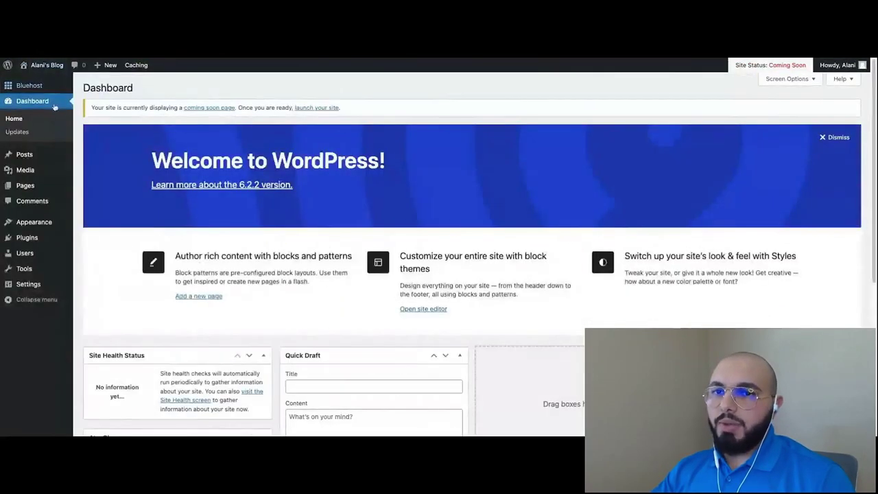
pyautogui.click(34, 156)
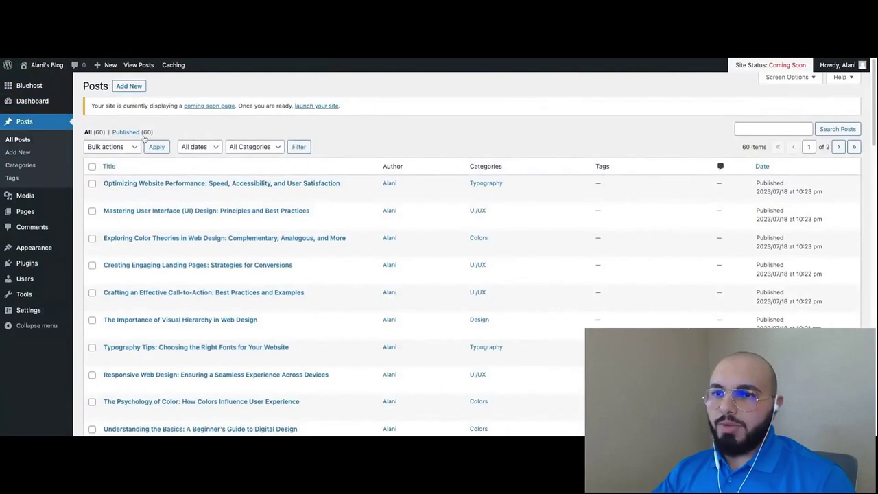
pyautogui.click(44, 65)
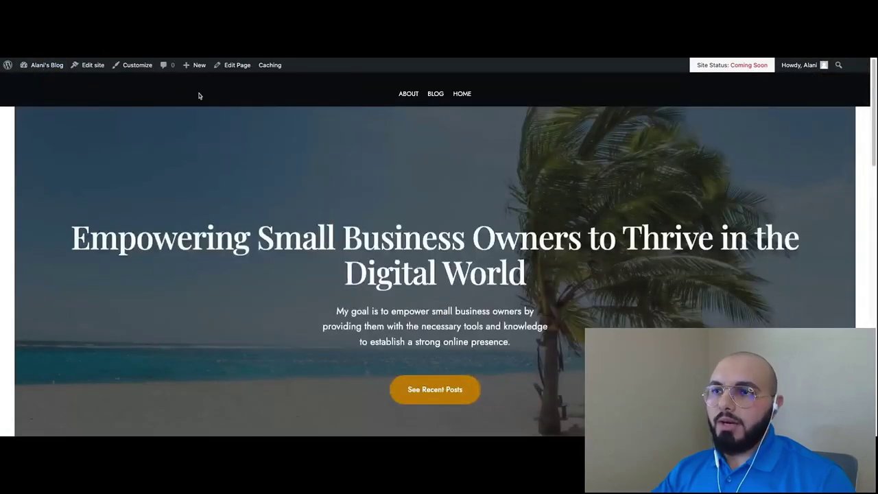
pyautogui.click(435, 95)
pyautogui.scroll(-1, 384, 192)
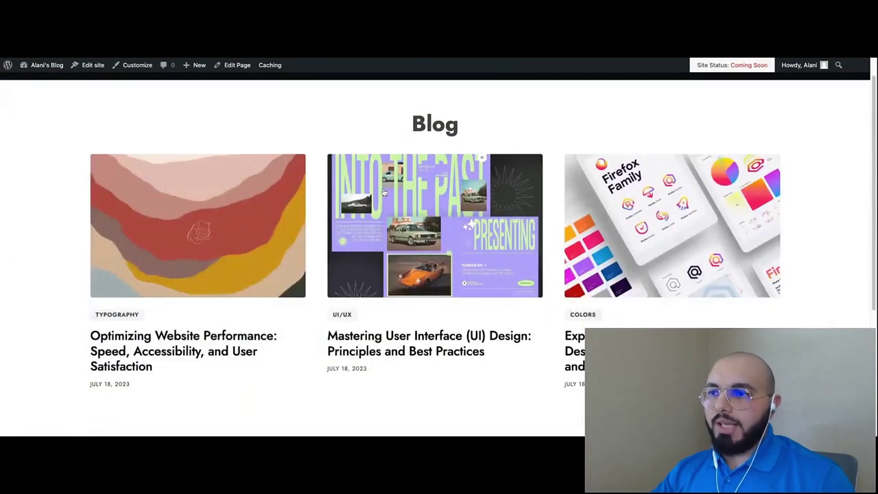
pyautogui.scroll(-3, 249, 215)
pyautogui.scroll(1, 234, 224)
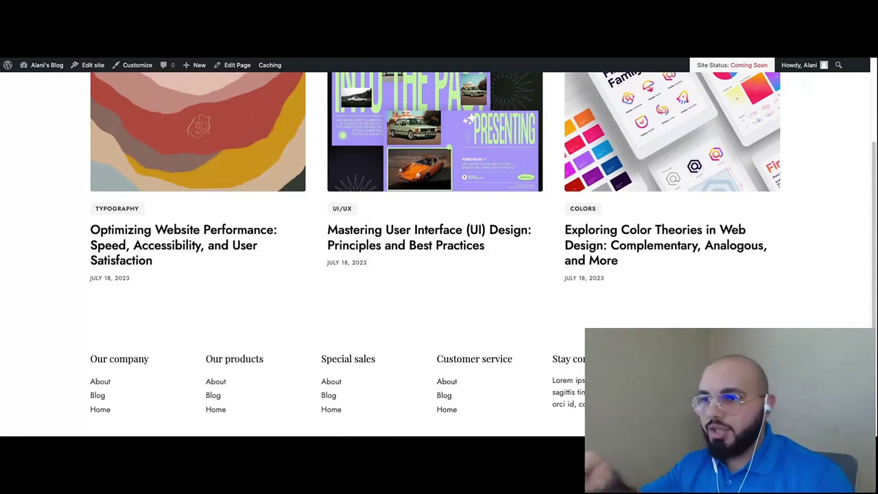
pyautogui.scroll(1, 480, 253)
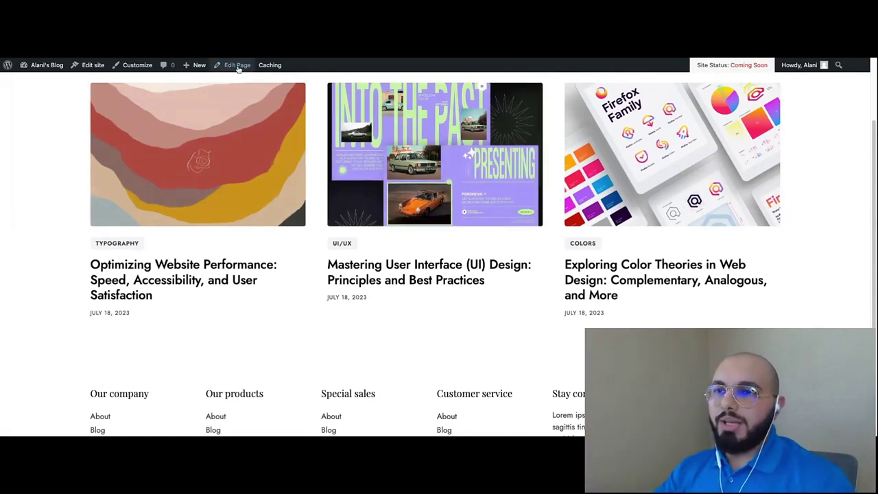
# Open the live Blog page for editing and expand its block structure through the group and Query Loop down to the Post Template
pyautogui.click(237, 66)
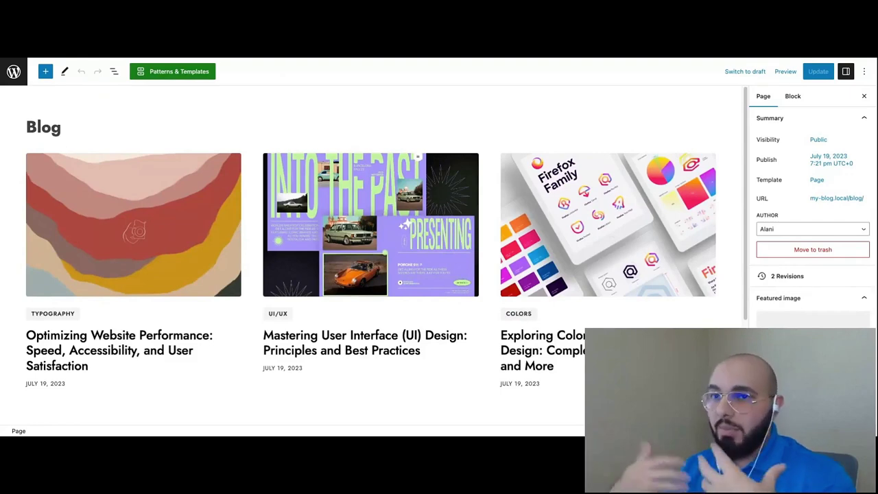
pyautogui.click(115, 72)
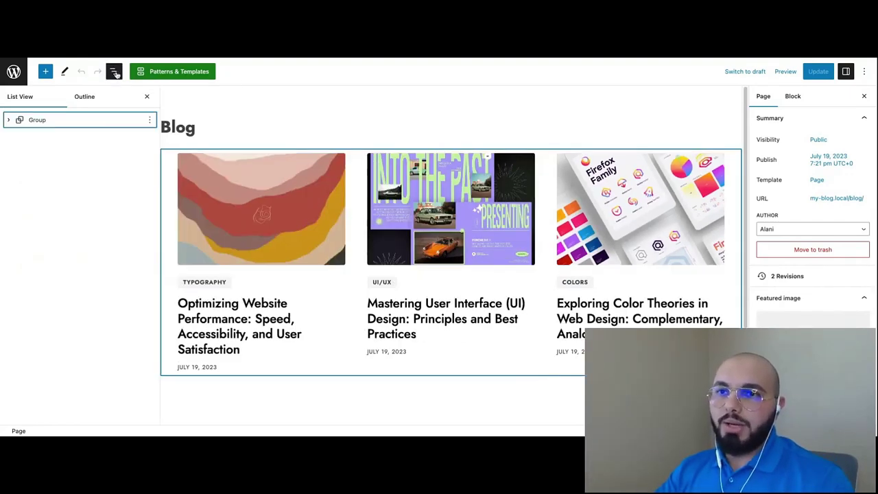
pyautogui.click(33, 122)
pyautogui.click(8, 120)
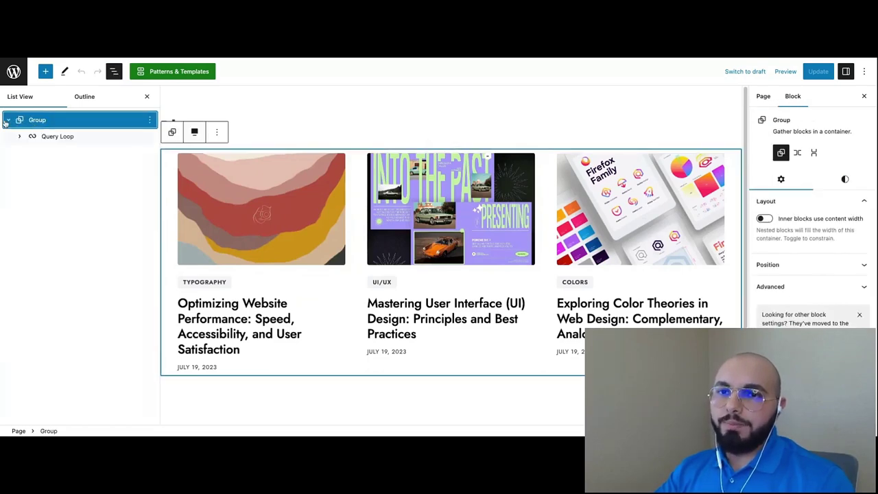
pyautogui.click(34, 137)
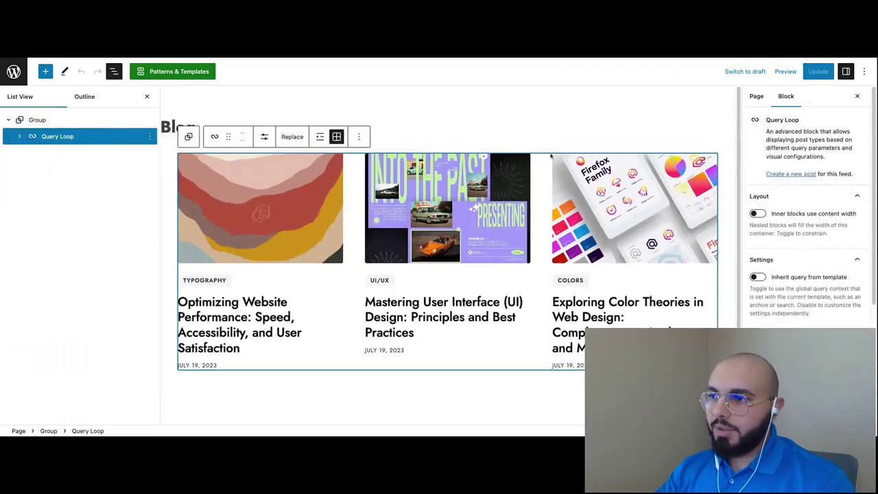
pyautogui.click(20, 137)
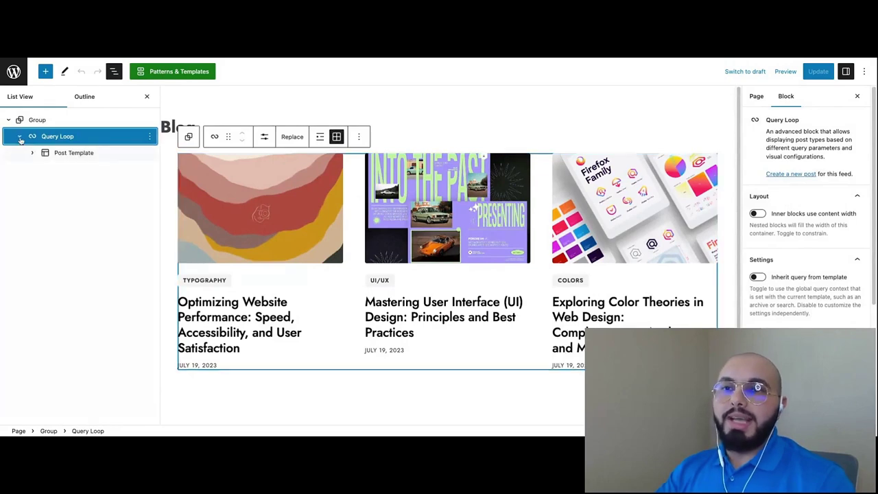
# Set the Blog page's Query Loop to show 9 items per page and check the extended post grid
pyautogui.click(69, 153)
pyautogui.click(59, 137)
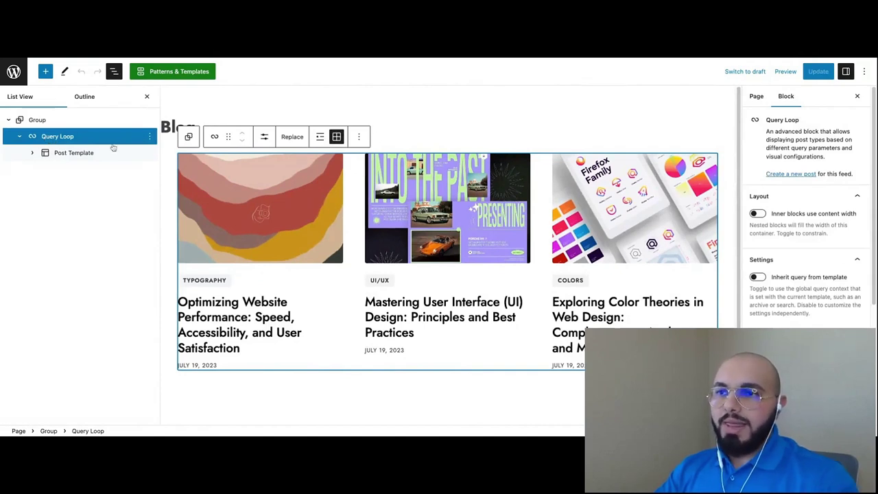
pyautogui.click(265, 138)
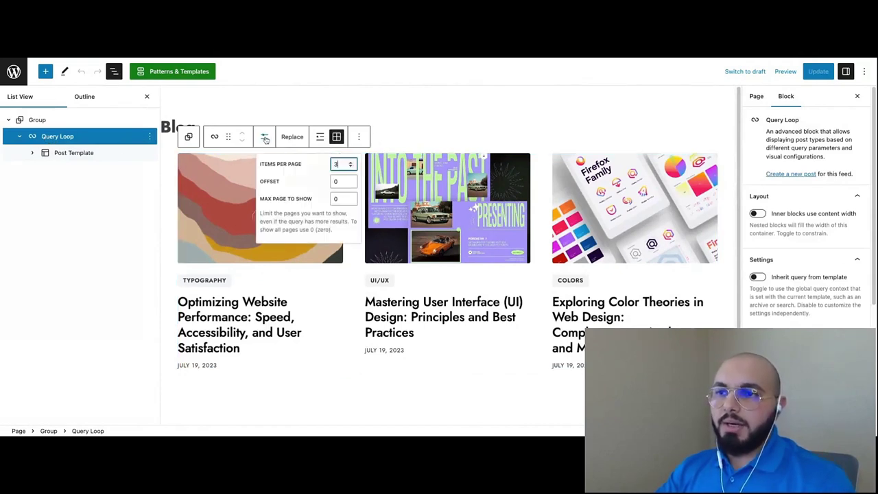
pyautogui.doubleClick(336, 165)
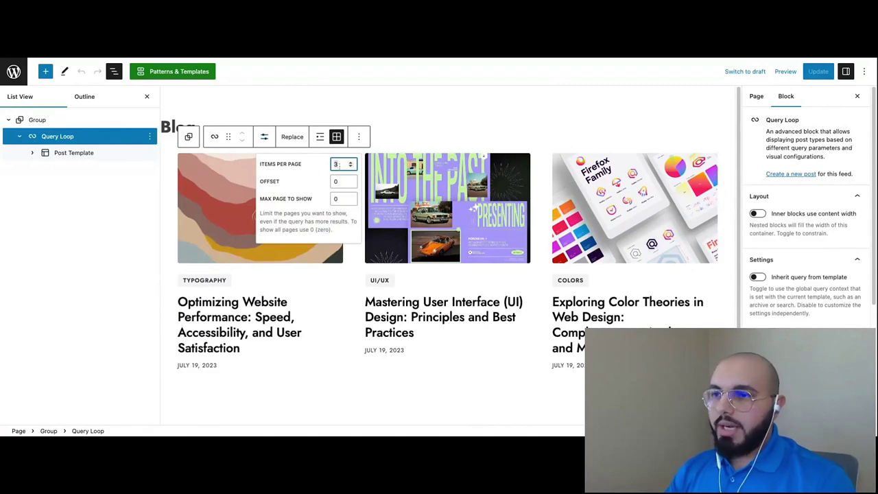
pyautogui.write('9')
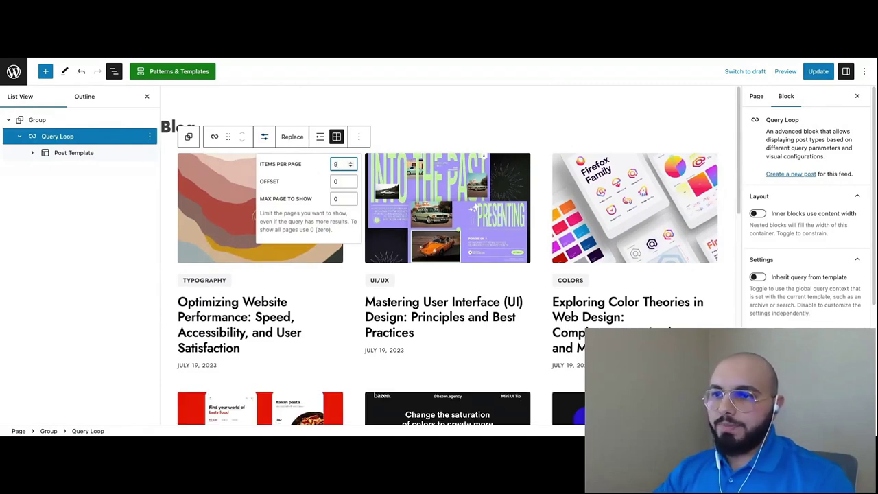
pyautogui.scroll(-2, 393, 230)
pyautogui.scroll(-4, 392, 235)
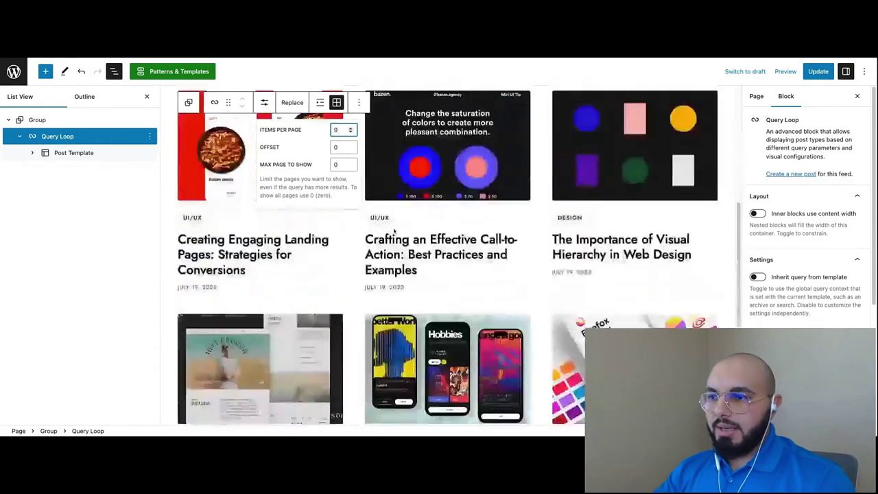
pyautogui.scroll(-3, 656, 326)
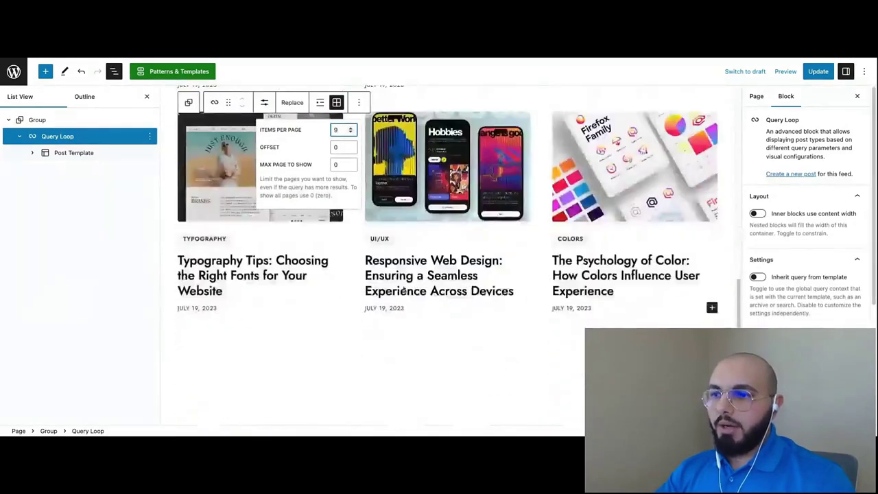
pyautogui.scroll(7, 574, 286)
pyautogui.scroll(4, 574, 286)
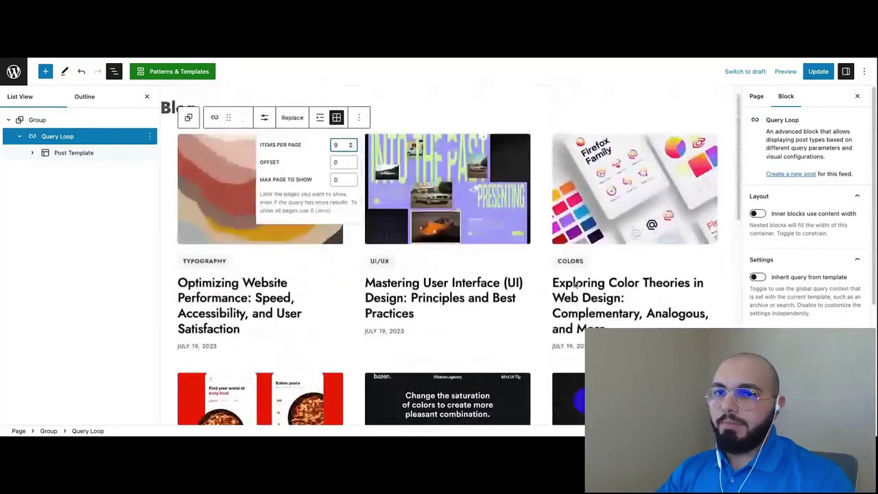
# Insert a Pagination block below the Post Template inside the Query Loop
pyautogui.click(68, 155)
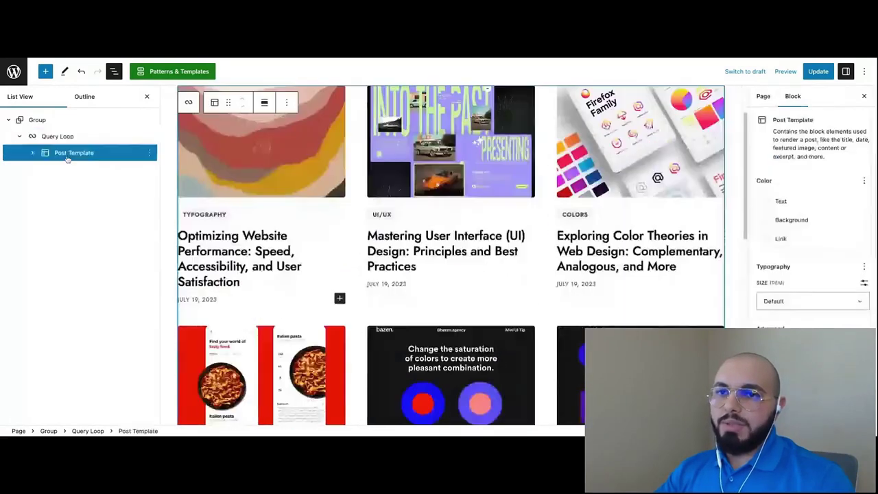
pyautogui.click(46, 72)
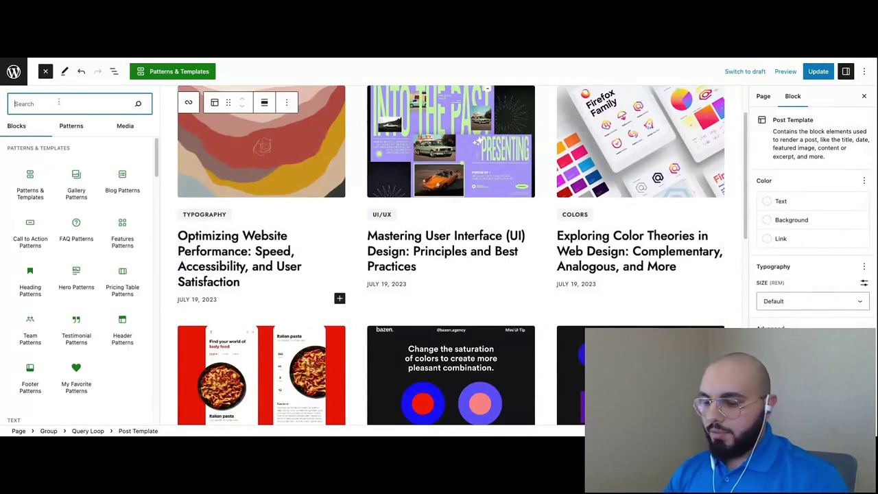
pyautogui.write('pag')
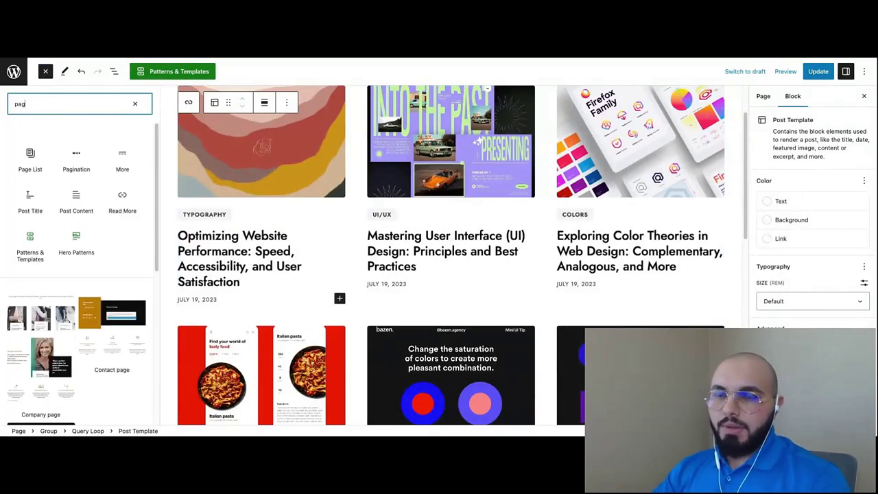
pyautogui.moveTo(76, 160)
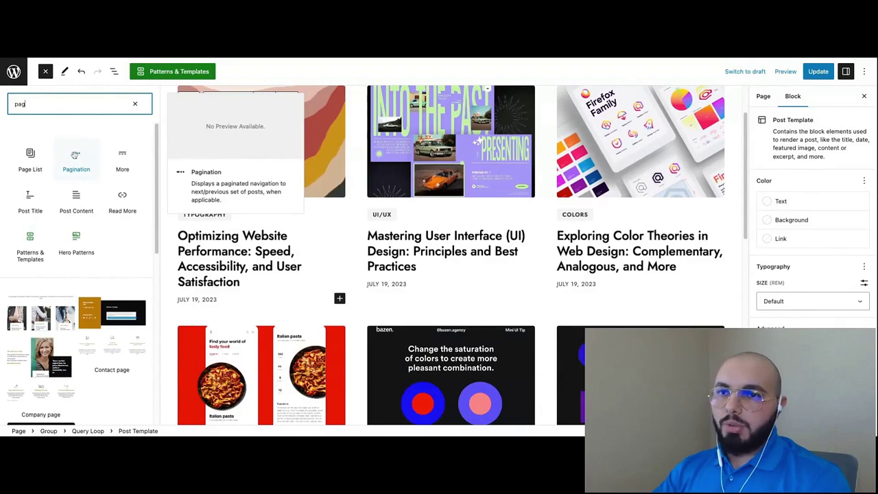
pyautogui.click(76, 155)
pyautogui.click(430, 309)
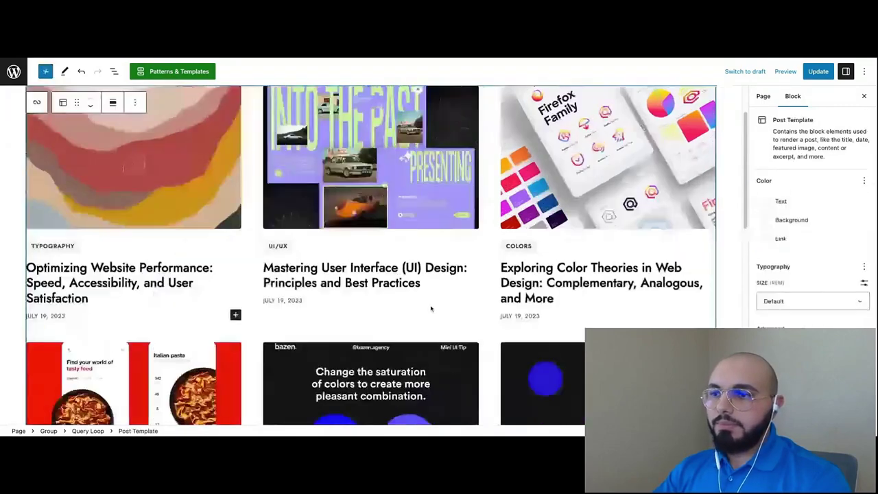
pyautogui.scroll(-8, 431, 308)
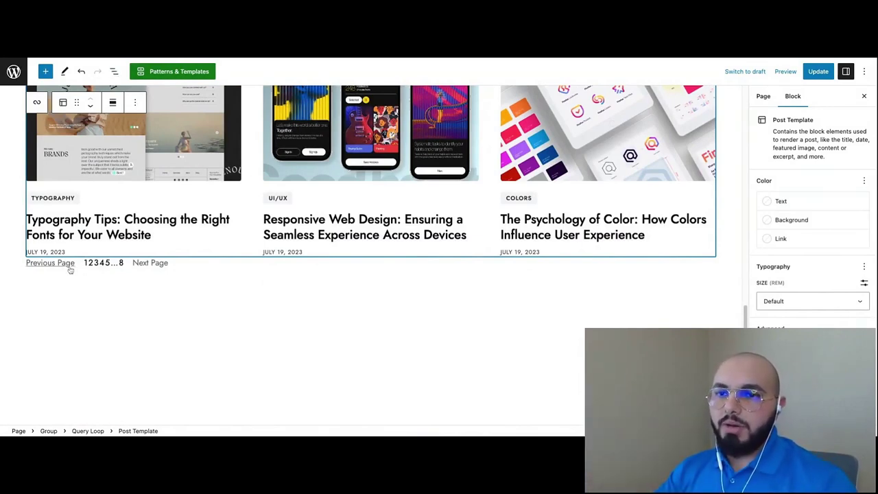
# Center-justify the Pagination block in the Query Loop and update the Blog page
pyautogui.click(113, 72)
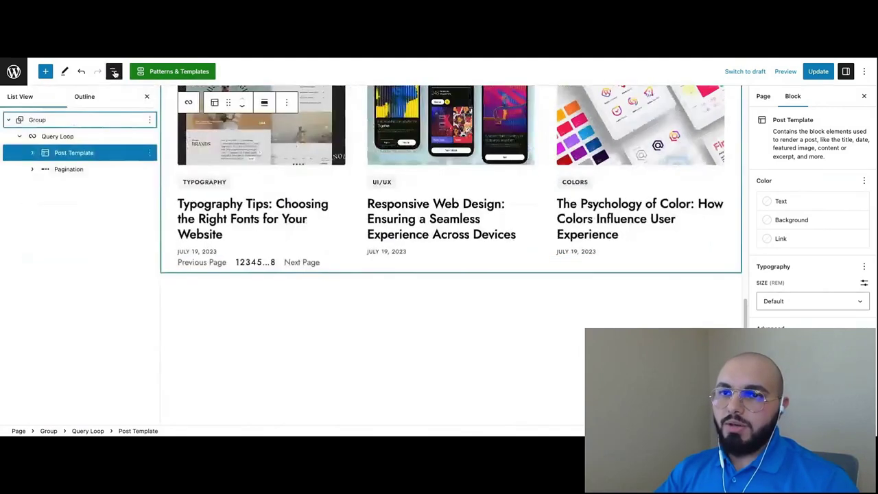
pyautogui.click(57, 173)
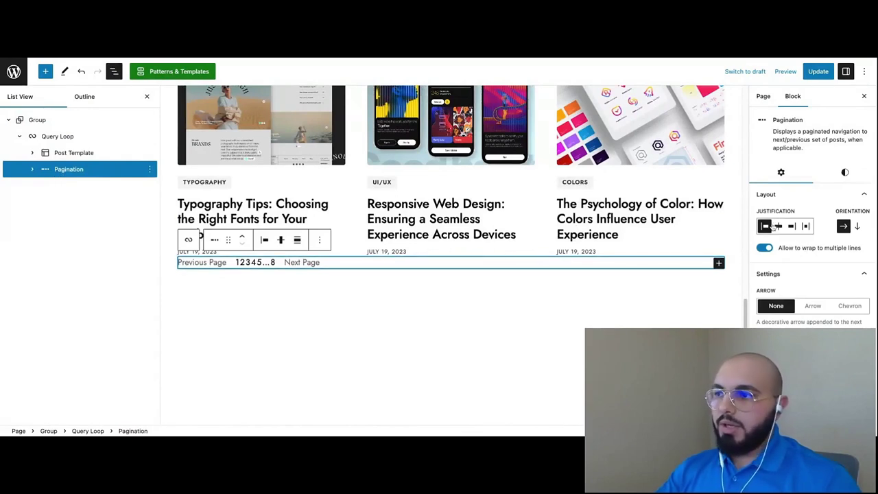
pyautogui.click(778, 227)
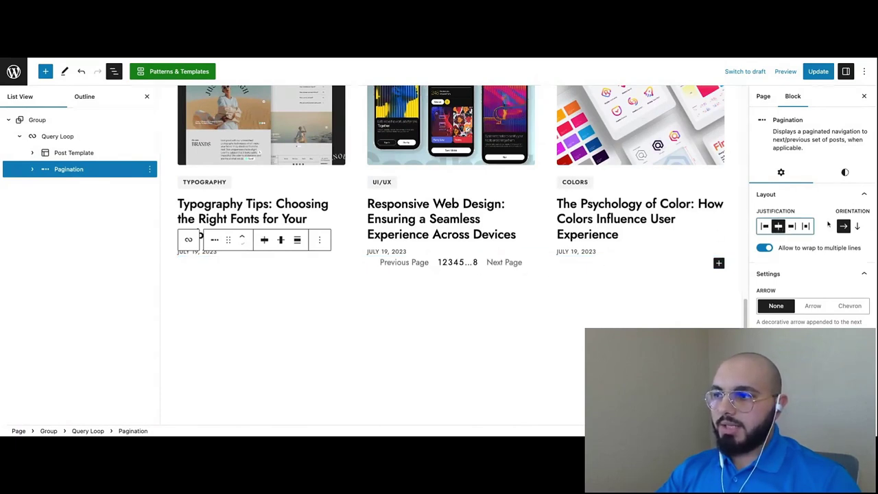
pyautogui.click(813, 72)
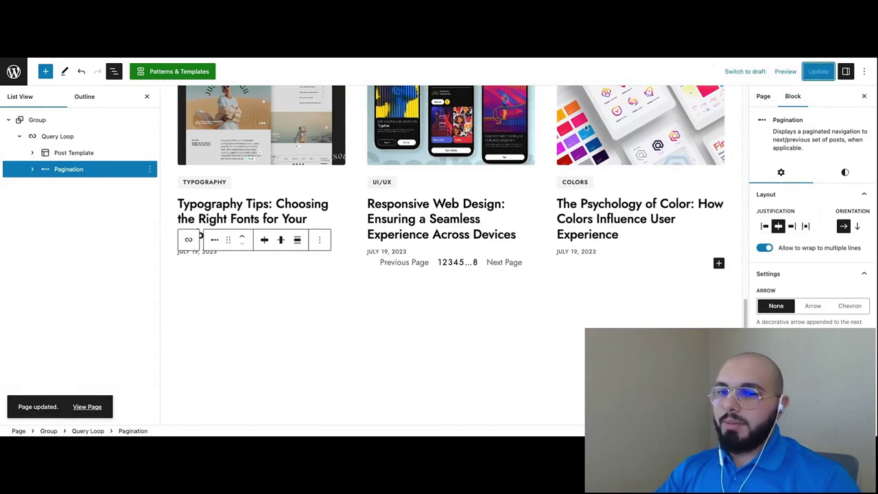
# Visit the live site and examine the Blog page's post grid down to the pagination links and footer
pyautogui.click(14, 71)
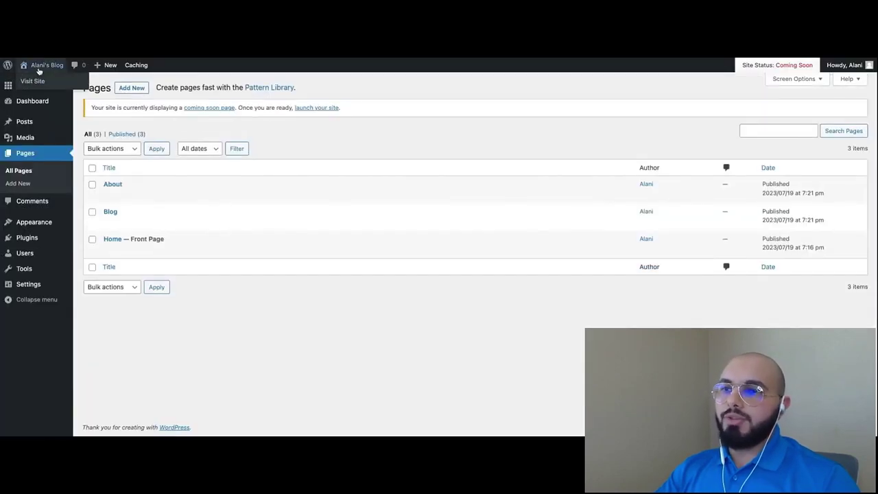
pyautogui.click(39, 71)
pyautogui.click(436, 96)
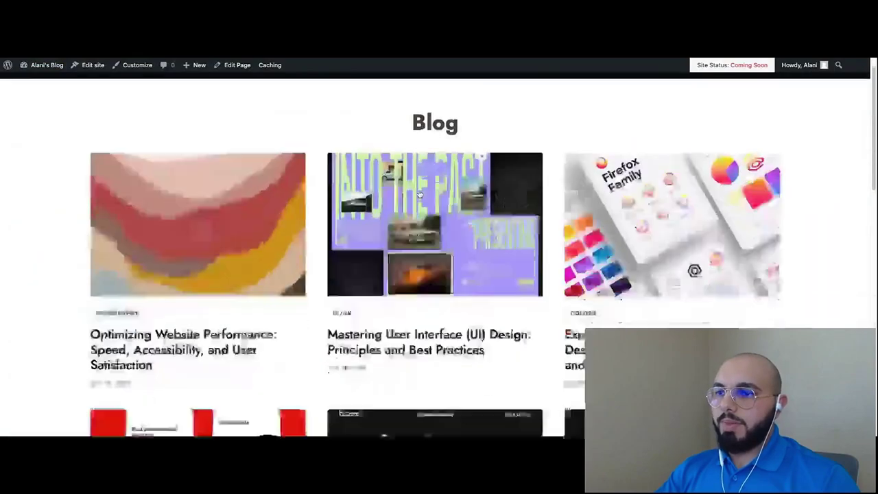
pyautogui.scroll(-10, 386, 206)
pyautogui.scroll(10, 259, 205)
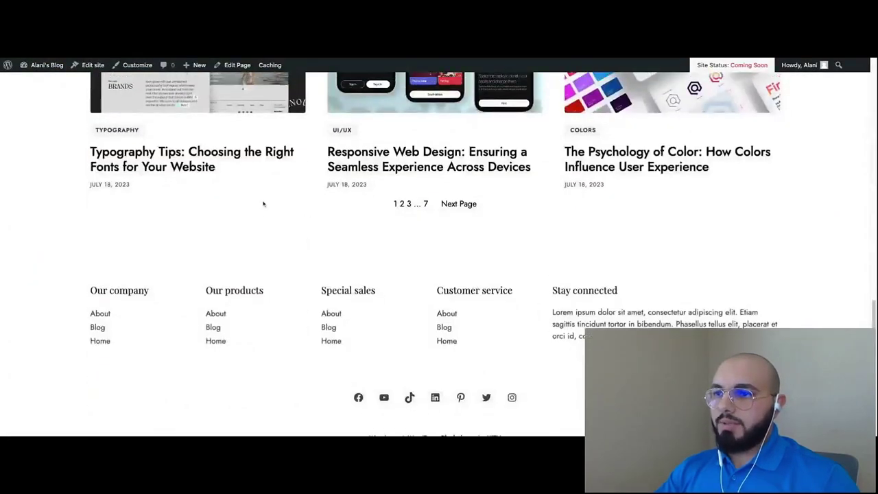
pyautogui.scroll(-6, 258, 206)
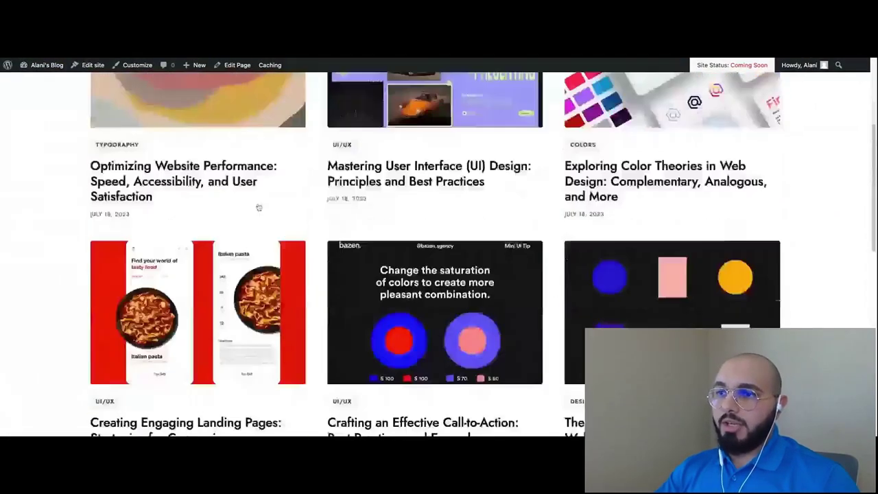
pyautogui.scroll(5, 177, 192)
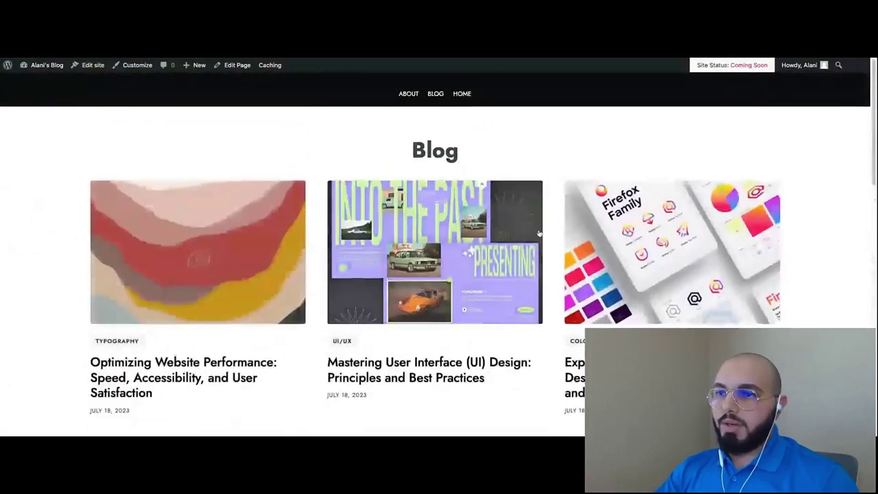
pyautogui.scroll(-10, 415, 193)
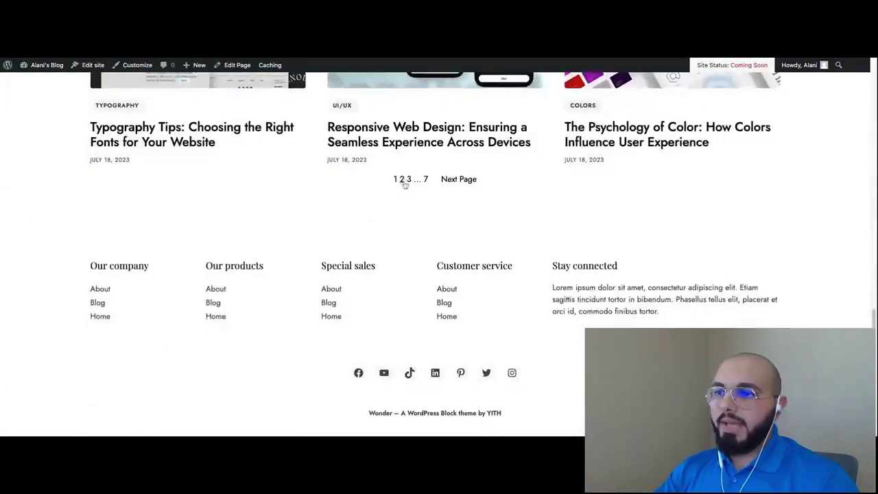
# Test the live Blog page's pagination by visiting pages 2 and 3, the next page, page 7, and page 1 again
pyautogui.click(403, 180)
pyautogui.scroll(-6, 281, 299)
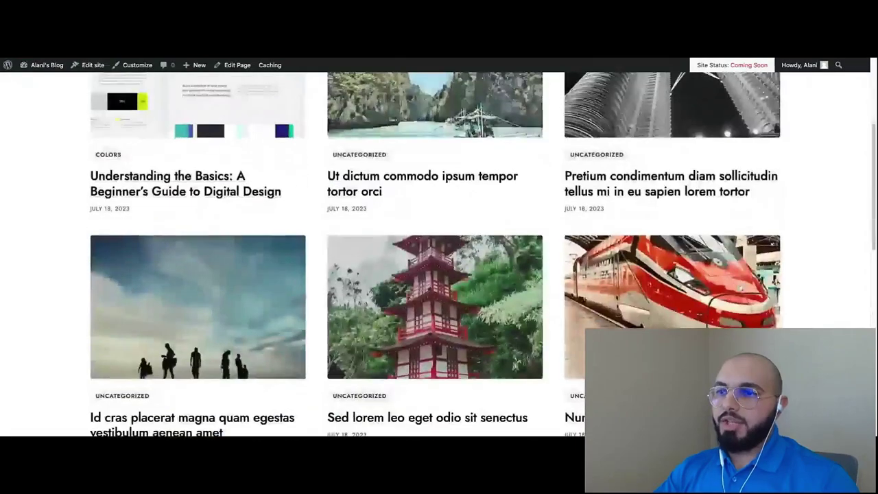
pyautogui.scroll(-5, 435, 185)
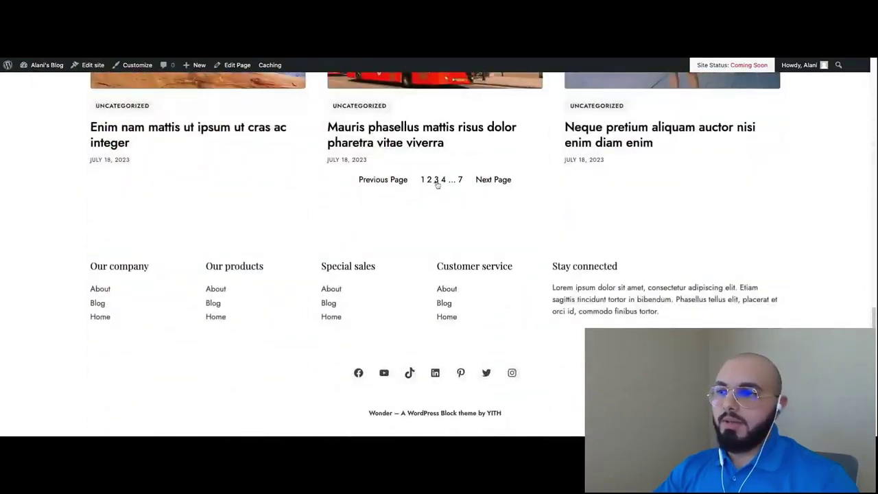
pyautogui.click(436, 180)
pyautogui.scroll(-10, 315, 167)
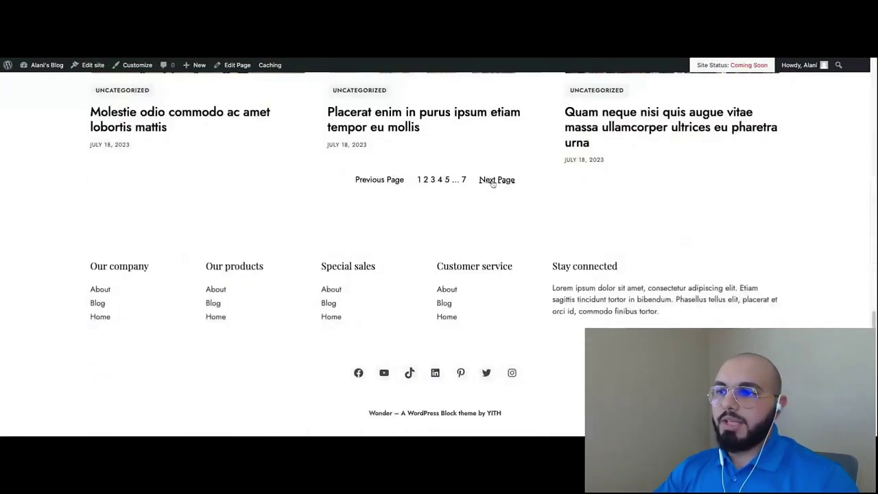
pyautogui.click(495, 180)
pyautogui.scroll(-10, 496, 274)
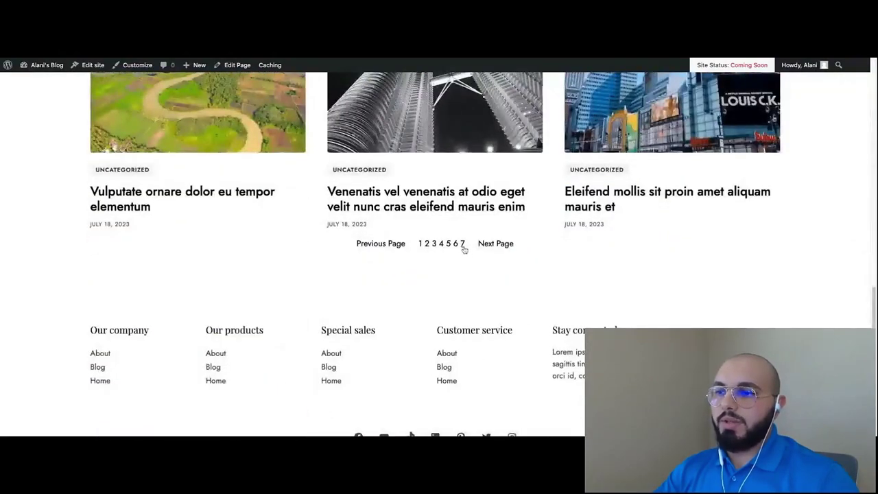
pyautogui.click(463, 245)
pyautogui.scroll(-10, 464, 240)
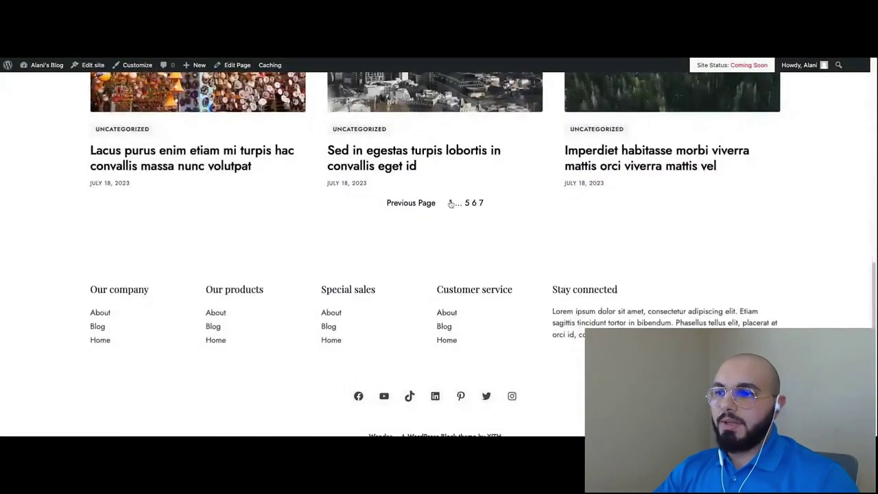
pyautogui.click(450, 203)
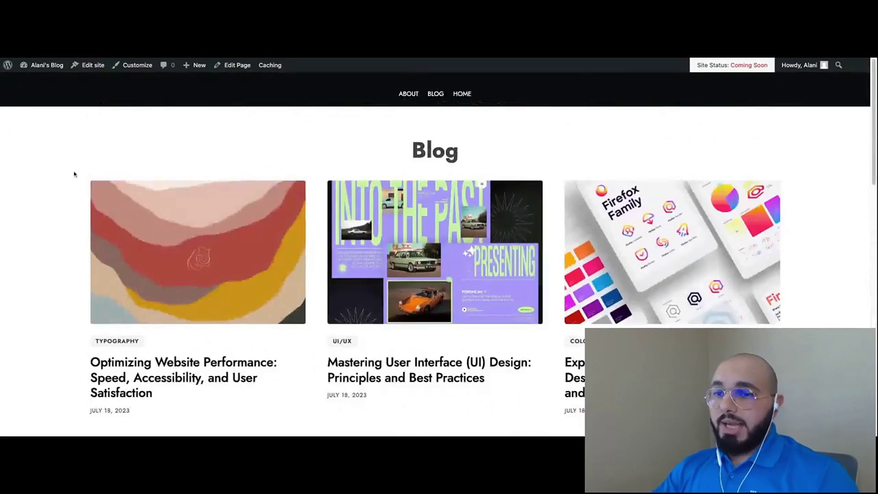
pyautogui.scroll(-1, 74, 174)
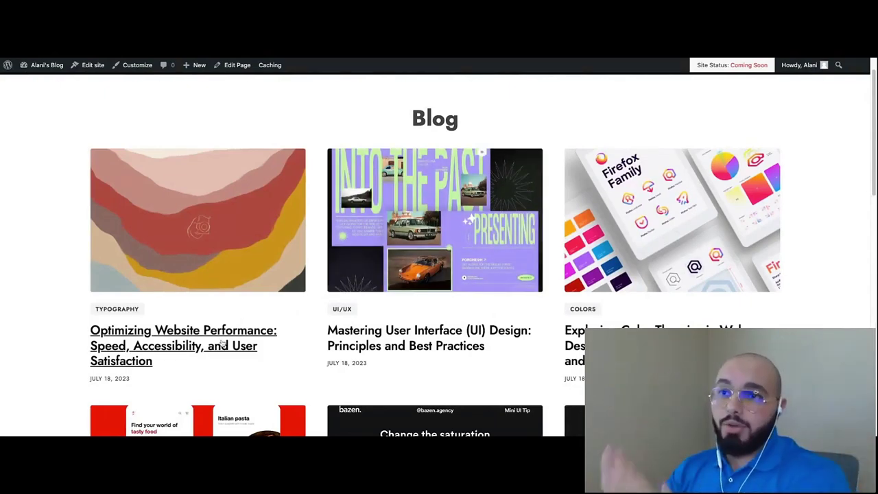
pyautogui.scroll(1, 221, 343)
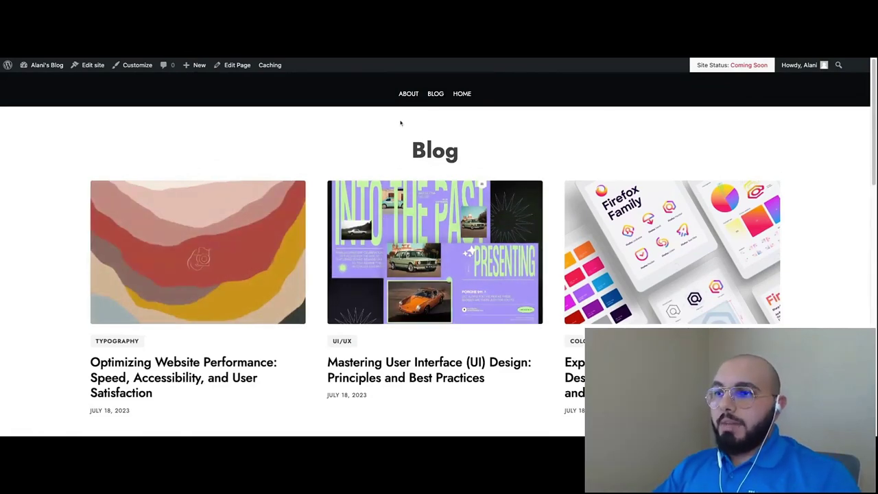
# Open the About page for editing and bring up the Patterns & Templates library
pyautogui.click(409, 95)
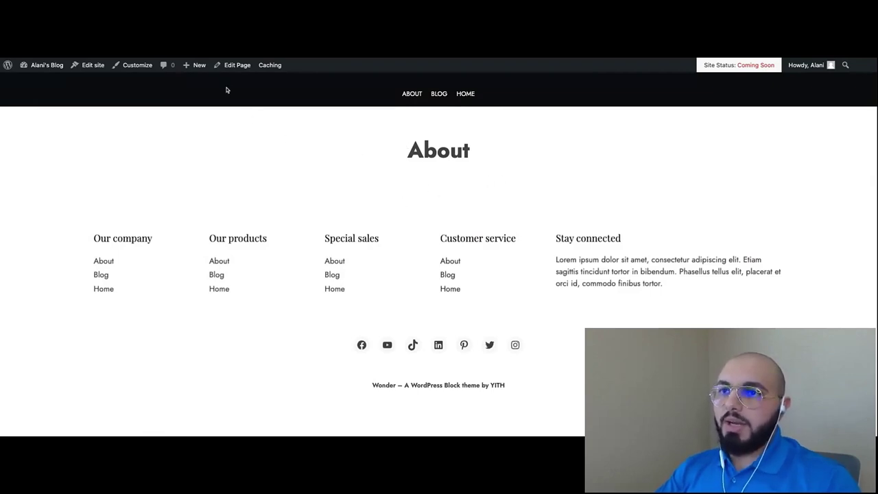
pyautogui.click(233, 66)
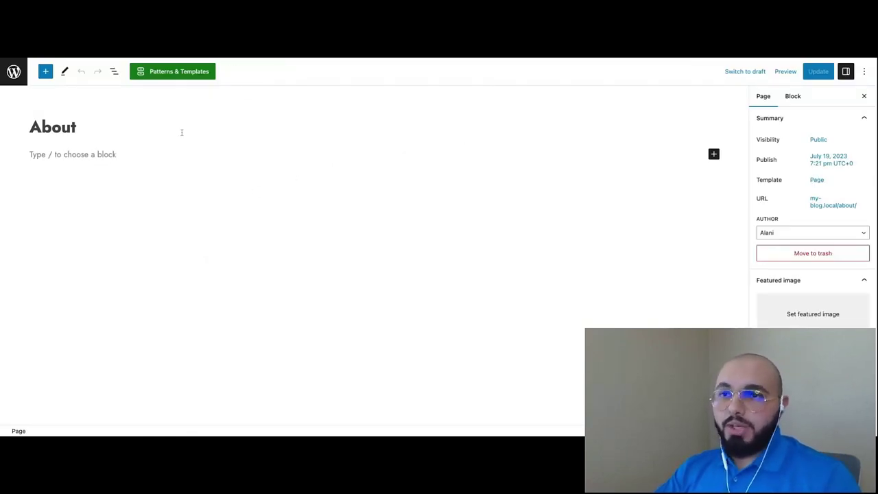
pyautogui.click(166, 72)
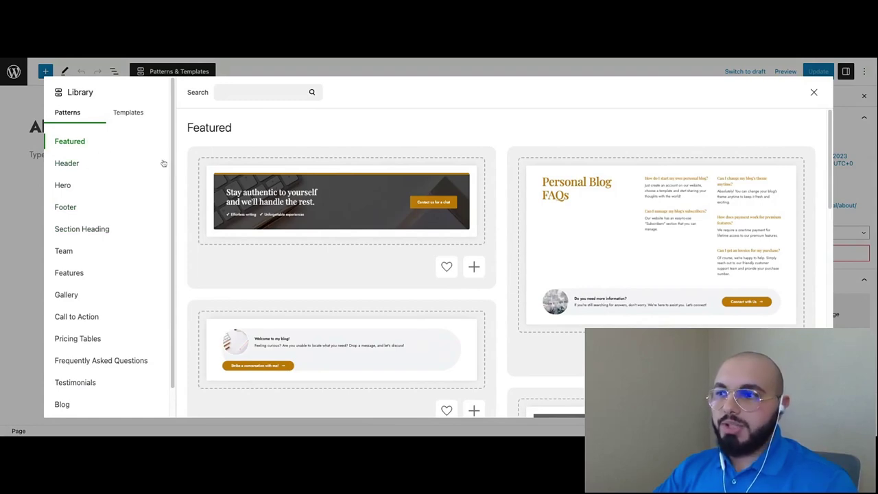
# Examine the Featured, Header, Hero and Section Heading patterns in the library for a design that suits the About page
pyautogui.scroll(-3, 580, 236)
pyautogui.scroll(-5, 580, 235)
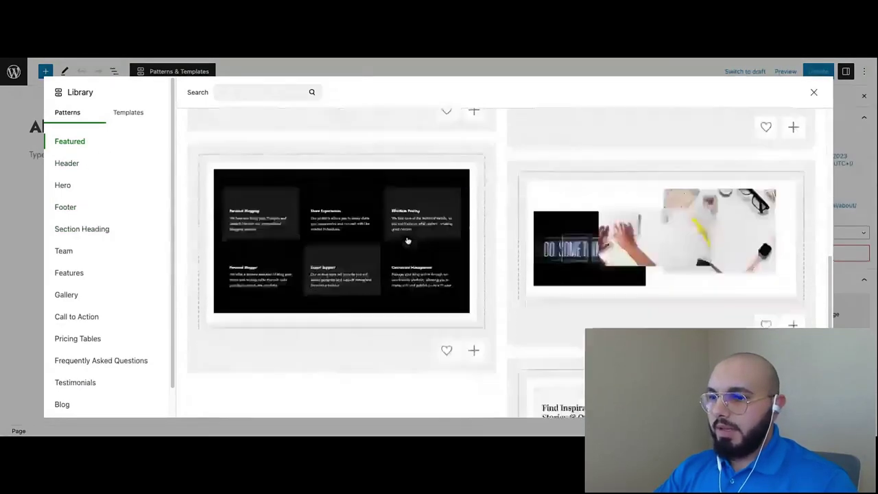
pyautogui.scroll(6, 441, 250)
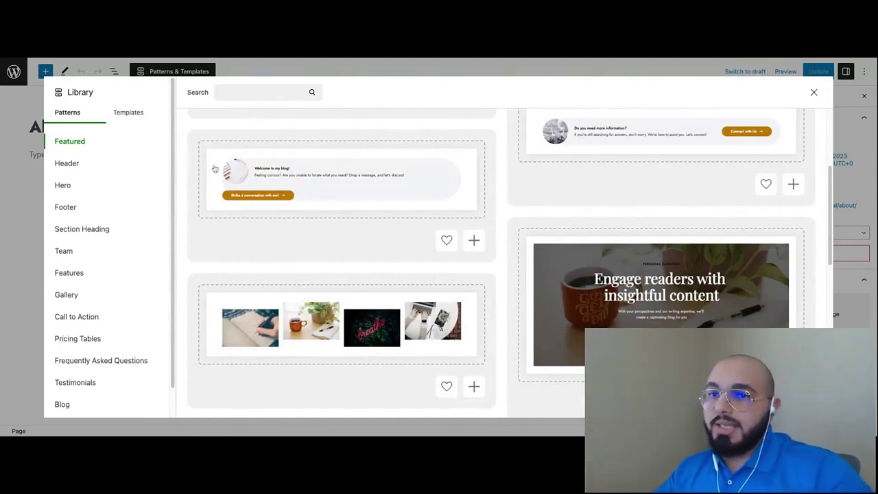
pyautogui.click(72, 168)
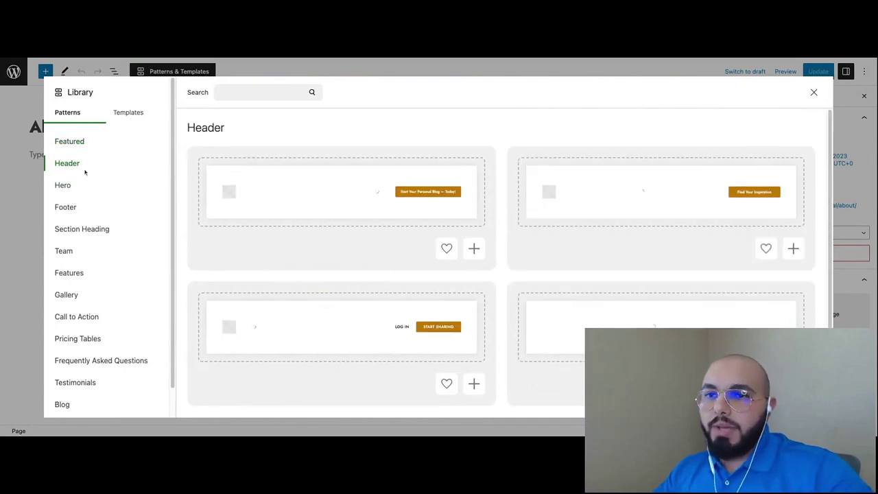
pyautogui.click(69, 190)
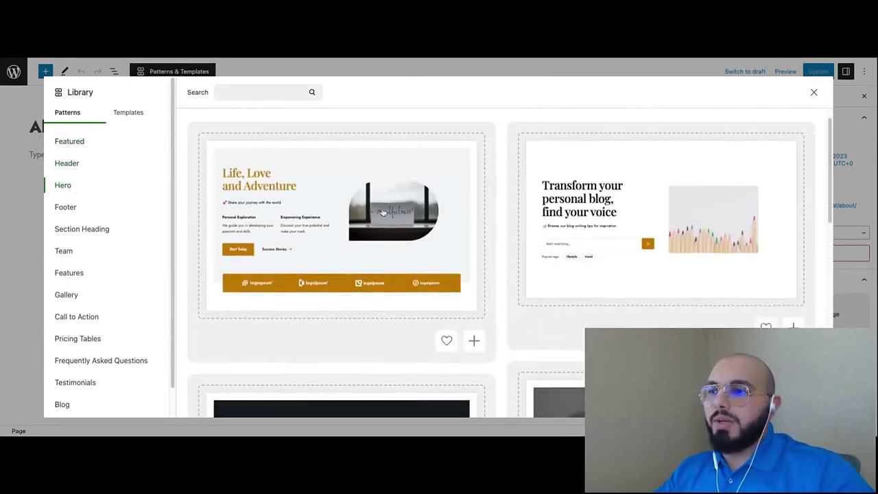
pyautogui.scroll(-5, 383, 213)
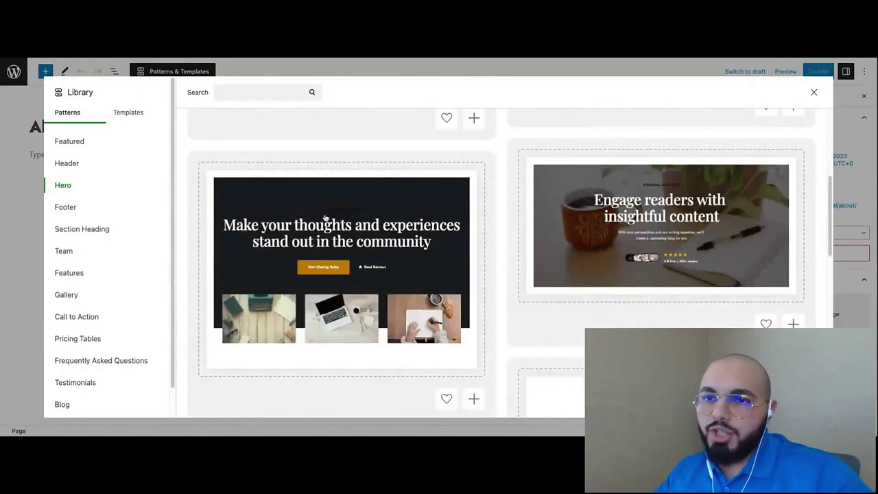
pyautogui.scroll(-1, 106, 226)
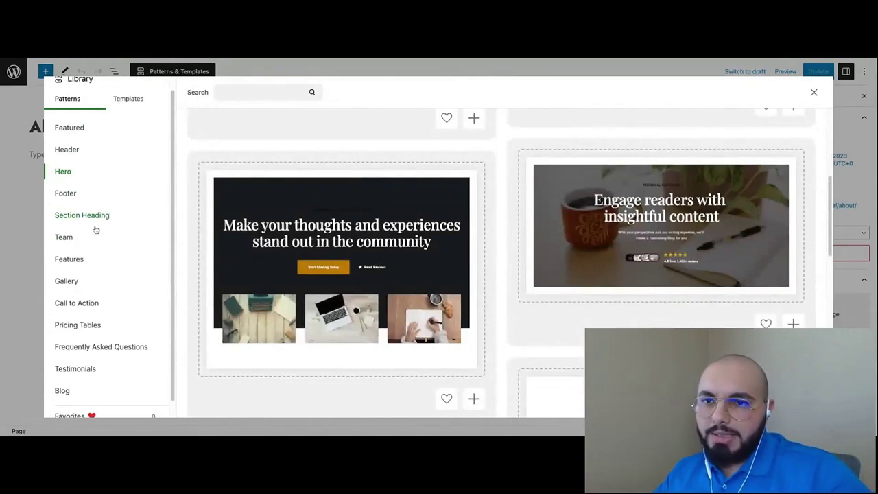
pyautogui.click(84, 216)
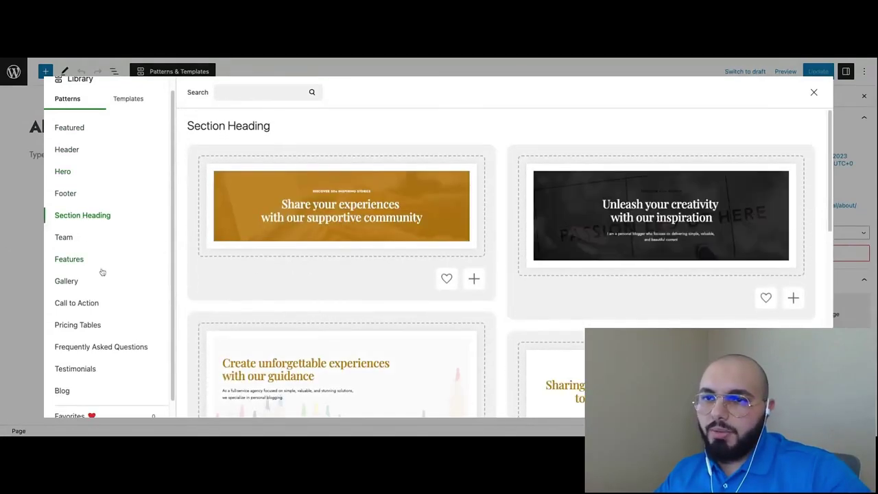
# Insert the Features pattern headed "Discover a World of Possibilities on Our Personal Blog" into the About page
pyautogui.click(70, 259)
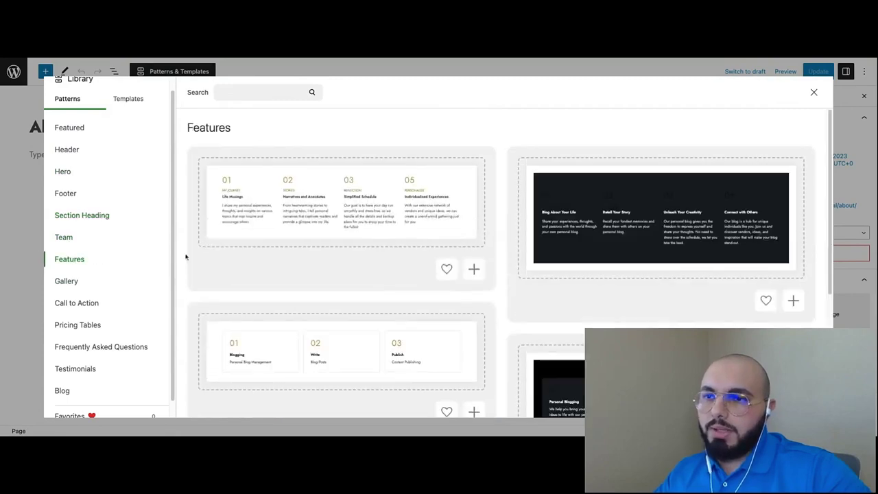
pyautogui.scroll(-1, 365, 277)
pyautogui.scroll(-5, 365, 277)
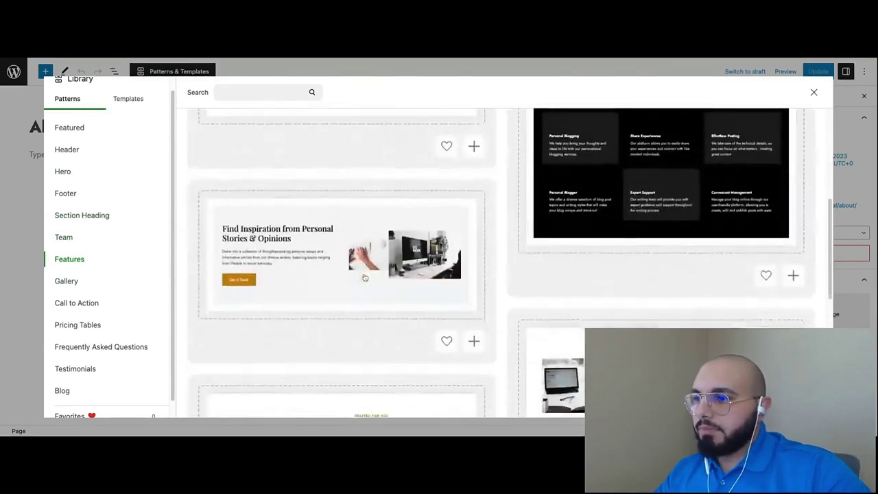
pyautogui.scroll(-5, 365, 277)
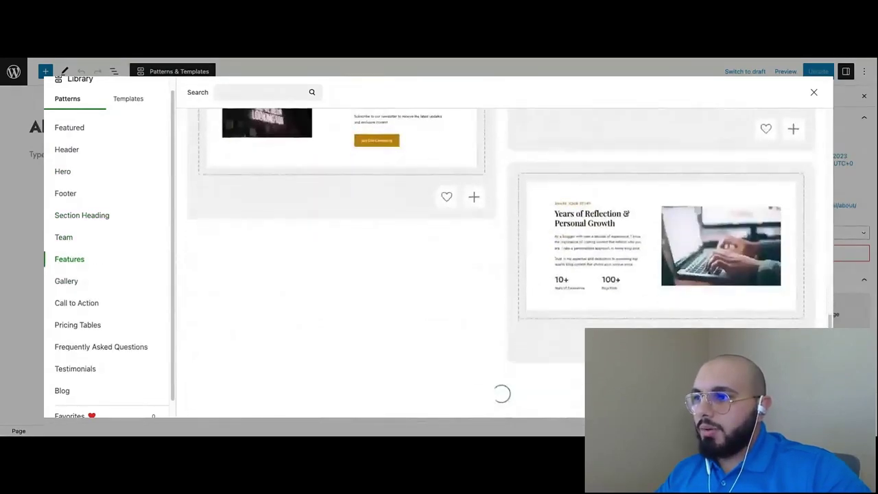
pyautogui.scroll(15, 404, 285)
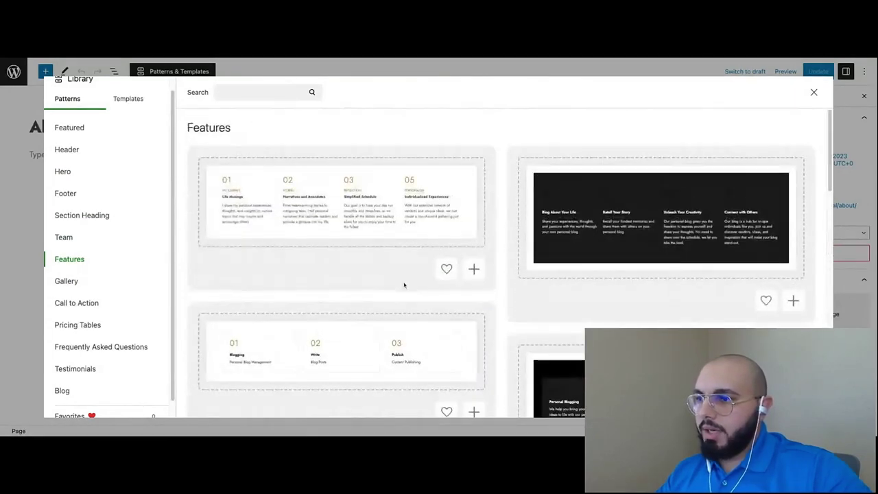
pyautogui.scroll(-5, 404, 285)
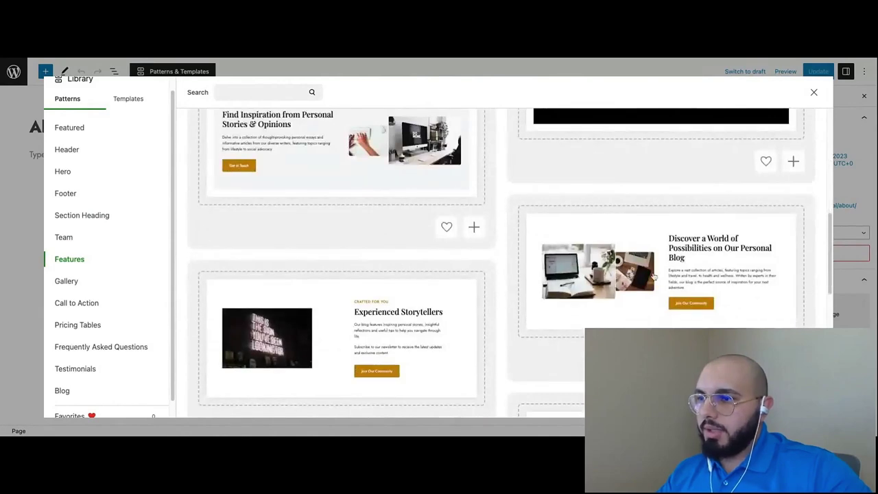
pyautogui.click(653, 275)
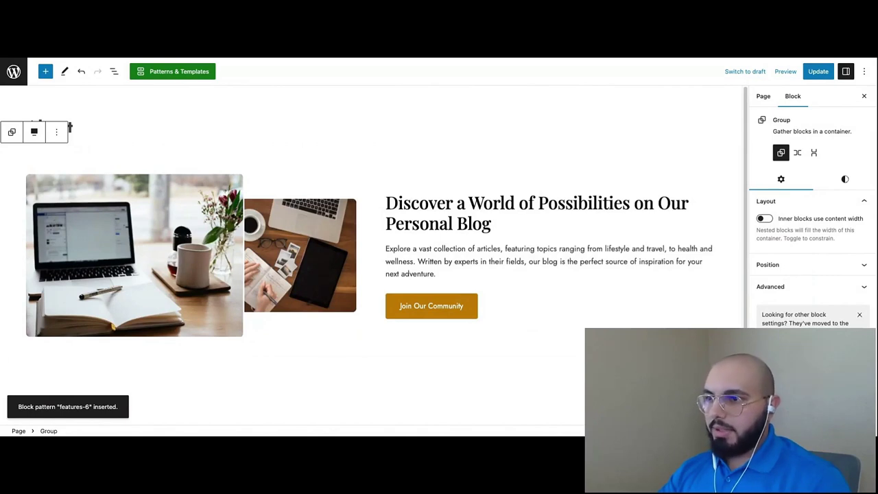
# Change the pattern's heading to "I Help Small Businesses Succeed Online" and replace its description with the copied two-paragraph bio
pyautogui.tripleClick(448, 207)
pyautogui.write('I Help Small Businesses Succeed Online')
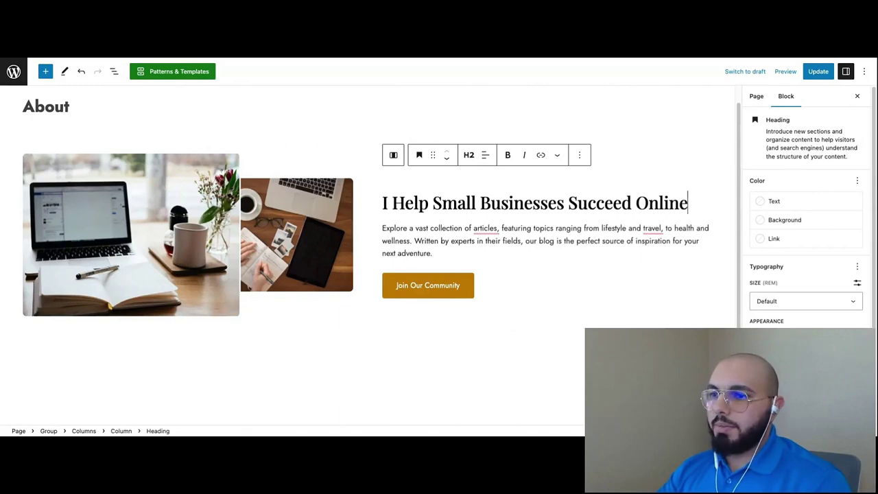
pyautogui.tripleClick(545, 240)
pyautogui.hotkey('ctrl', 'v')
pyautogui.scroll(3, 402, 276)
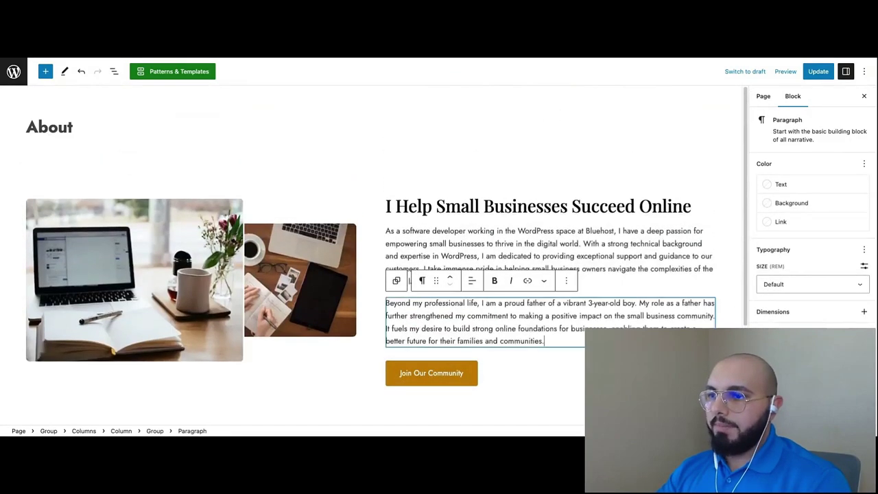
# Change the label of the button below the bio to "Let's Connect"
pyautogui.click(521, 373)
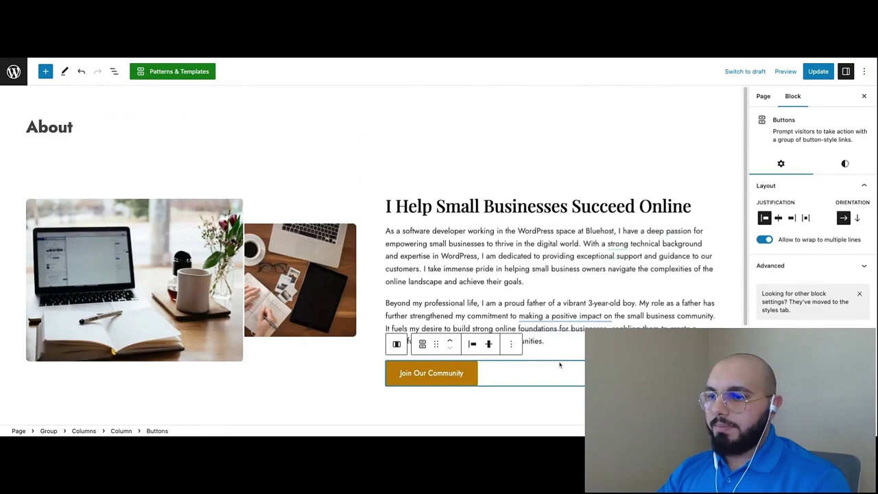
pyautogui.tripleClick(449, 373)
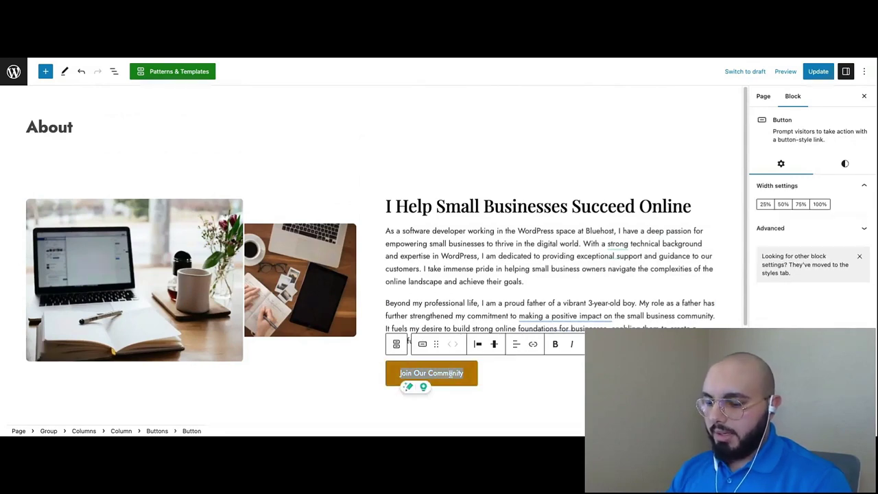
pyautogui.write("Let's")
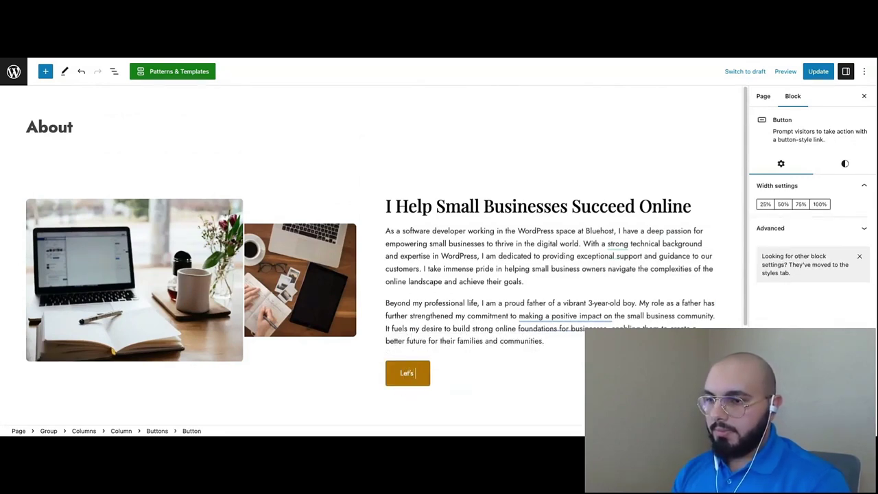
pyautogui.write(' Connect')
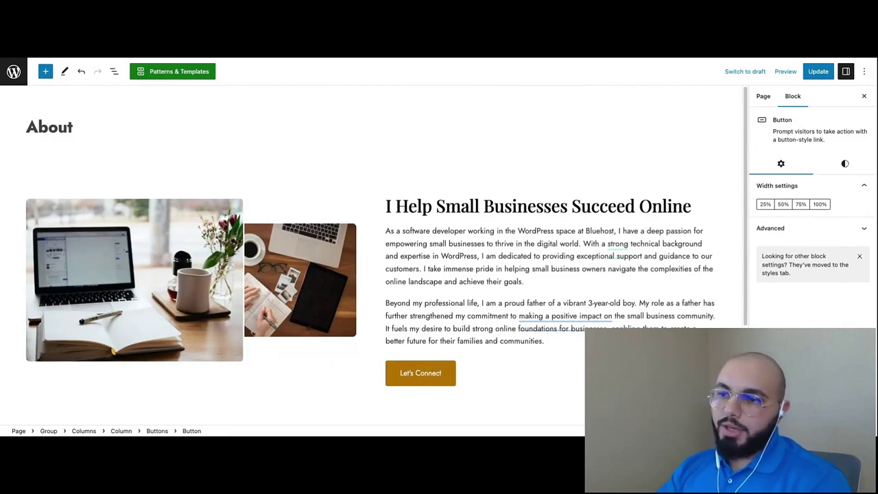
pyautogui.click(437, 391)
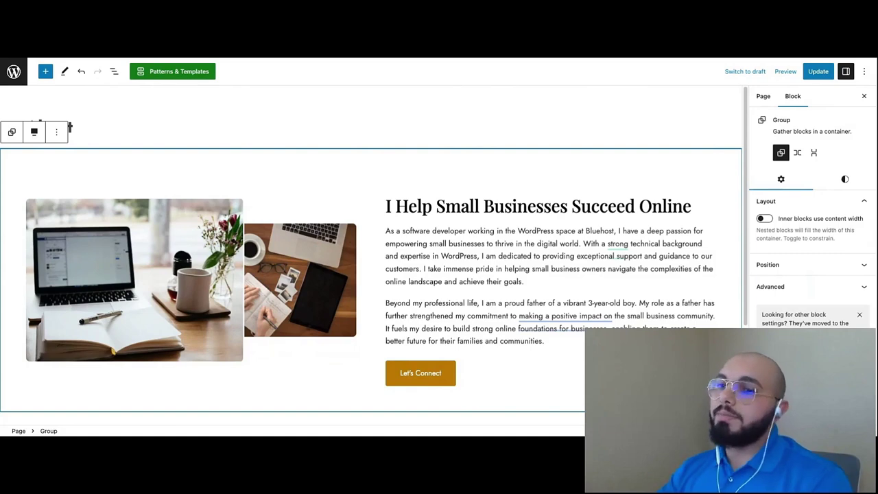
# Replace the pattern's open-laptop and mug image with the uploaded file About-left.jpg
pyautogui.click(128, 256)
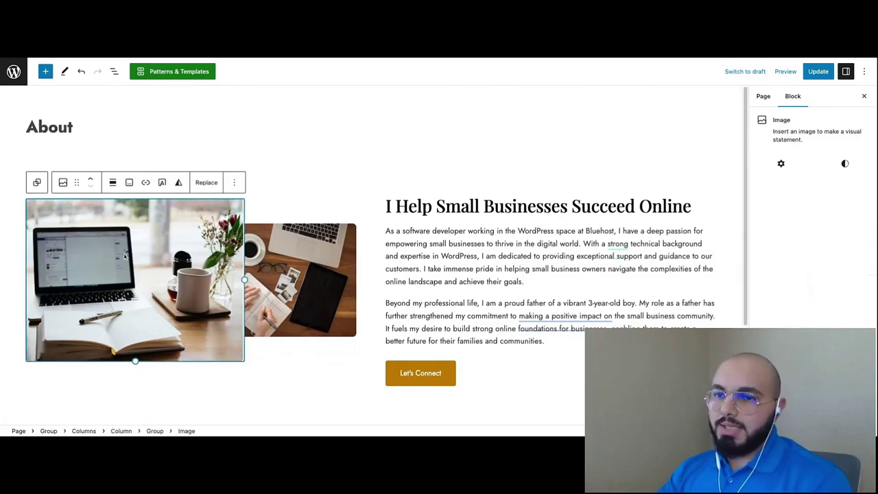
pyautogui.click(310, 261)
pyautogui.click(128, 258)
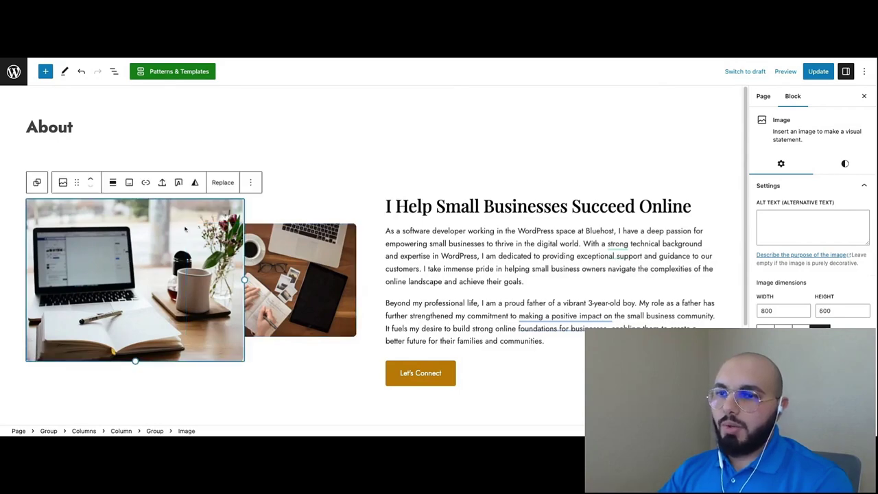
pyautogui.click(223, 182)
pyautogui.click(243, 209)
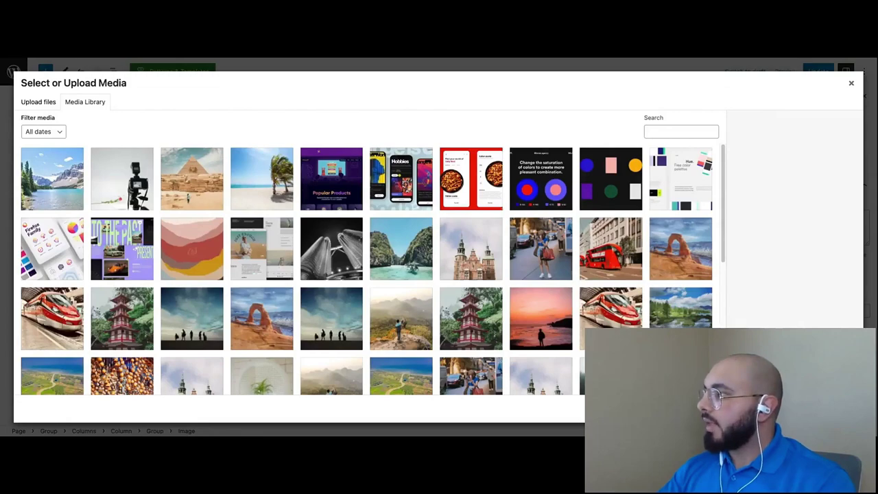
pyautogui.moveTo(877, 260); pyautogui.dragTo(68, 182)
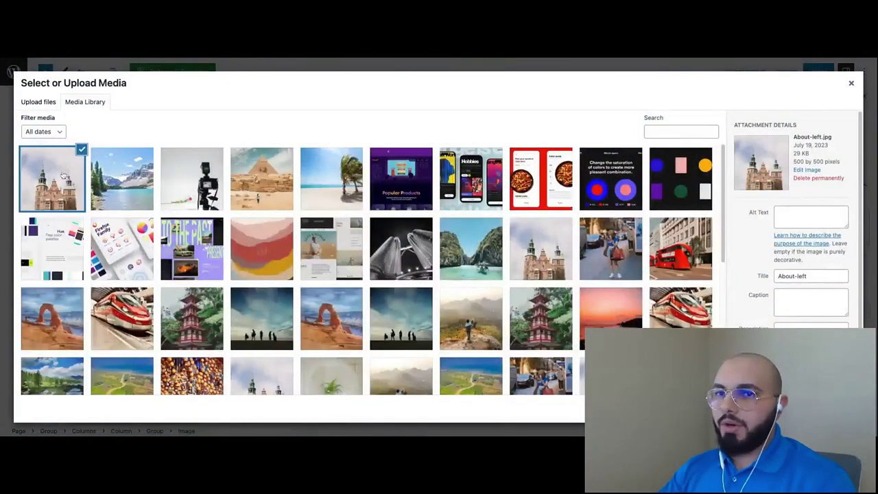
pyautogui.click(823, 410)
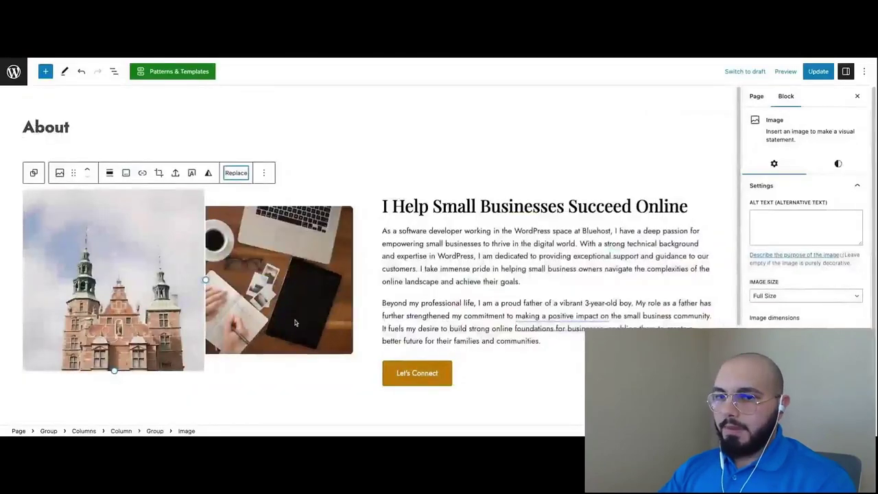
# Replace the pattern's second desk image with the photo of a person standing on a mountain rock, and update the About page
pyautogui.click(333, 190)
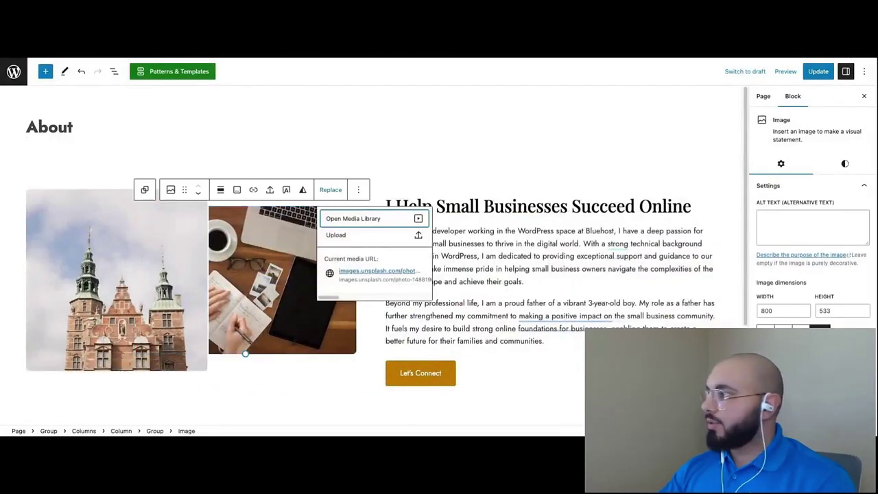
pyautogui.click(351, 220)
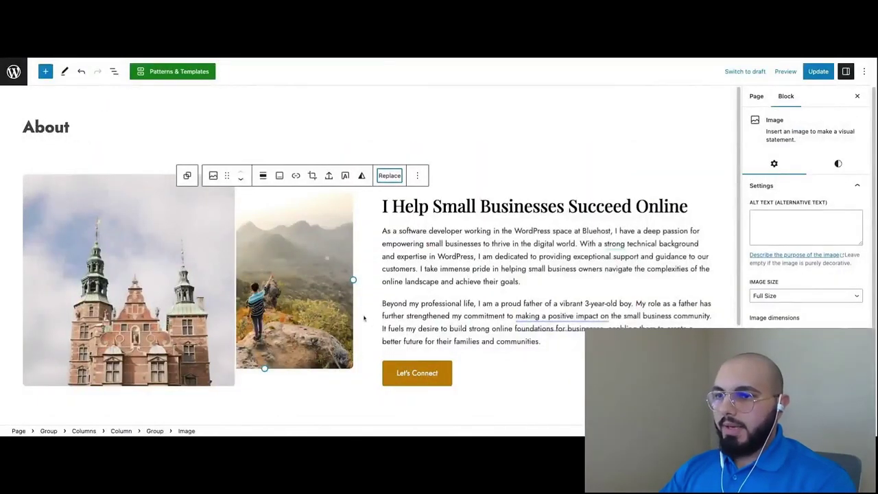
pyautogui.click(818, 72)
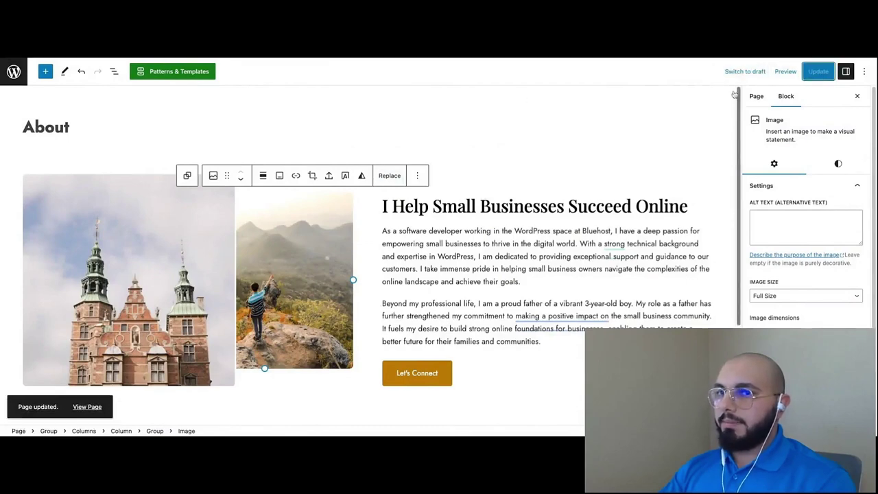
# Visit the live site and examine the About page from its title down to the footer
pyautogui.click(13, 71)
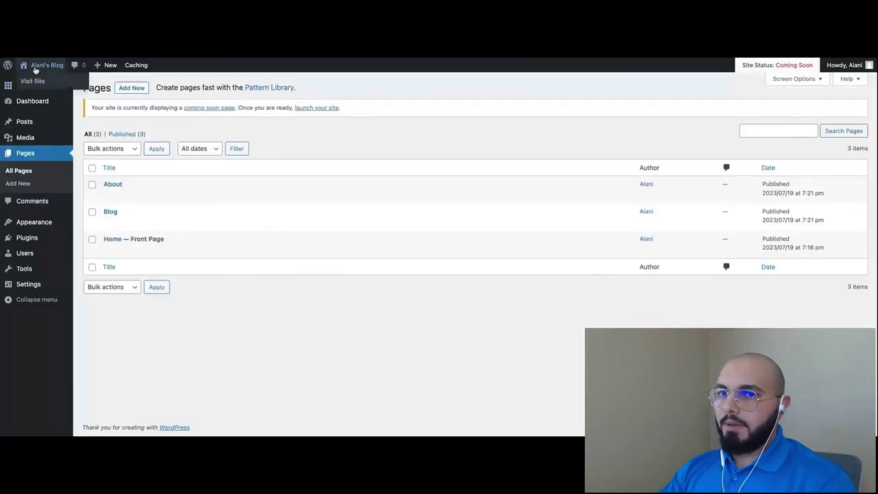
pyautogui.click(35, 68)
pyautogui.click(408, 96)
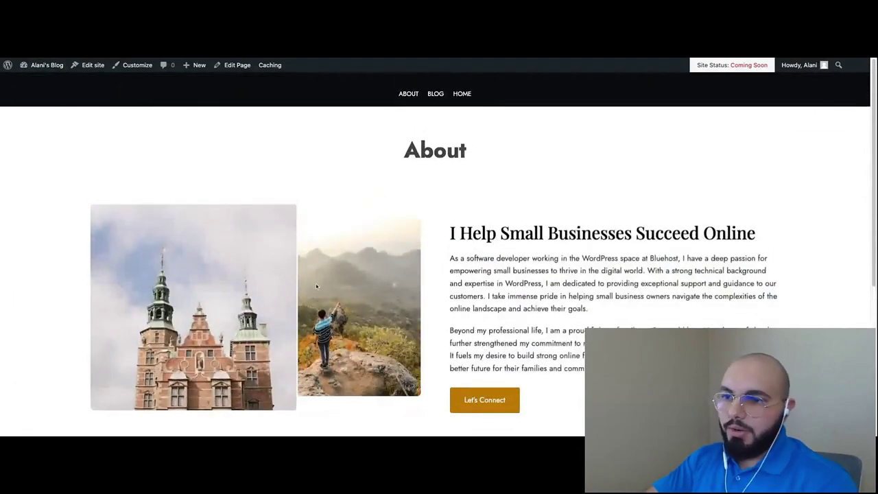
pyautogui.scroll(-4, 308, 287)
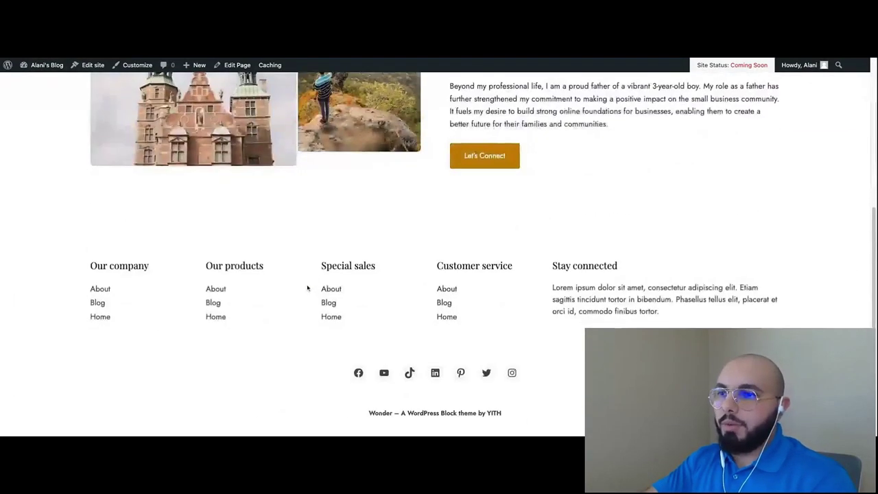
pyautogui.scroll(4, 307, 288)
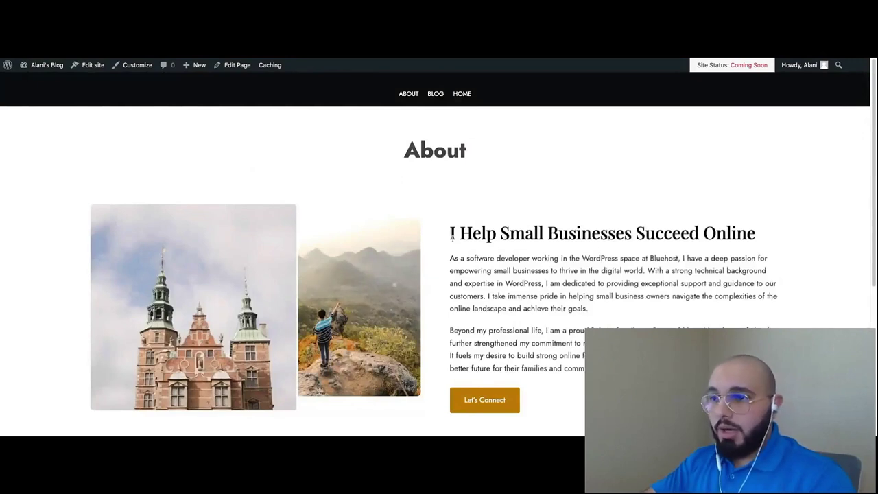
# Examine the live About page, switch to the Home page, and look over its hero and Personal Interests sections
pyautogui.scroll(-1, 307, 288)
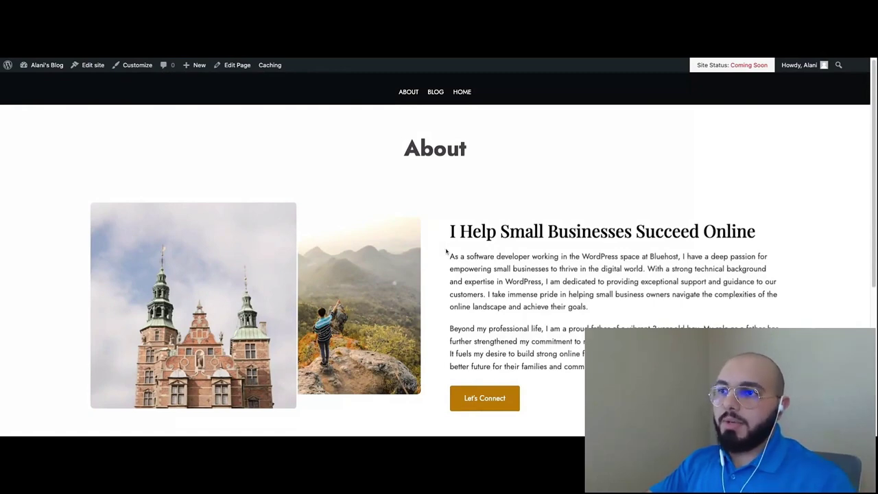
pyautogui.scroll(1, 447, 252)
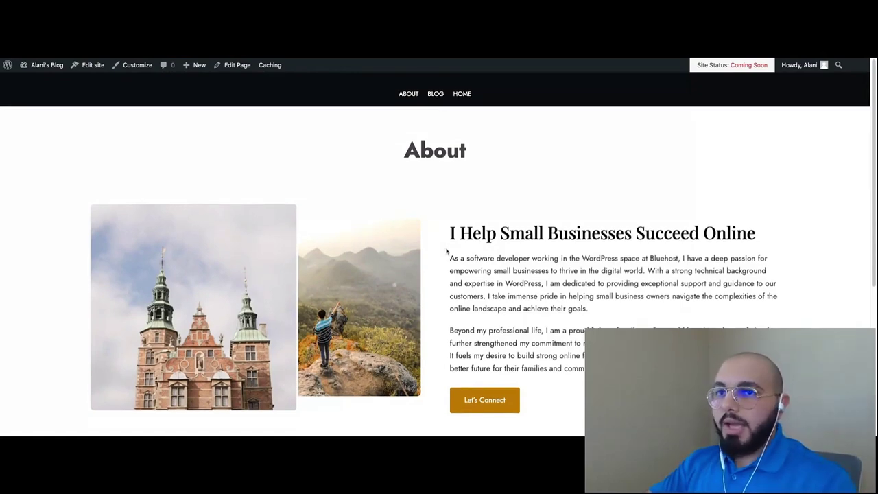
pyautogui.scroll(-4, 331, 176)
pyautogui.scroll(4, 333, 184)
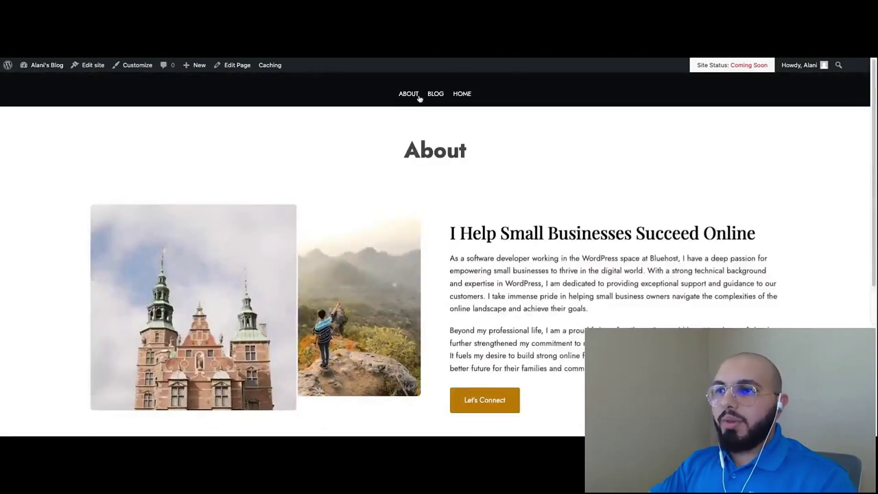
pyautogui.click(461, 94)
pyautogui.scroll(-10, 329, 208)
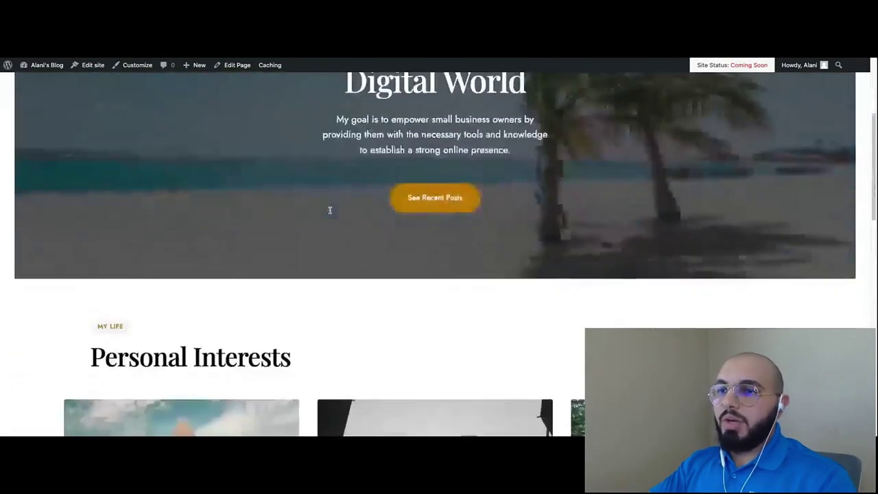
pyautogui.scroll(10, 332, 214)
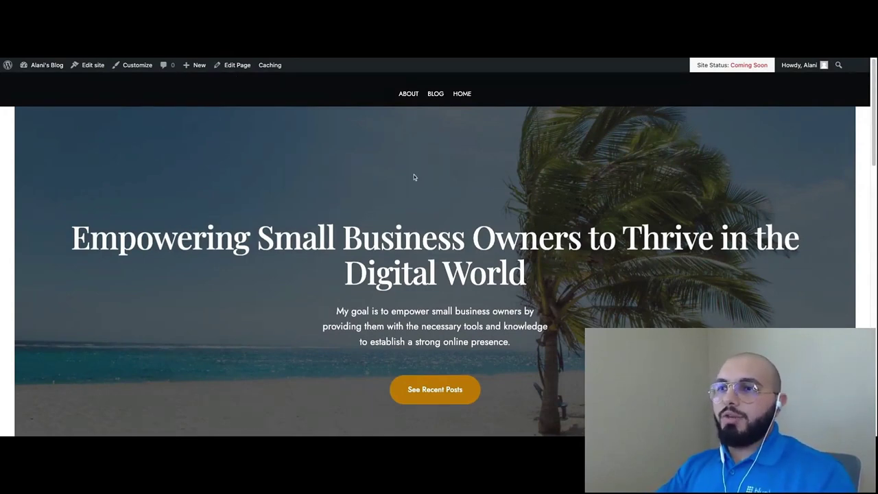
pyautogui.click(231, 67)
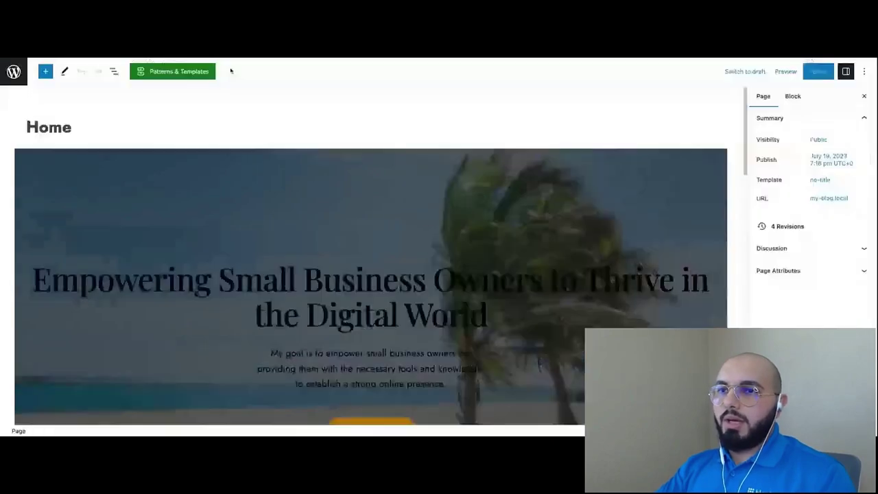
pyautogui.scroll(-8, 300, 251)
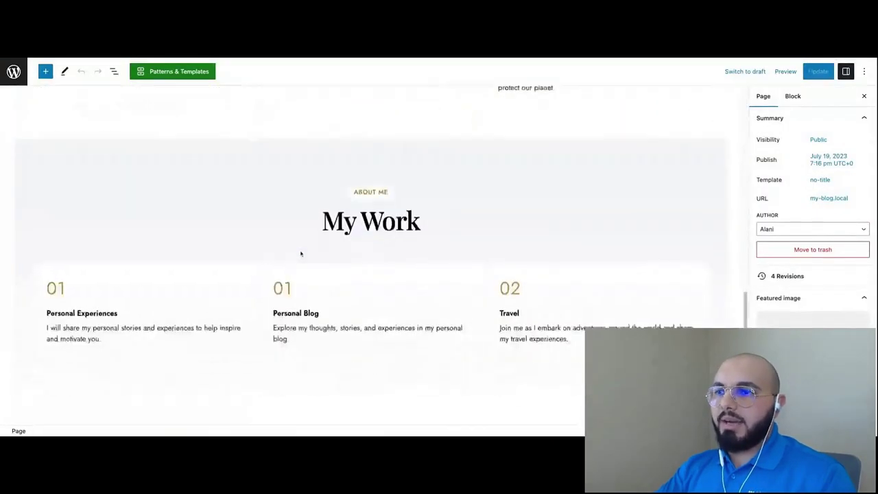
pyautogui.scroll(8, 299, 251)
pyautogui.click(13, 71)
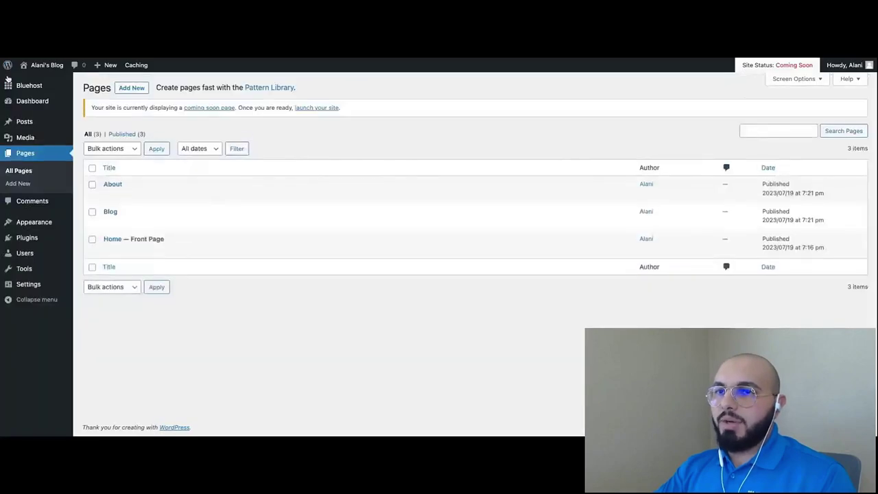
pyautogui.click(42, 65)
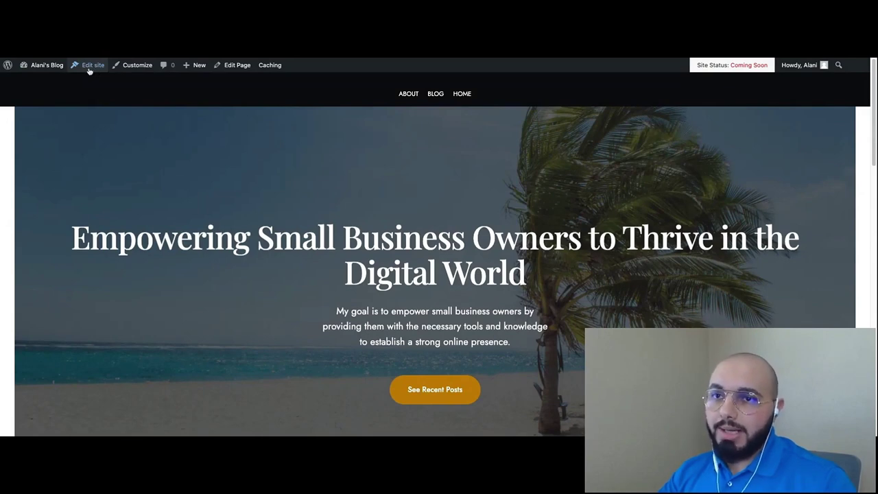
# Go to the dashboard, open the site editor on the homepage's template, and dismiss the welcome guide
pyautogui.click(40, 66)
pyautogui.moveTo(37, 224)
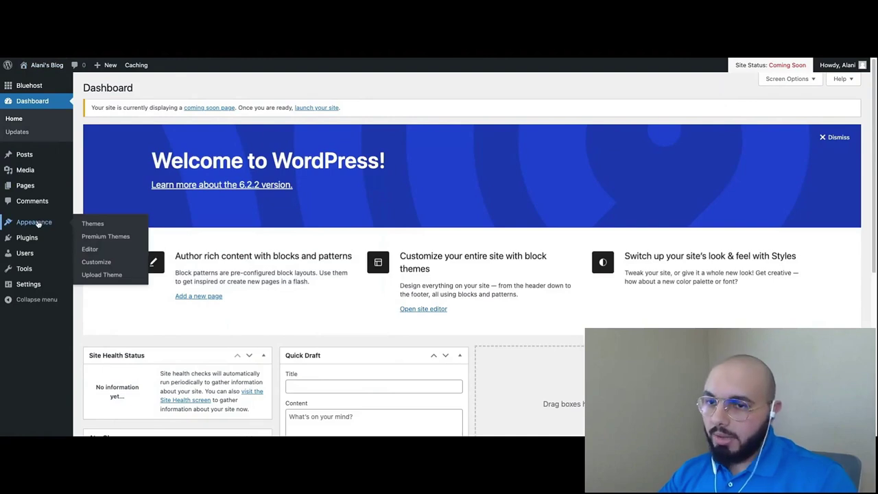
pyautogui.click(90, 249)
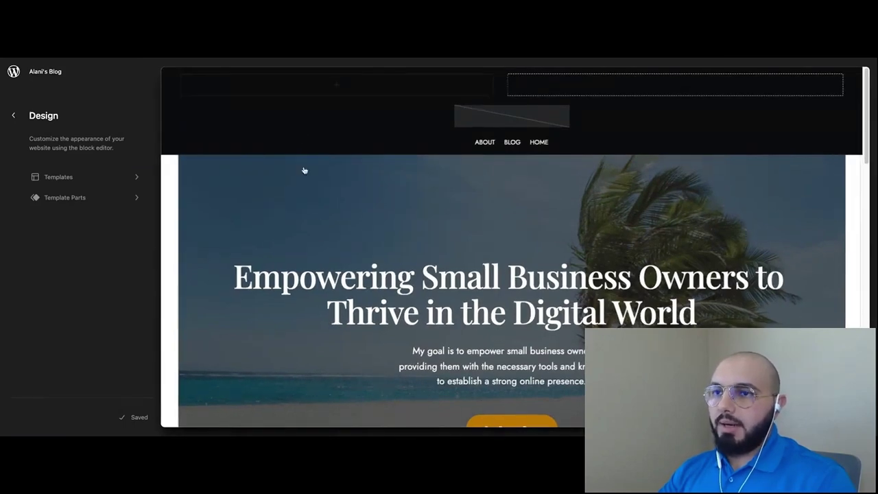
pyautogui.click(353, 108)
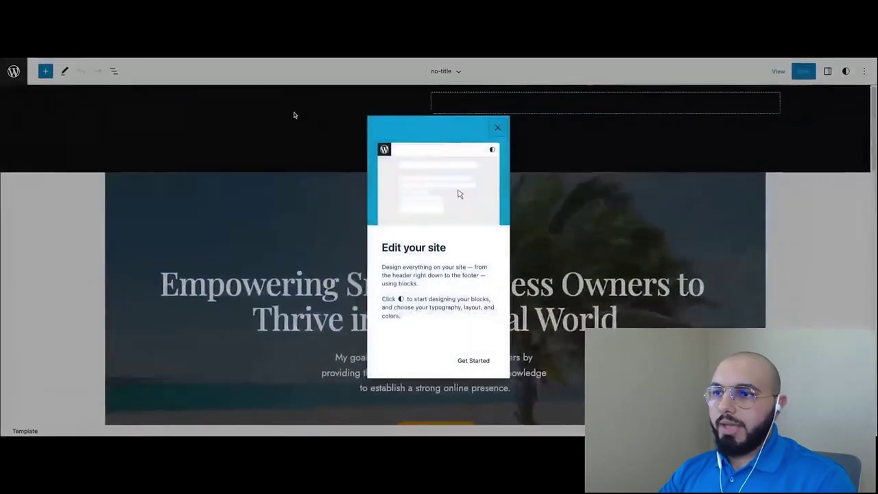
pyautogui.click(504, 128)
# Select the Header default template part in the homepage's template and open it for separate editing
pyautogui.click(243, 129)
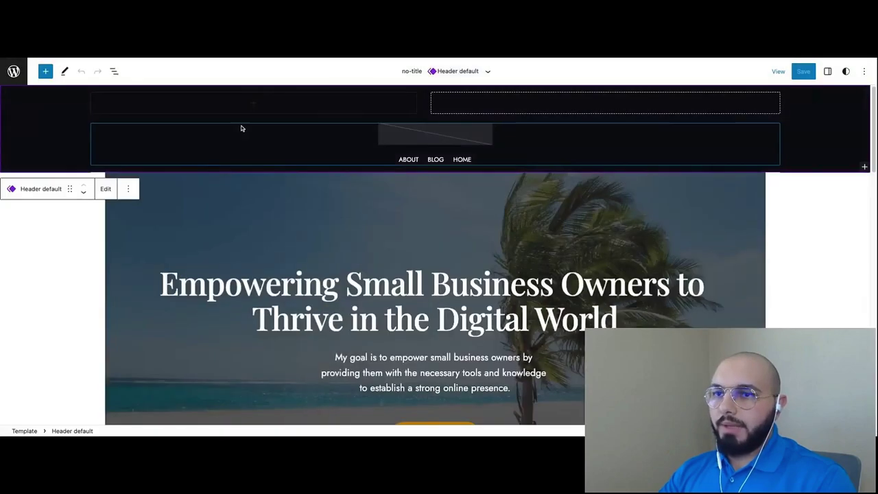
pyautogui.click(62, 131)
pyautogui.click(95, 146)
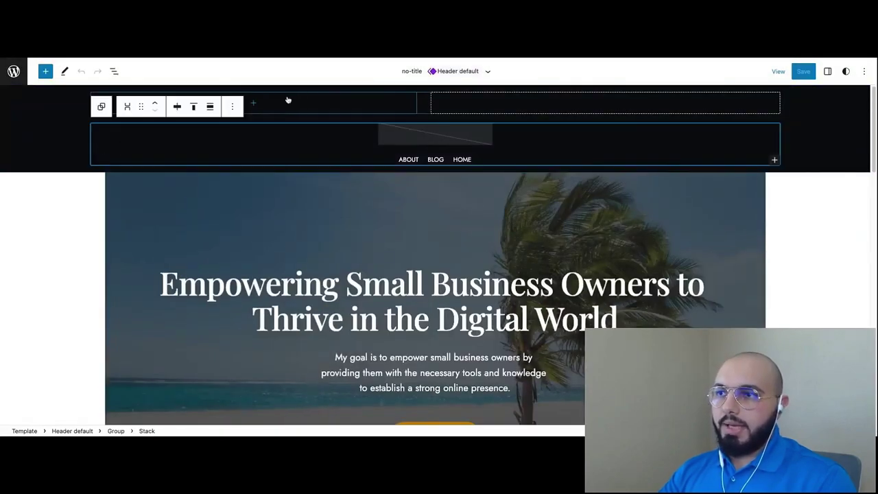
pyautogui.click(56, 122)
pyautogui.click(347, 137)
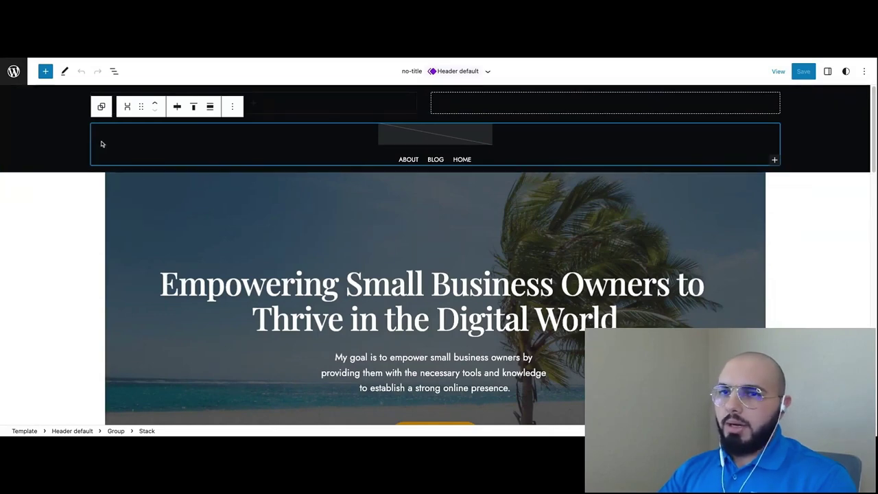
pyautogui.click(42, 147)
pyautogui.click(86, 188)
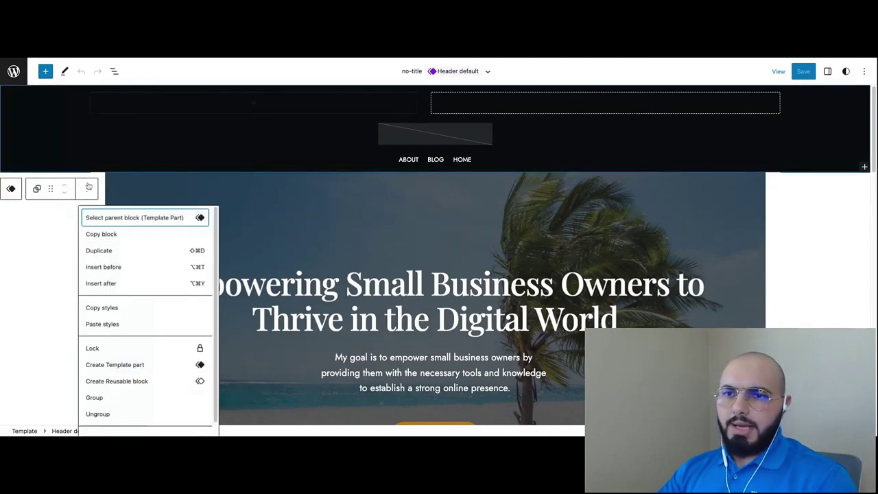
pyautogui.click(62, 134)
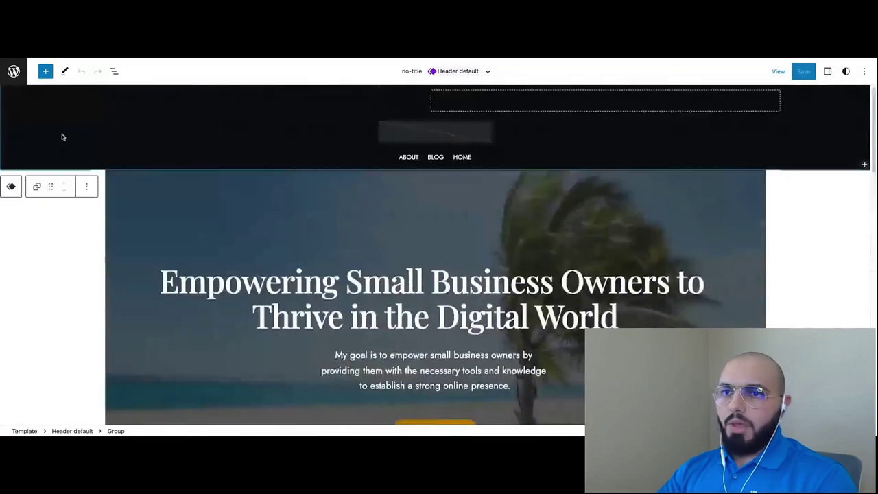
pyautogui.click(113, 71)
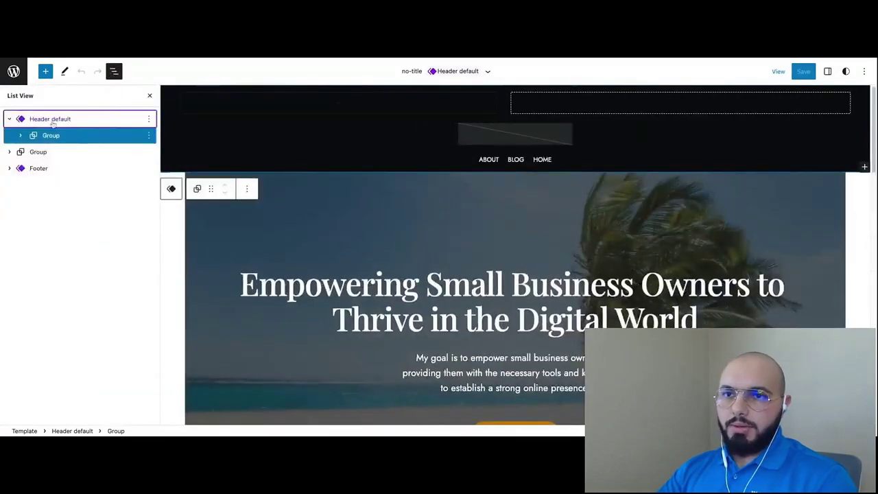
pyautogui.click(233, 152)
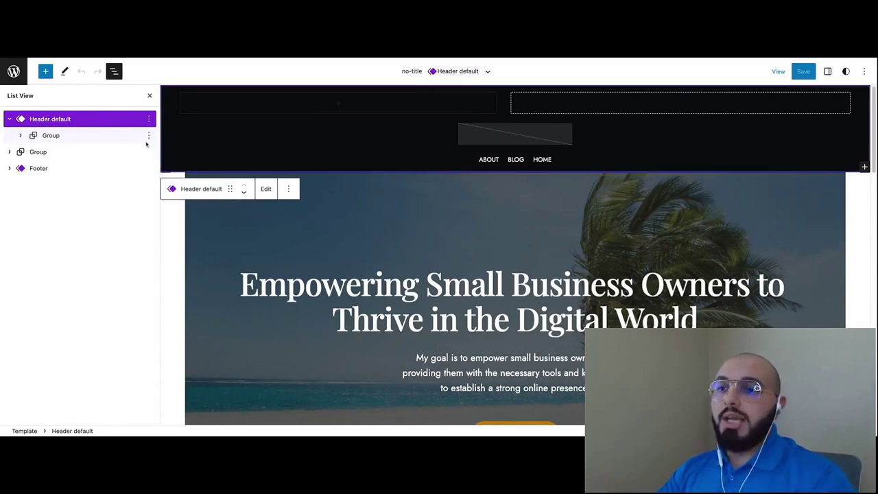
pyautogui.click(265, 189)
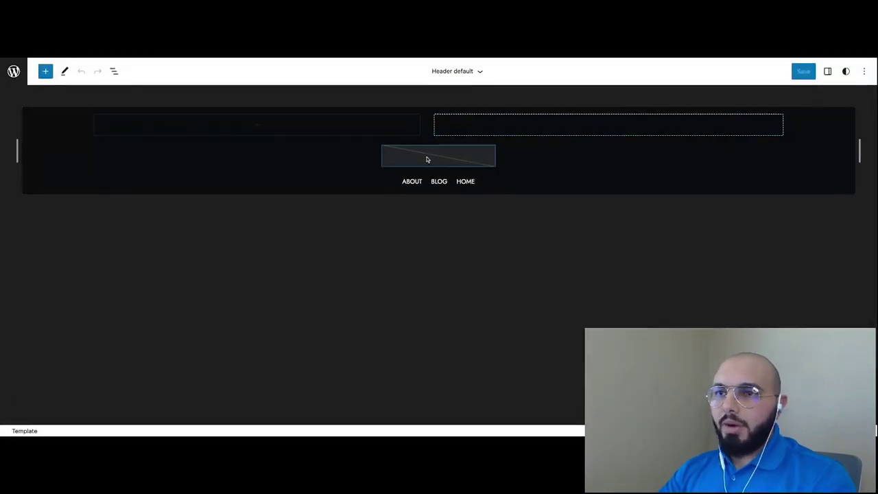
# Select the outermost Group block that holds the site logo and navigation in the Header default template part
pyautogui.click(461, 163)
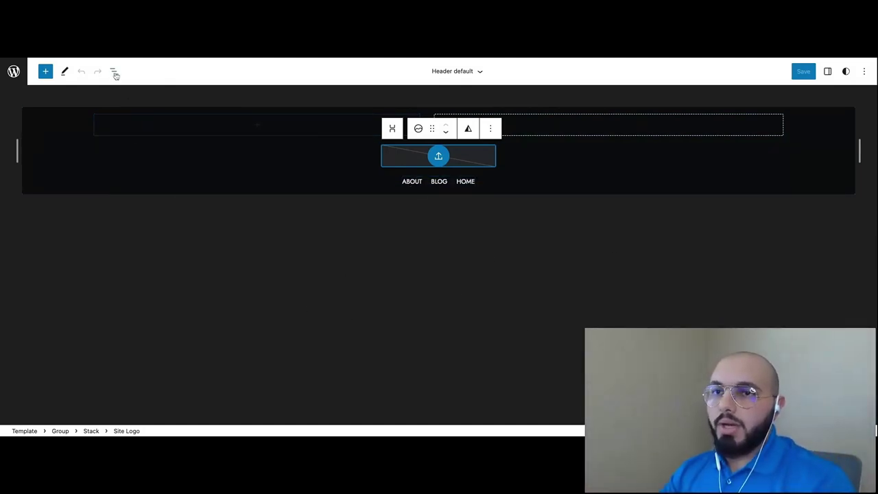
pyautogui.click(115, 73)
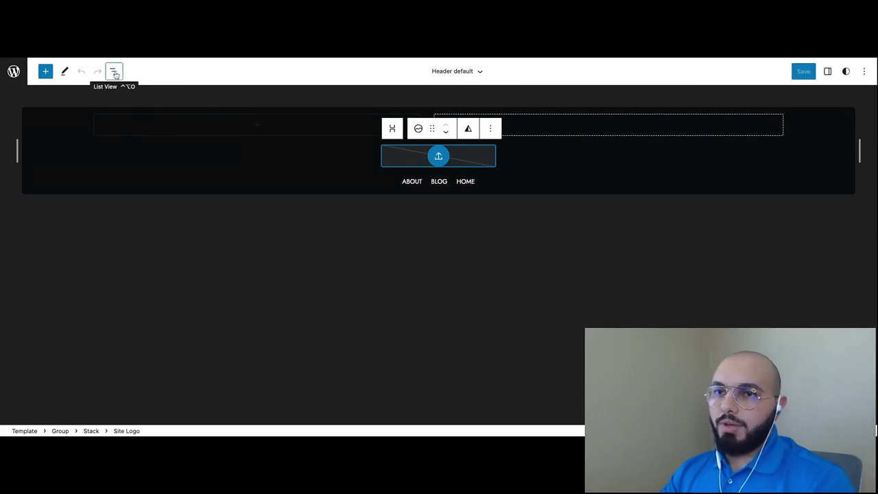
pyautogui.click(11, 119)
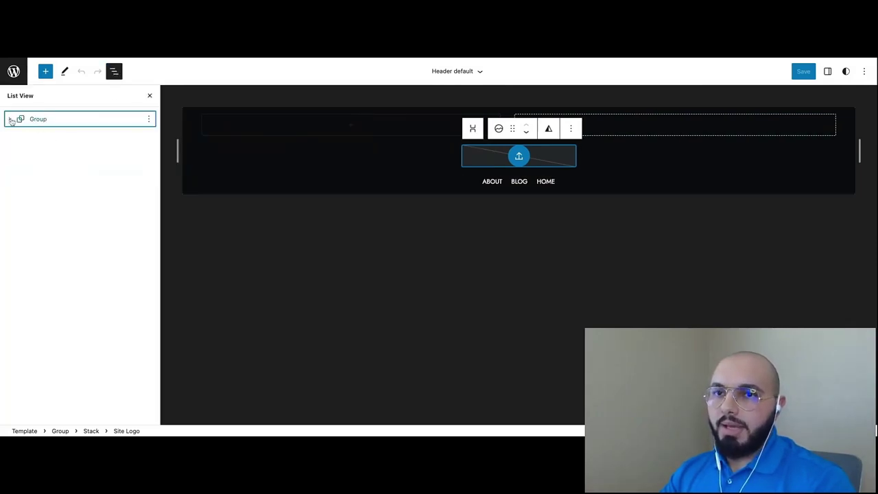
pyautogui.click(57, 121)
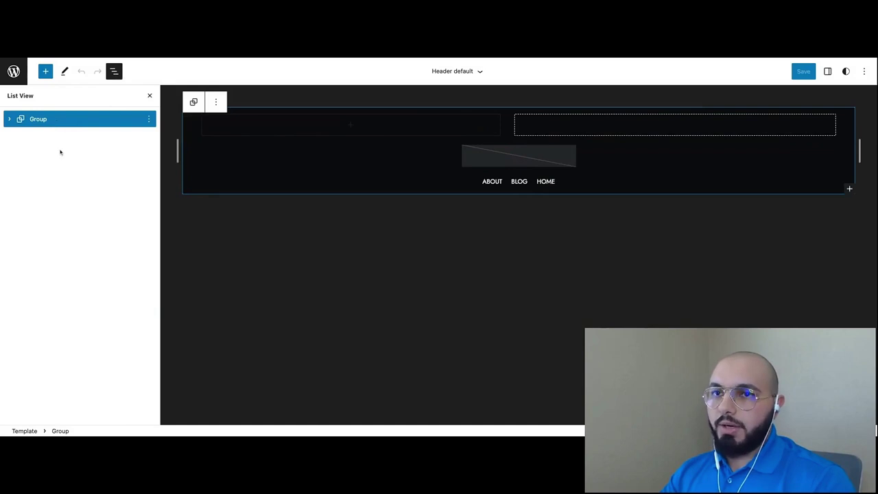
# Search the available blocks for "header" and open the library of Header Patterns
pyautogui.click(46, 72)
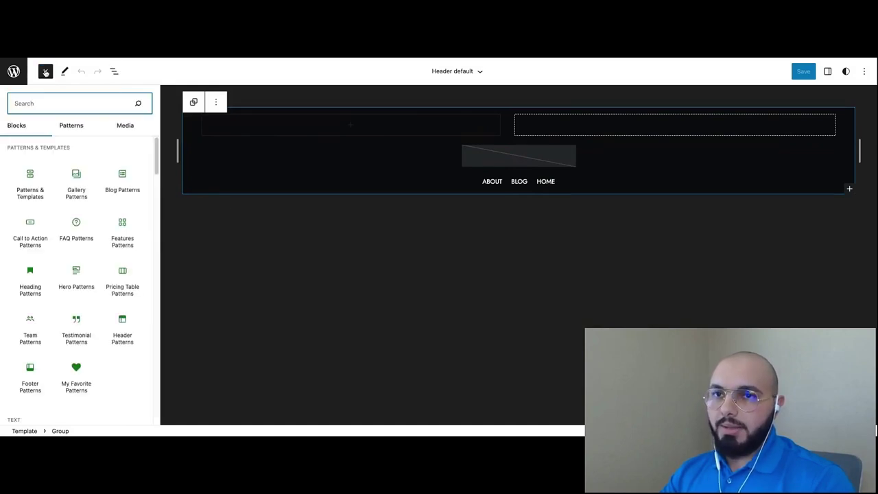
pyautogui.moveTo(34, 175)
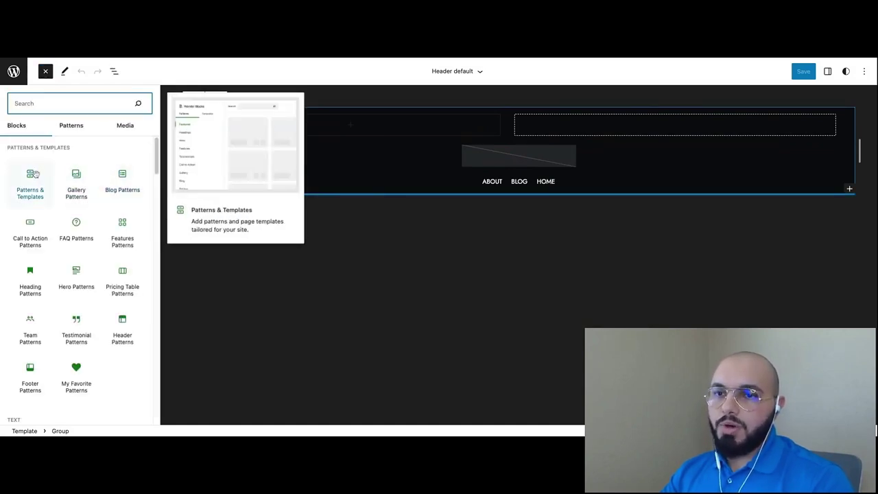
pyautogui.moveTo(79, 326)
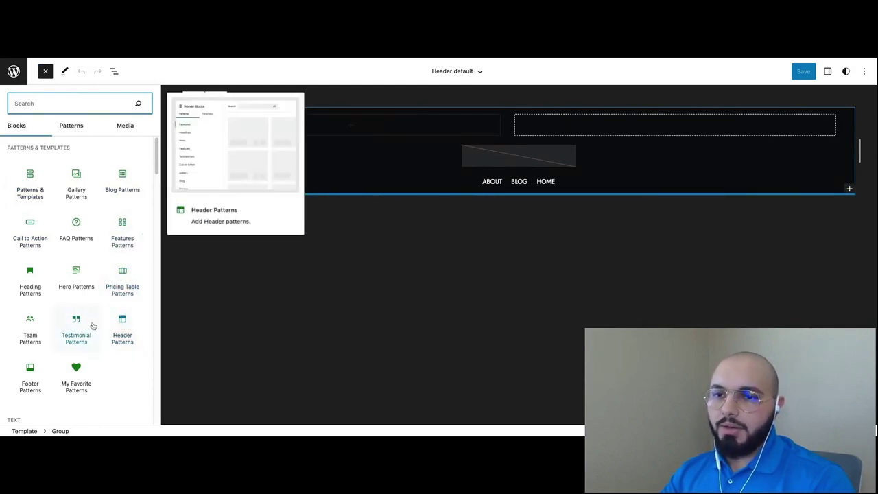
pyautogui.click(87, 102)
pyautogui.write('header')
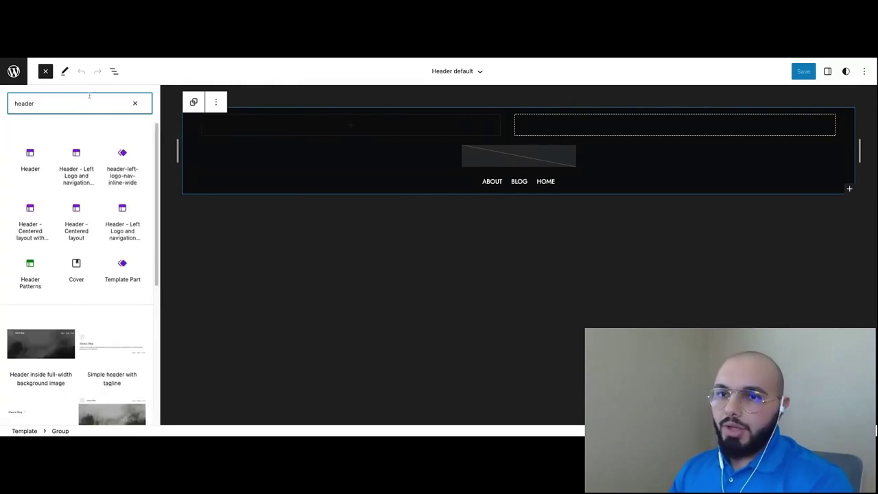
pyautogui.moveTo(35, 285)
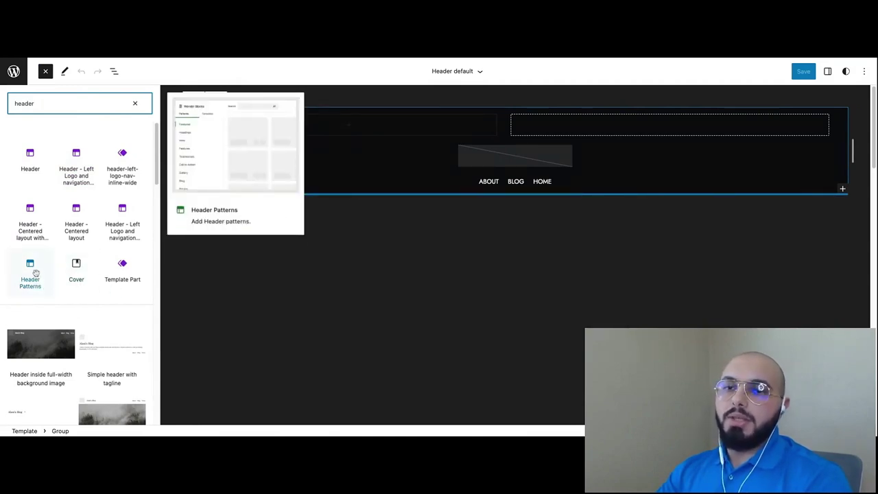
pyautogui.click(30, 270)
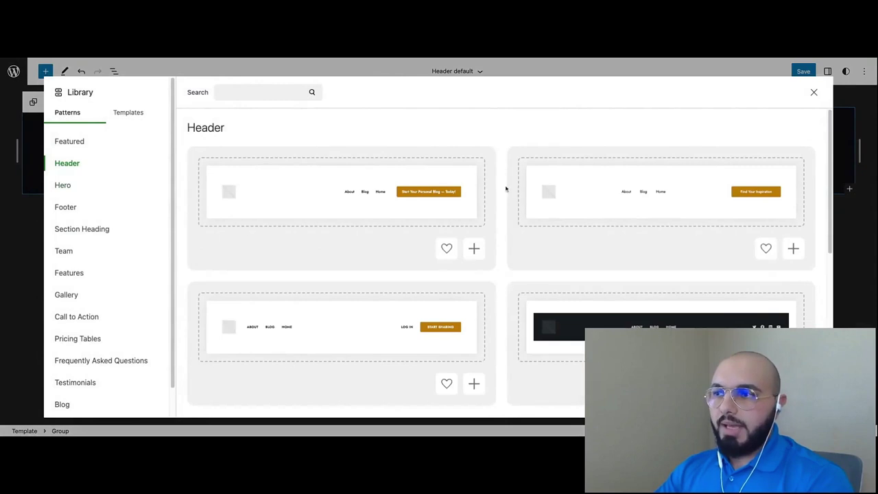
# Browse the header patterns and insert the one with the "Start Your Personal Blog — Today!" button below the existing header
pyautogui.scroll(-5, 314, 201)
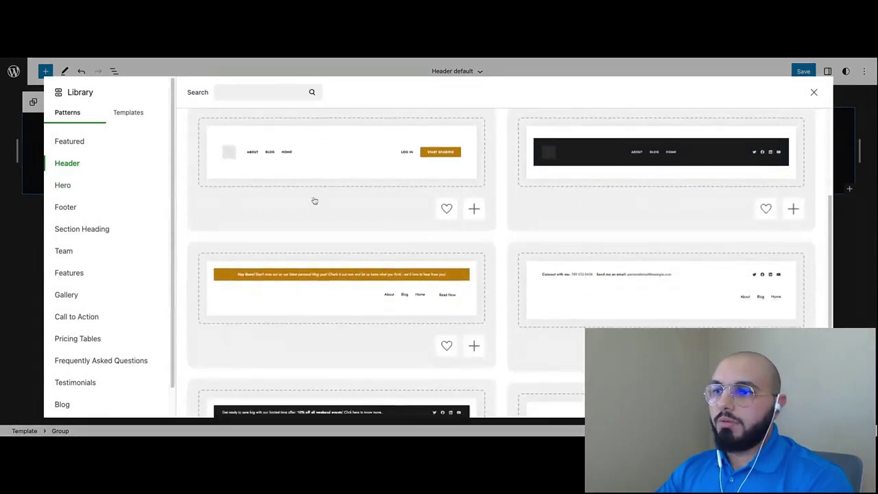
pyautogui.scroll(4, 314, 201)
pyautogui.scroll(-5, 396, 218)
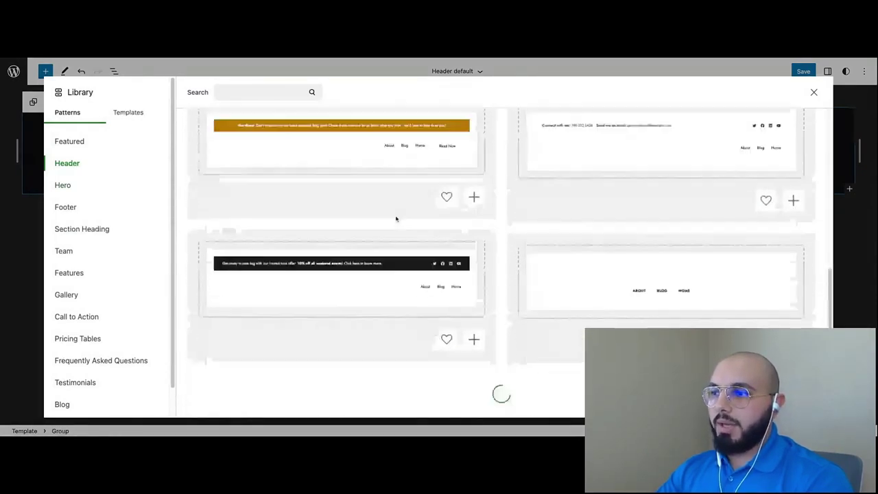
pyautogui.scroll(-5, 395, 218)
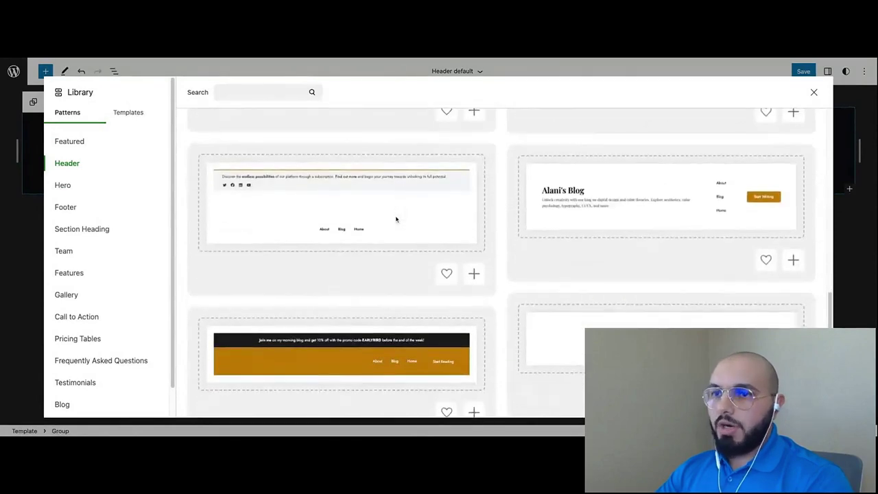
pyautogui.scroll(10, 486, 300)
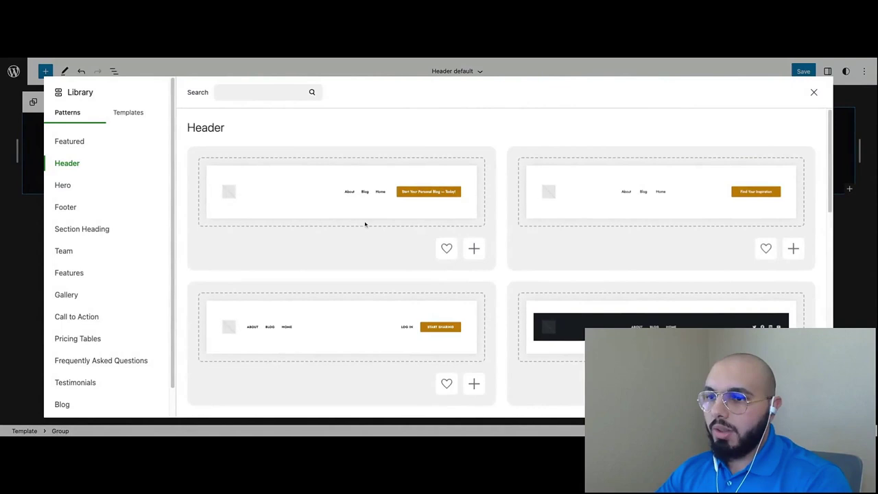
pyautogui.click(303, 194)
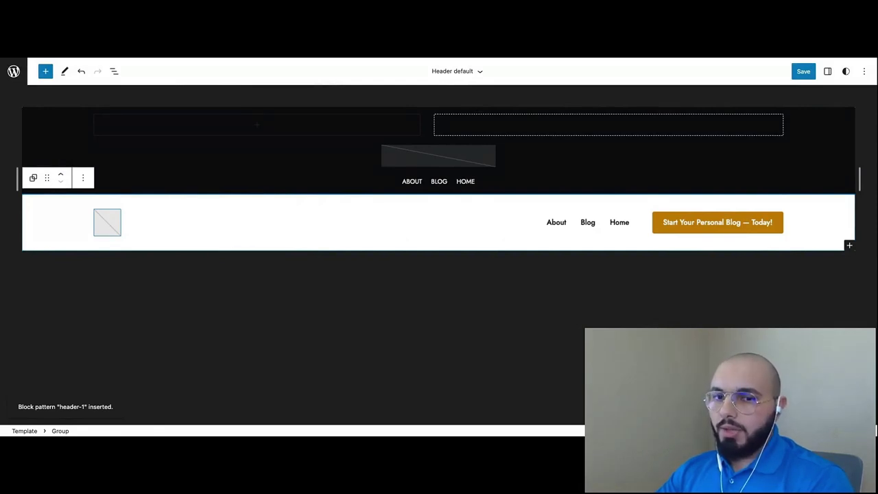
# Add the blog's logo image to the site logo placeholder in the newly inserted header
pyautogui.click(107, 223)
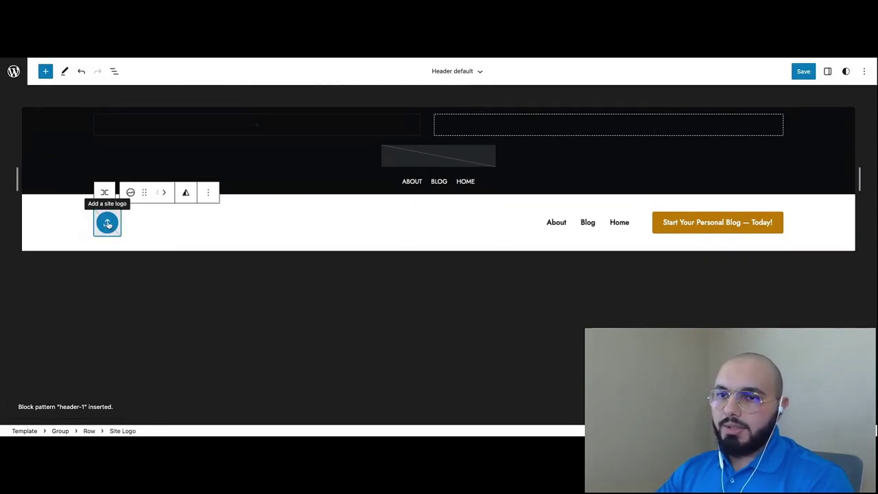
pyautogui.click(107, 223)
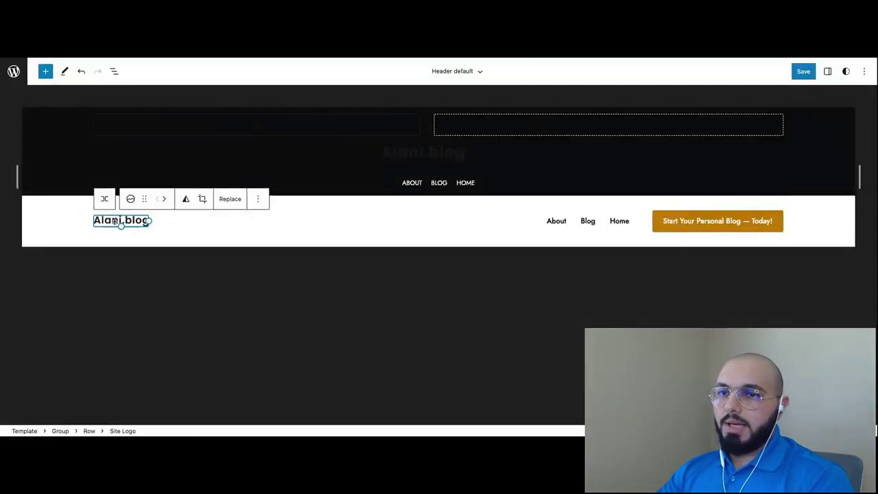
pyautogui.click(421, 237)
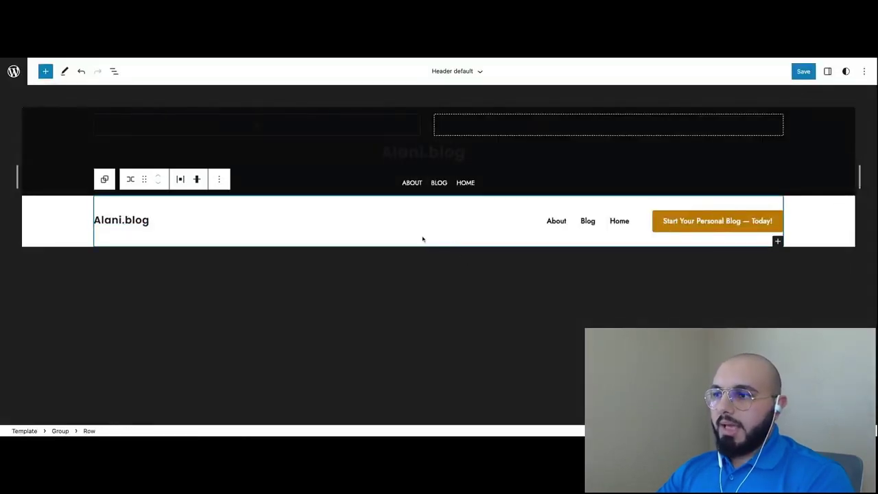
# Clear the text of the "Start Your Personal Blog — Today!" button in the new header
pyautogui.click(657, 221)
pyautogui.click(865, 195)
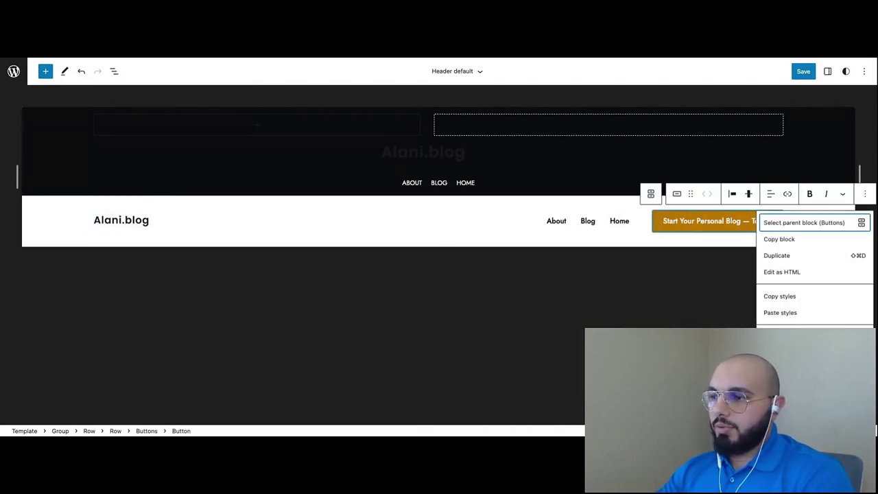
pyautogui.press('Escape')
pyautogui.hotkey('ctrl', 'a')
pyautogui.press('BackSpace')
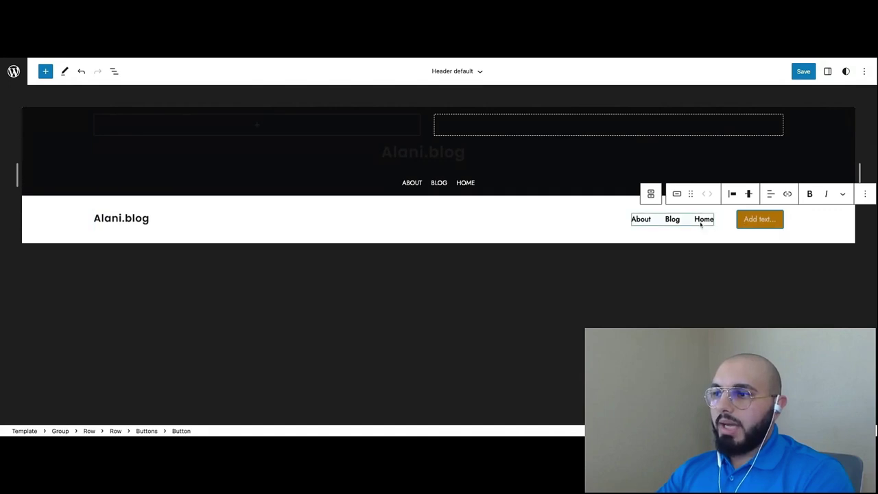
# Remove the Buttons block beside the navigation in the new header's inner Row
pyautogui.click(725, 219)
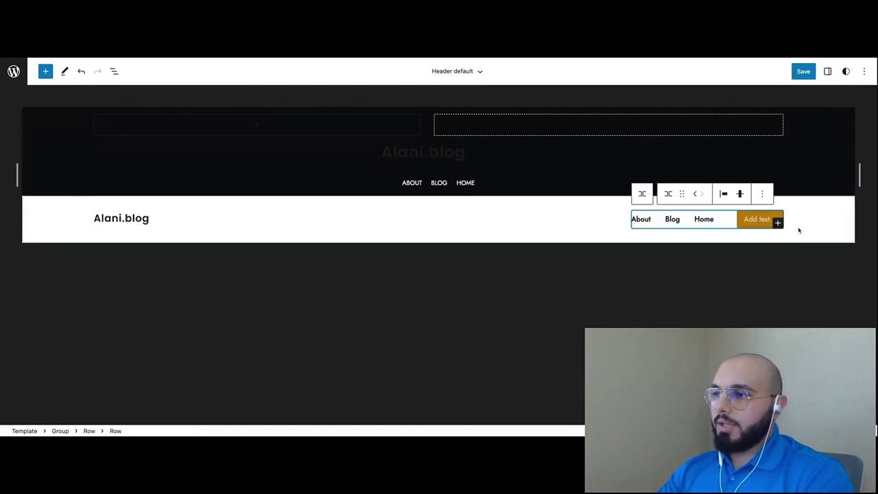
pyautogui.click(114, 71)
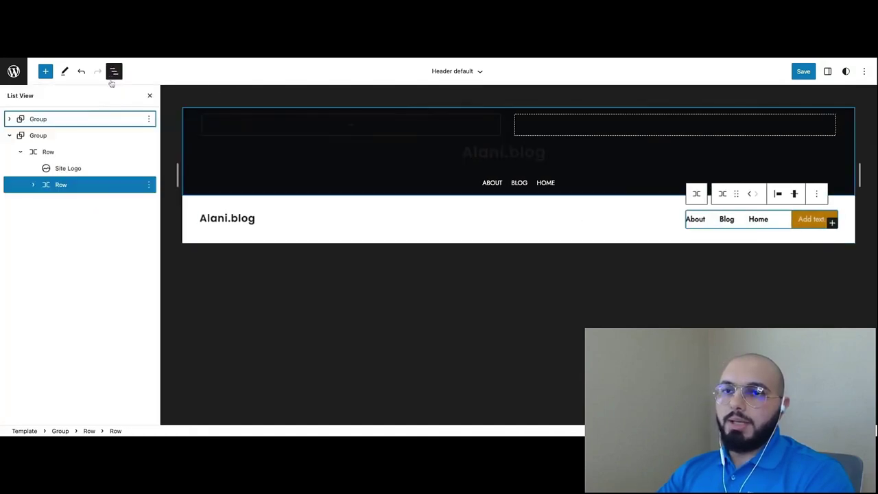
pyautogui.click(34, 185)
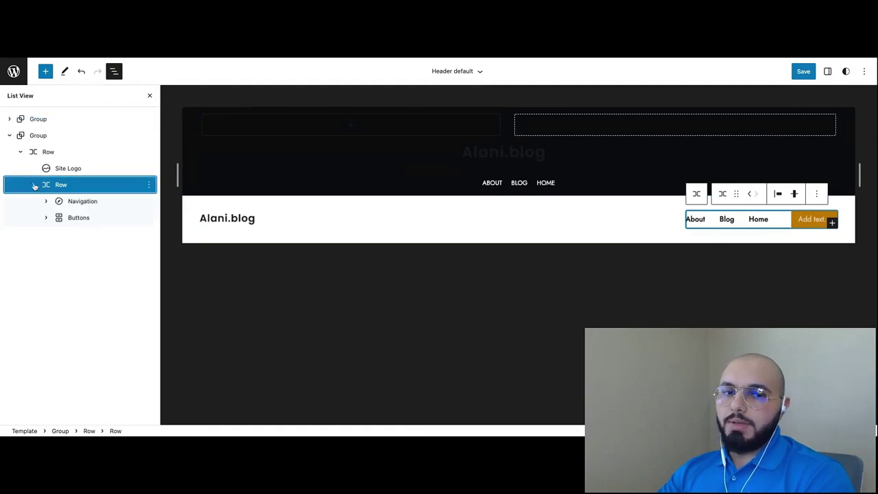
pyautogui.click(77, 218)
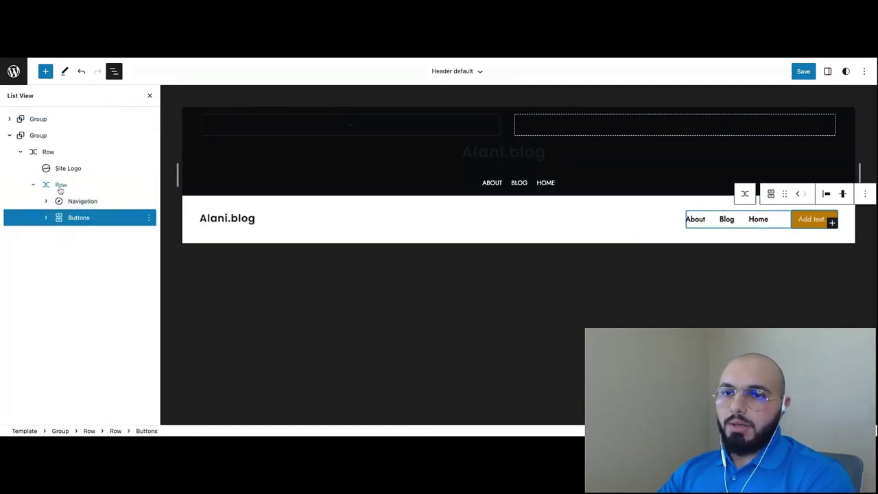
pyautogui.click(149, 218)
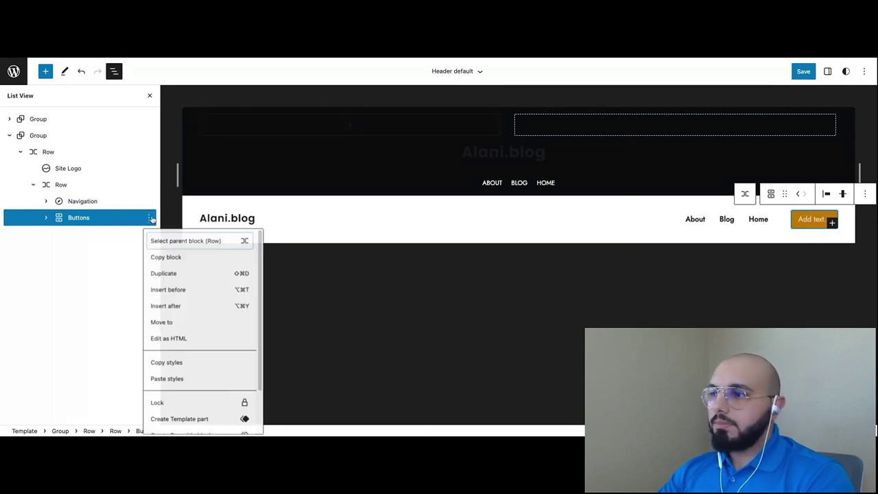
pyautogui.hotkey('ctrl', 'alt', 'z')
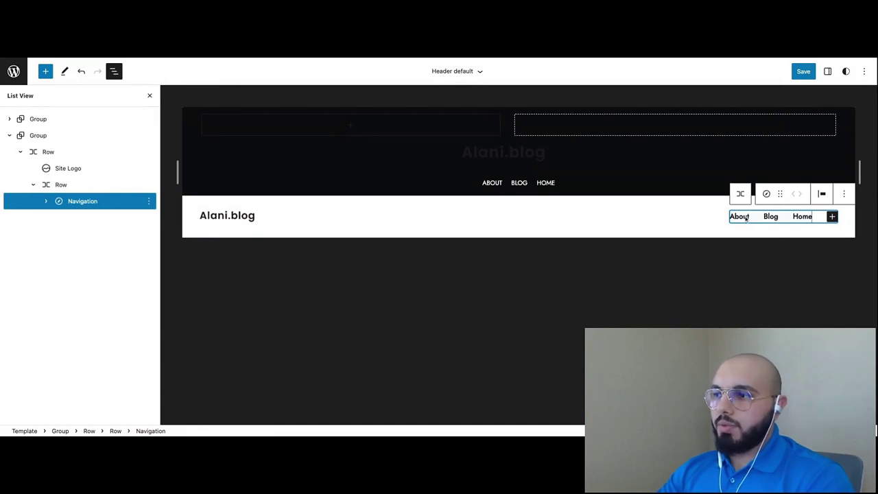
pyautogui.click(46, 201)
pyautogui.click(71, 218)
pyautogui.click(58, 217)
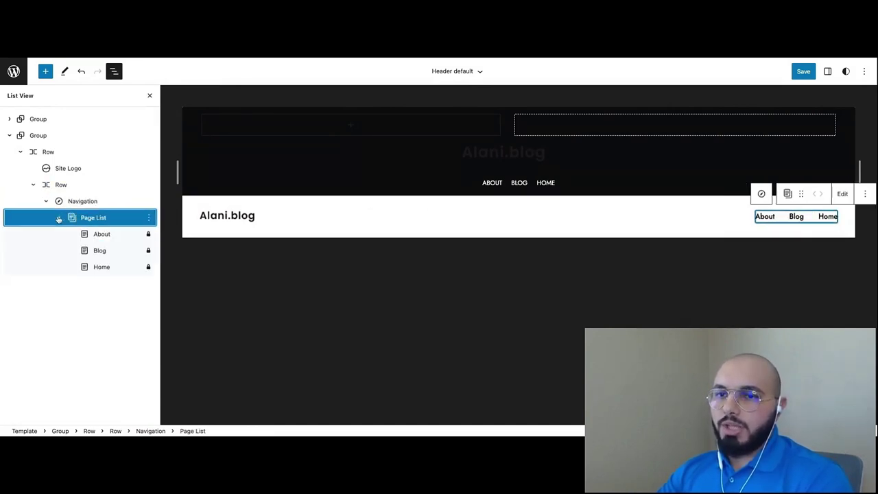
pyautogui.click(96, 266)
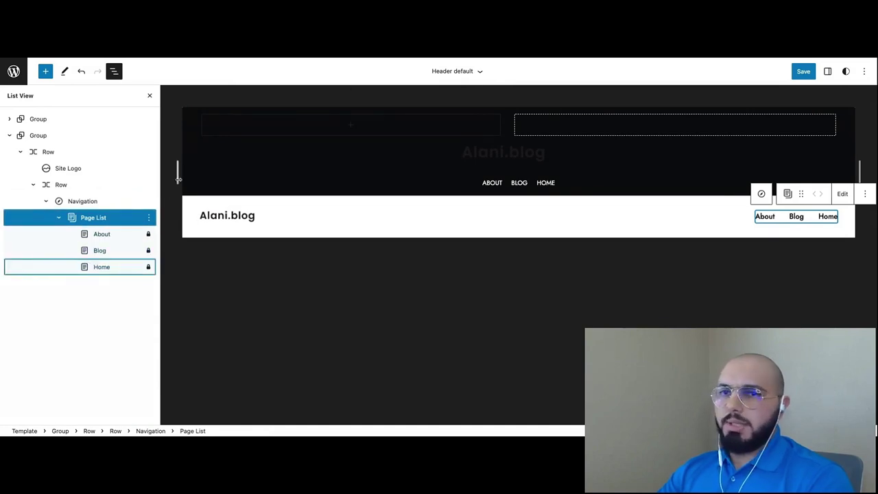
pyautogui.click(100, 224)
pyautogui.click(842, 193)
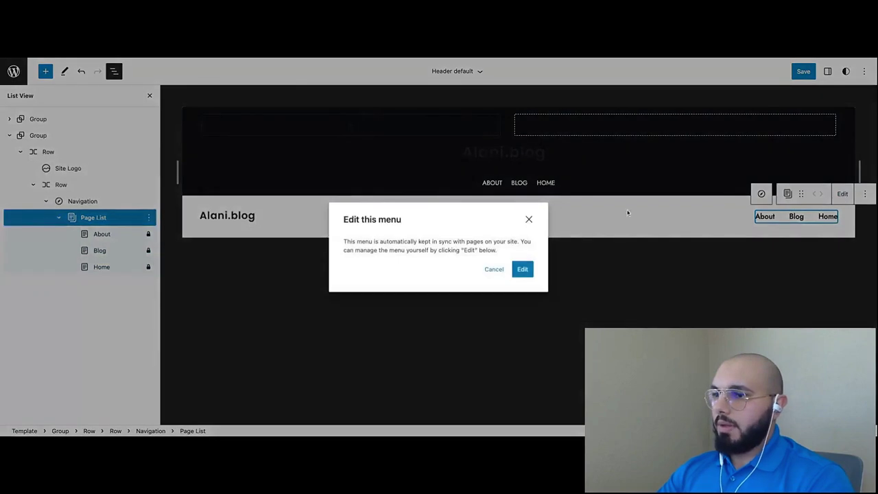
pyautogui.click(529, 219)
pyautogui.click(531, 219)
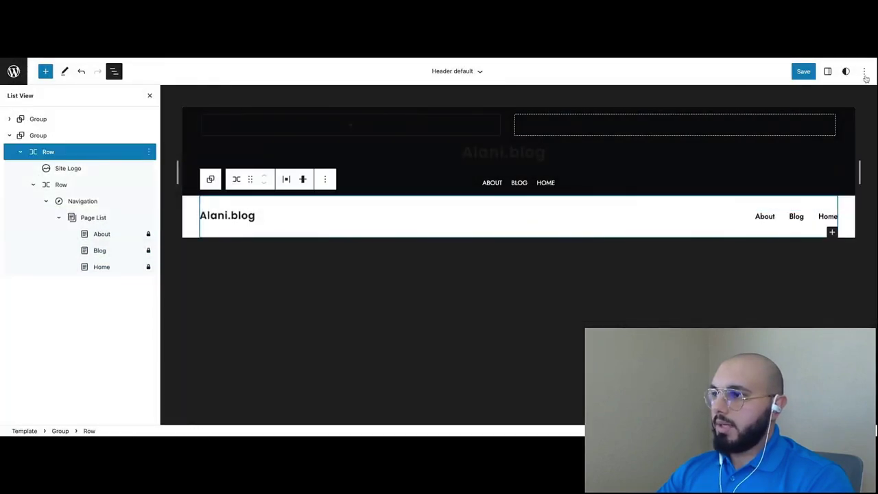
# Show the block settings and convert the new header's automatic Page List into an editable navigation menu
pyautogui.click(827, 72)
pyautogui.click(845, 178)
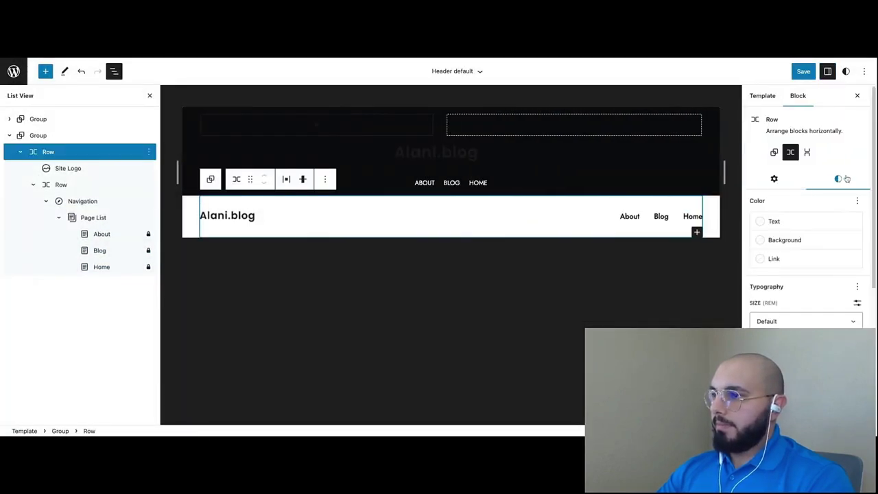
pyautogui.click(773, 179)
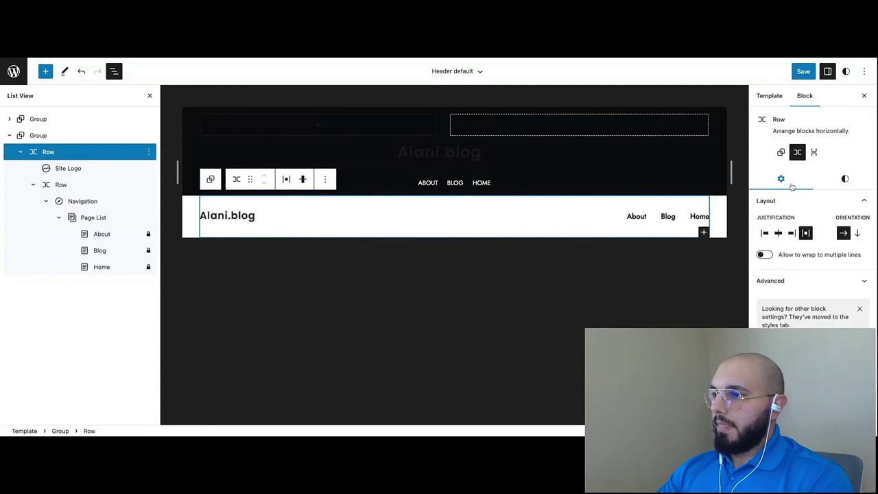
pyautogui.click(636, 217)
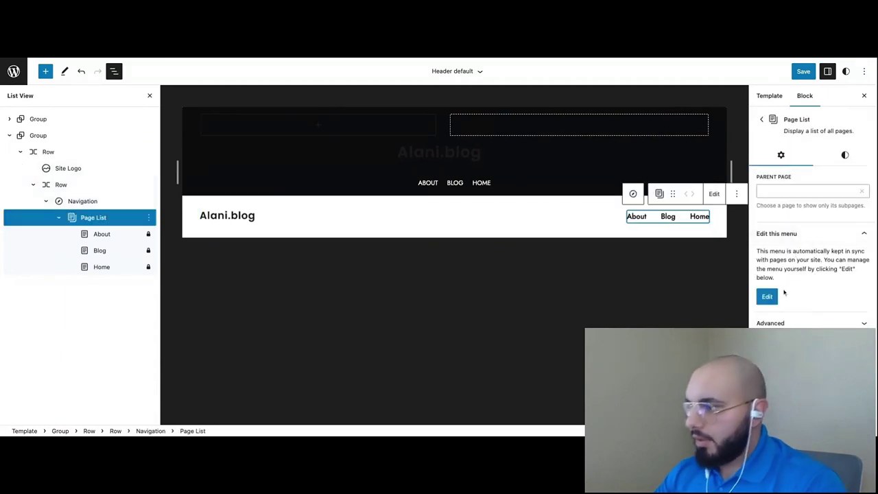
pyautogui.click(771, 299)
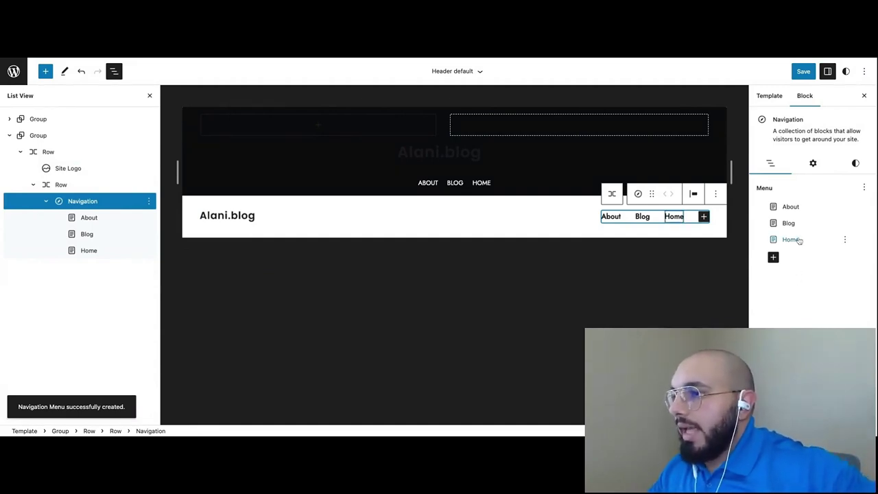
# Reorder the navigation menu to Home, Blog, About and save the changes
pyautogui.moveTo(795, 241); pyautogui.dragTo(795, 203)
pyautogui.moveTo(789, 239); pyautogui.dragTo(788, 236)
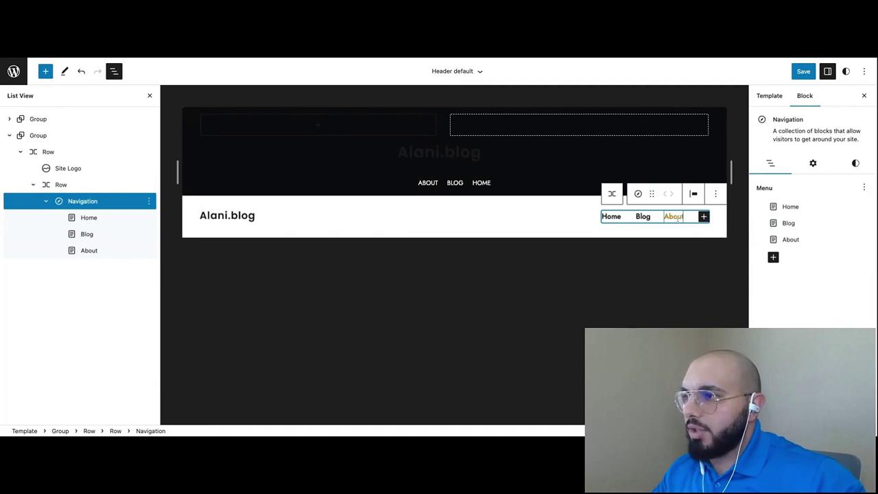
pyautogui.click(803, 71)
pyautogui.click(803, 72)
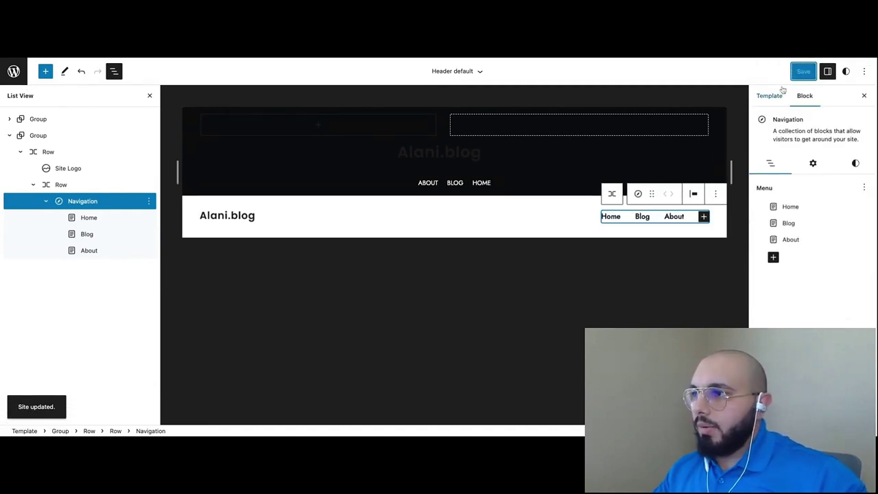
# Remove the old dark header's Group above the new one and save the Header default template part
pyautogui.click(9, 135)
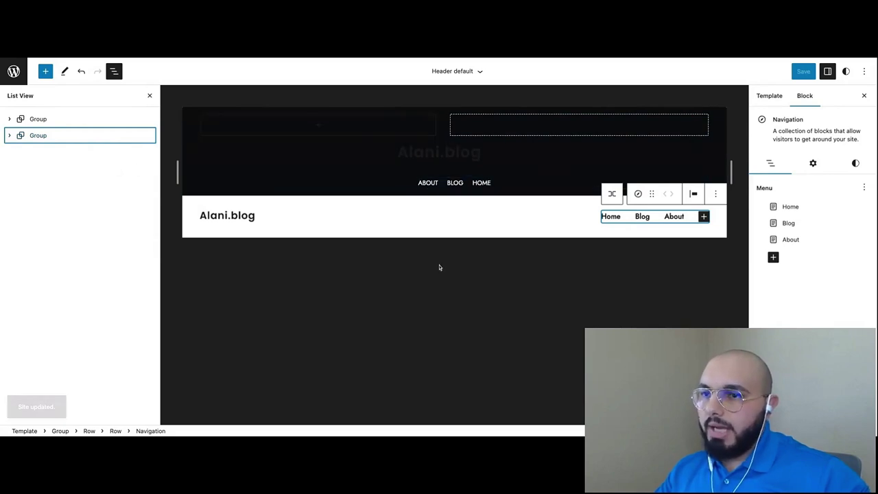
pyautogui.click(33, 119)
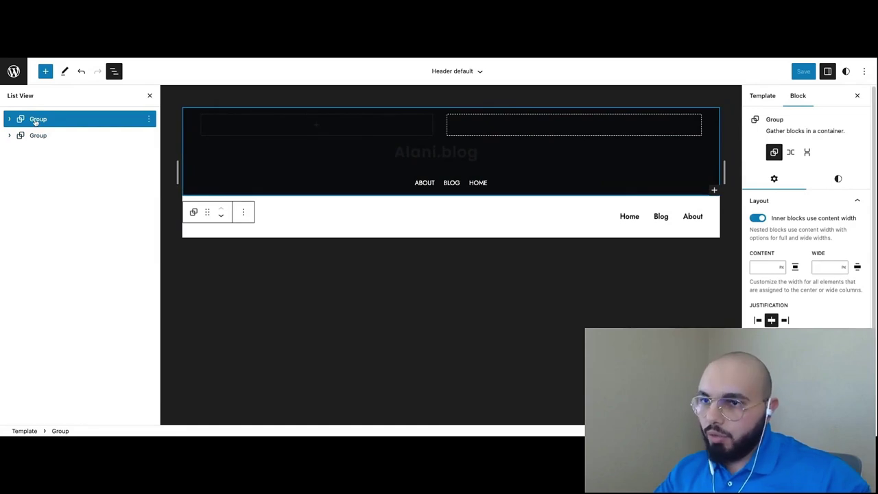
pyautogui.click(150, 118)
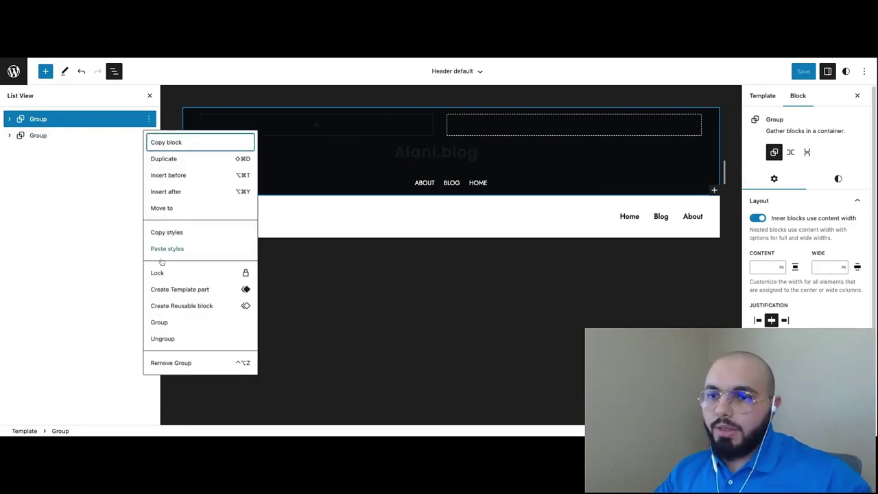
pyautogui.click(171, 363)
pyautogui.click(801, 72)
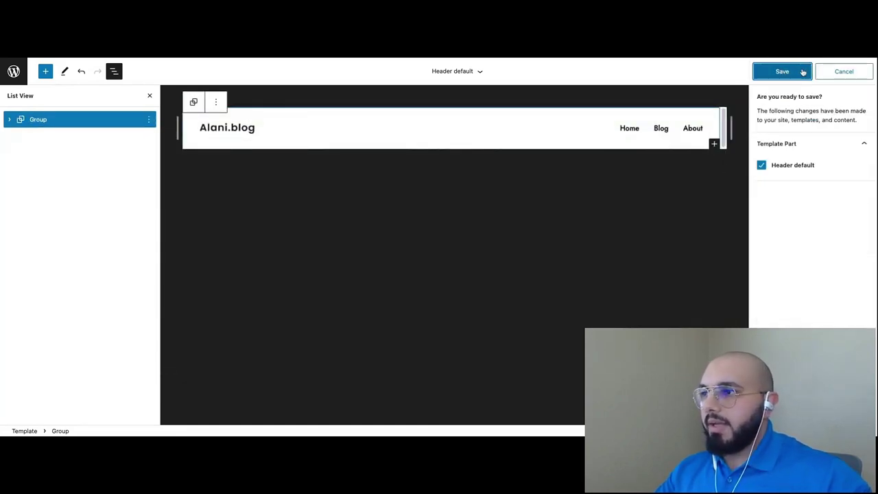
pyautogui.click(798, 72)
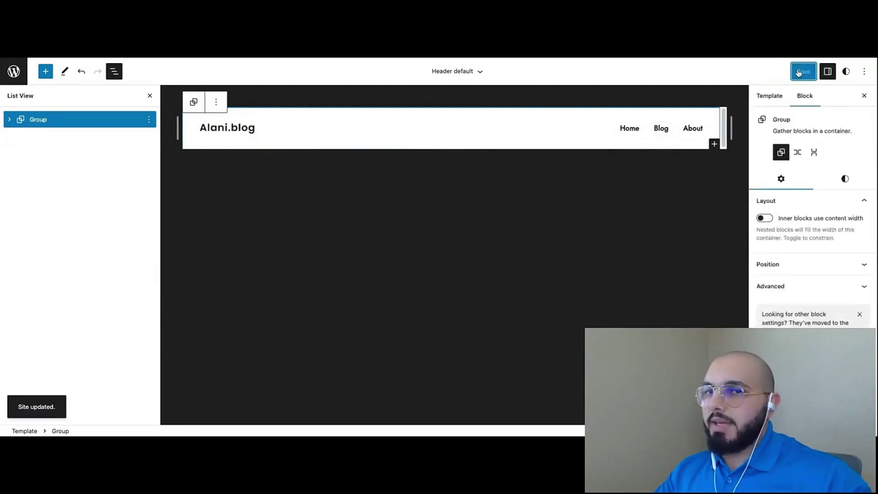
# Leave the site editor and return to the WordPress dashboard
pyautogui.click(13, 72)
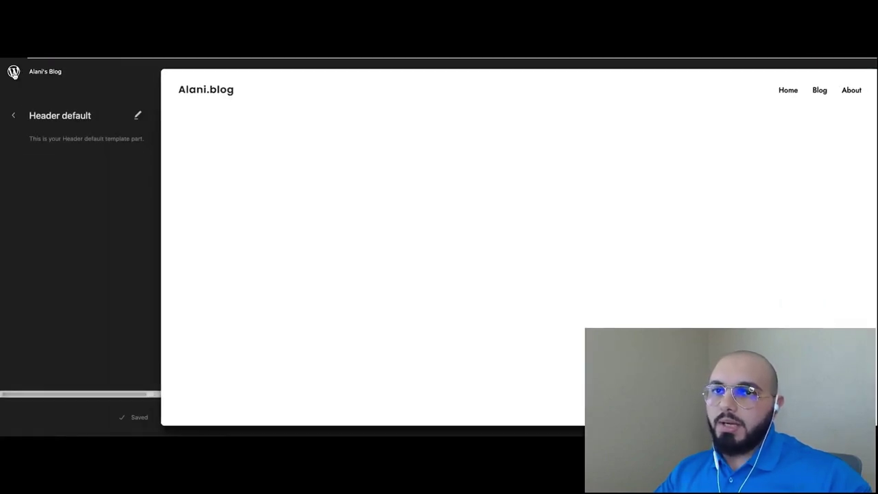
pyautogui.click(14, 116)
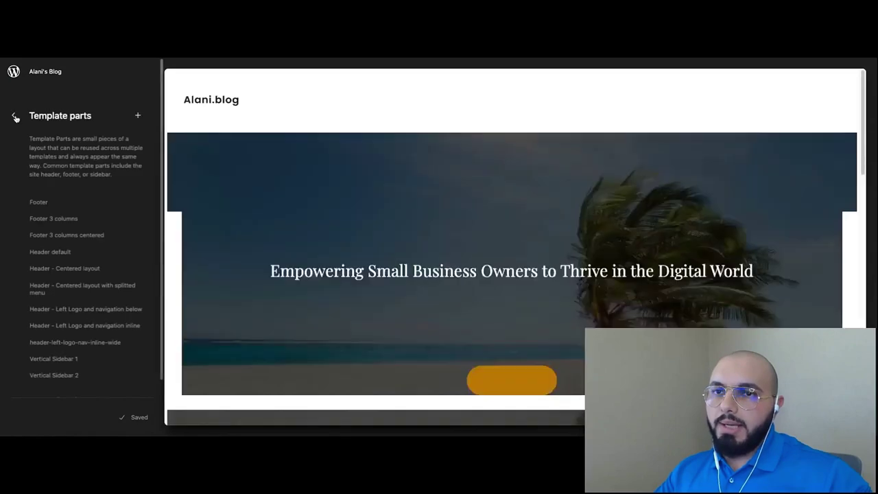
pyautogui.click(13, 116)
pyautogui.click(13, 116)
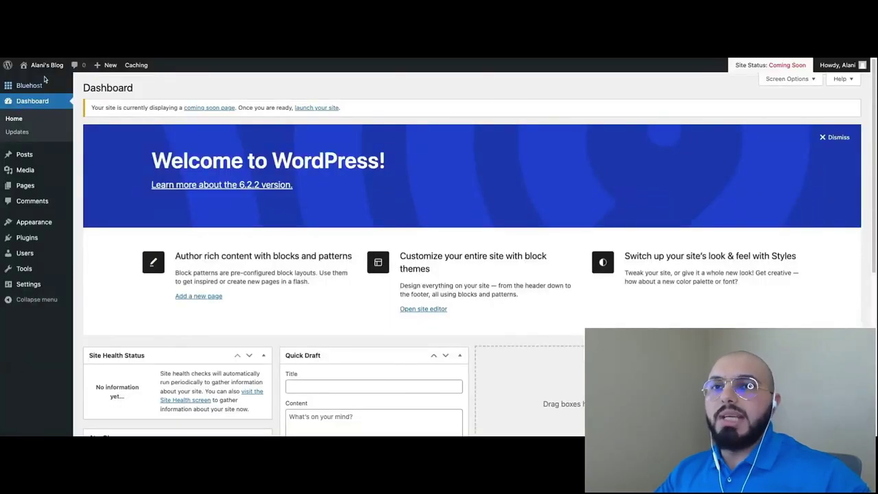
# Visit the live site, review the homepage from the new header down to the footer, and return to the dashboard
pyautogui.moveTo(43, 69)
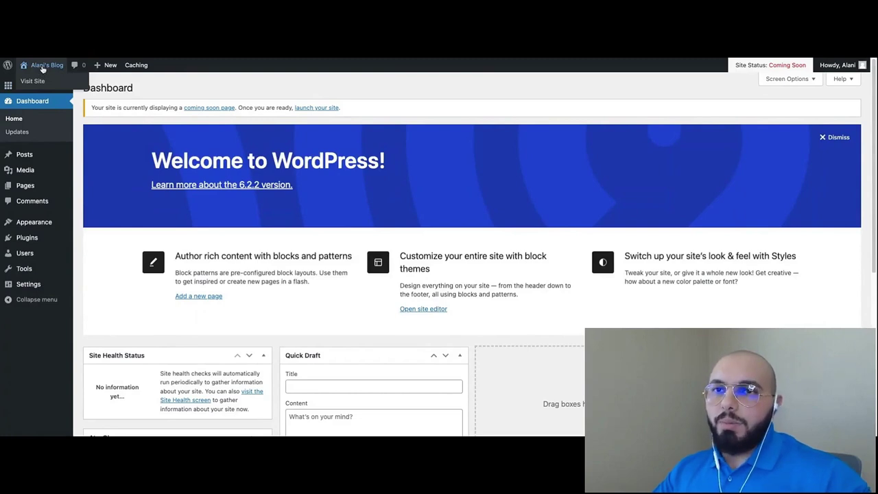
pyautogui.click(43, 70)
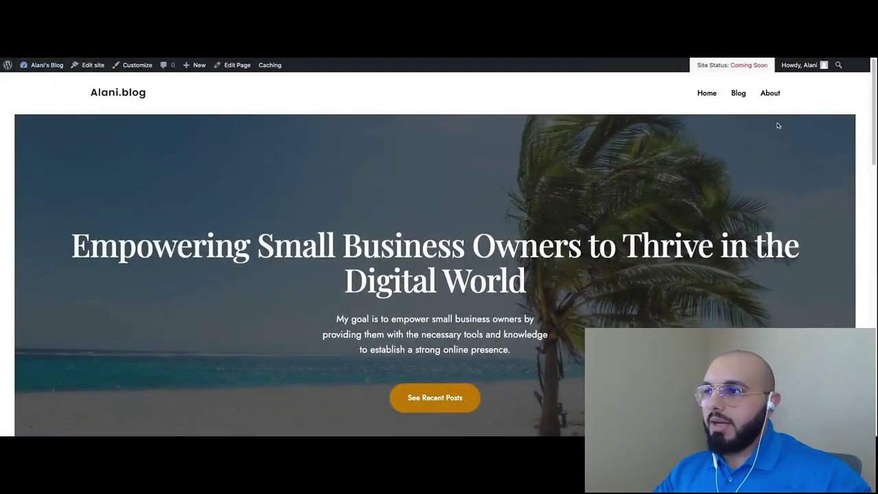
pyautogui.scroll(-8, 107, 95)
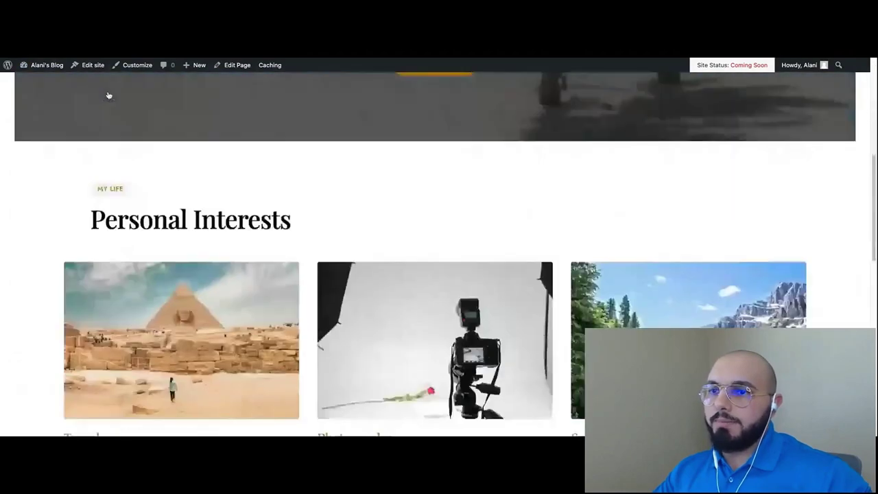
pyautogui.scroll(-10, 107, 95)
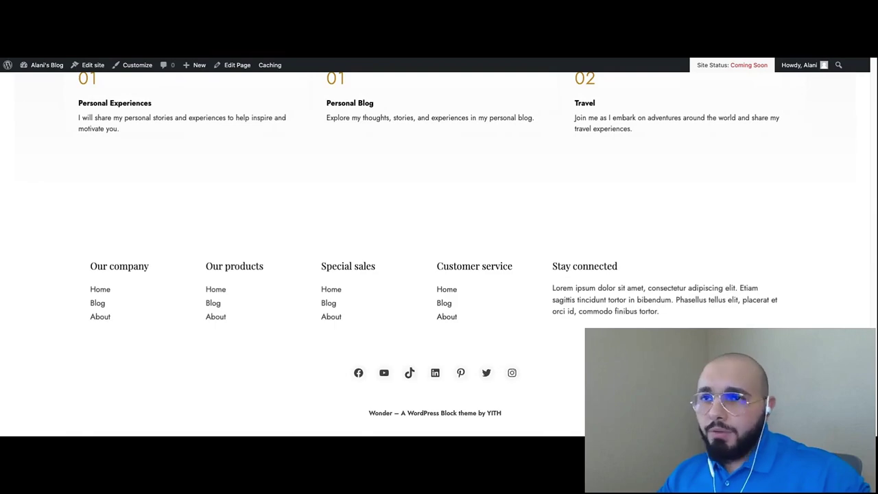
pyautogui.scroll(20, 378, 333)
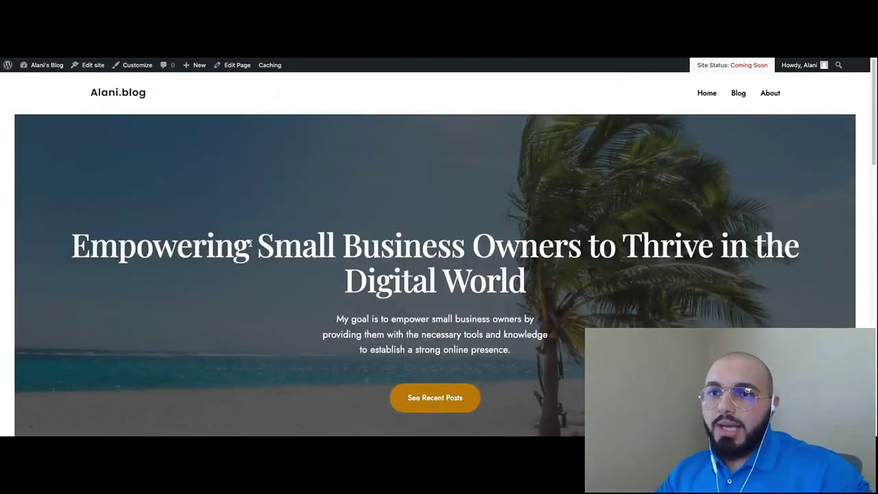
pyautogui.click(55, 76)
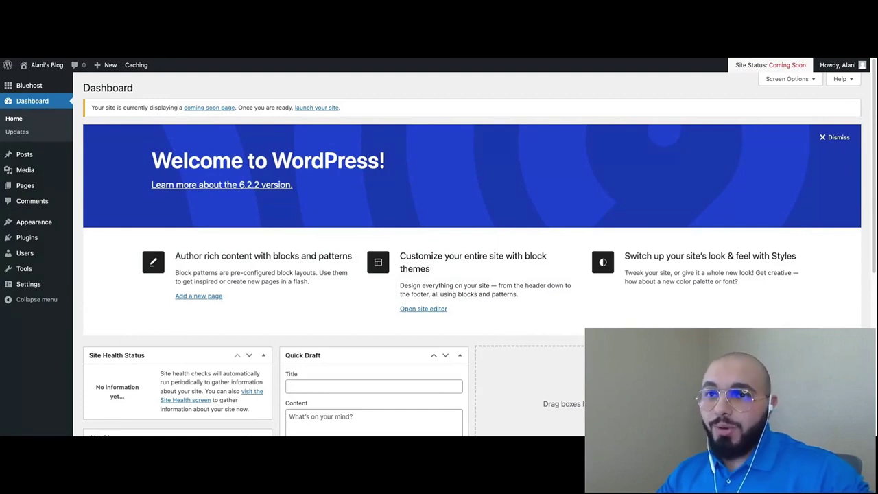
# Visit the site's front end and look through the homepage down to the My Work section
pyautogui.click(46, 67)
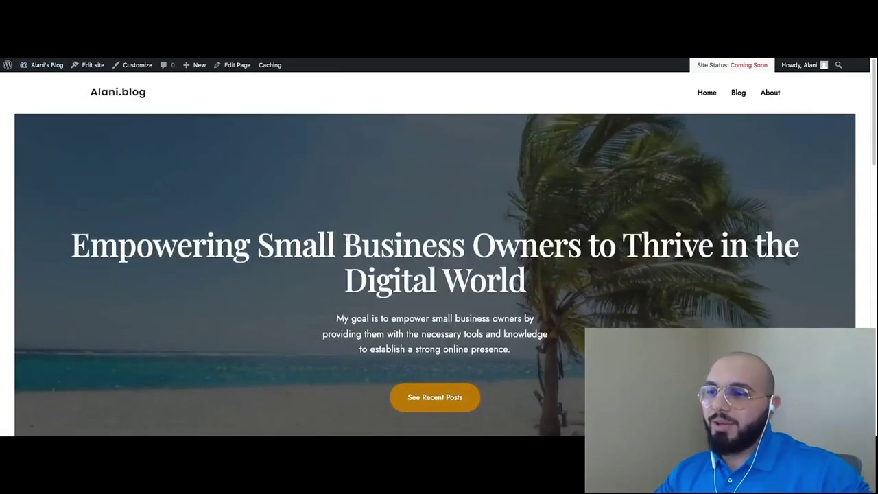
pyautogui.scroll(-10, 617, 228)
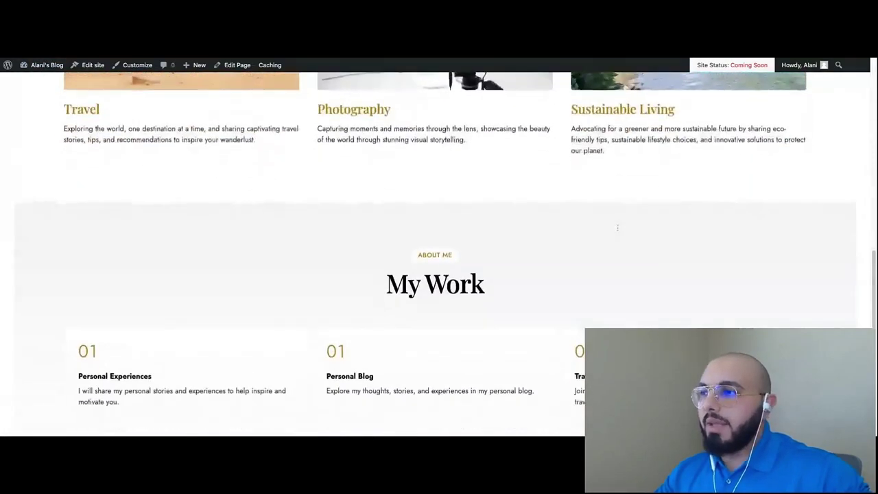
pyautogui.scroll(-4, 617, 228)
pyautogui.click(456, 290)
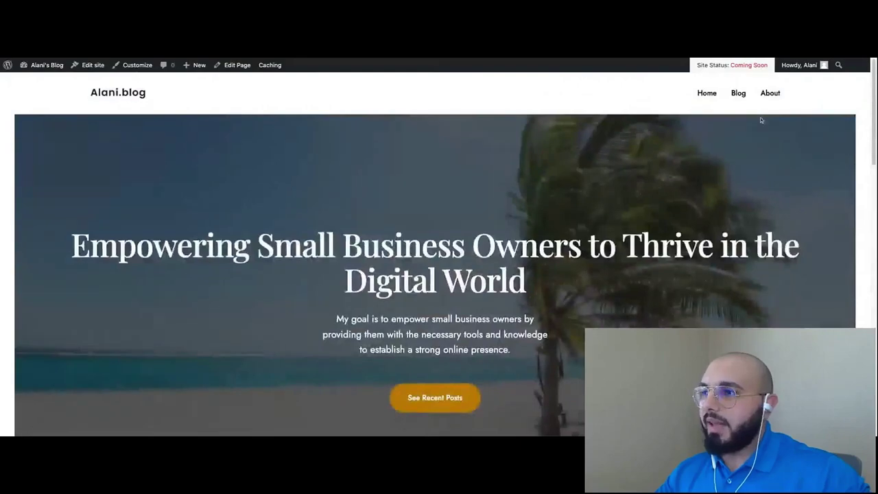
# Review the site's Blog page and its post grid, and check the About page
pyautogui.click(739, 94)
pyautogui.scroll(-12, 257, 173)
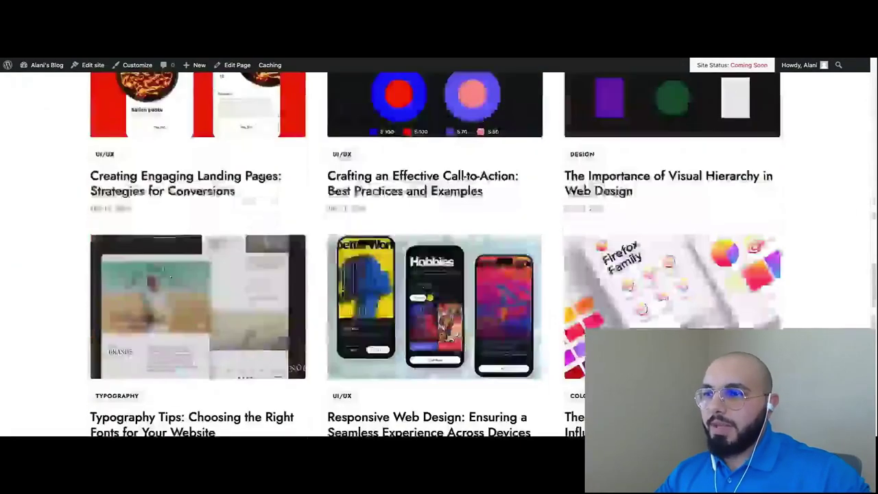
pyautogui.scroll(5, 260, 175)
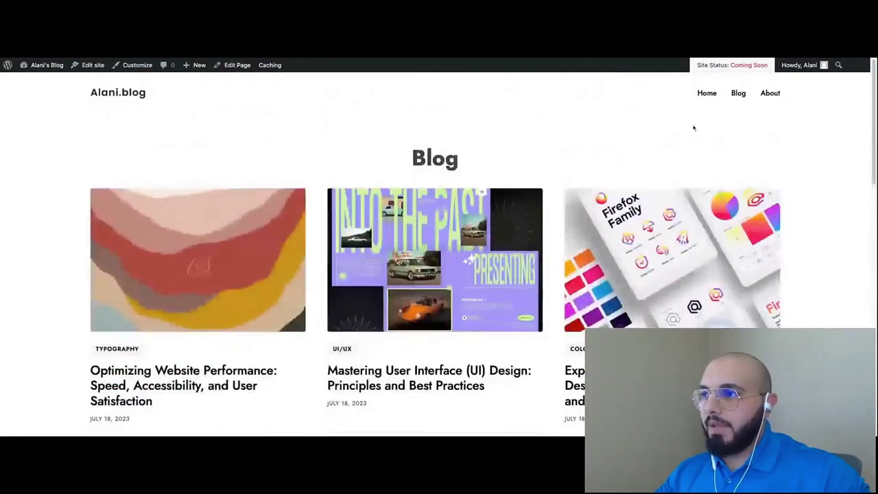
pyautogui.click(768, 95)
pyautogui.scroll(-5, 766, 108)
pyautogui.scroll(10, 377, 256)
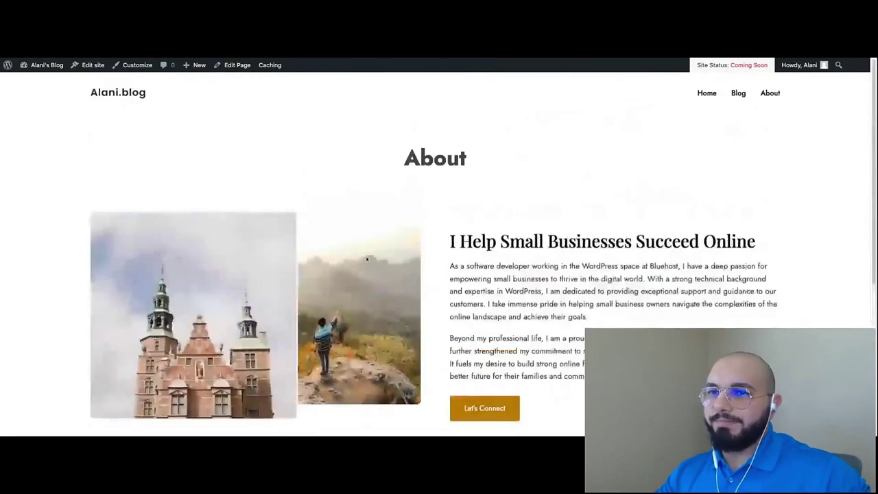
# Go back to the homepage through the site title, look it over and return to the WordPress dashboard
pyautogui.click(110, 95)
pyautogui.scroll(-10, 155, 181)
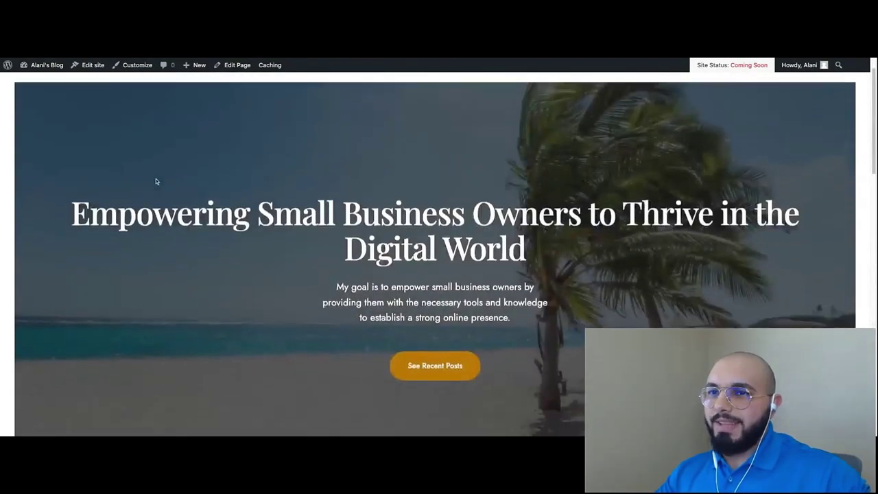
pyautogui.scroll(10, 153, 185)
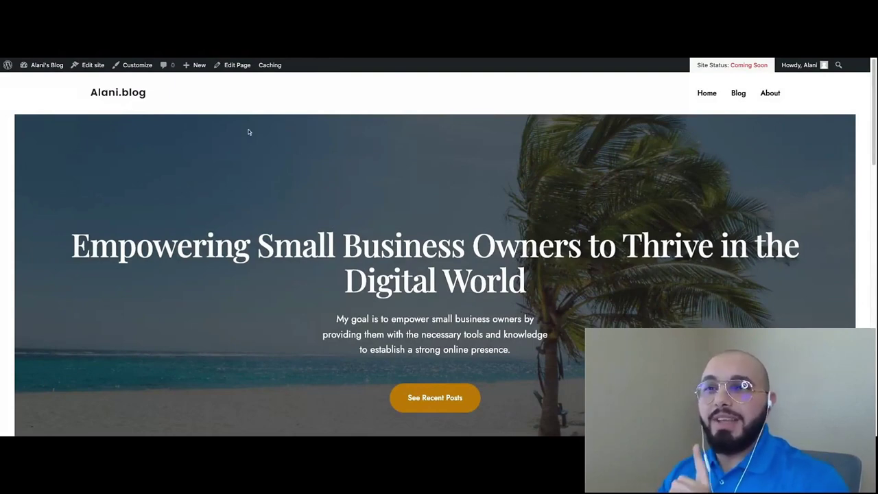
pyautogui.moveTo(43, 68)
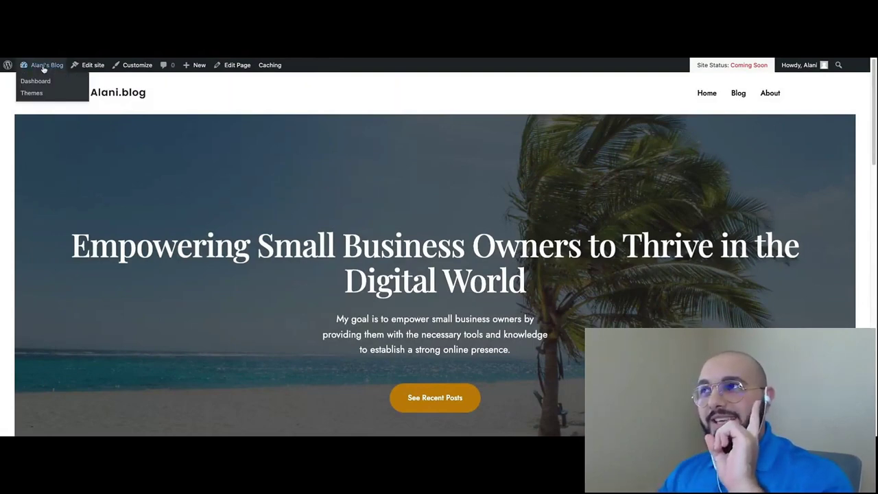
pyautogui.click(43, 67)
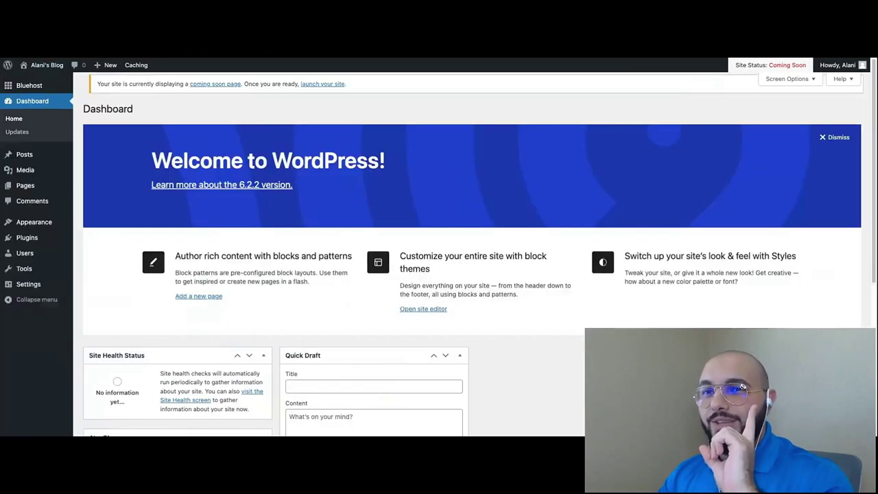
# Turn off the Coming soon page under Maintenance Mode in the Bluehost settings to take the site live
pyautogui.moveTo(43, 65)
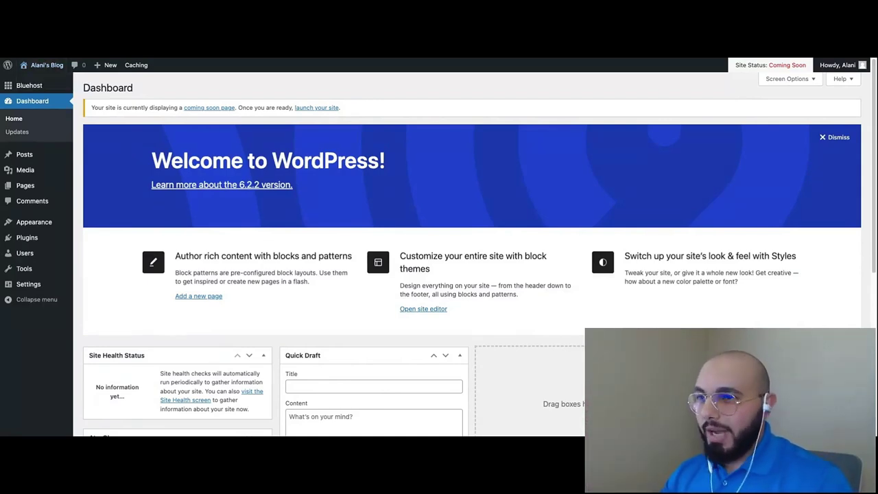
pyautogui.click(31, 89)
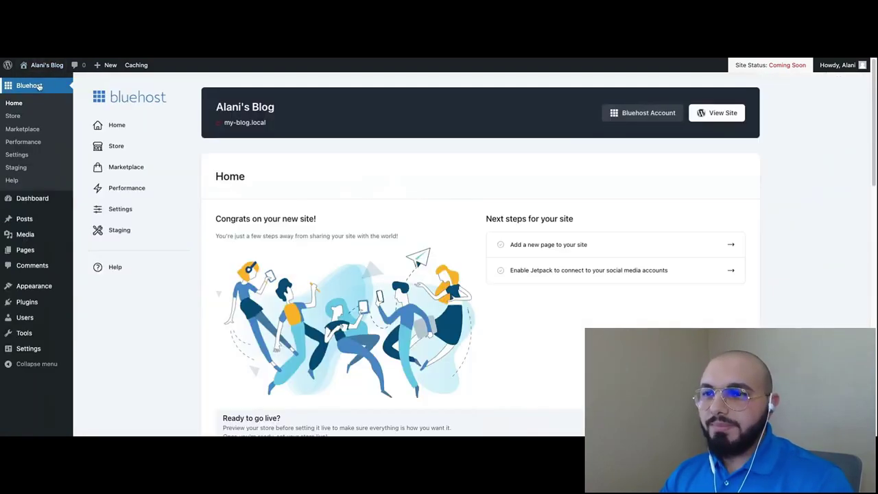
pyautogui.click(124, 210)
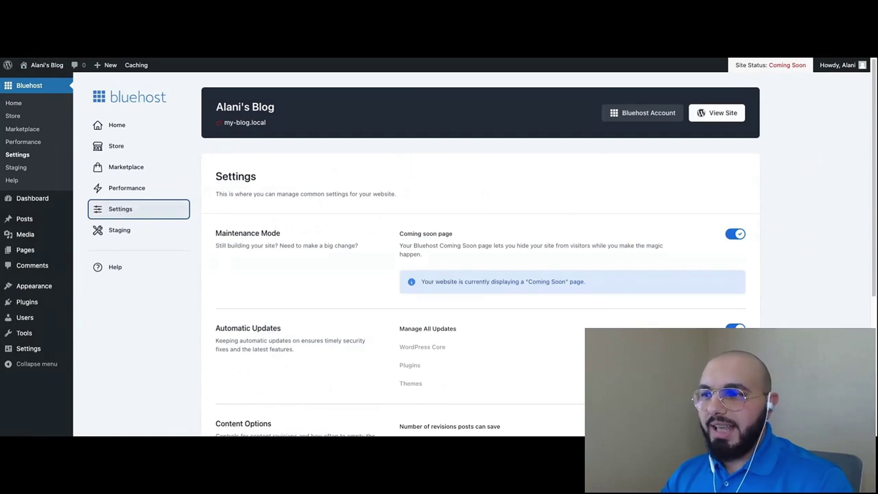
pyautogui.click(734, 236)
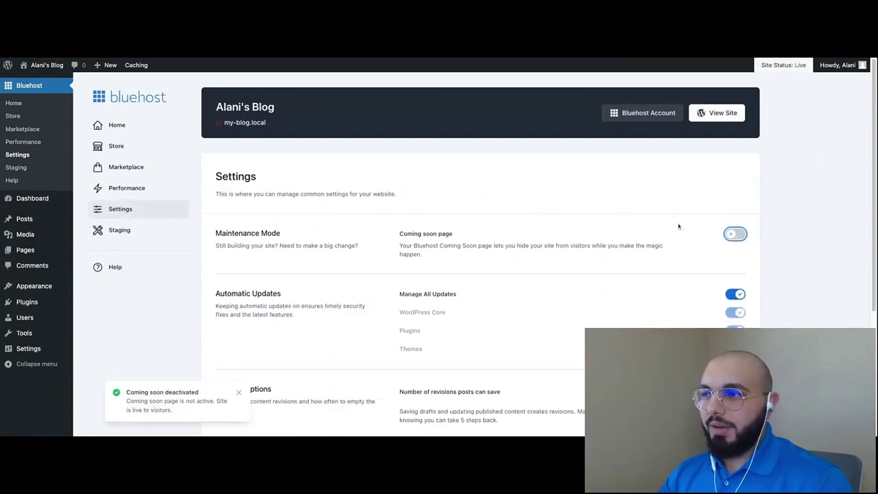